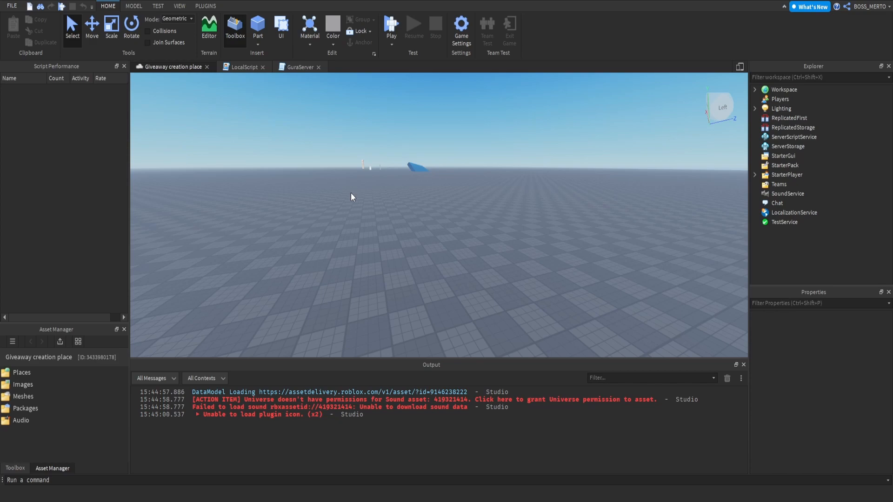
- Insert a Dummy character with Rig Builder, expand its parts list and focus the view on it
right_drag(419, 233, 443, 224)
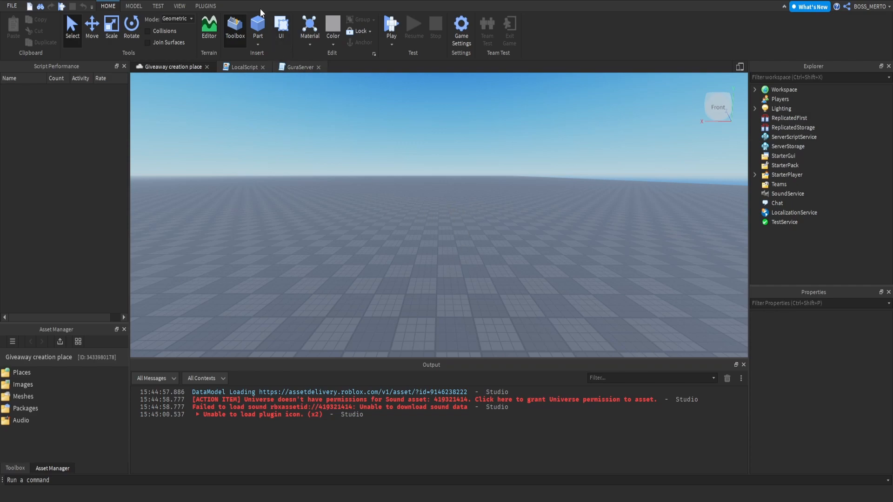
click(204, 5)
click(311, 39)
click(442, 188)
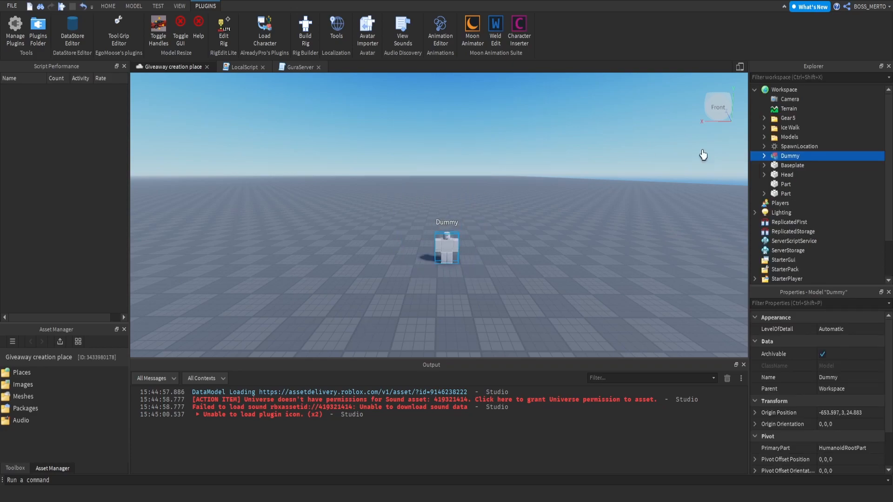
click(764, 156)
key(f)
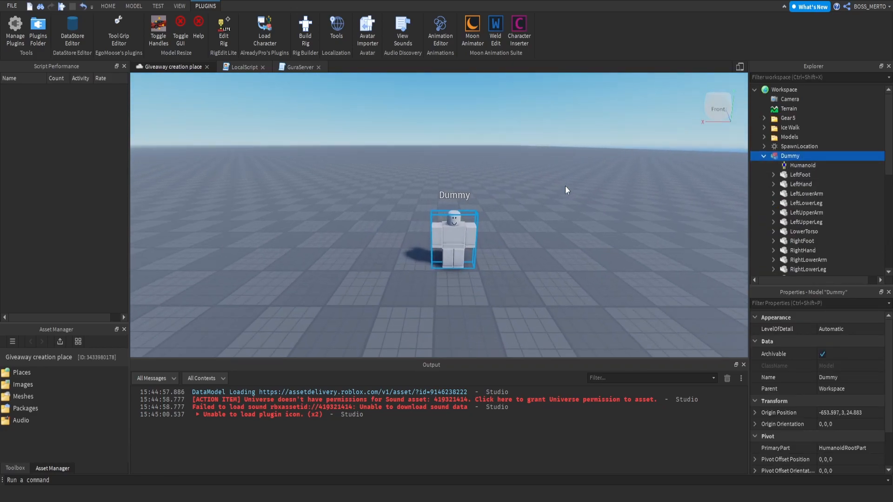
- Move the Dummy's Head straight up, clear of the torso
scroll(808, 178, down, 3)
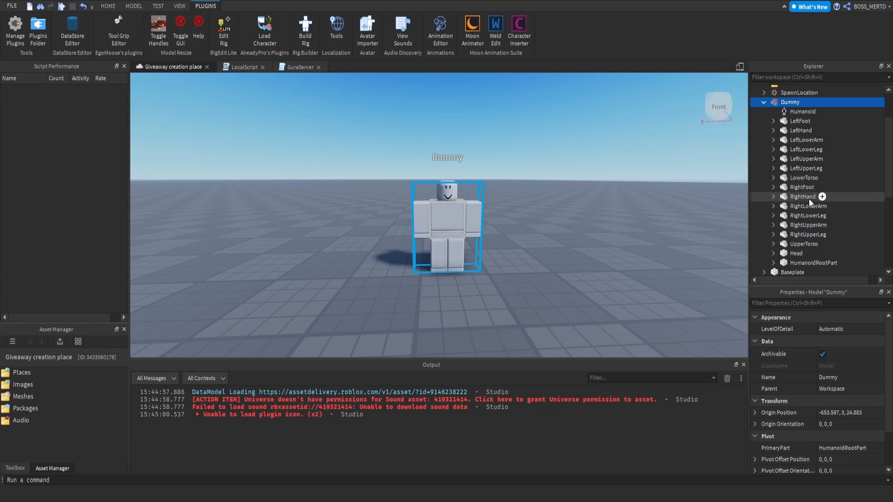
click(799, 253)
click(108, 6)
click(92, 25)
drag(447, 161, 447, 111)
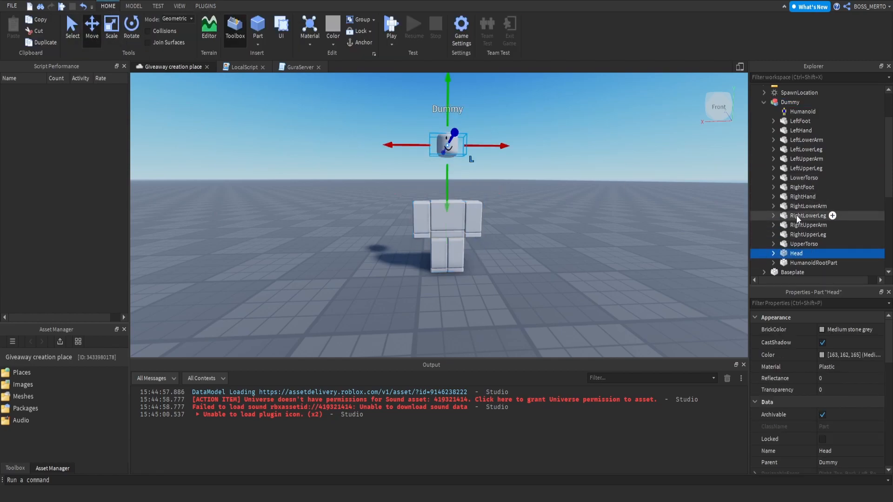
- Move the Dummy's RightHand, RightLowerArm and RightUpperArm together sideways, away from the torso
click(794, 198)
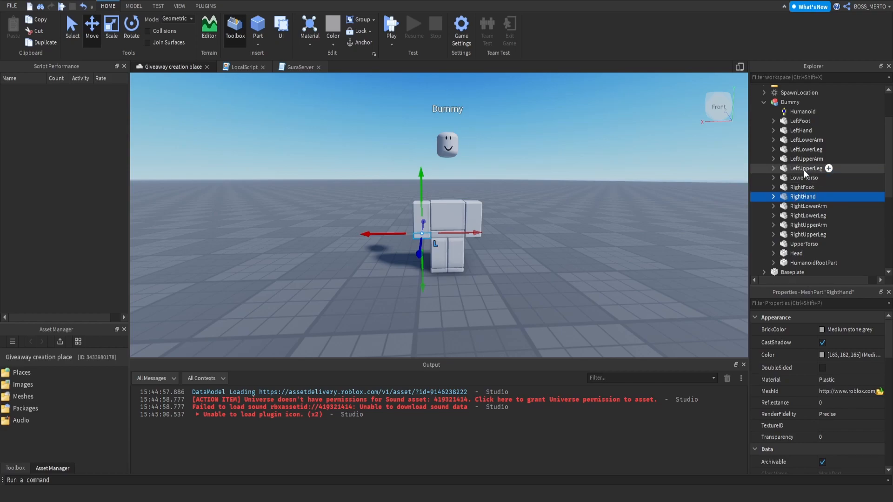
scroll(668, 150, up, 2)
scroll(668, 149, down, 1)
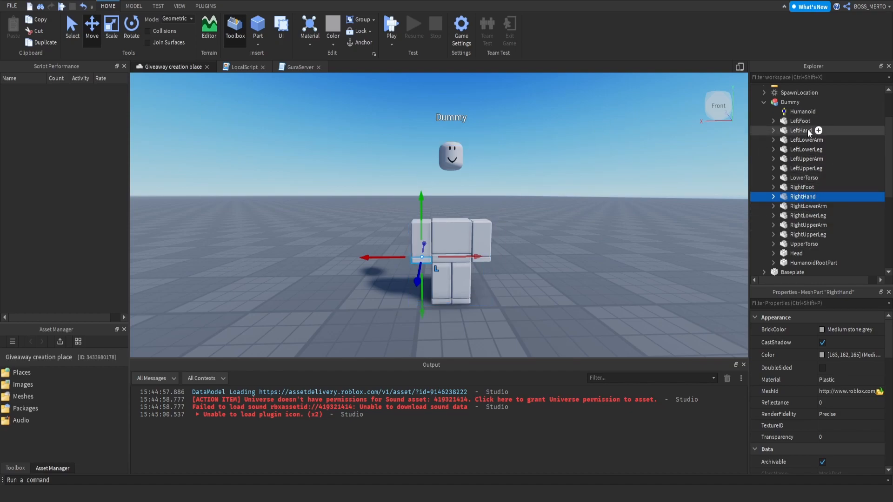
ctrl+click(813, 225)
ctrl+click(809, 208)
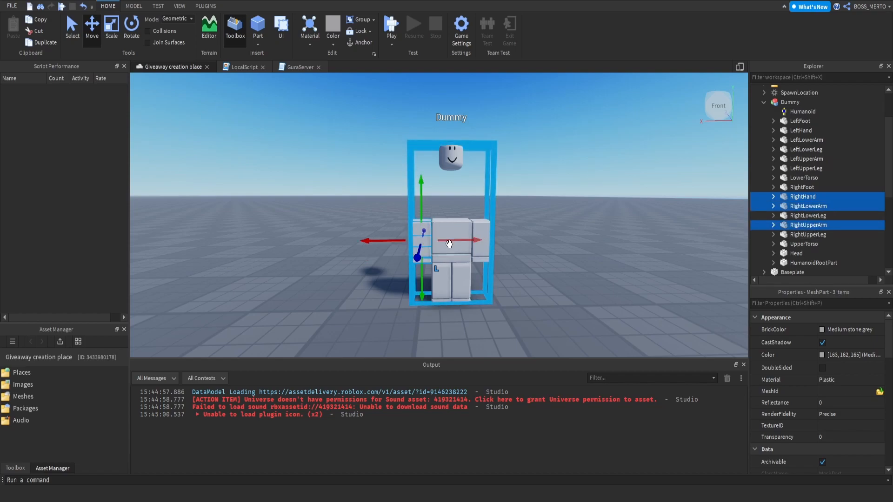
drag(448, 241, 412, 239)
- Separate the right arm's segments by lowering the RightHand and raising the RightUpperArm
click(795, 196)
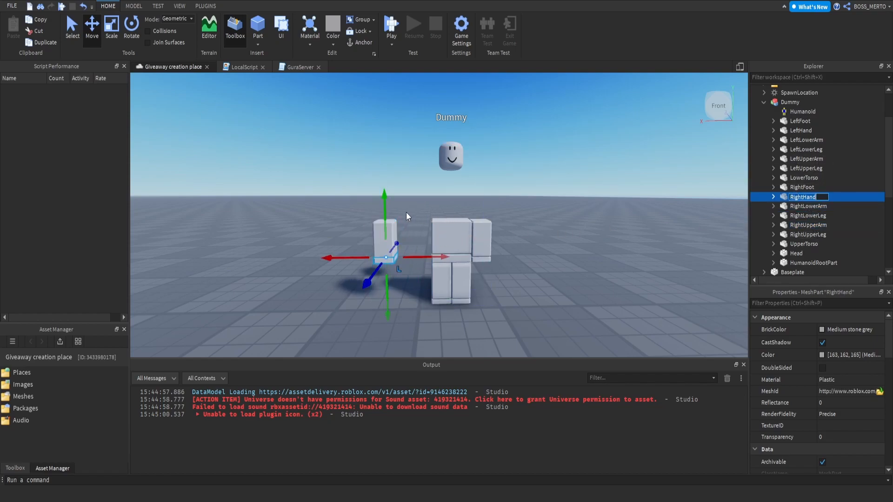
drag(391, 200, 390, 213)
click(808, 206)
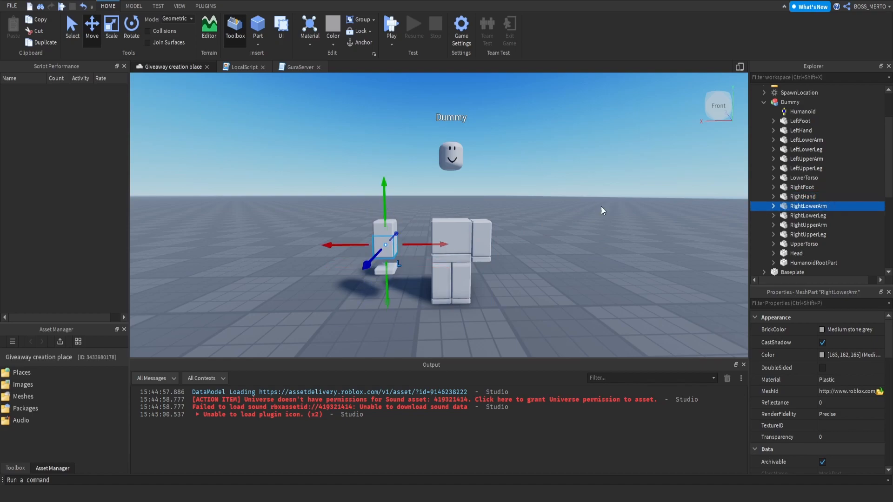
click(810, 217)
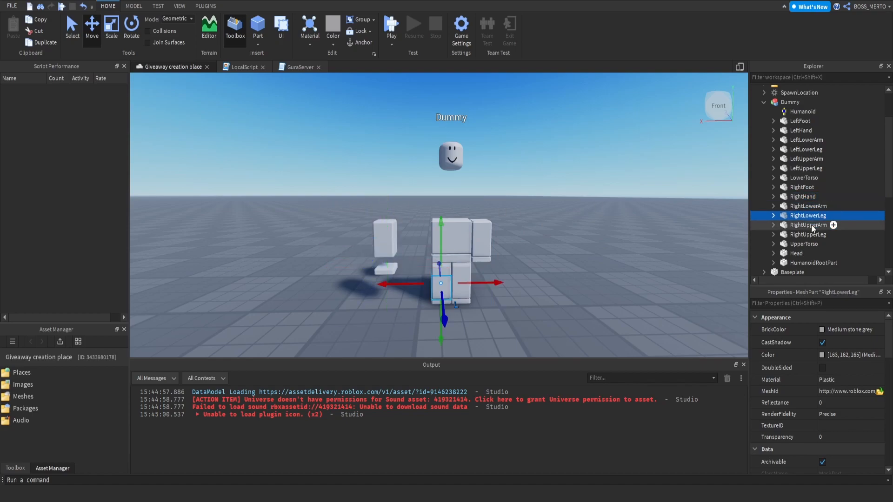
click(811, 225)
drag(389, 203, 420, 171)
click(448, 175)
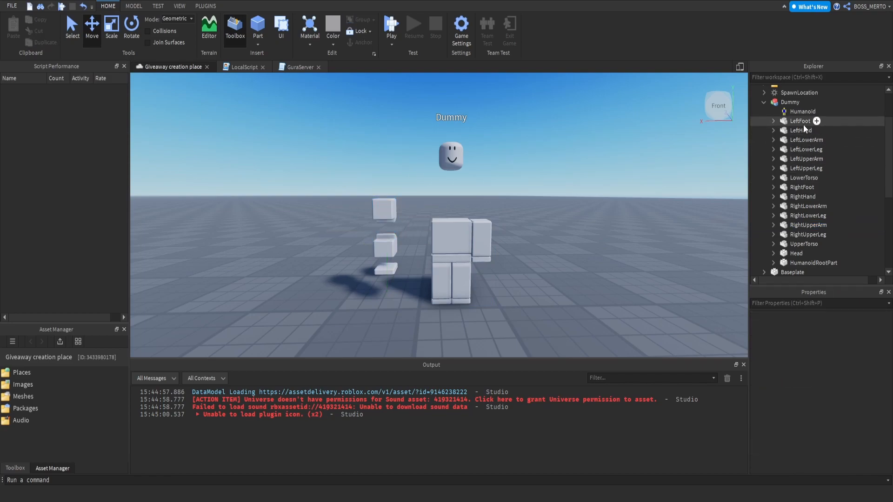
- Move the Dummy's LeftLowerLeg, LeftUpperLeg and LeftFoot together sideways, away from the body
click(813, 148)
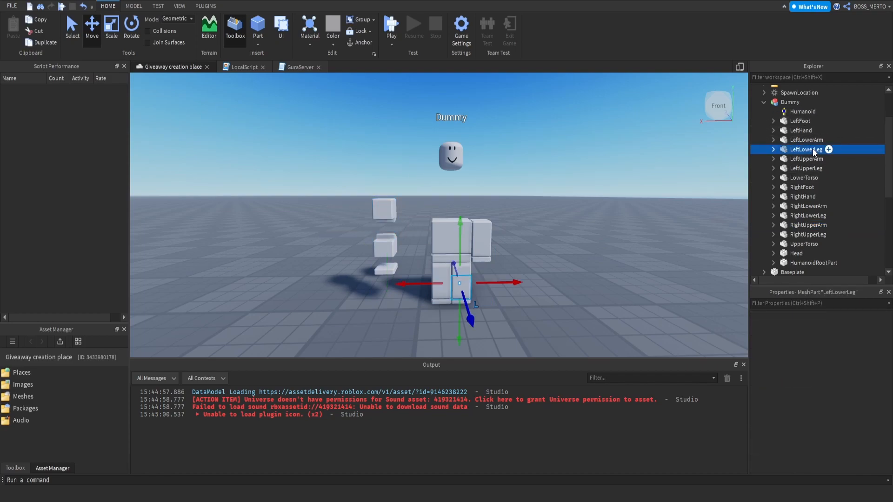
ctrl+click(808, 169)
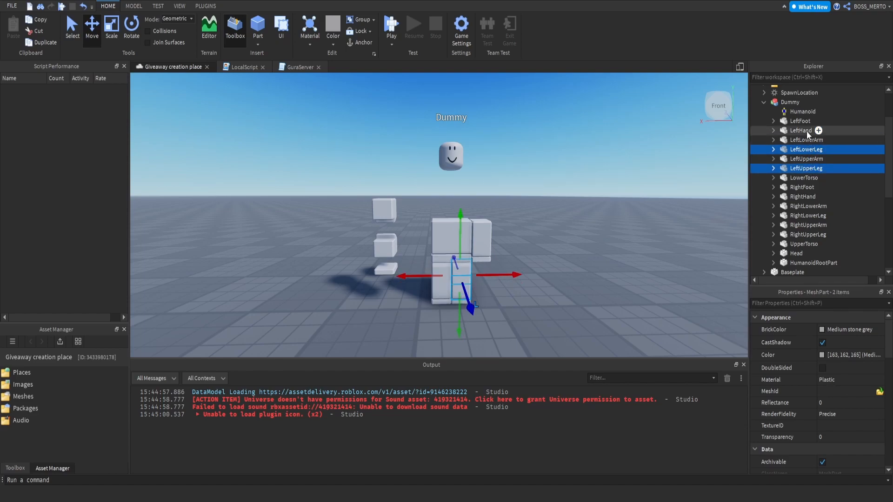
ctrl+click(799, 121)
drag(507, 275, 561, 276)
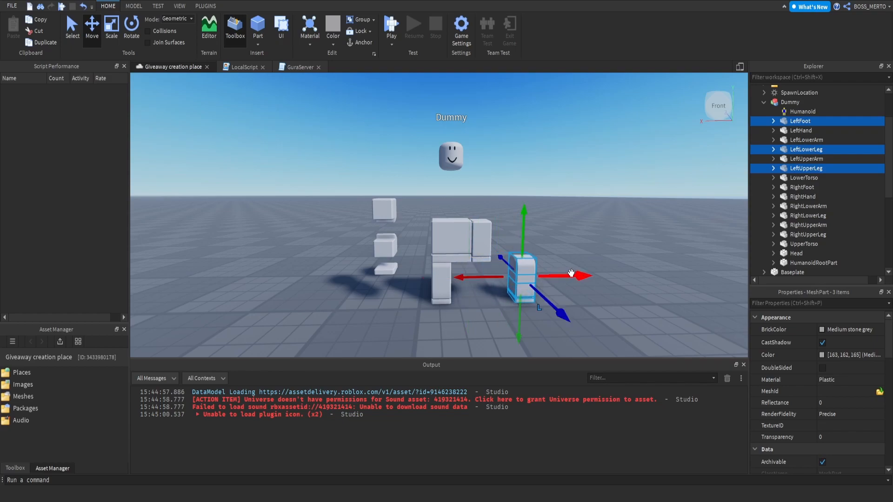
- Separate the left leg's segments by raising the LeftUpperLeg and lifting the LeftLowerLeg off the foot
double_click(800, 121)
click(789, 168)
drag(523, 215, 531, 179)
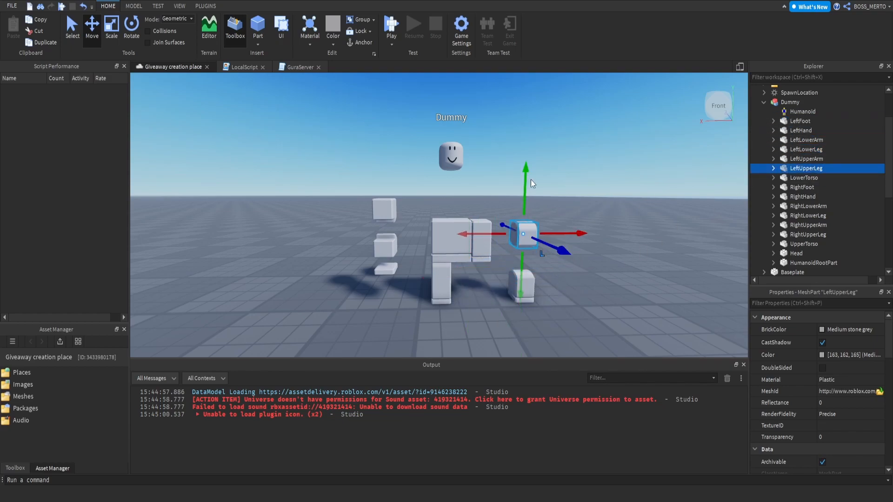
click(804, 143)
click(807, 149)
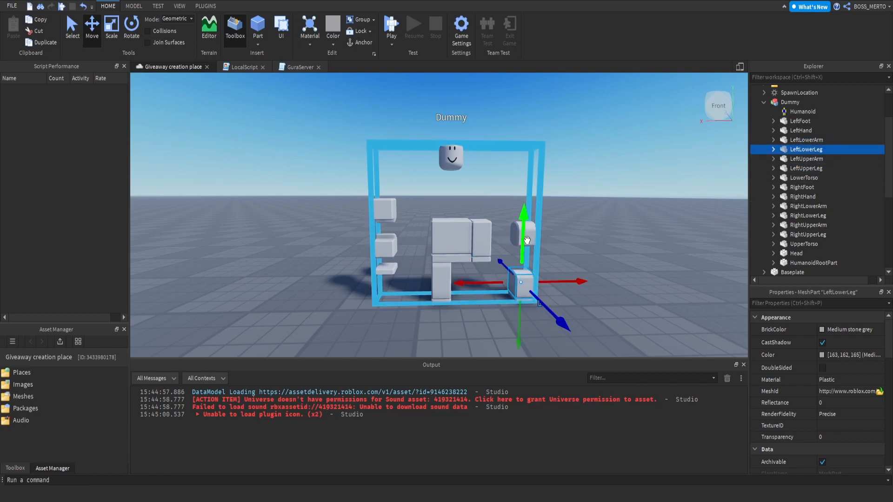
- Select the Head and all detached right-arm and left-leg parts, and export the selection
ctrl+click(791, 144)
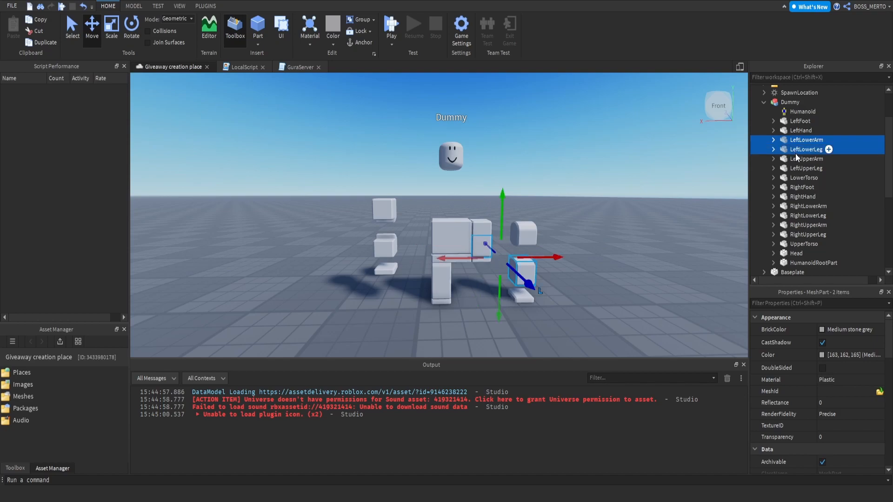
click(793, 152)
ctrl+click(800, 168)
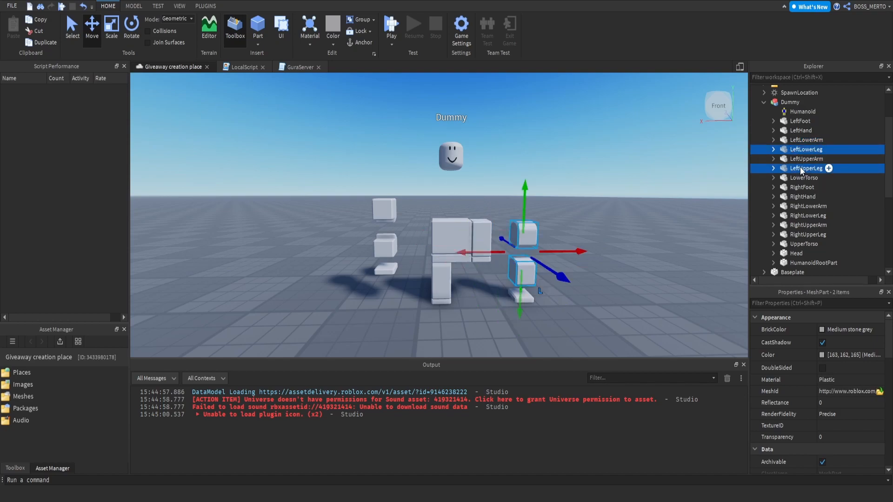
ctrl+click(798, 121)
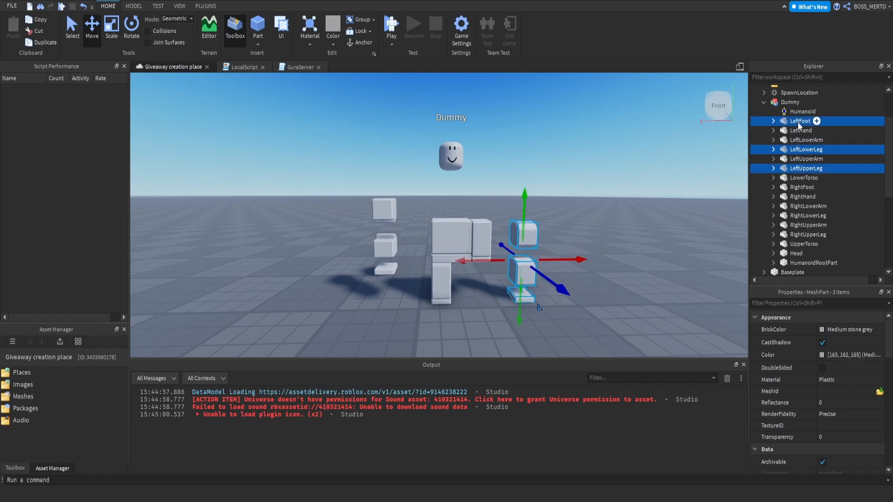
ctrl+click(817, 207)
ctrl+click(821, 226)
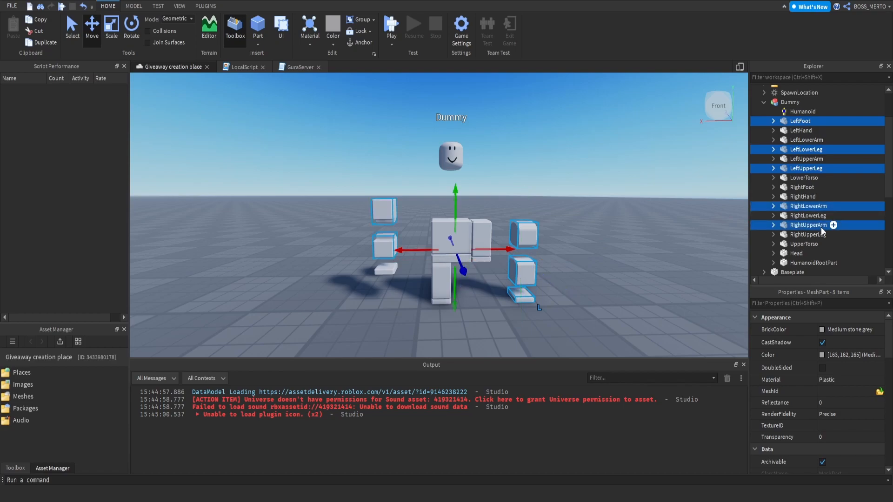
ctrl+click(805, 197)
ctrl+click(797, 253)
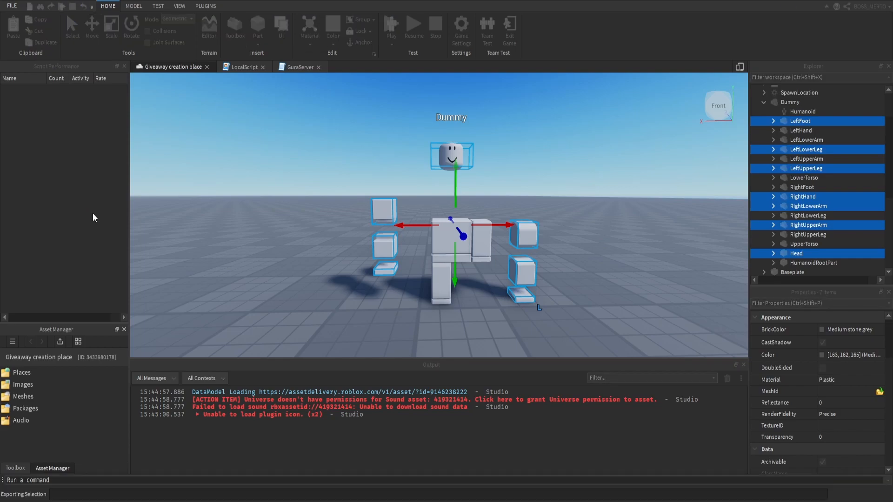
click(620, 194)
scroll(563, 192, down, 10)
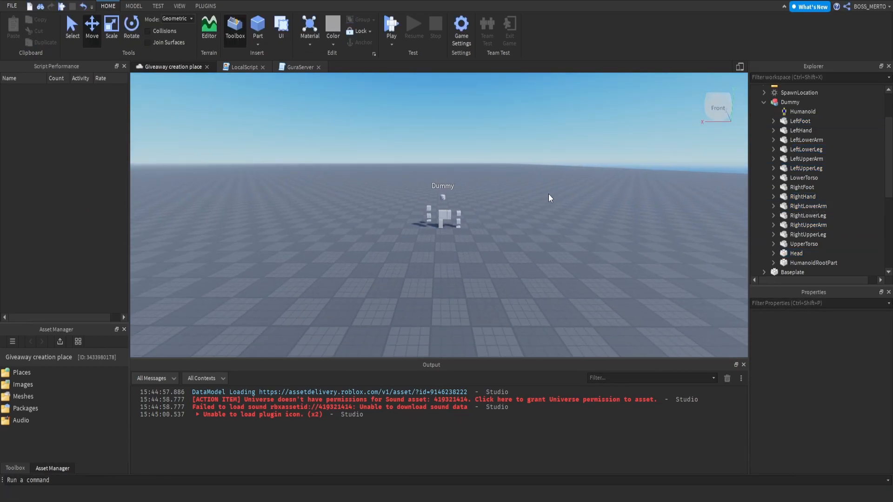
scroll(548, 193, up, 1)
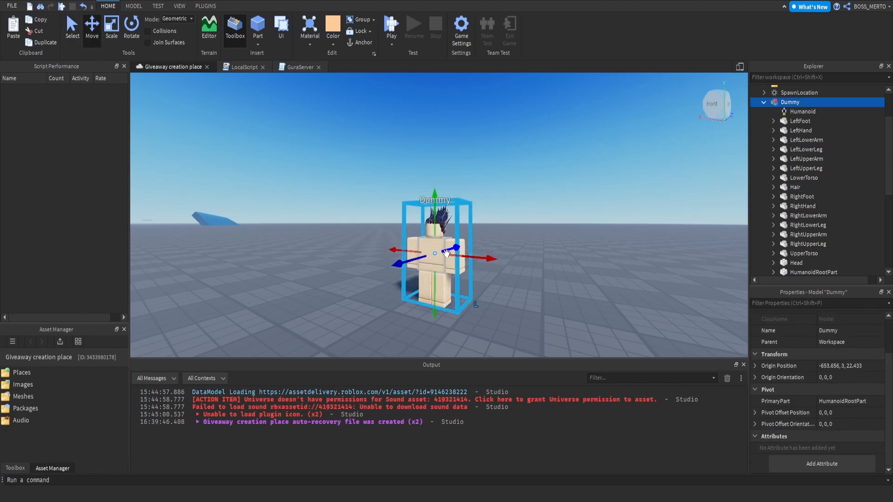
- Move the Dummy over to the other models in the scene and reposition the SpawnLocation near them
drag(465, 255, 428, 161)
click(459, 140)
right_drag(459, 140, 334, 159)
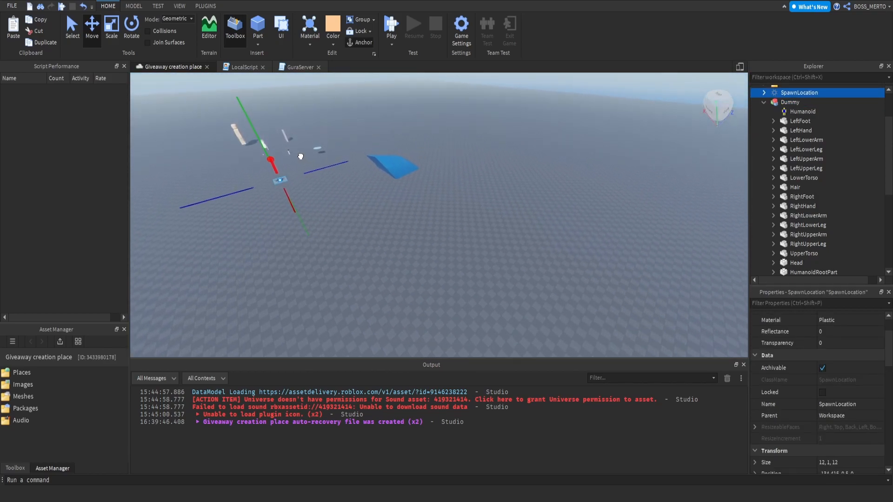
key(f)
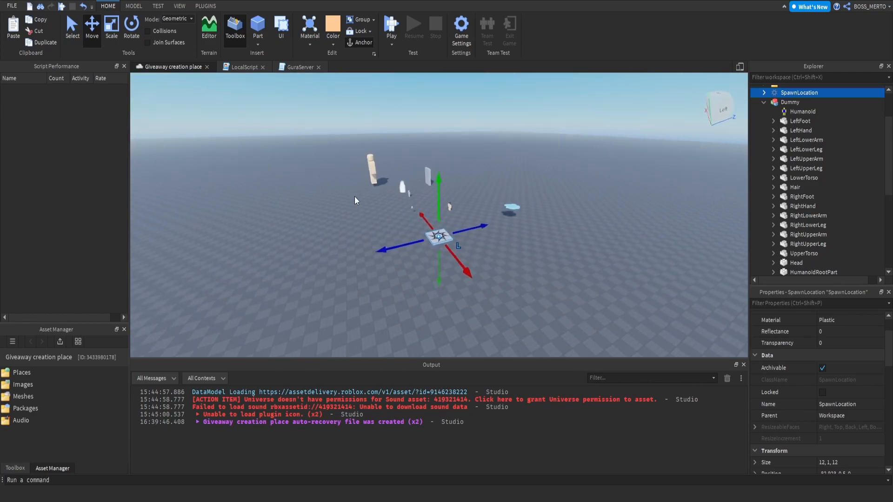
right_drag(379, 199, 330, 186)
key(w)
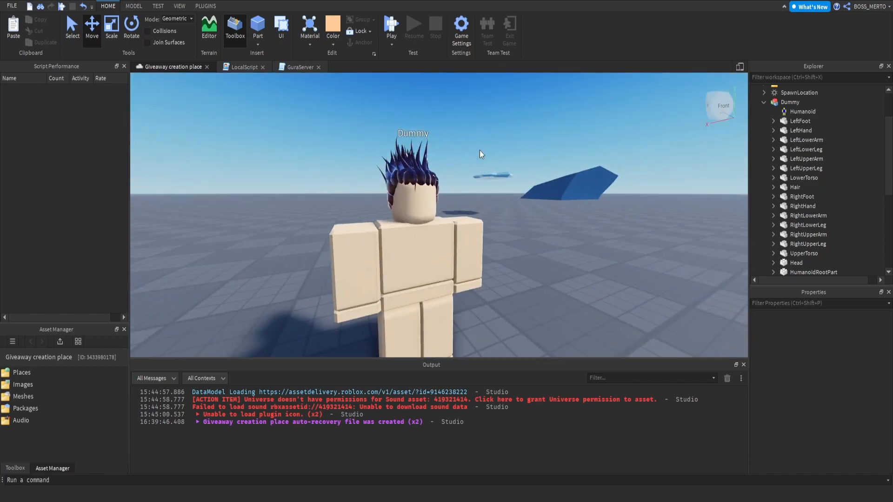
- Add the shirt and pants Clothing items to the Dummy and check its hair and outfit
click(443, 240)
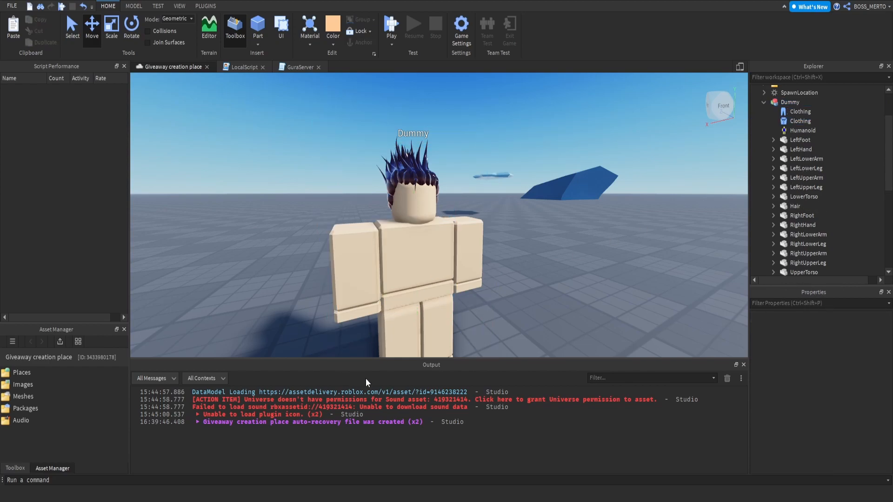
scroll(383, 180, up, 5)
right_drag(383, 179, 382, 179)
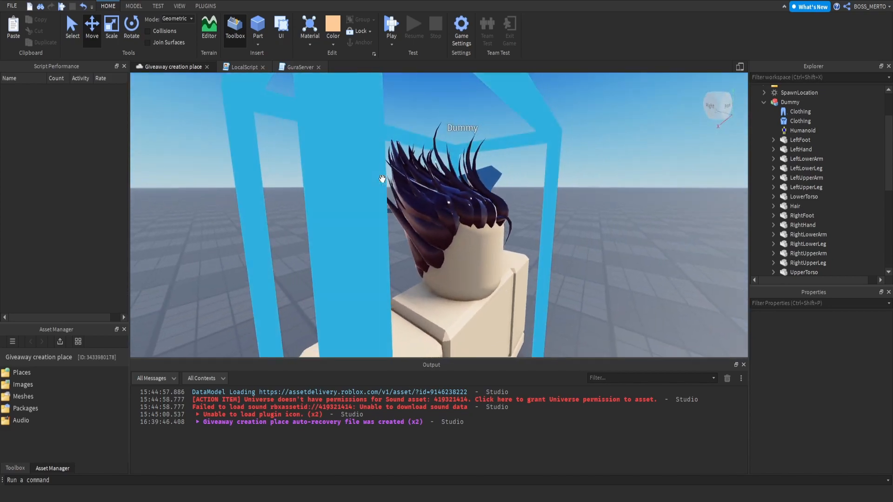
scroll(383, 179, down, 5)
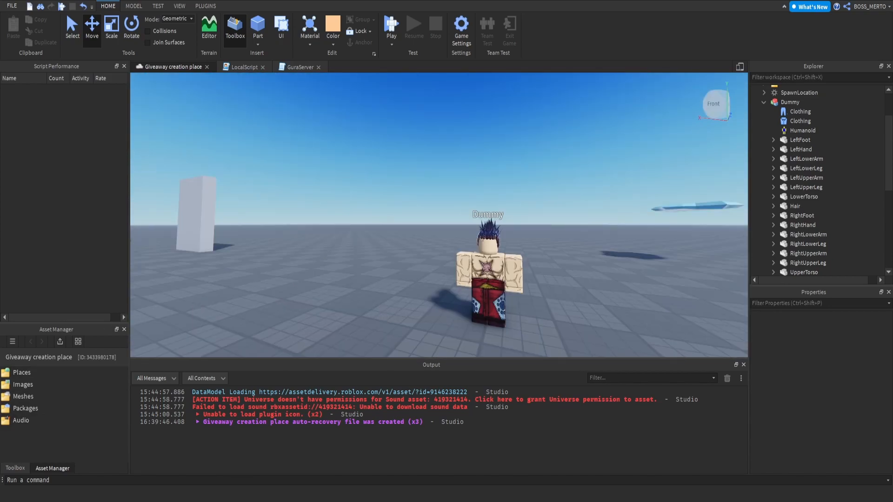
right_drag(441, 192, 459, 209)
scroll(439, 205, up, 5)
click(459, 209)
right_drag(542, 191, 552, 193)
click(542, 192)
scroll(788, 100, up, 3)
- Remove the existing Gear 5 folder from the Workspace
click(764, 118)
click(776, 125)
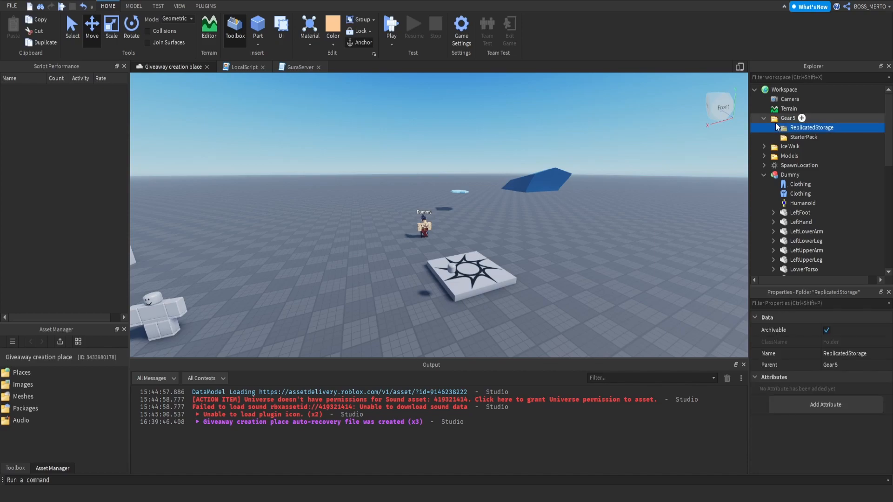
key(ctrl+x)
- Insert the Gear 5 model from My Models near the Dummy
key(w)
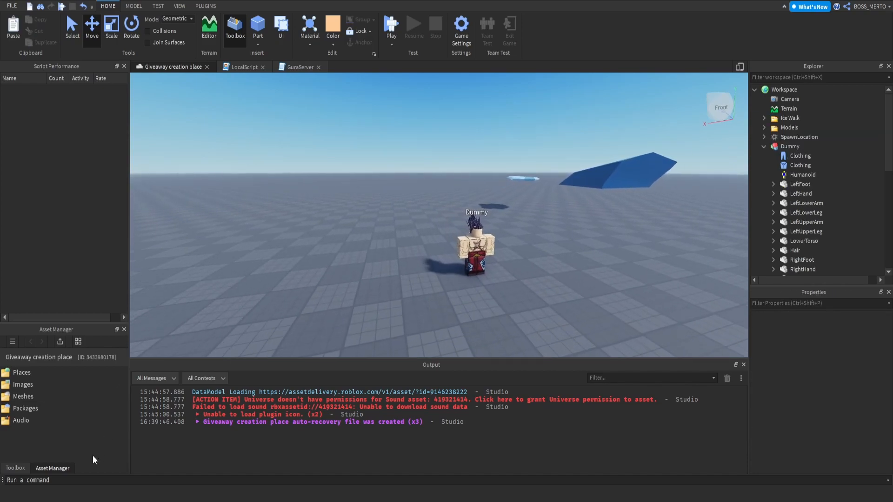
click(14, 468)
click(47, 347)
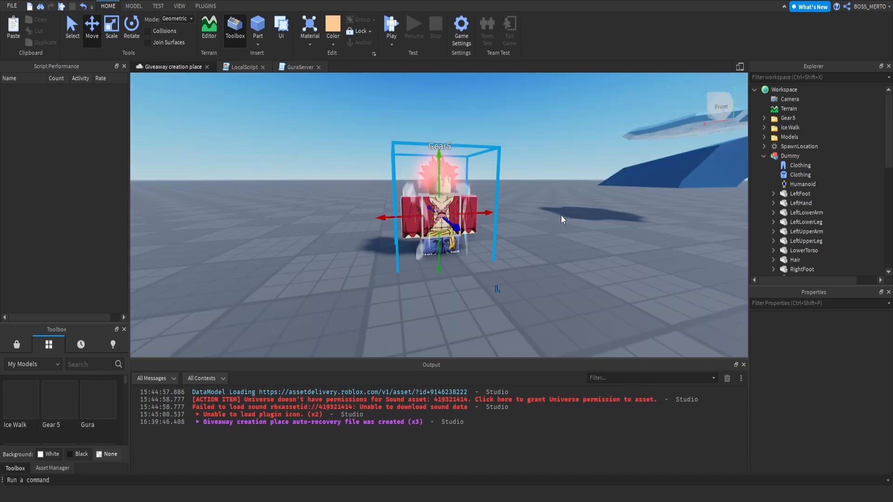
click(523, 171)
- Examine the Gear5 character's hair and body from several angles and select its model
key(w)
right_drag(526, 175, 531, 175)
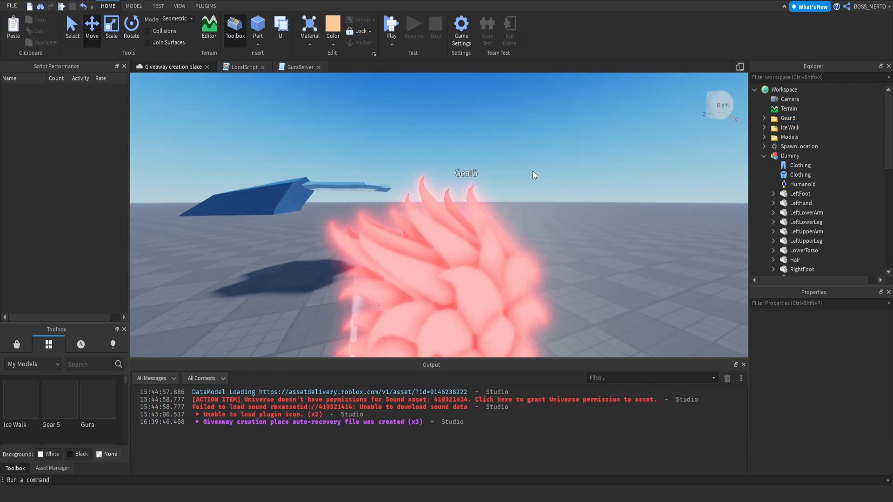
scroll(531, 175, down, 3)
scroll(532, 207, up, 3)
right_drag(532, 208, 553, 203)
scroll(554, 203, down, 3)
scroll(502, 249, up, 3)
right_drag(502, 249, 504, 251)
scroll(504, 252, down, 5)
click(354, 256)
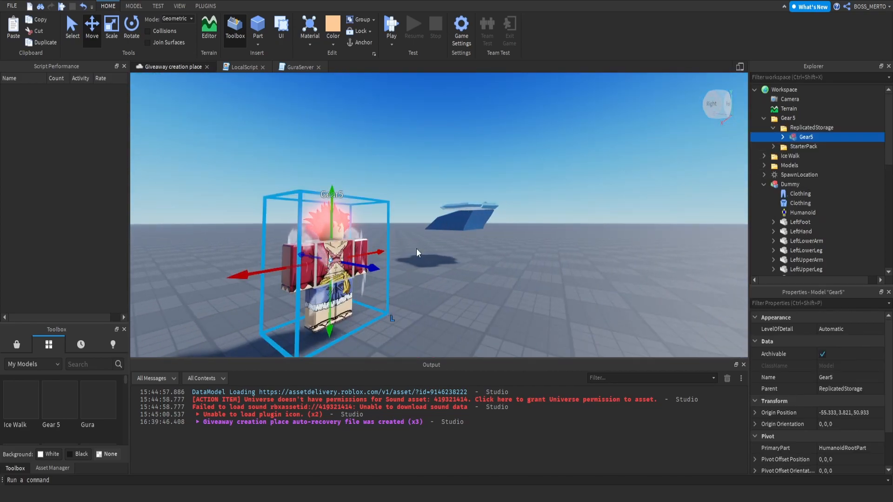
- Delete the existing Hair part from the Dummy model
click(782, 137)
scroll(569, 182, up, 3)
right_drag(568, 183, 563, 189)
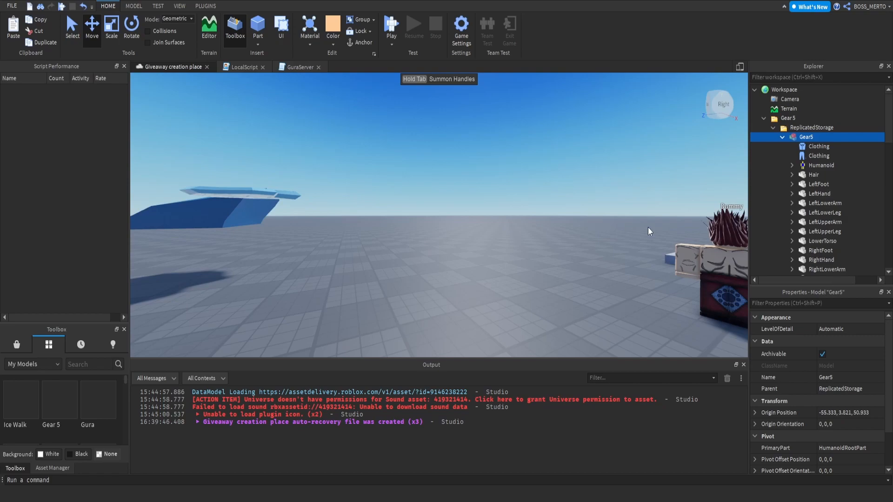
right_drag(636, 226, 641, 228)
click(567, 297)
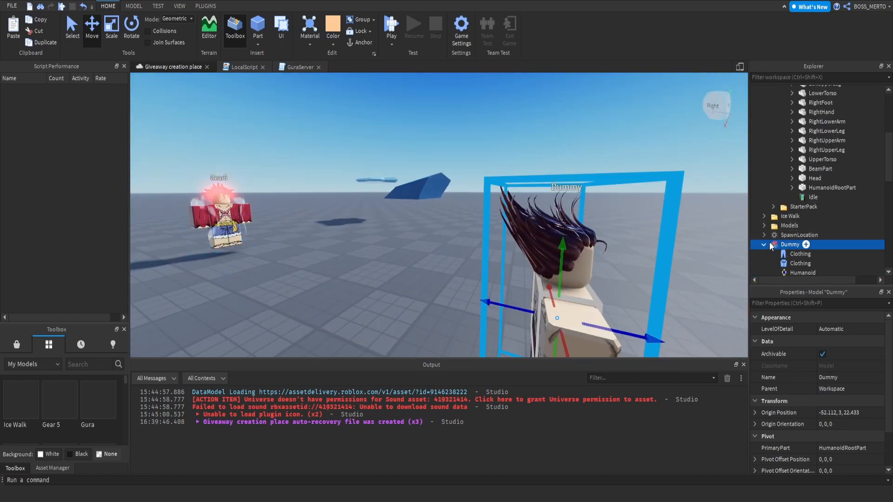
click(763, 244)
scroll(804, 184, down, 6)
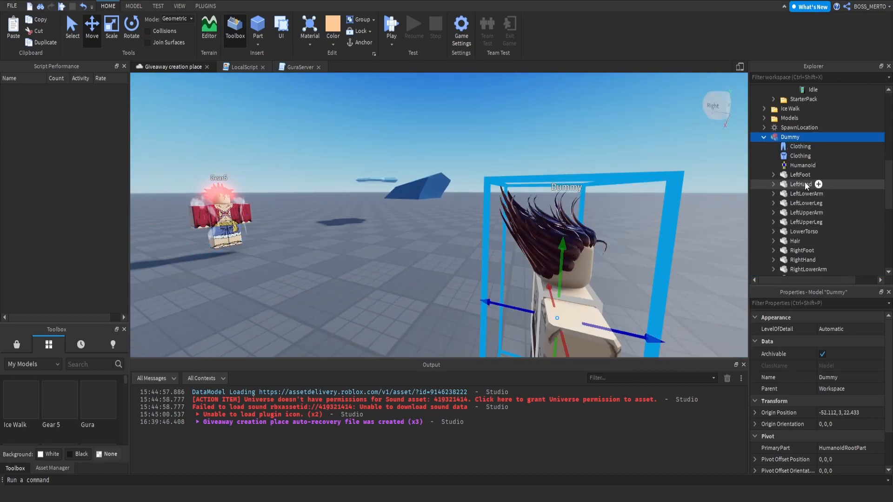
click(796, 187)
key(Delete)
- Copy the Hair mesh from the Gear5 model and paste it into the Dummy model
key(a)
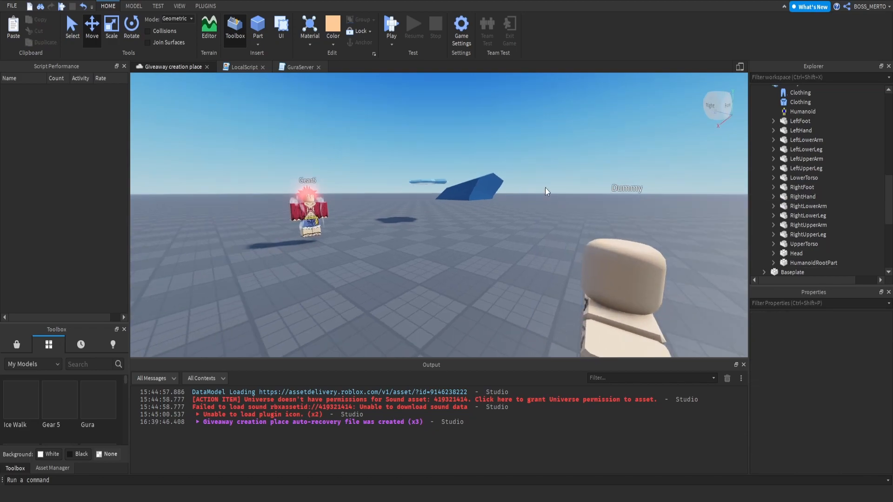
key(w)
click(459, 209)
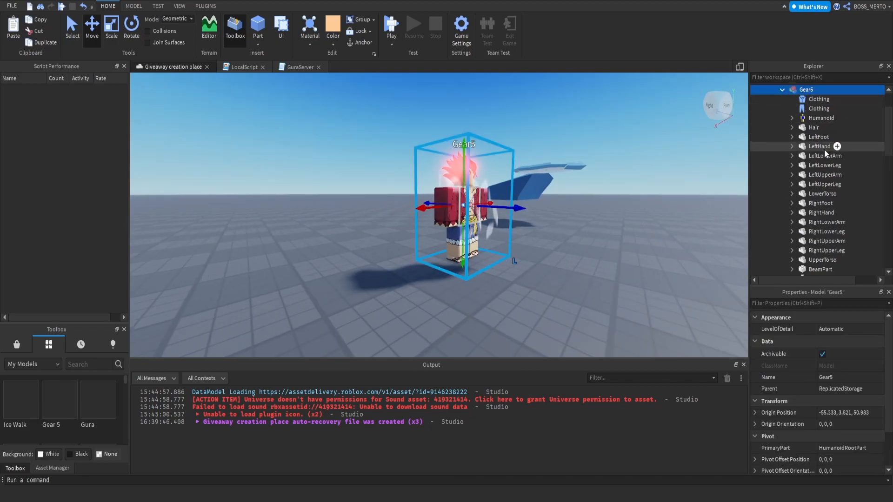
click(802, 125)
scroll(807, 149, up, 5)
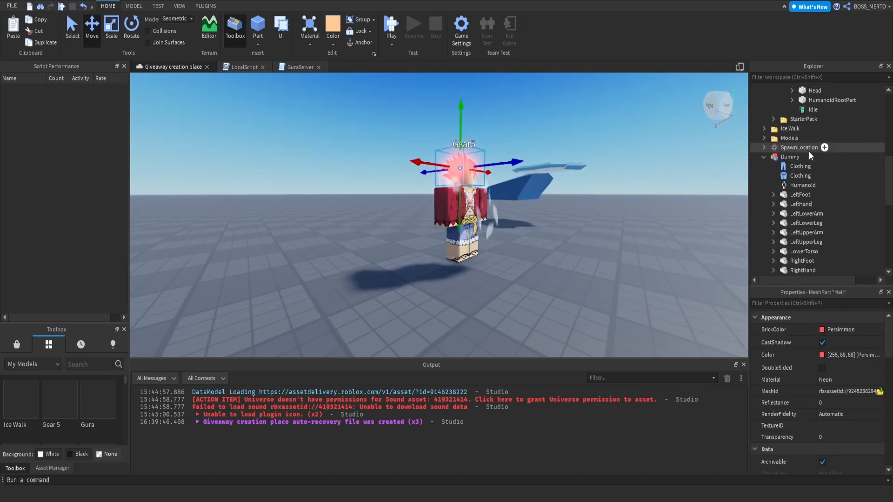
click(788, 157)
key(ctrl+v)
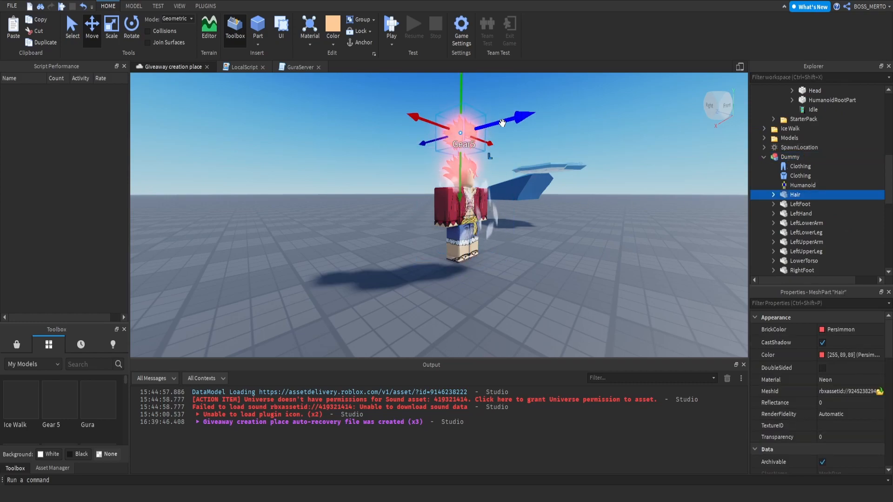
- Move the pasted hair toward the Dummy and set its BrickColor to Black and its Material to Glass
drag(501, 124, 540, 132)
right_drag(540, 132, 564, 142)
key(s)
click(832, 329)
click(832, 379)
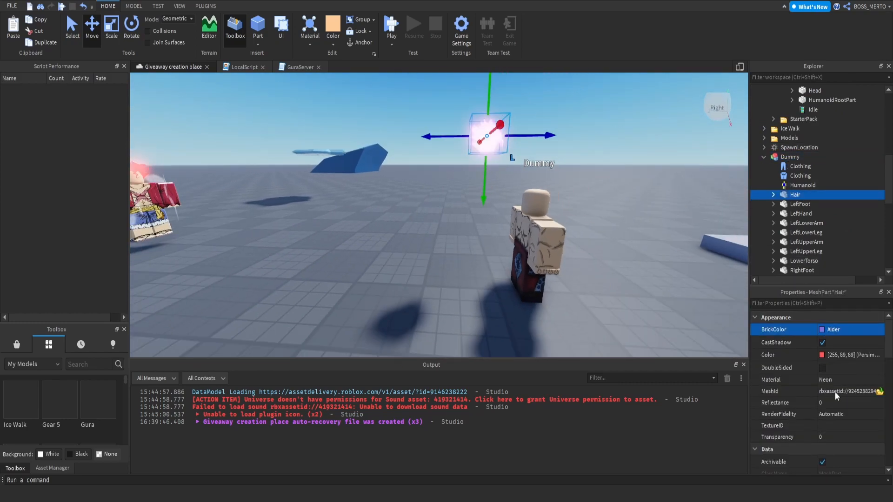
click(829, 381)
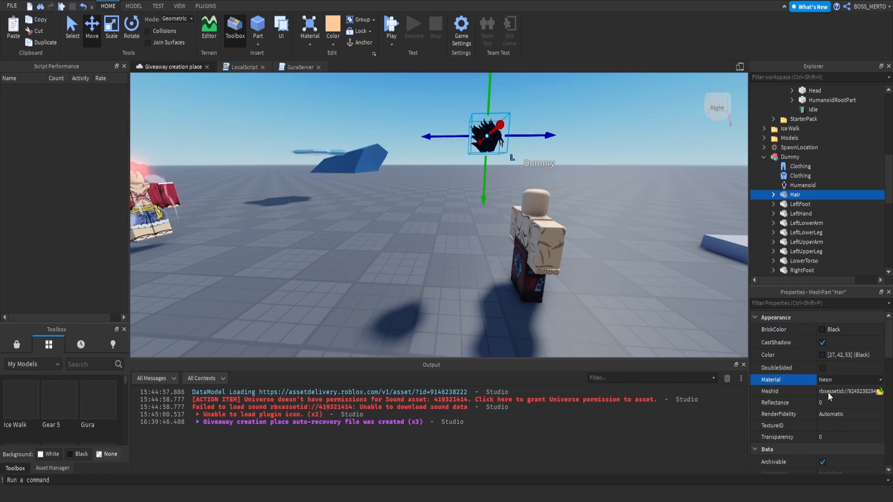
- Position the black hair on the Dummy's head
right_drag(572, 261, 392, 198)
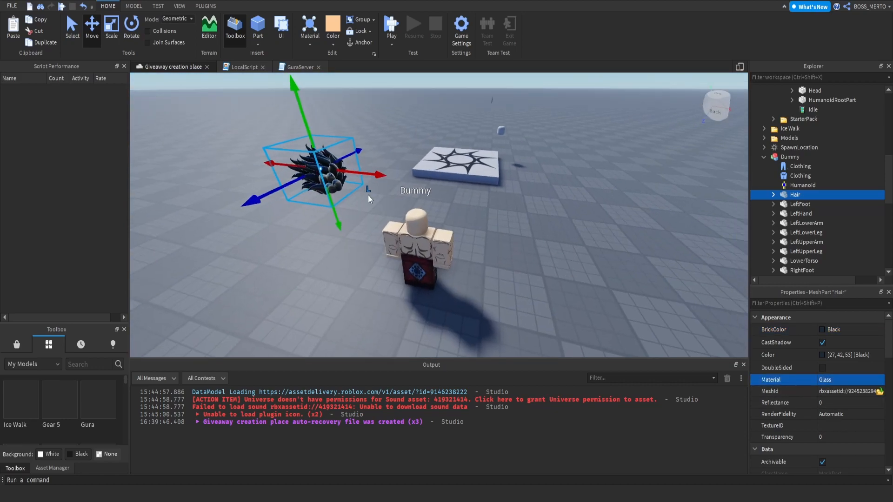
drag(369, 176, 437, 203)
right_drag(456, 213, 408, 192)
drag(407, 193, 334, 294)
scroll(335, 294, up, 3)
right_drag(335, 279, 397, 195)
scroll(418, 195, up, 5)
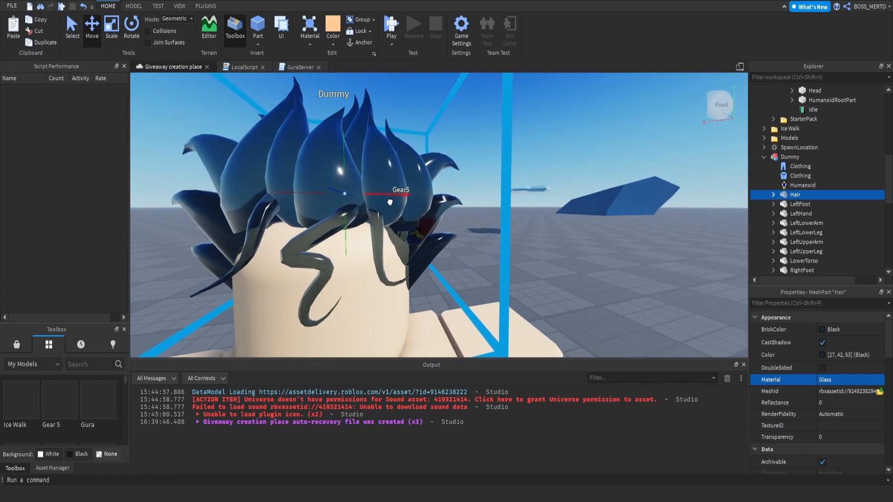
- Adjust the hair's height on the Dummy's head and compare its fit with the Gear5 character's hair
key(f)
drag(434, 147, 434, 160)
right_drag(435, 173, 372, 176)
scroll(439, 184, up, 2)
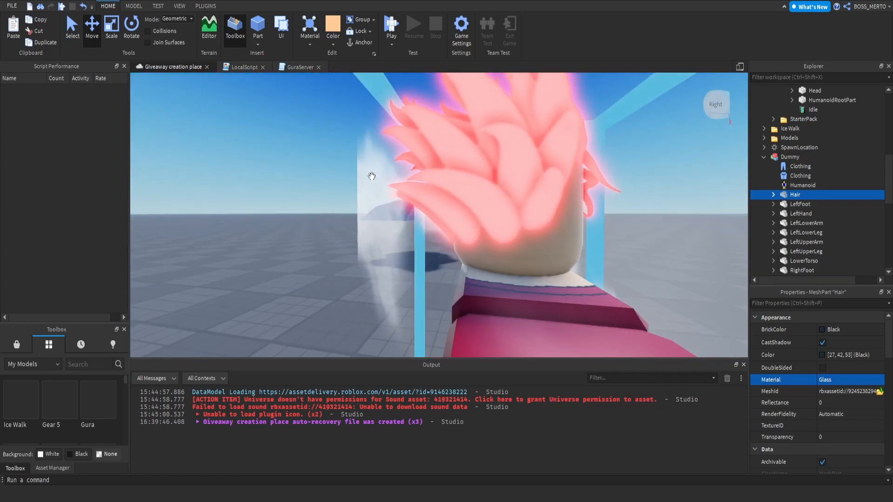
scroll(372, 177, down, 10)
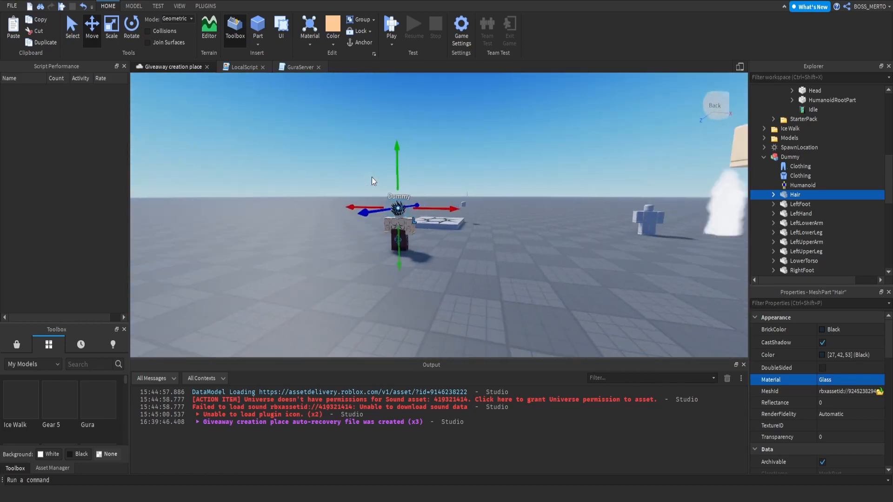
scroll(372, 177, up, 6)
right_drag(372, 177, 371, 177)
right_drag(521, 145, 479, 157)
scroll(510, 148, down, 4)
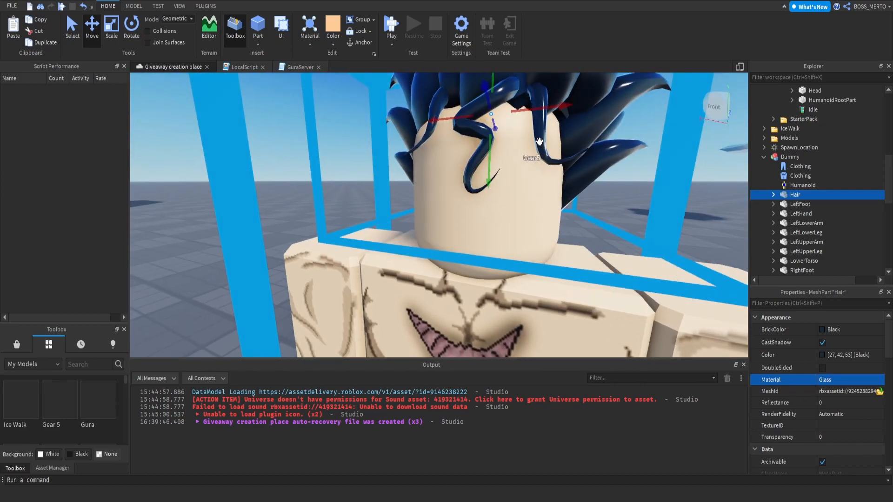
- Fine-tune the hair's placement around the Dummy's head and check the fit from several angles
scroll(511, 148, up, 1)
drag(363, 191, 363, 191)
right_drag(364, 190, 364, 189)
scroll(365, 188, down, 5)
scroll(365, 189, up, 3)
right_drag(389, 162, 394, 165)
mouse_move(450, 197)
right_down()
mouse_move(424, 194)
mouse_move(465, 183)
mouse_move(451, 186)
right_up()
scroll(451, 186, down, 5)
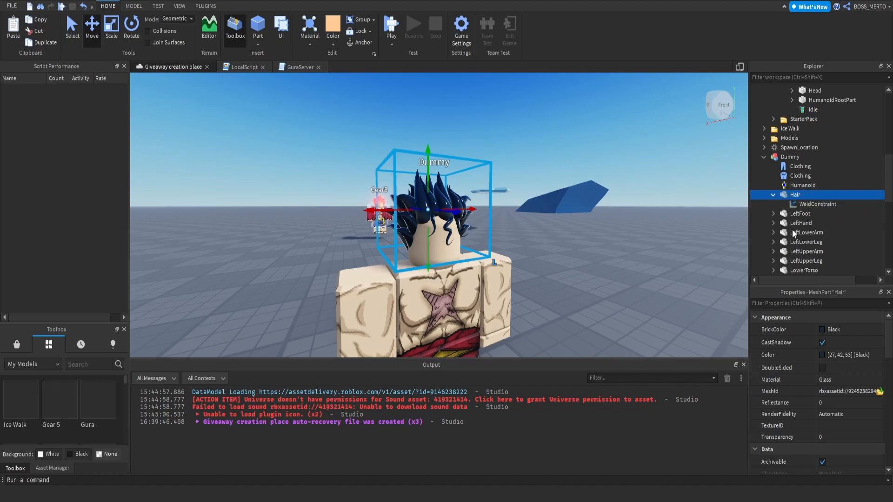
- Duplicate the hair, nest the copy inside the original Hair, and give it BrickColor Really red and Material ForceField
key(ctrl+d)
drag(794, 212, 792, 196)
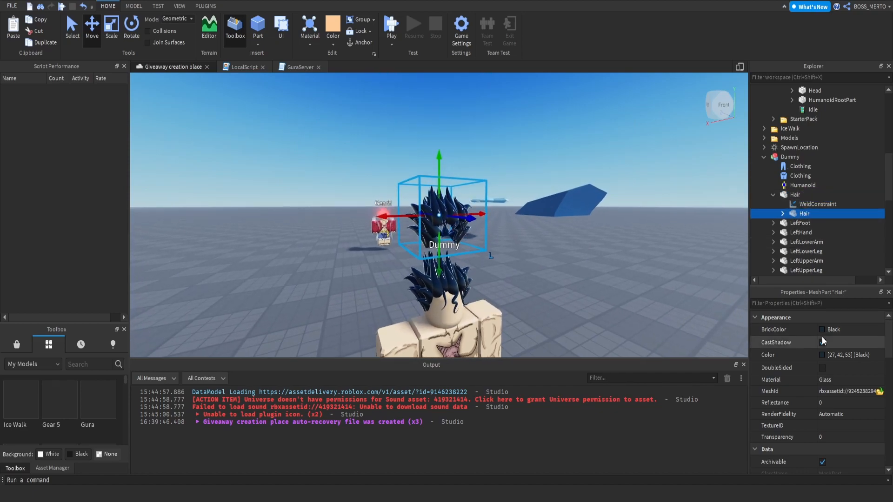
click(822, 331)
click(830, 339)
click(819, 380)
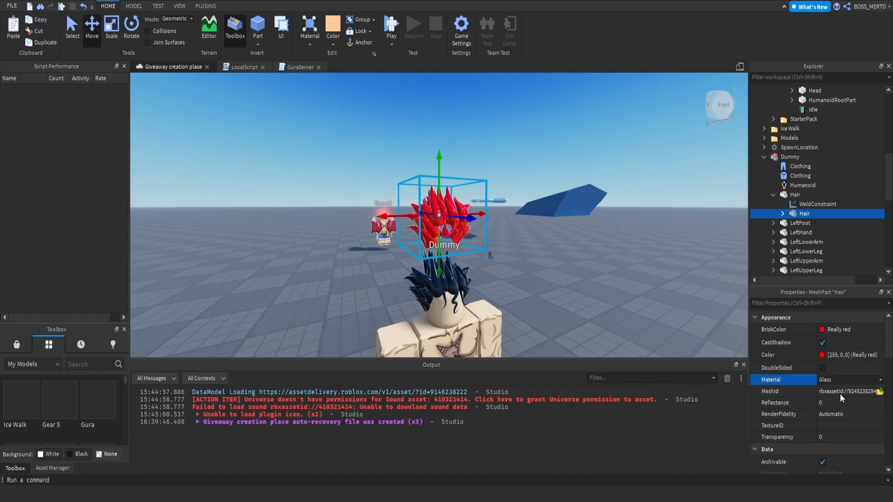
- Lower the red hair copy over the black hair and set its Transparency to 0.85
drag(437, 179, 430, 234)
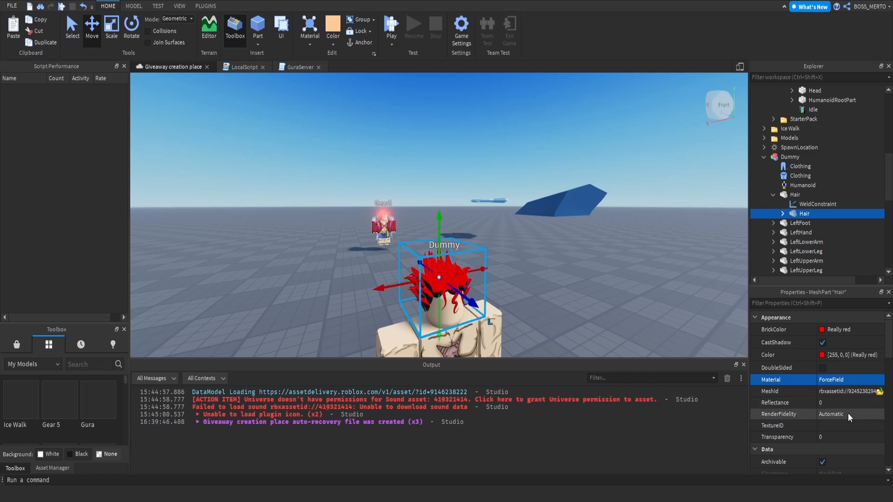
click(832, 436)
drag(849, 437, 877, 438)
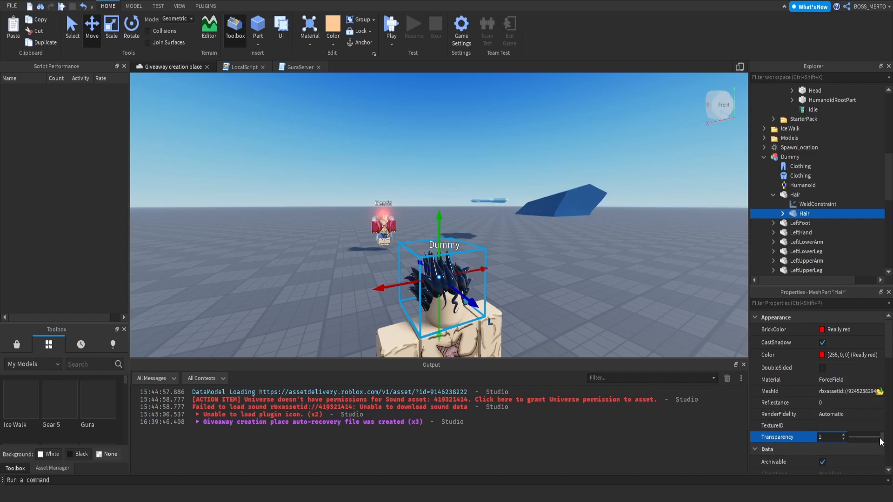
- Match the red hair copy's Position to the original hair's coordinates, -52.09, 5.116, 22.733
click(795, 194)
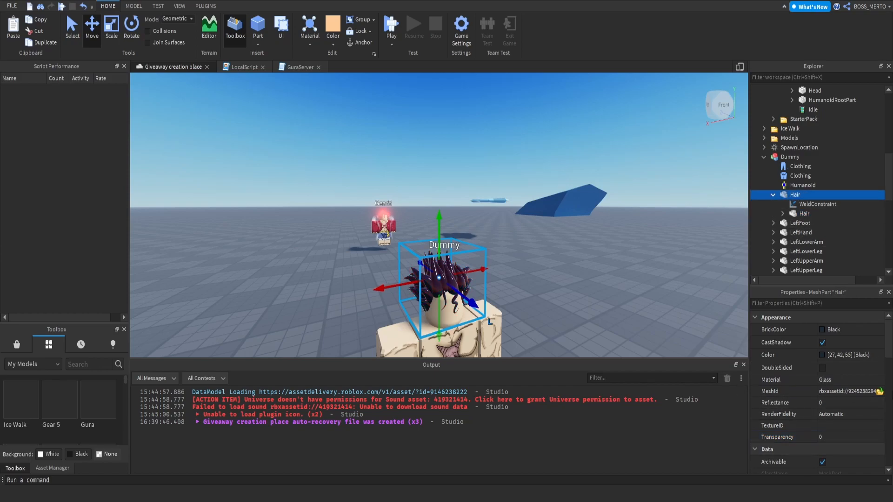
scroll(837, 409, down, 5)
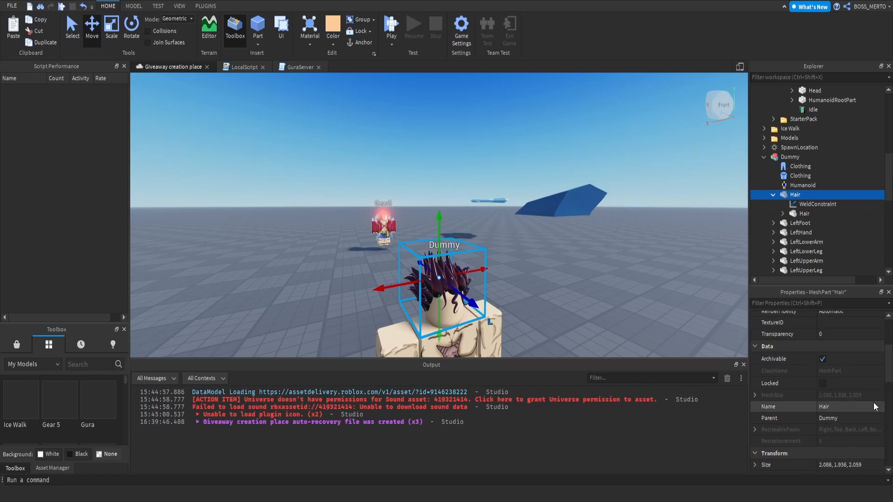
click(796, 215)
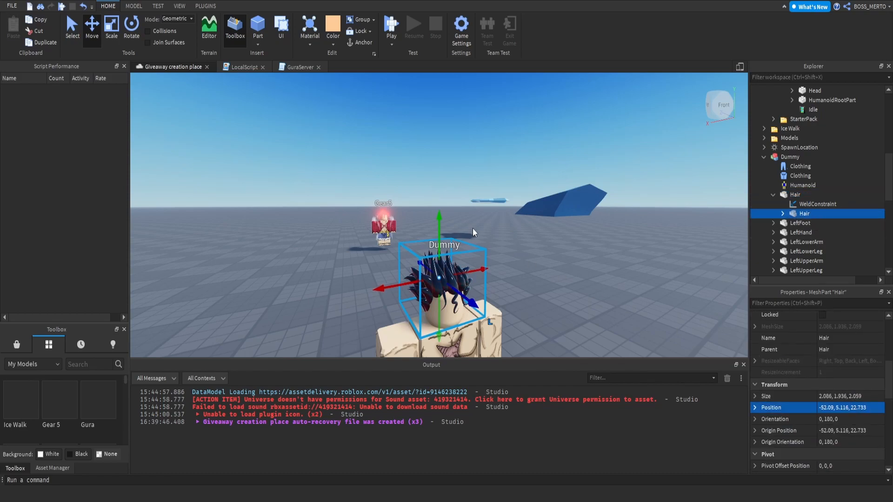
- Enlarge the red hair copy to a Size of 2.136, 1.986, 2.109 so it surrounds the black hair
scroll(468, 227, up, 10)
right_drag(468, 227, 453, 218)
scroll(857, 390, down, 3)
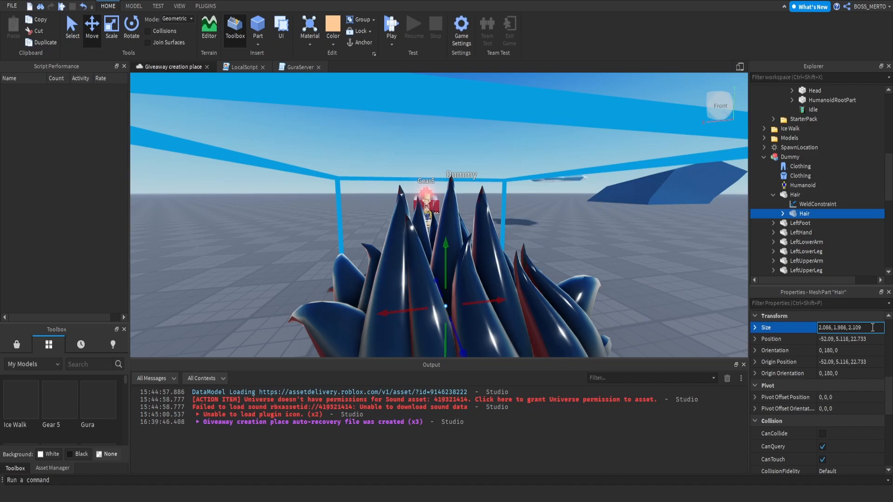
key(Return)
right_drag(453, 236, 453, 236)
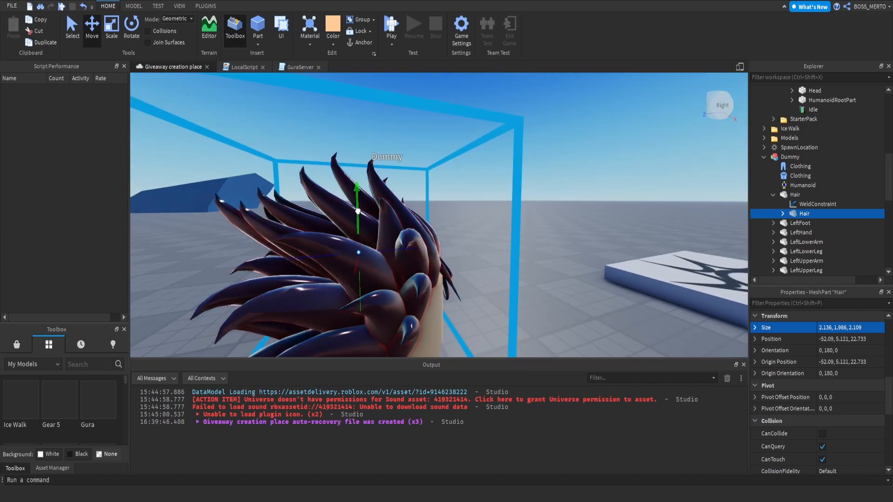
- Nudge the red hair copy up to a height of 5.126 and check the layered hair from the front
drag(357, 211, 358, 210)
right_drag(458, 216, 458, 216)
scroll(459, 217, down, 5)
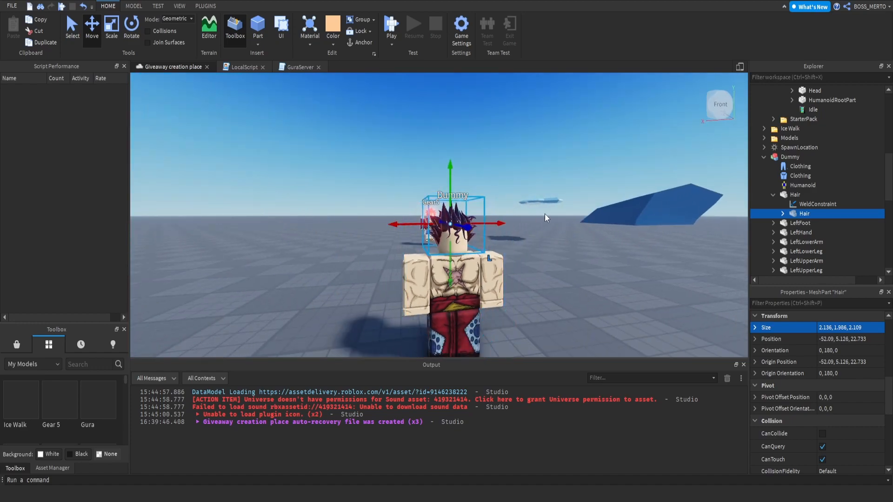
scroll(535, 216, up, 3)
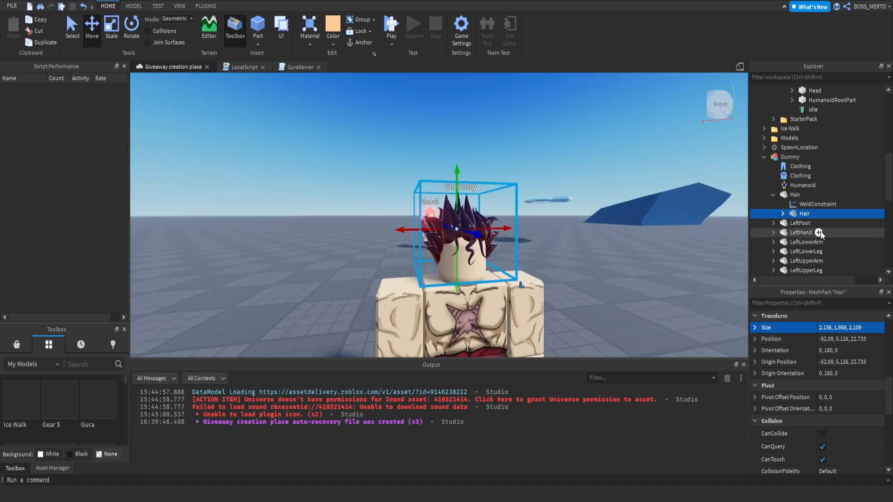
- Try a Transparency of 0.95 on the red hair copy and check how the layered hair looks
scroll(857, 389, down, 5)
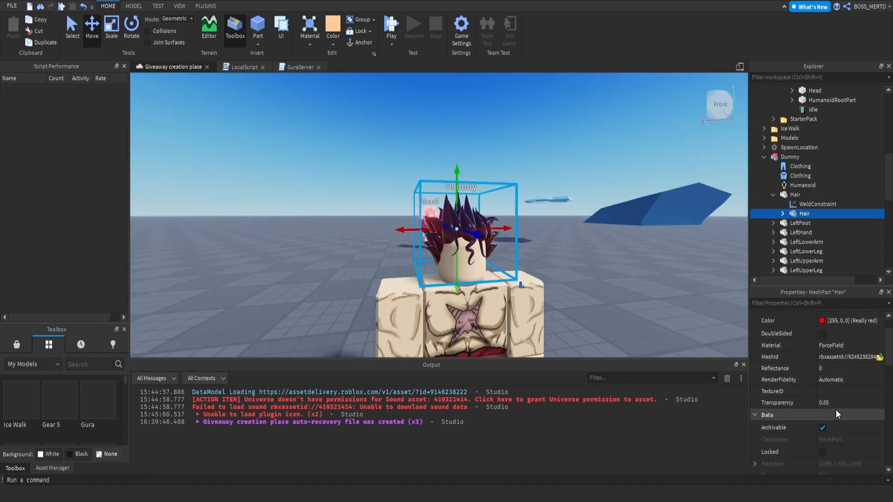
click(855, 403)
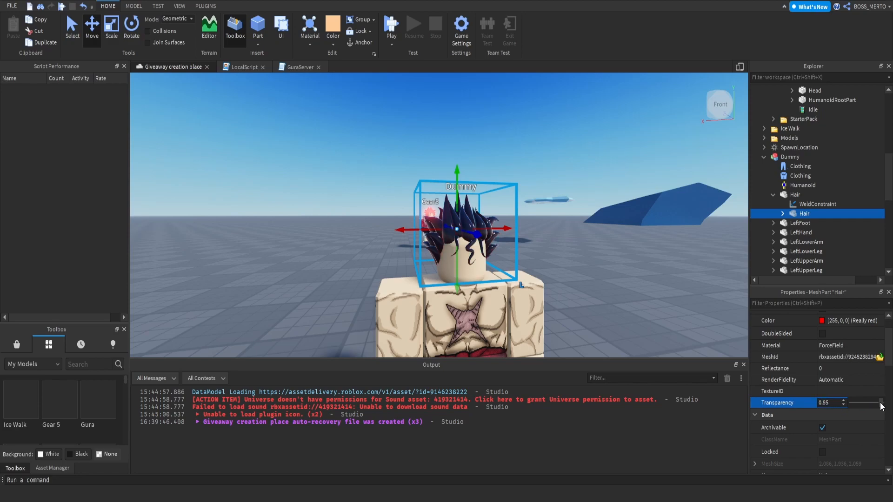
click(613, 284)
right_drag(613, 284, 582, 275)
key(a)
- Set the red hair copy's Transparency to 0.9 and view the result up close
click(804, 213)
click(855, 437)
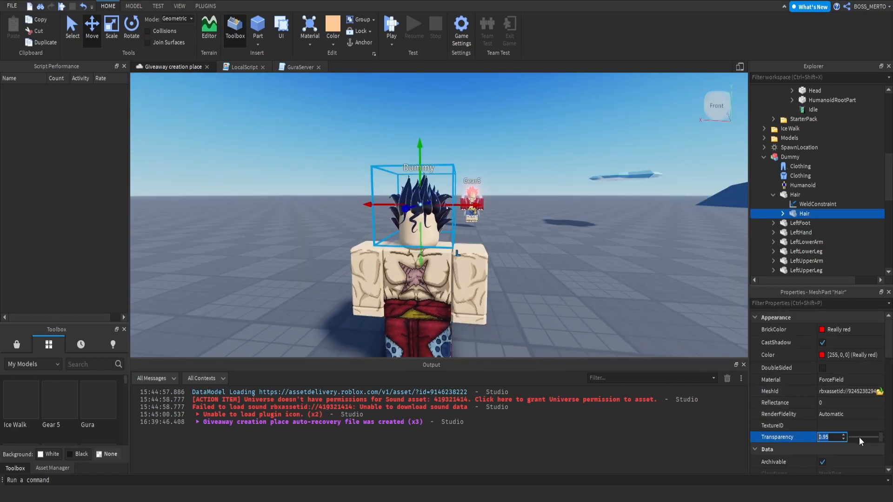
click(553, 272)
key(w)
right_drag(553, 270, 554, 269)
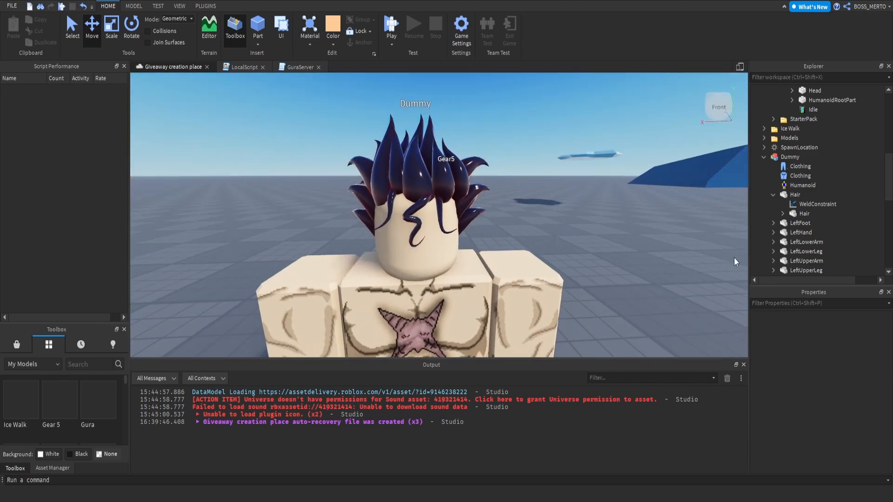
- Rename the nested hair copy to Hair2 and set Part0 of its WeldConstraint to the outer Hair
click(803, 222)
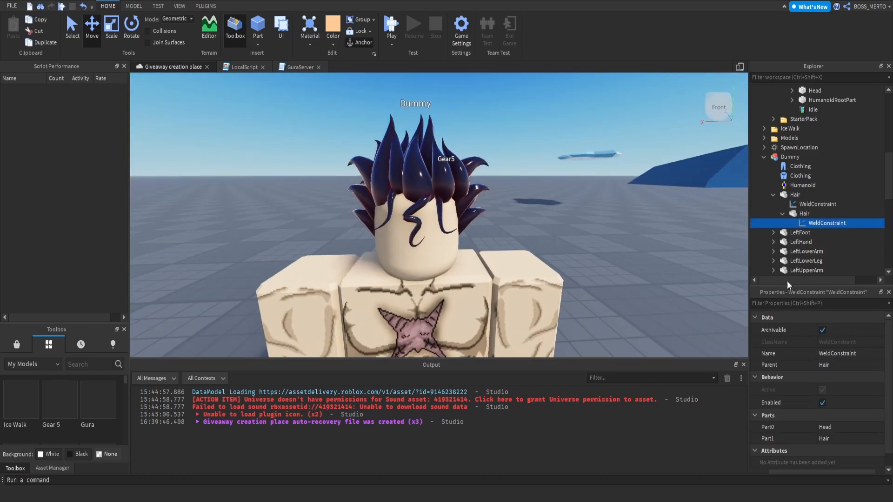
click(803, 214)
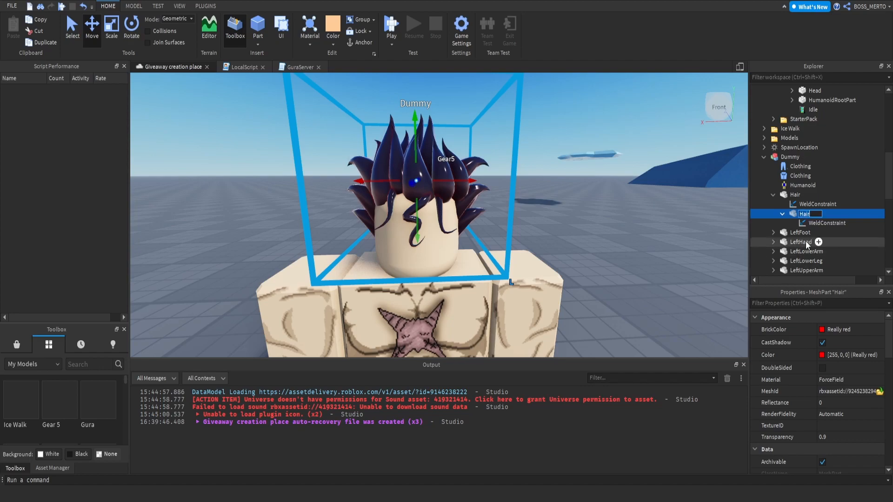
click(818, 222)
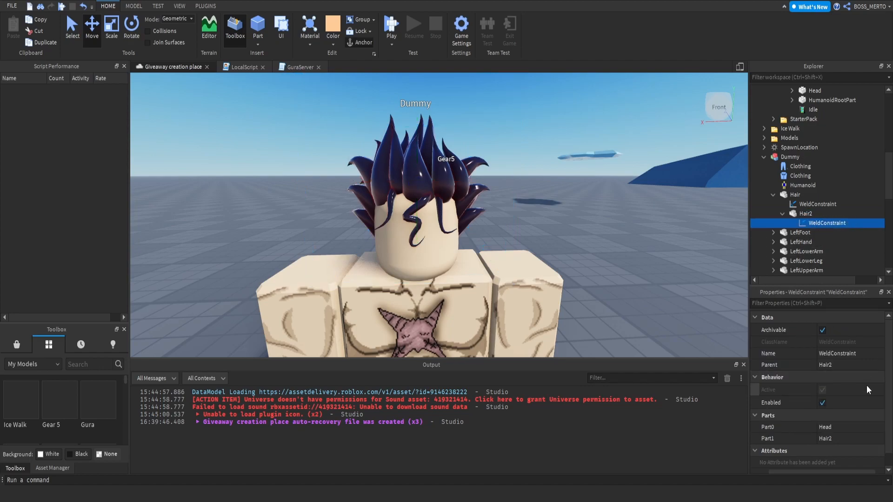
right_drag(560, 305, 563, 308)
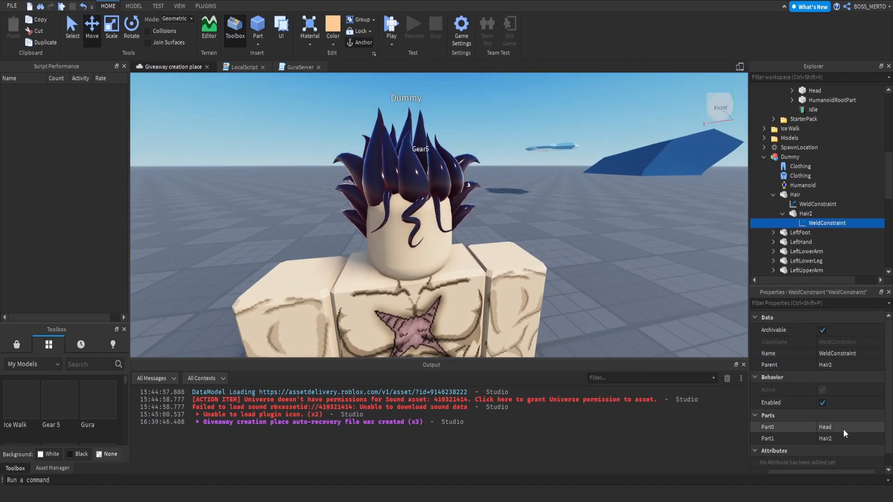
click(830, 427)
click(794, 194)
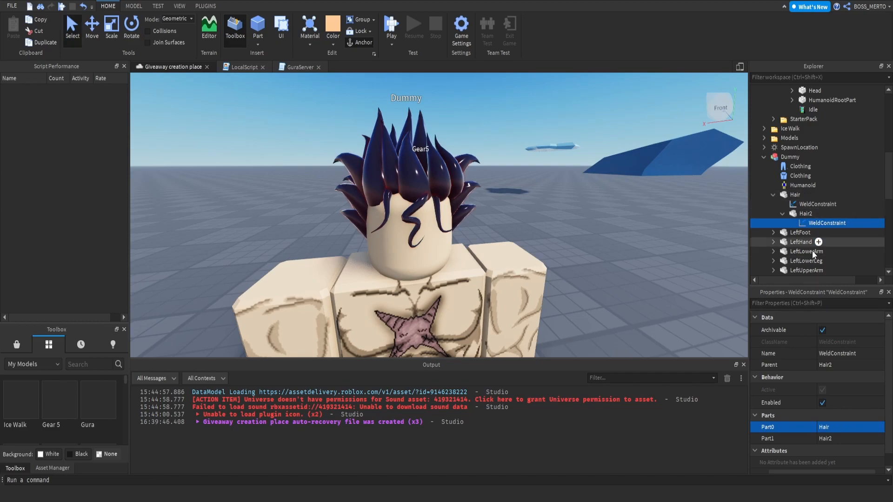
- Review the Part0 and Part1 references of the weld constraints on Hair2 and the outer Hair
click(824, 438)
click(796, 214)
click(796, 205)
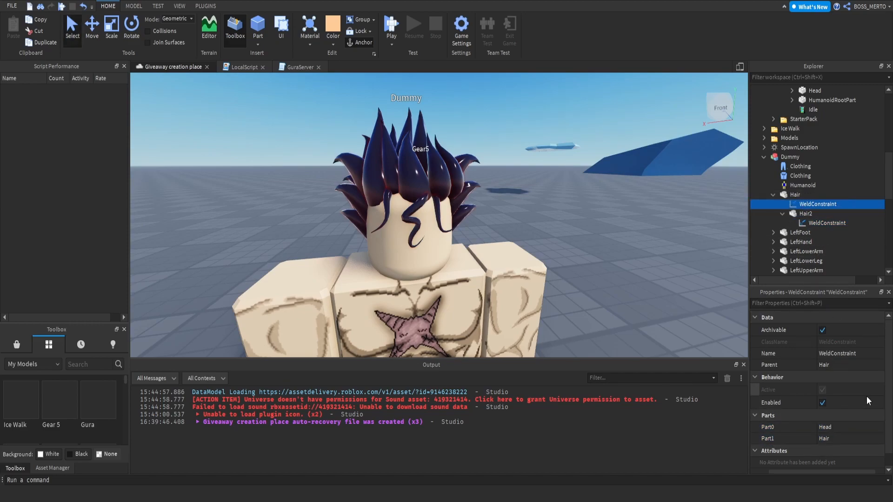
scroll(809, 181, down, 5)
click(830, 425)
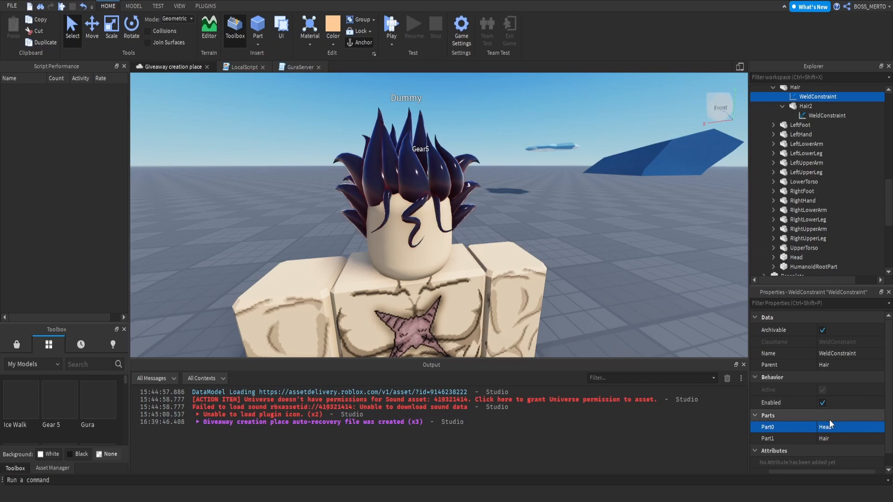
scroll(799, 176, up, 7)
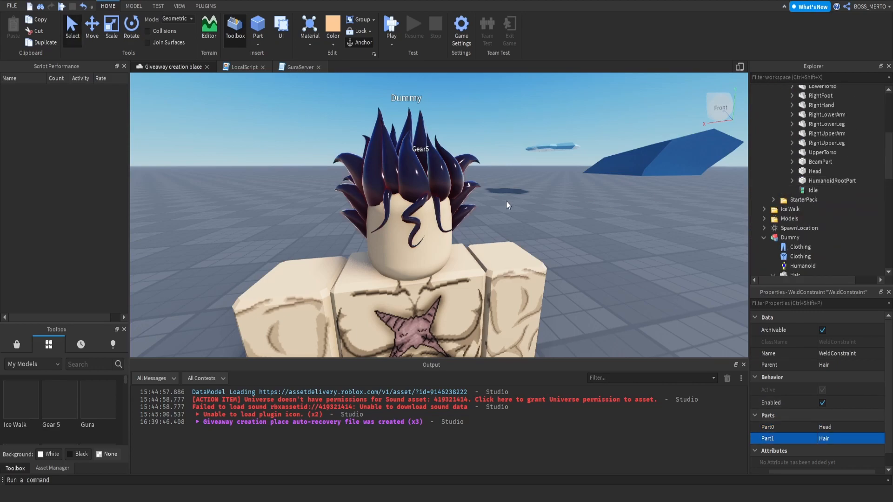
scroll(508, 205, down, 10)
- Cut the Gear 5 reference folder out of the Workspace and bring the Dummy into view
click(429, 219)
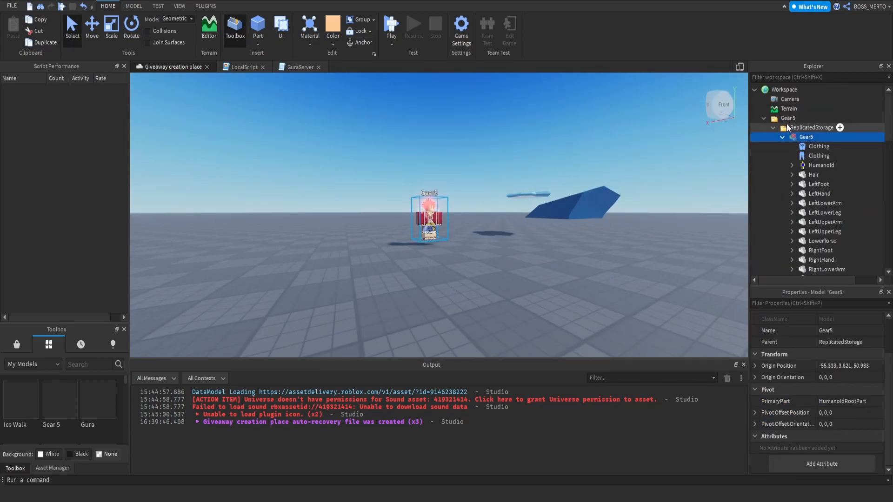
key(ctrl+z)
key(ctrl+z)
scroll(512, 239, up, 3)
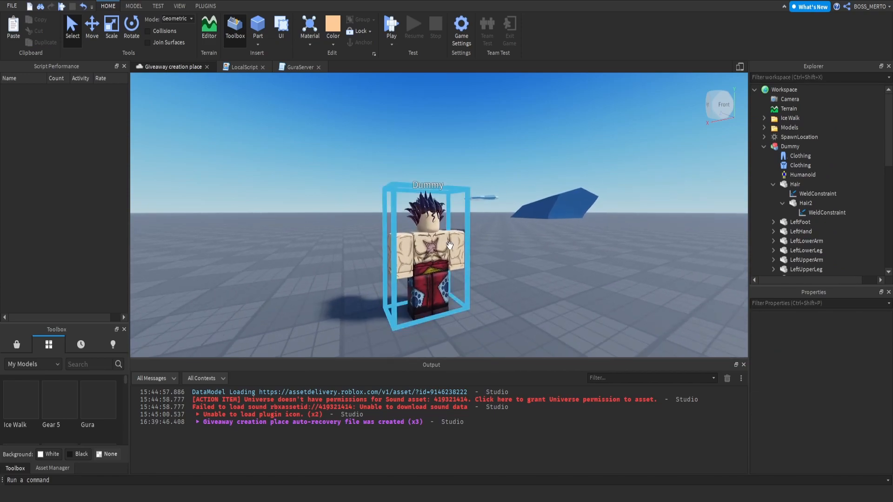
click(449, 245)
key(f)
click(582, 249)
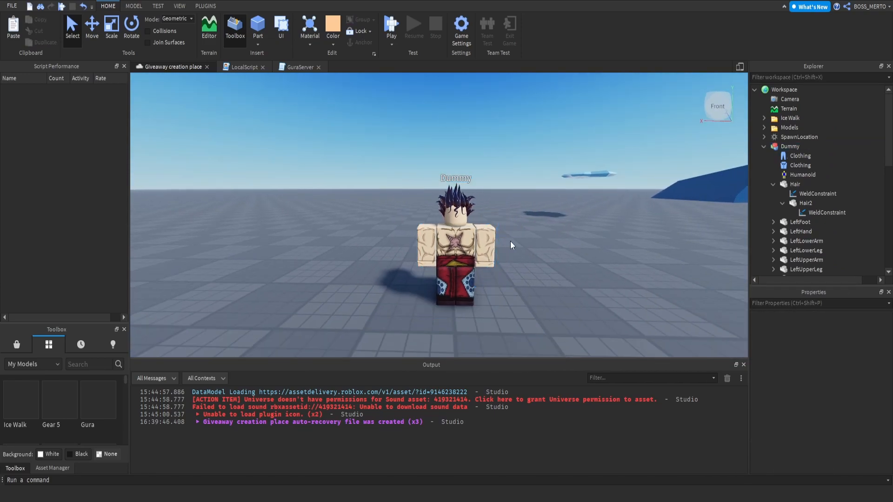
- Inspect the Dummy's clothing, from the pants up to the bare torso and the layered hair
click(773, 184)
click(791, 157)
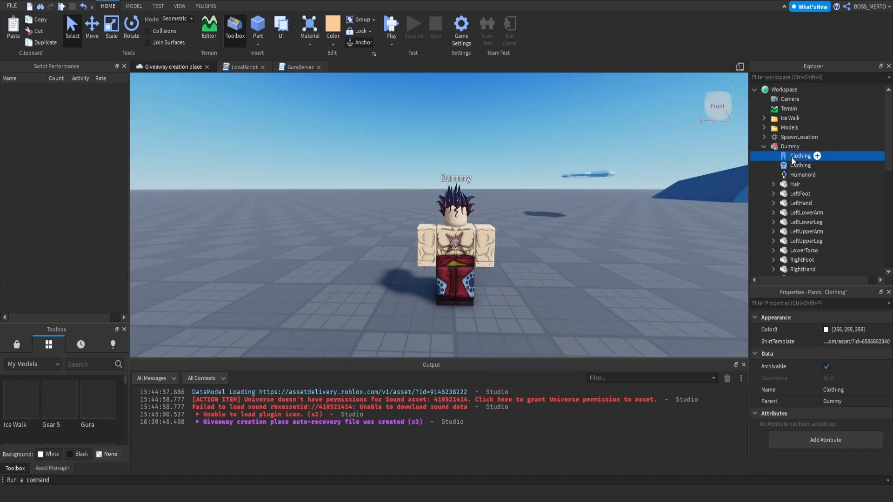
scroll(495, 271, up, 3)
right_drag(495, 271, 534, 293)
click(532, 279)
scroll(389, 205, up, 5)
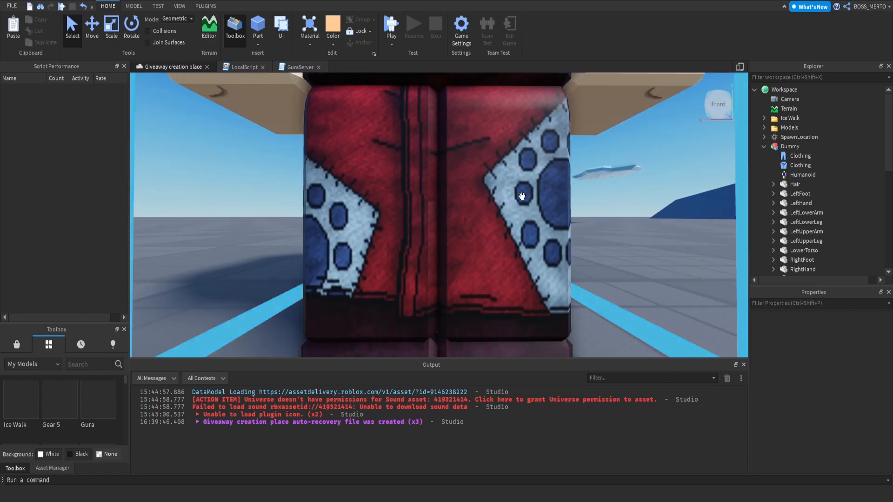
scroll(495, 231, down, 6)
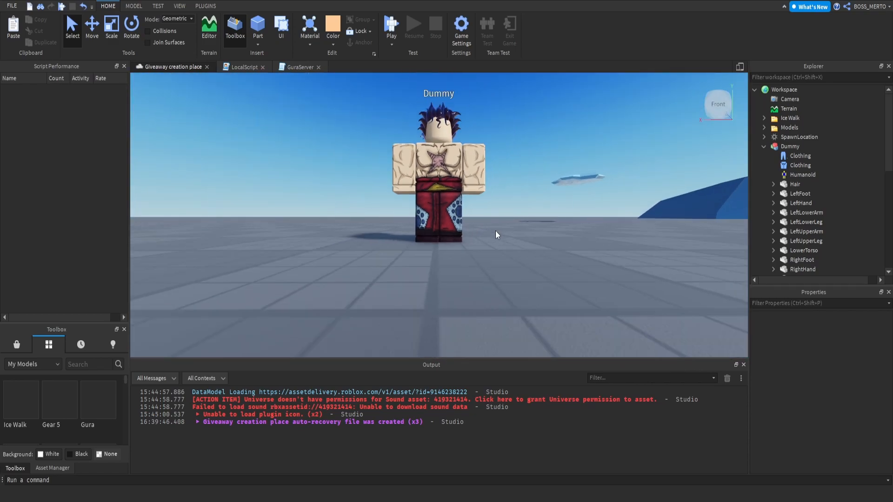
scroll(496, 237, up, 5)
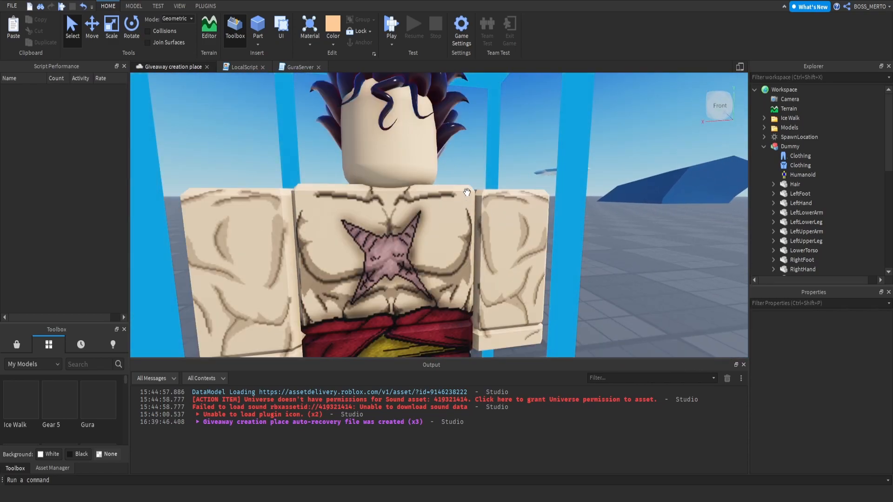
scroll(528, 191, down, 5)
scroll(483, 211, up, 4)
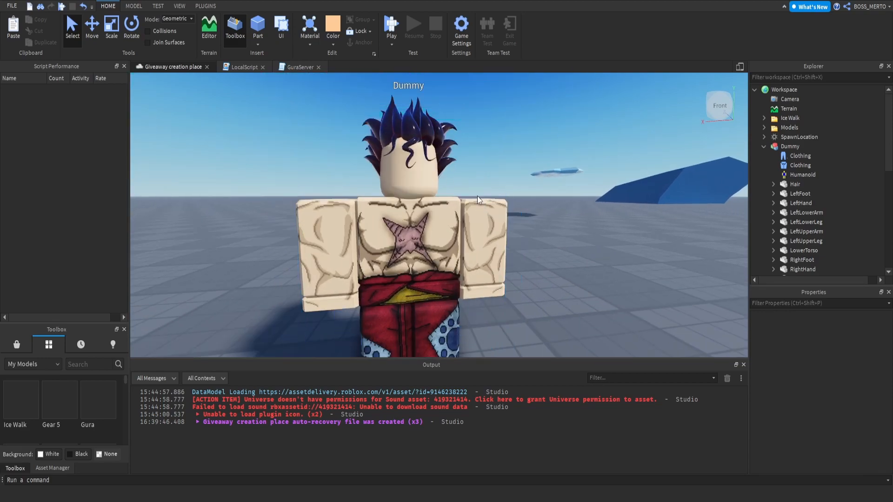
scroll(463, 171, down, 5)
key(e)
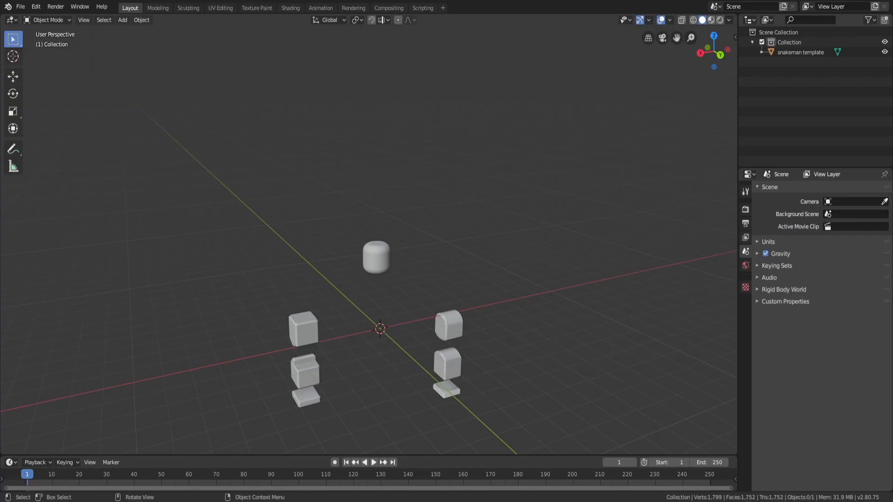
- Switch to Blender and add a cube mesh to the scene holding the snakeman template
middle_drag(321, 240, 301, 277)
scroll(384, 355, up, 5)
middle_drag(384, 355, 384, 296)
scroll(406, 295, down, 2)
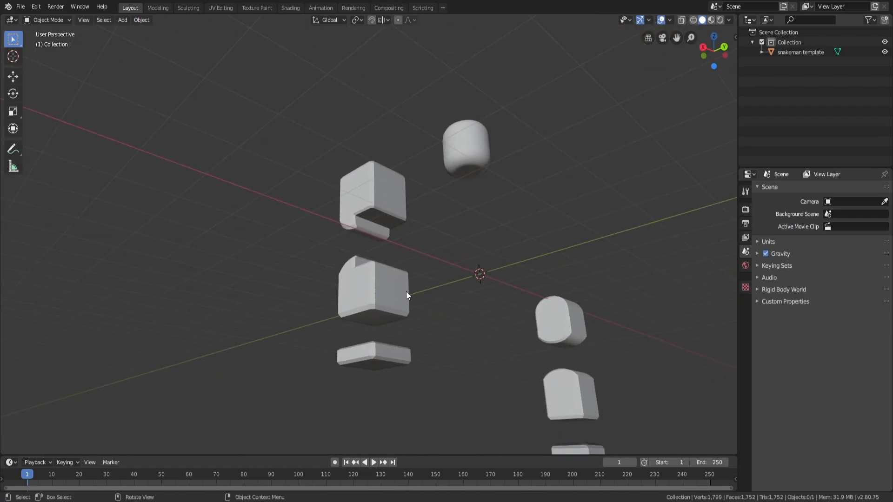
scroll(389, 325, up, 4)
scroll(405, 305, down, 2)
scroll(405, 277, up, 1)
key(shift+a)
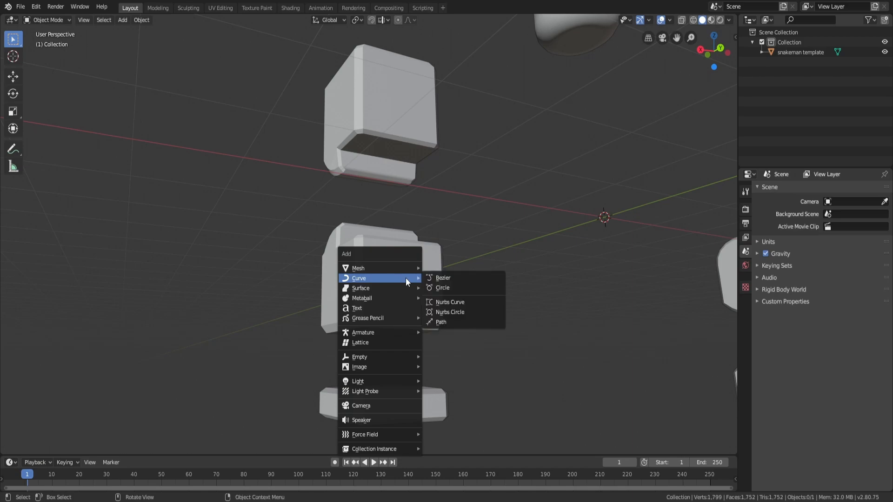
mouse_move(401, 266)
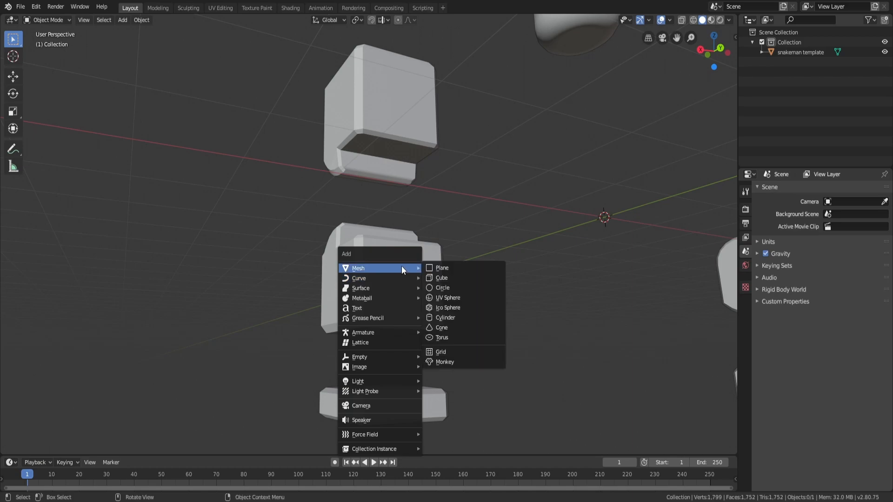
click(431, 278)
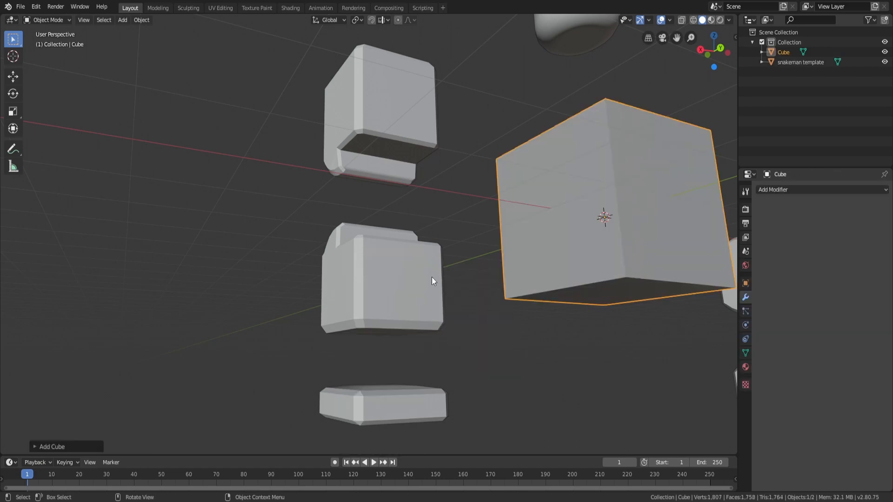
- Delete the cube from the snakeman template scene
scroll(462, 294, down, 3)
middle_drag(462, 294, 435, 276)
key(g)
key(x)
right_click(335, 291)
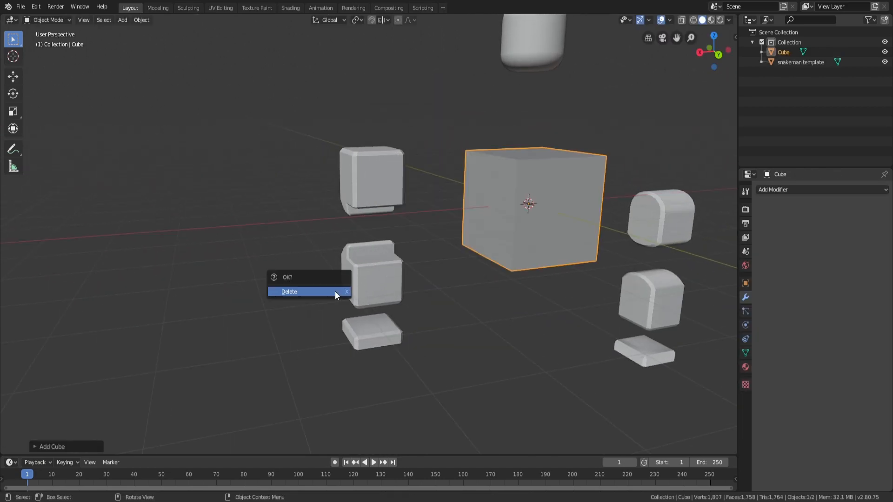
key(x)
click(344, 291)
- Add a plane mesh and move it along the X axis toward one column of limb blocks
key(shift+a)
click(369, 292)
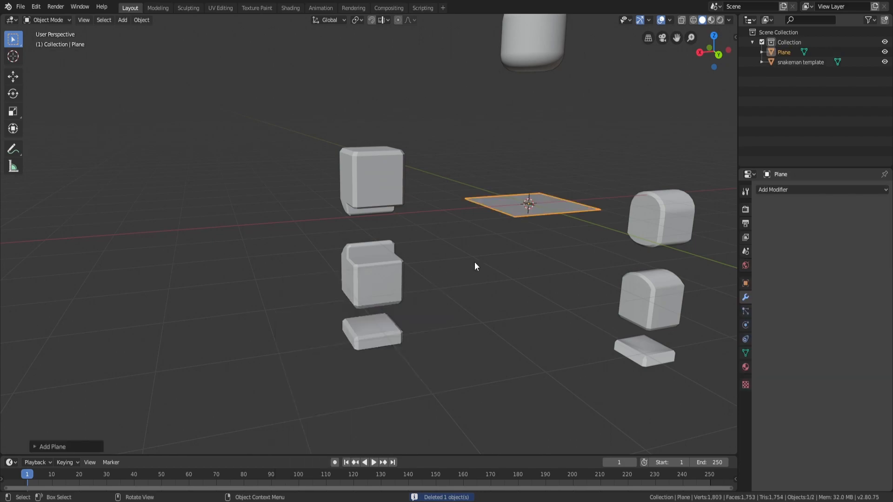
middle_drag(474, 263, 436, 267)
key(g)
key(x)
click(289, 295)
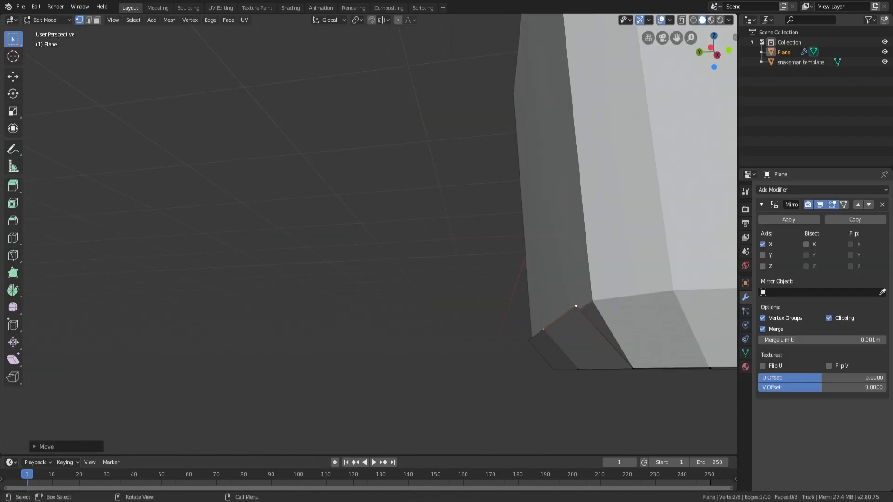
- Fit the selected edge of the plane mesh to the middle limb block's lower bevel by moving it along Y and X
middle_drag(246, 363, 222, 363)
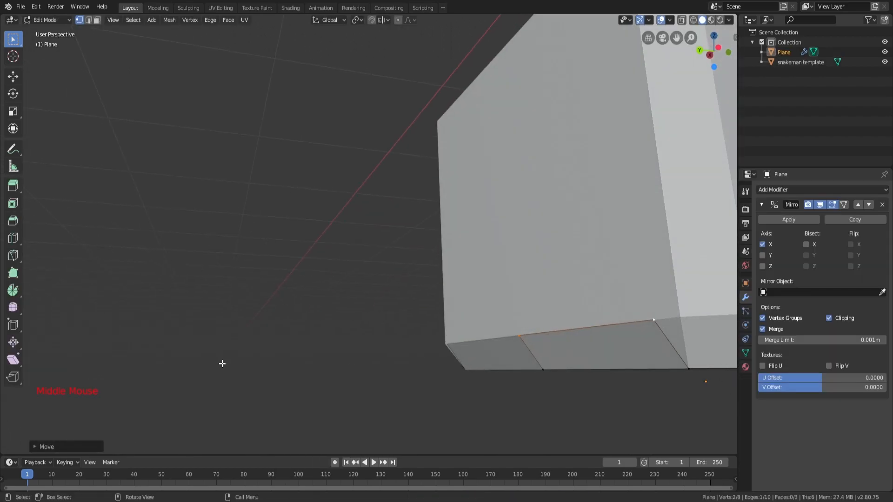
shift+middle_drag(329, 341, 496, 349)
scroll(478, 287, down, 6)
scroll(513, 252, up, 5)
scroll(397, 272, up, 1)
scroll(367, 283, up, 2)
key(g)
key(y)
click(375, 285)
key(a)
key(g)
key(x)
click(538, 342)
- Extrude the plane mesh's end edge about 0.03 m along X at the limb block's lower corner
scroll(481, 356, down, 2)
middle_drag(701, 323, 624, 269)
scroll(624, 269, down, 2)
middle_drag(508, 200, 538, 229)
scroll(478, 235, up, 3)
key(e)
key(x)
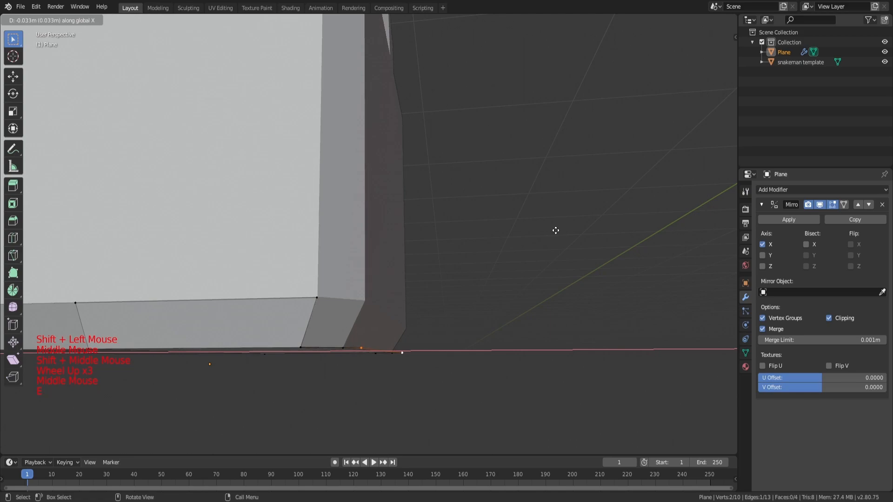
click(552, 222)
- Reposition the extruded vertices along Z, along X and freely to match the limb block's bevelled corner
key(g)
key(z)
click(566, 194)
key(g)
key(x)
click(572, 198)
key(g)
click(544, 209)
middle_drag(544, 209, 503, 214)
key(g)
click(557, 216)
key(g)
key(g)
- Slide the vertices at both ends of the bevel strip along Y to line up with the limb block's corners
key(a)
key(a)
key(a)
click(307, 315)
middle_drag(308, 315, 419, 298)
key(g)
key(y)
click(324, 288)
click(658, 313)
key(g)
key(y)
click(674, 314)
- Fill a face between the vertices at the corner of the bevel strip
scroll(313, 303, down, 2)
key(a)
key(a)
key(a)
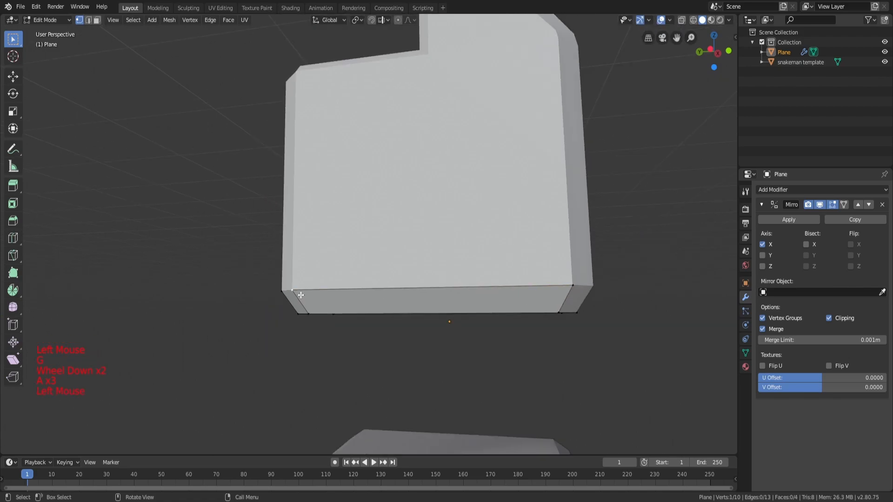
key(f)
- Adjust the vertices around the new corner face freely and along Y to fit the limb block's corner
middle_drag(294, 291, 396, 271)
key(a)
key(a)
key(a)
middle_drag(448, 243, 643, 253)
scroll(402, 291, up, 2)
scroll(402, 291, up, 1)
middle_drag(402, 291, 338, 295)
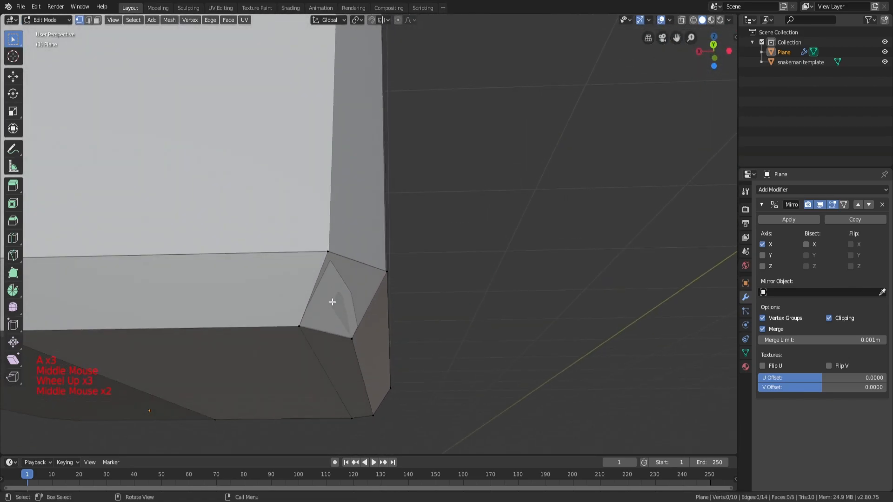
key(g)
click(331, 317)
key(g)
key(y)
click(351, 332)
- Add a vertical loop cut through the middle of the bevel strip and its underside
middle_drag(351, 332, 560, 244)
scroll(471, 291, down, 2)
key(a)
key(a)
key(a)
scroll(525, 257, down, 5)
key(a)
key(a)
key(a)
click(392, 264)
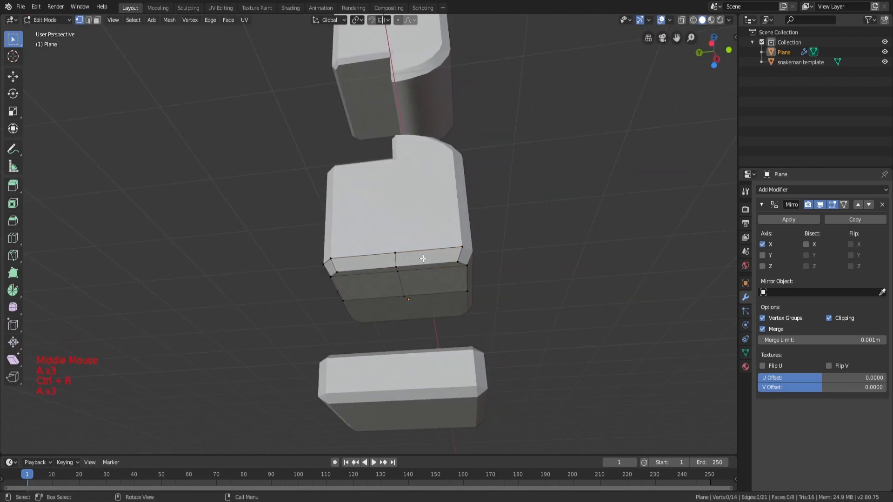
- Delete the vertices on one side of the loop cut, selecting them in wireframe with Circle Select
key(a)
key(a)
key(a)
key(z)
key(c)
click(464, 252)
key(x)
click(490, 305)
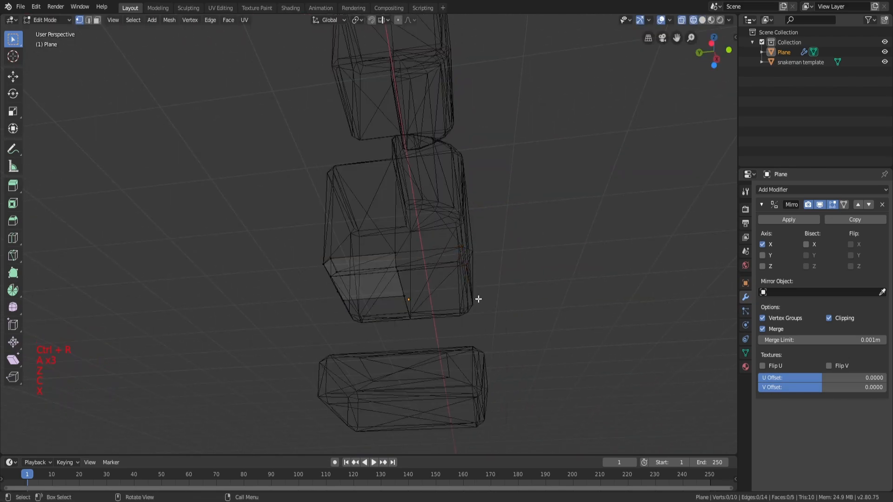
- Enable Y mirroring in the Mirror modifier and move the whole half mesh about 0.03 m along Y to join its mirror
key(z)
scroll(425, 261, up, 2)
key(Tab)
middle_drag(425, 260, 479, 246)
key(Tab)
key(a)
scroll(488, 242, up, 3)
key(g)
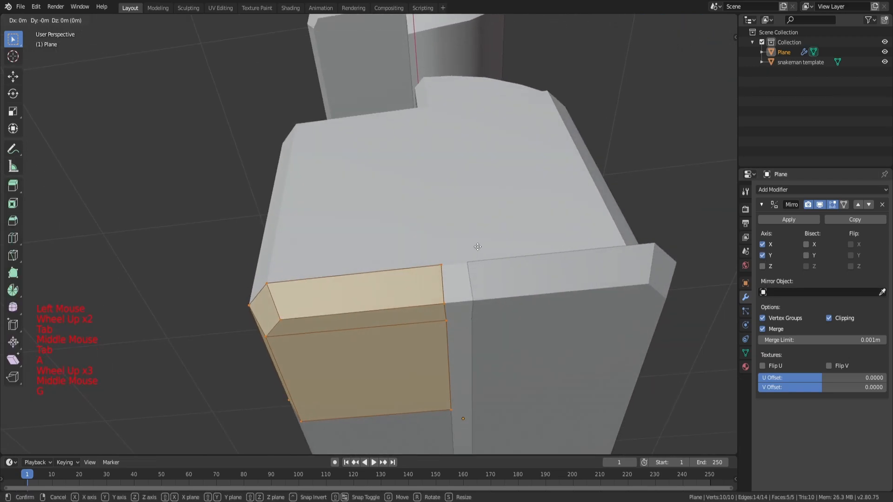
key(y)
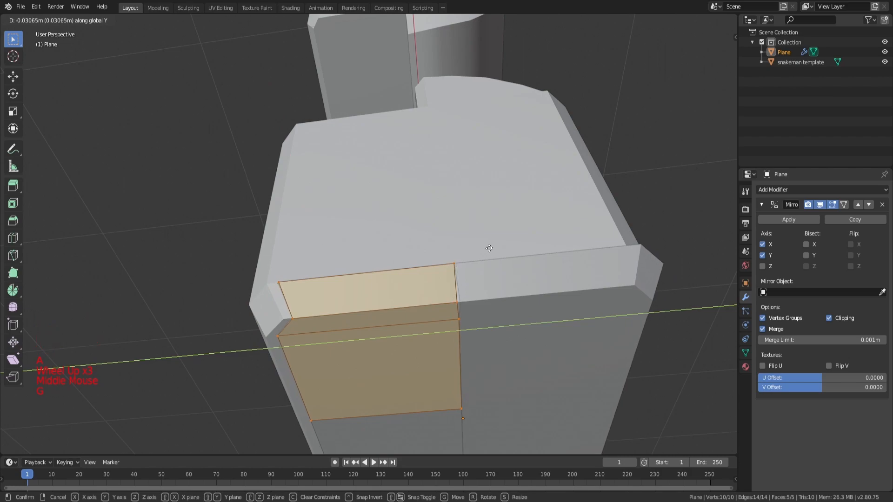
click(491, 249)
- Try fine-tuning the half mesh's position along Y and X
key(g)
key(y)
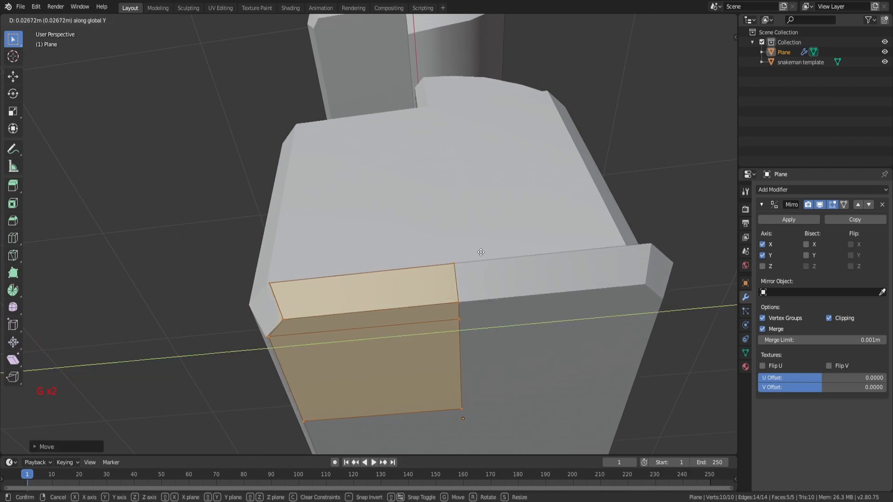
click(481, 253)
key(g)
key(x)
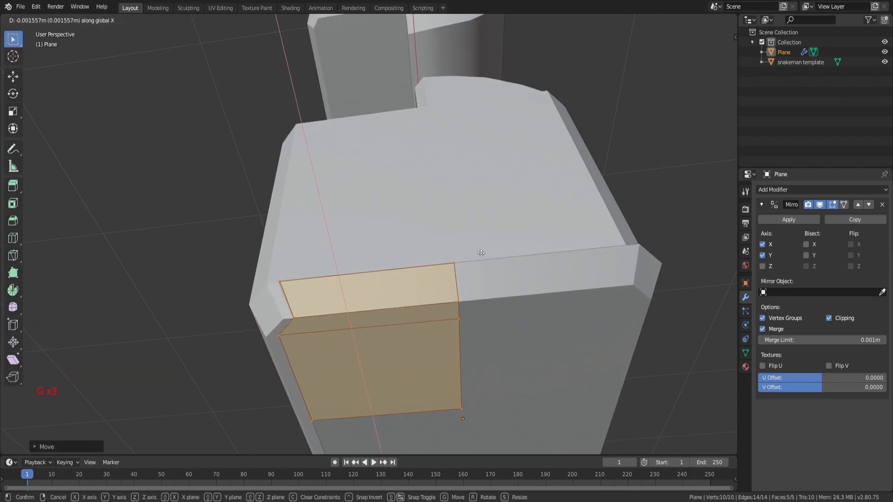
click(481, 253)
- Move the whole plane object along Y in Object Mode to line up with the limb block's bevelled end
key(Tab)
key(g)
key(y)
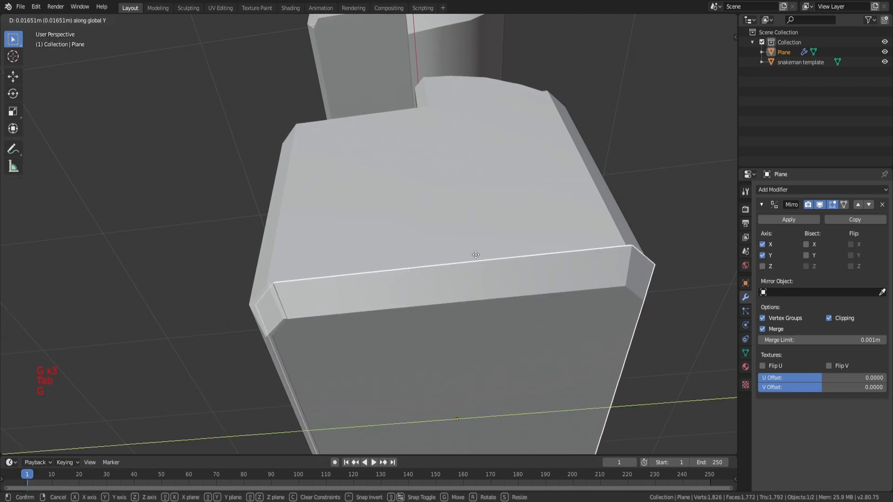
click(470, 255)
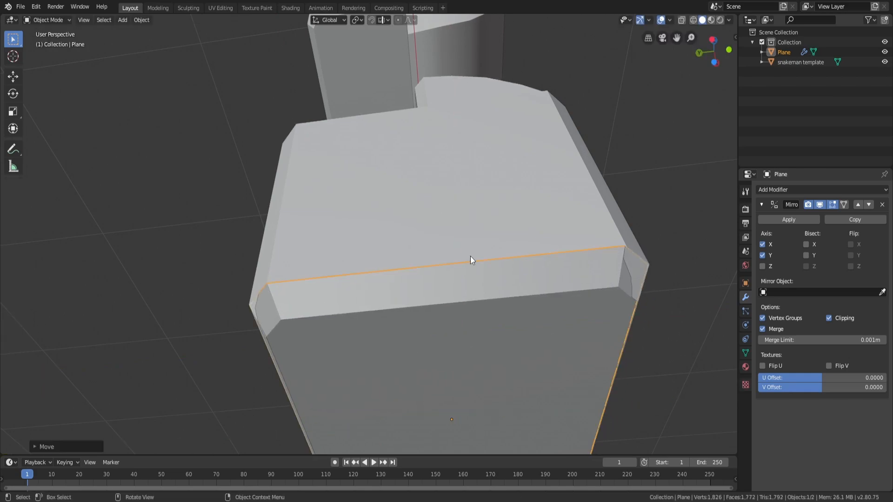
key(s)
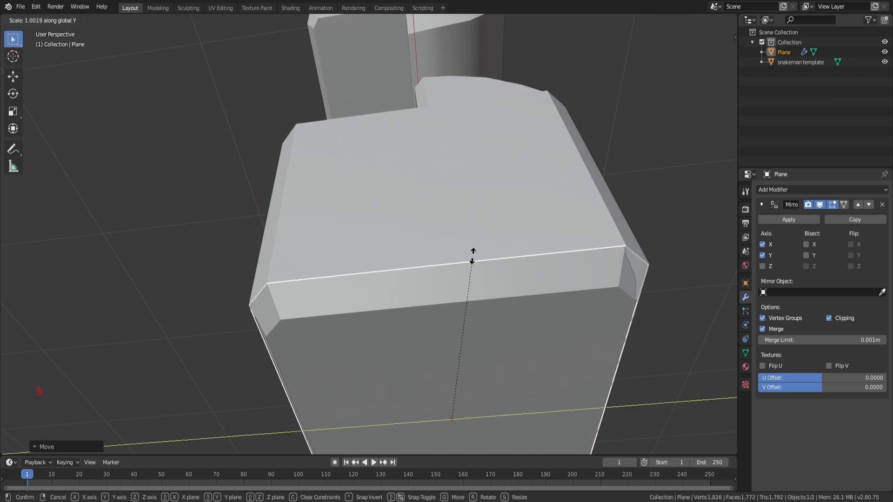
right_click(471, 257)
key(Tab)
key(Tab)
key(g)
key(y)
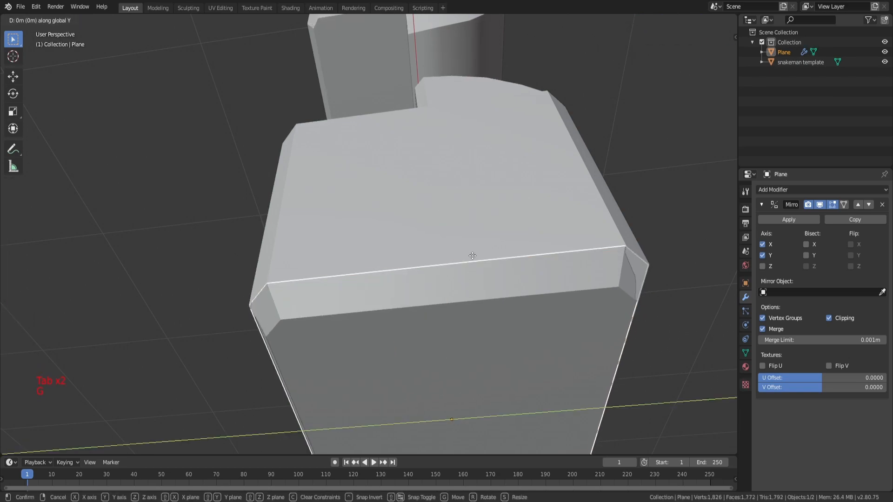
right_click(473, 256)
key(Tab)
key(Tab)
- Scale the plane object along Y by about 0.997 to line up with the limb block's bevelled end
middle_drag(473, 256, 529, 297)
key(s)
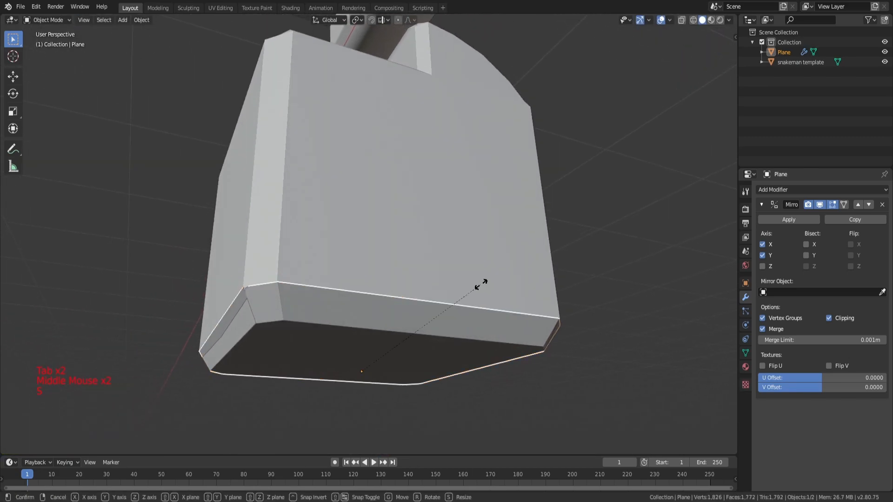
key(y)
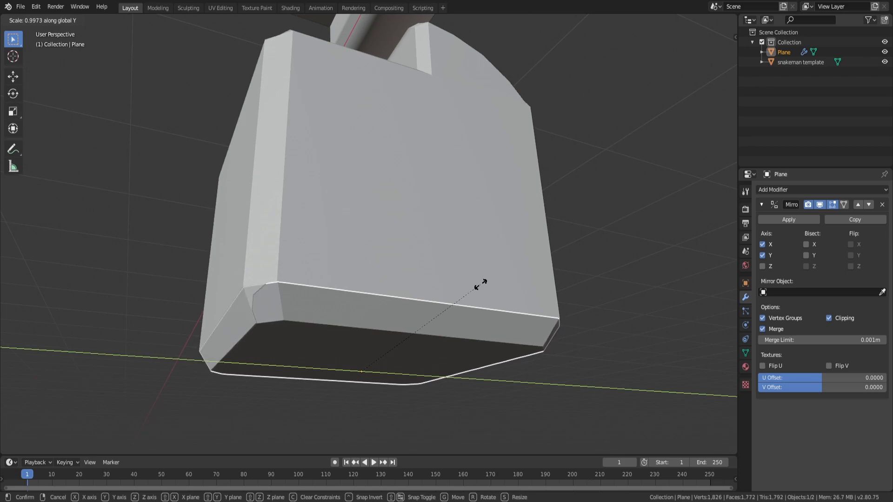
click(481, 287)
middle_drag(482, 289, 400, 297)
- Select vertices at the mesh's bevelled corner with Circle Select and move them along Y onto the limb block's bevel
scroll(421, 293, down, 2)
key(Tab)
key(a)
scroll(259, 313, up, 3)
key(a)
key(a)
scroll(208, 312, up, 1)
key(c)
scroll(342, 251, down, 2)
mouse_move(208, 313)
middle_down()
mouse_move(349, 252)
mouse_move(313, 263)
mouse_move(279, 258)
mouse_move(390, 231)
mouse_move(353, 241)
mouse_move(368, 252)
mouse_move(313, 294)
middle_up()
key(g)
key(y)
click(308, 264)
- Move the three inner-rim vertices at the mesh's corner about 0.004 m along Y, clear the selection and return to Object Mode
scroll(279, 258, down, 2)
key(Tab)
key(Tab)
key(a)
key(a)
key(a)
key(c)
mouse_move(306, 295)
mouse_down()
mouse_move(295, 313)
mouse_move(255, 294)
mouse_up()
key(g)
key(y)
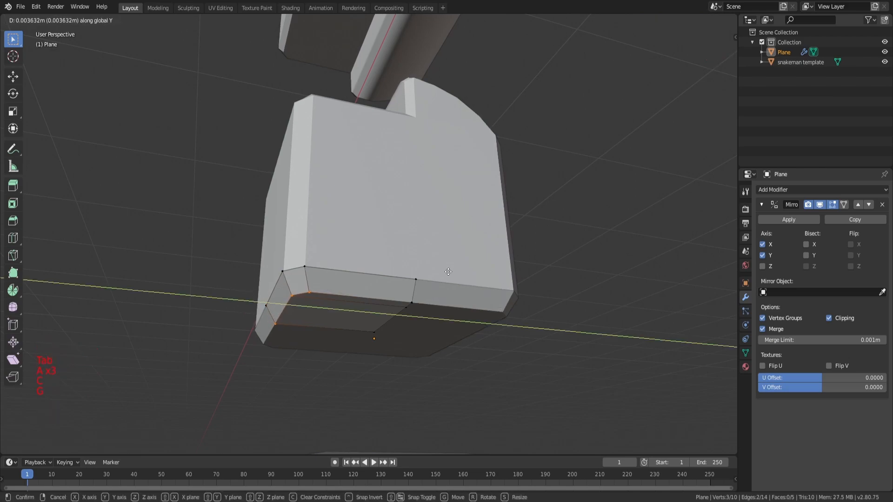
click(448, 272)
middle_drag(446, 271, 464, 225)
scroll(398, 286, down, 2)
key(Tab)
key(a)
key(a)
key(a)
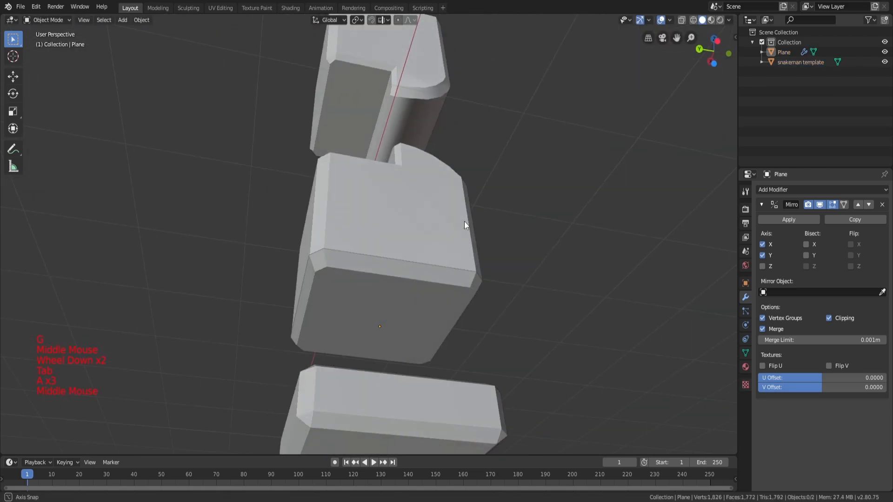
- Select the plane mesh's upper rim vertices in Edit Mode and extrude them about 0.4 m up along Z around the limb block
click(395, 289)
key(Tab)
middle_drag(395, 289, 393, 298)
key(a)
key(a)
key(a)
key(c)
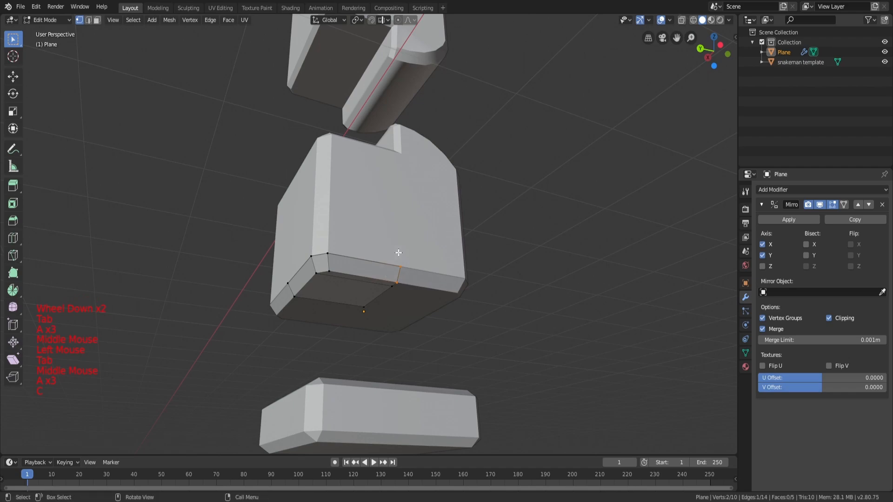
scroll(354, 228, down, 2)
middle_drag(339, 233, 353, 265)
key(e)
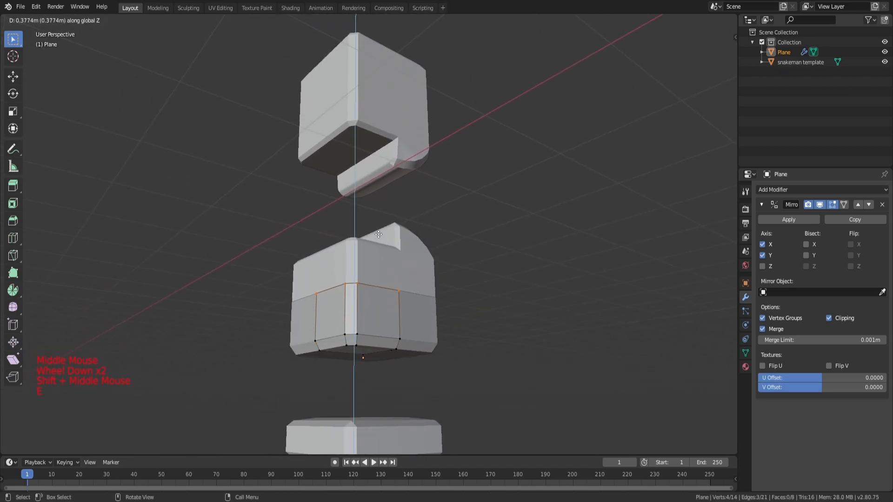
click(381, 225)
- Examine the extruded side walls against the limb block from several angles
key(Tab)
middle_drag(389, 249, 391, 299)
scroll(391, 267, down, 2)
click(401, 283)
key(Tab)
scroll(381, 284, up, 3)
key(a)
scroll(381, 284, up, 1)
key(a)
key(a)
scroll(324, 330, up, 1)
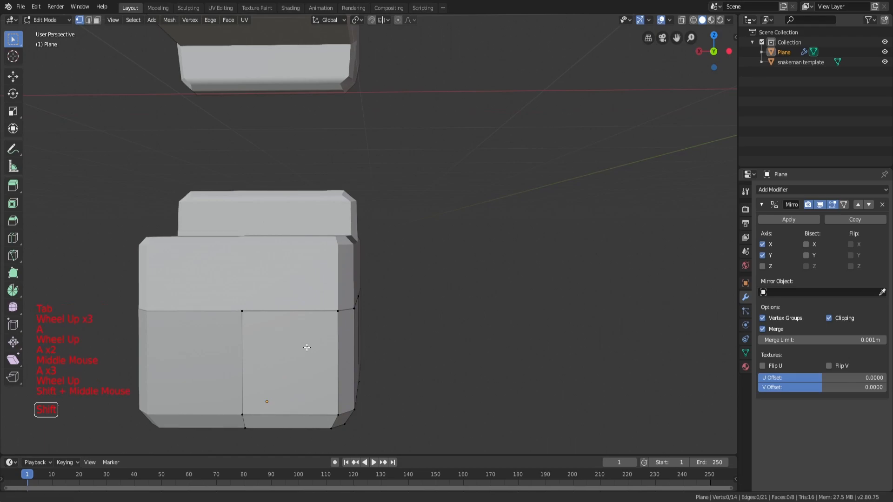
shift+middle_drag(307, 346, 351, 329)
shift+scroll(351, 330, up, 1)
key(a)
key(a)
key(a)
middle_drag(375, 343, 338, 310)
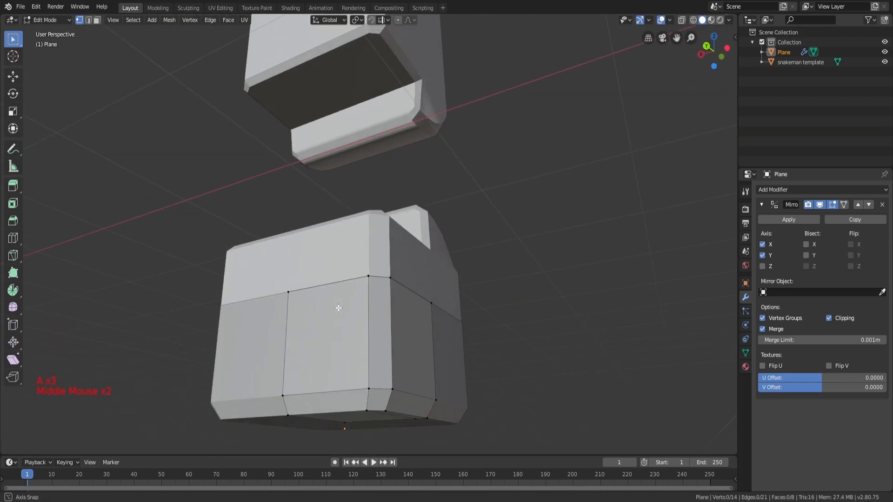
scroll(339, 309, down, 1)
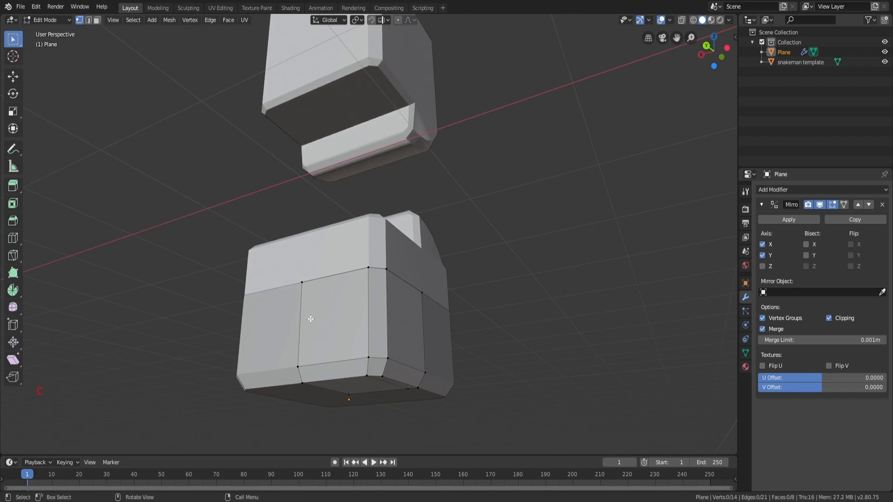
- Select the mid-side vertices of the lower rim with Circle Select and scale them outward from the limb block
key(c)
click(298, 378)
right_click(300, 377)
key(c)
click(427, 374)
right_click(427, 376)
key(s)
key(x)
right_click(483, 353)
key(s)
key(x)
click(504, 346)
key(s)
middle_drag(504, 346, 450, 314)
click(472, 337)
key(a)
key(a)
key(a)
- Add a horizontal loop cut around the side walls and scale its mid-side vertices outward to bulge the mesh
key(ctrl+r)
click(449, 314)
key(a)
key(a)
key(a)
key(c)
key(a)
key(a)
key(a)
click(319, 329)
middle_drag(472, 313, 493, 279)
key(s)
click(512, 289)
key(a)
key(a)
key(a)
- Adjust the scale of the lower mid-side vertices to even out the bulge
middle_drag(477, 348, 531, 384)
key(a)
key(a)
key(a)
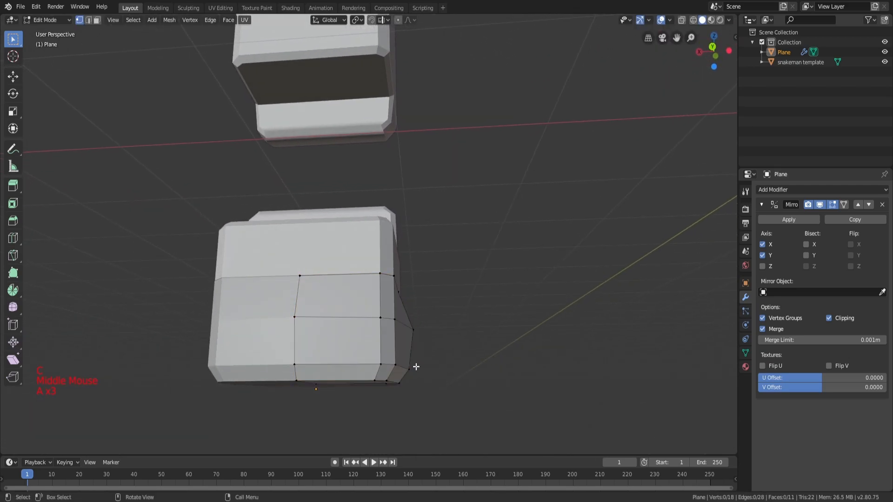
middle_drag(342, 358, 428, 326)
key(s)
key(a)
key(a)
key(a)
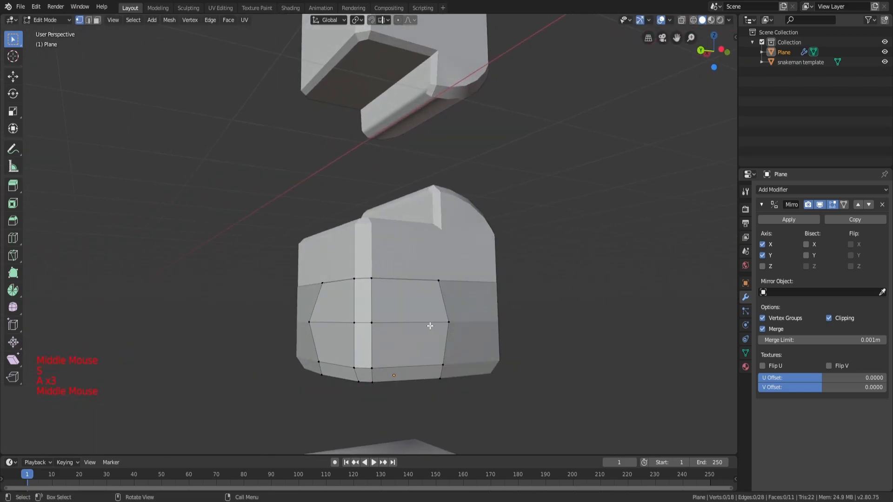
- Add a loop cut above the middle edge loop and scale its two mid-side vertices outward to round the upper bulge
click(458, 299)
key(a)
shift+click(323, 303)
key(s)
click(542, 301)
key(a)
key(a)
key(a)
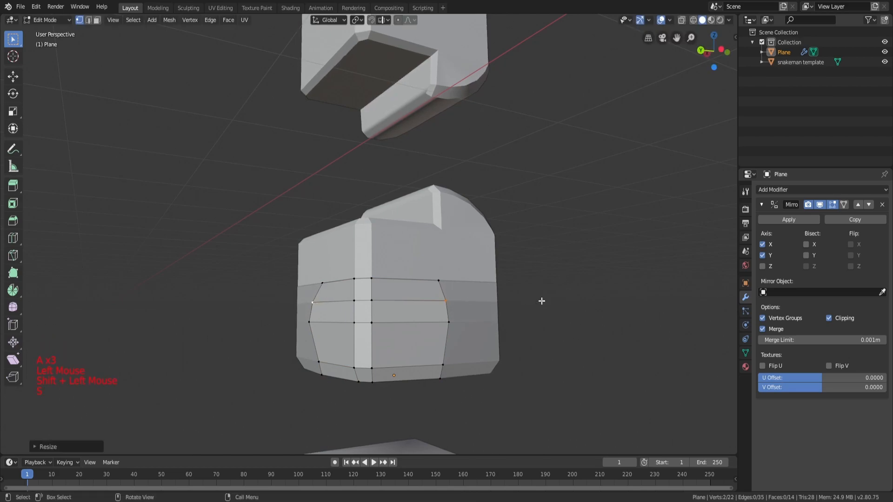
- Add a loop cut below the middle edge loop and scale its mid-side vertices outward to round the lower bulge
click(446, 343)
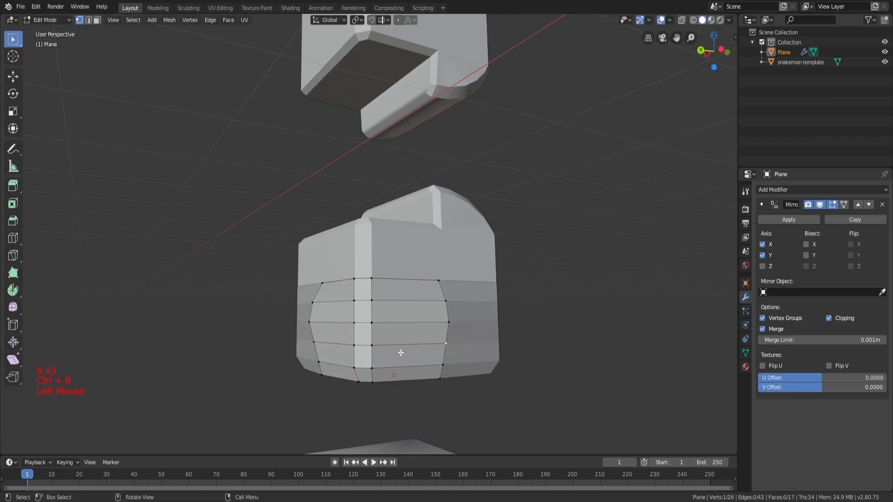
middle_drag(345, 342, 491, 306)
key(s)
key(a)
key(a)
key(a)
- Move the middle vertices along one edge of the corner bevel outward to round the corner
middle_drag(457, 308, 353, 293)
scroll(444, 312, up, 5)
key(Tab)
key(a)
key(a)
key(a)
shift+click(380, 332)
key(g)
click(352, 290)
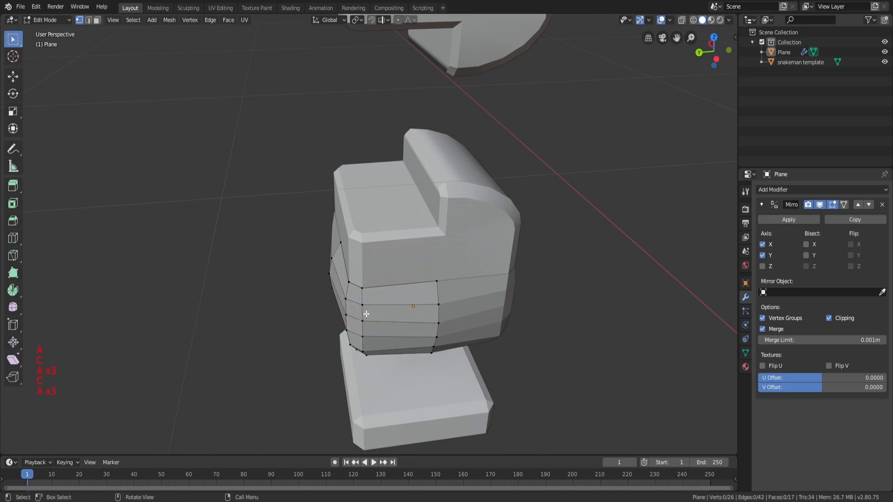
- Move the three middle vertices on the corner bevel's other edge about 0.014 m along negative X and select the whole mesh
middle_drag(367, 333, 524, 323)
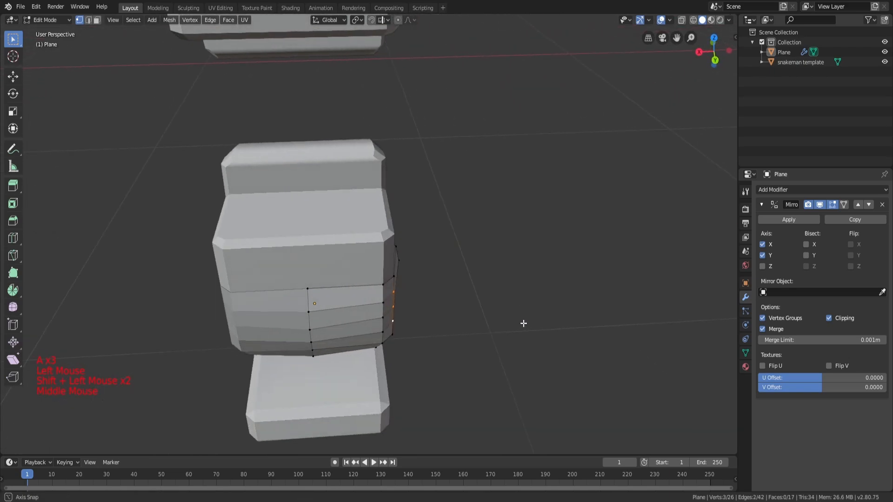
key(g)
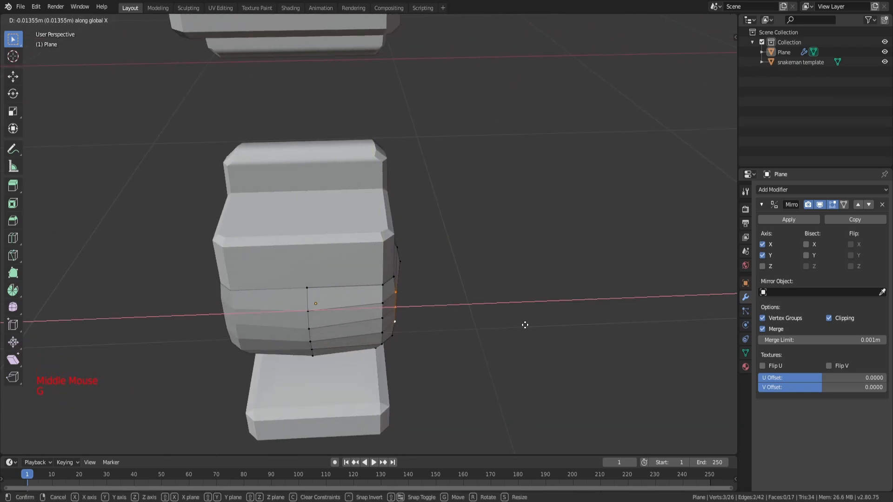
click(524, 326)
key(a)
key(Tab)
middle_drag(462, 295, 401, 297)
key(Tab)
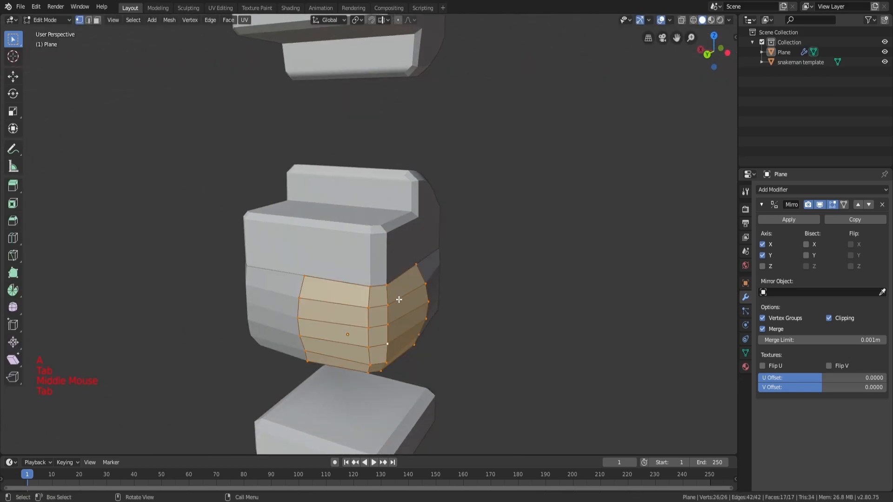
- Examine the rounded limb overlay from several angles and distances, both as an object and as an editable mesh
key(a)
key(a)
key(a)
middle_drag(375, 275, 331, 267)
key(Tab)
key(Tab)
key(a)
key(a)
key(a)
scroll(374, 291, down, 2)
key(Tab)
scroll(375, 291, down, 4)
key(a)
key(a)
key(a)
scroll(377, 299, down, 3)
scroll(399, 288, up, 7)
key(Tab)
key(a)
scroll(325, 265, up, 4)
key(a)
key(a)
scroll(323, 263, up, 1)
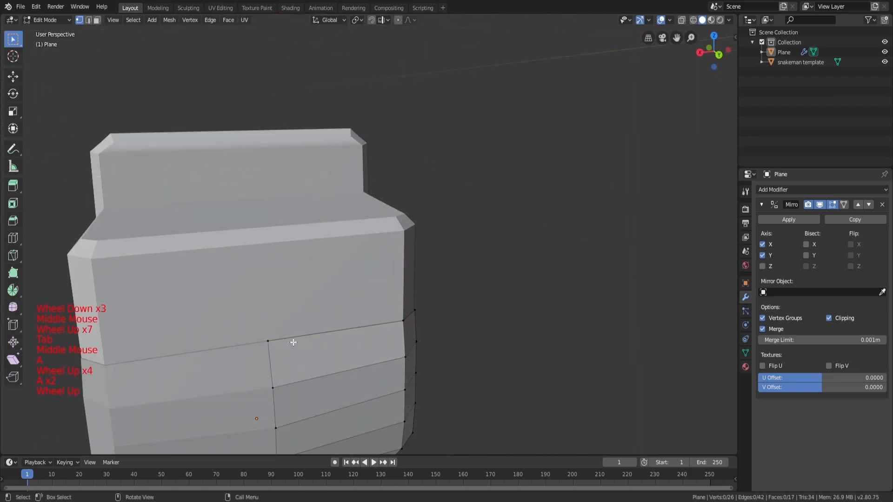
- Add three vertical loop cuts across one face of the overlay, beside its corner bevel
key(g)
key(a)
key(a)
key(a)
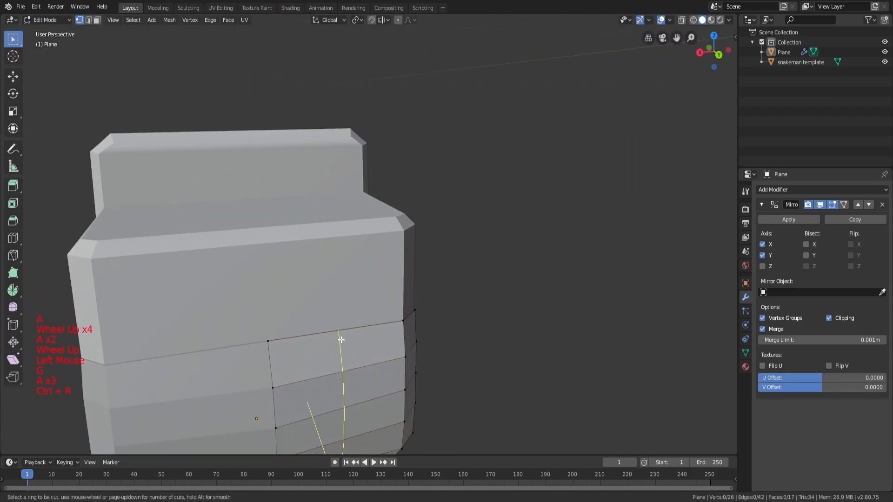
click(340, 339)
key(a)
key(a)
key(a)
- Move the three new top-edge vertices up and down by different amounts to form a jagged rim
click(304, 335)
key(g)
click(312, 322)
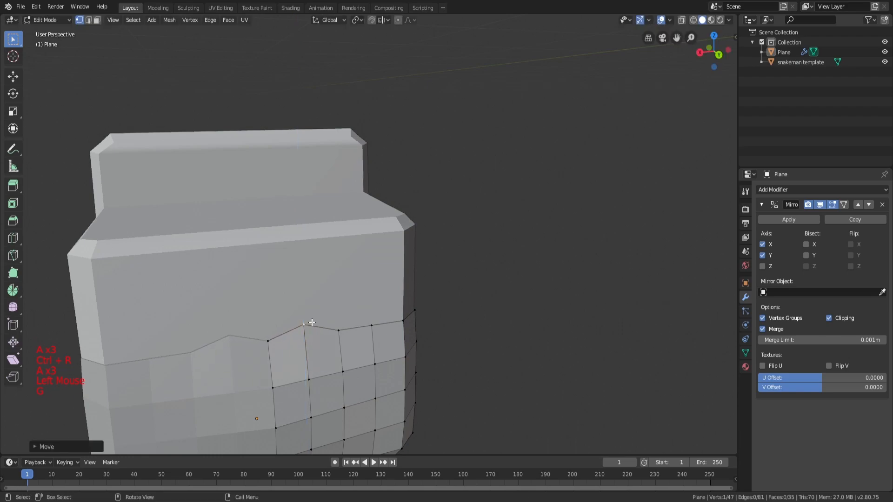
key(g)
click(372, 330)
click(338, 330)
key(g)
click(341, 327)
key(a)
- Add four vertical loop cuts across the overlay's adjacent face, on the other side of the corner bevel
key(Tab)
scroll(325, 315, down, 3)
middle_drag(398, 327, 359, 292)
key(Tab)
key(g)
key(a)
key(a)
key(a)
click(400, 289)
key(a)
- Alternately raise and lower the adjacent face's top-edge vertices into a jagged rim, raising the one on the mirror line about 0.016 m along Z
click(387, 281)
scroll(388, 281, up, 5)
middle_drag(413, 273, 428, 297)
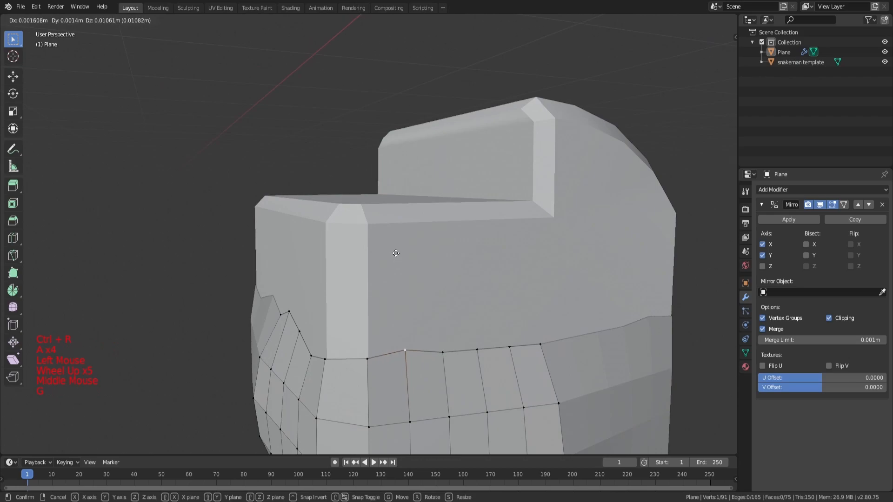
key(g)
key(g)
click(446, 365)
click(478, 350)
key(g)
click(481, 332)
click(515, 350)
key(g)
key(a)
scroll(515, 350, down, 3)
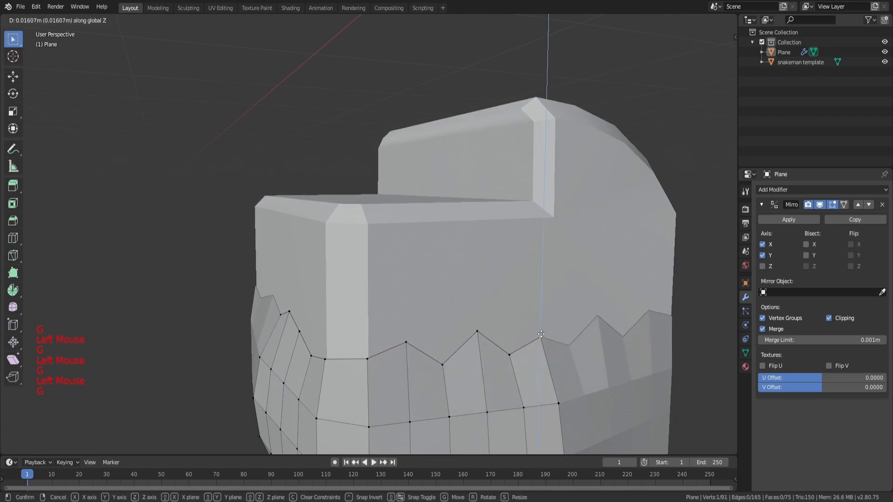
- Examine the overlay's jagged rim on the limb from a distance and from another angle
key(Tab)
scroll(515, 350, down, 1)
key(a)
scroll(542, 334, down, 5)
key(a)
scroll(498, 312, down, 1)
key(Tab)
key(a)
scroll(424, 285, down, 1)
middle_drag(498, 311, 414, 303)
- Apply smooth shading to the overlay object and deselect everything
key(Tab)
key(a)
key(a)
key(a)
click(400, 270)
right_click(400, 269)
click(400, 268)
key(a)
key(a)
key(a)
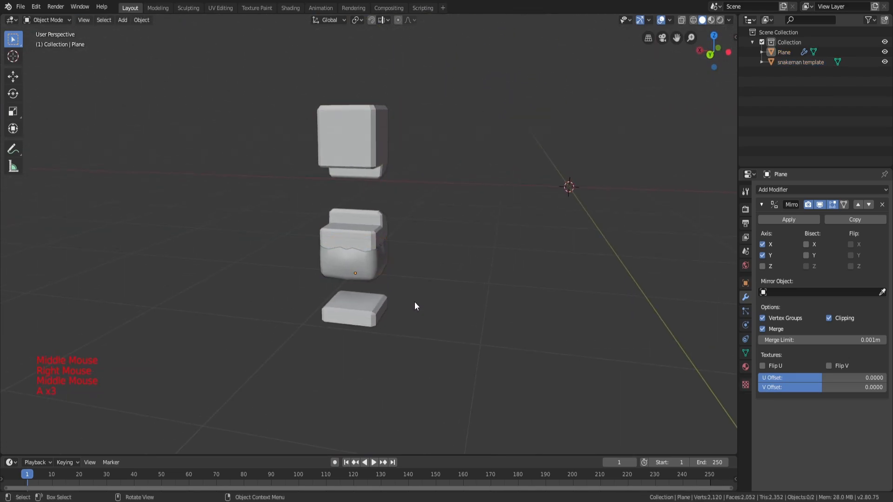
- Raise the rim vertex next to the mirror line on the first cut face about 0.02 m along Z
scroll(411, 289, up, 1)
middle_drag(409, 273, 489, 270)
scroll(345, 293, up, 5)
click(344, 298)
key(Tab)
key(Tab)
click(362, 329)
mouse_move(343, 303)
middle_down()
mouse_move(360, 326)
mouse_move(336, 290)
middle_up()
key(Tab)
key(a)
key(a)
key(a)
scroll(361, 326, up, 1)
click(329, 290)
key(g)
key(z)
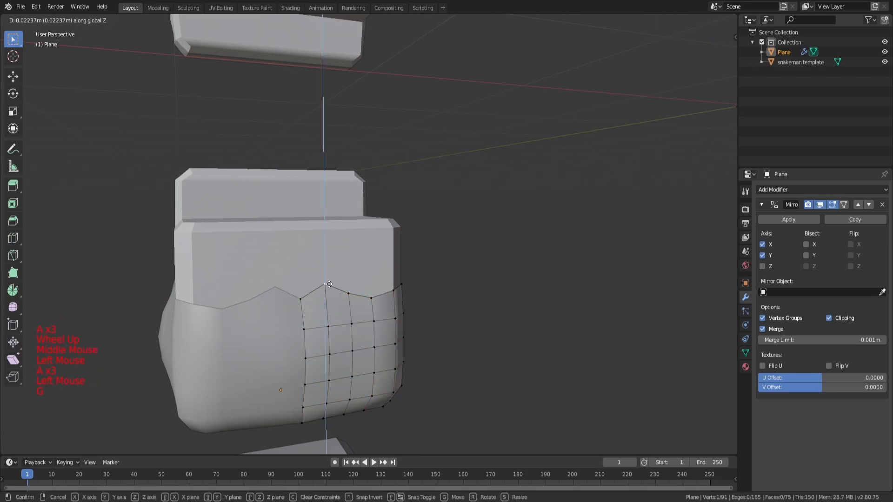
click(330, 279)
- Scale the overlay slightly around the limb template and clear the selection
key(Tab)
scroll(335, 282, down, 4)
key(a)
middle_drag(339, 284, 419, 366)
scroll(421, 274, up, 2)
key(Tab)
key(Tab)
key(Tab)
click(416, 272)
key(s)
click(461, 253)
scroll(360, 333, up, 1)
key(a)
key(a)
key(a)
- Select the snakeman template object and open its mesh for editing
scroll(394, 326, down, 3)
key(a)
key(a)
key(a)
scroll(403, 291, down, 3)
click(367, 332)
click(457, 299)
mouse_move(457, 299)
middle_down()
mouse_move(504, 269)
mouse_move(392, 311)
mouse_move(487, 289)
mouse_move(446, 279)
mouse_move(338, 299)
middle_up()
scroll(400, 311, up, 2)
scroll(486, 289, up, 4)
scroll(447, 279, down, 3)
key(Tab)
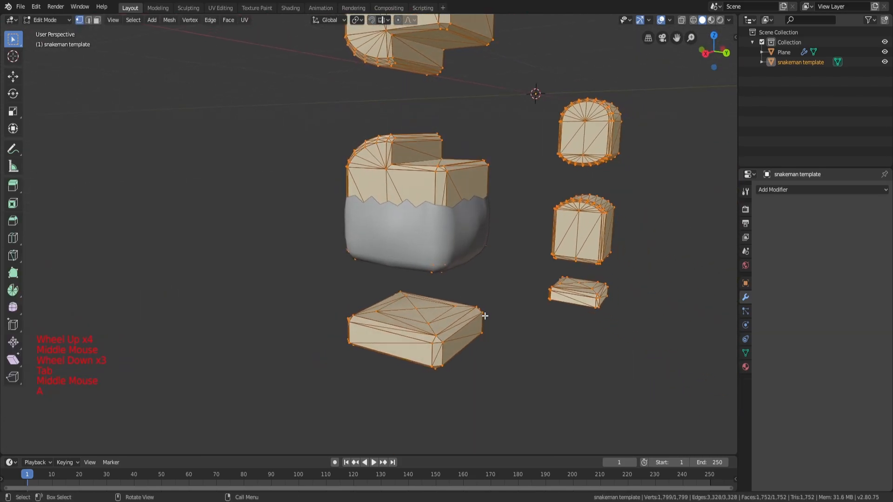
- Circle-select all vertices of the large foot block in wireframe shading and return to solid shading
key(a)
key(a)
key(a)
key(z)
middle_drag(405, 313, 354, 309)
scroll(353, 309, down, 1)
key(c)
mouse_move(351, 308)
mouse_down()
mouse_move(375, 319)
mouse_move(474, 314)
mouse_up()
key(z)
scroll(538, 299, up, 3)
middle_drag(538, 299, 539, 289)
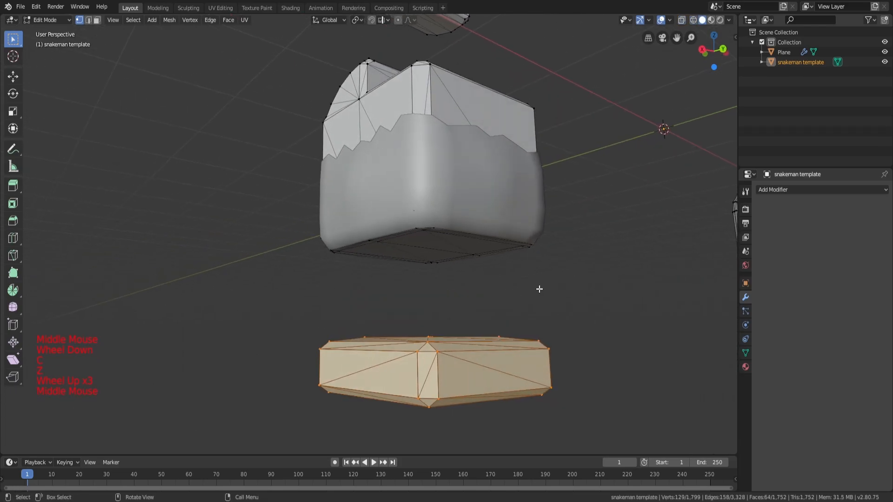
- Duplicate the selected foot block in place within the template mesh
key(s)
click(547, 288)
key(shift+d)
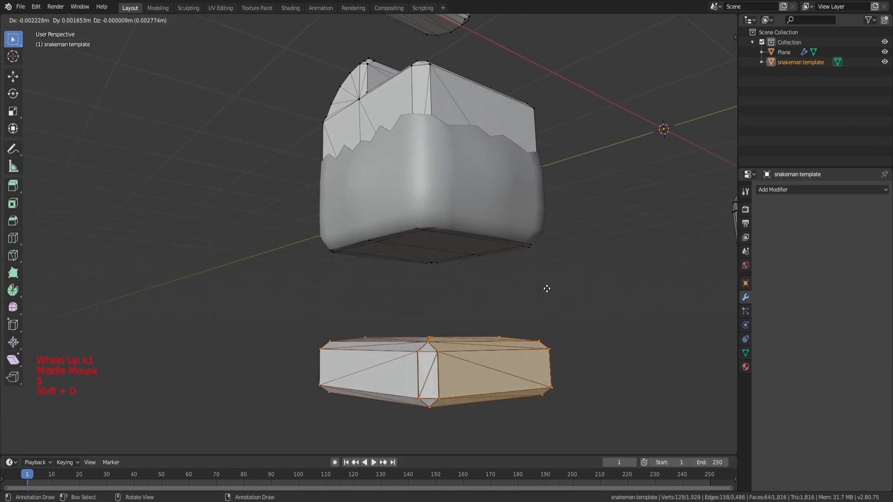
- Try a slight enlargement of the duplicated foot block, then undo back to the duplicate's original size
key(s)
click(559, 289)
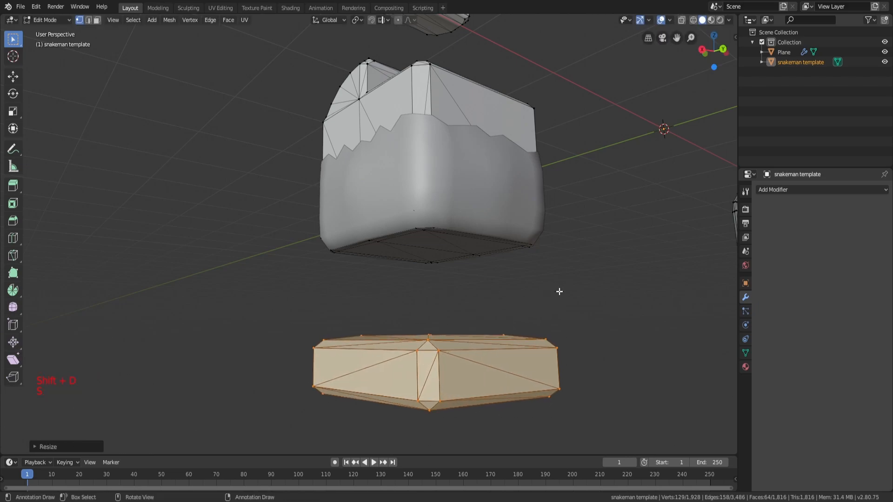
key(Tab)
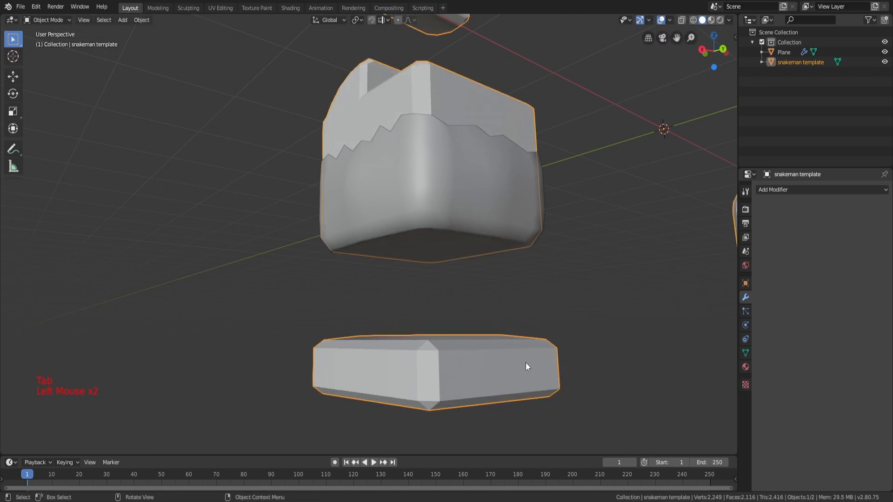
key(ctrl+z)
key(ctrl+z)
key(ctrl+z)
key(ctrl+z)
key(ctrl+z)
key(ctrl+z)
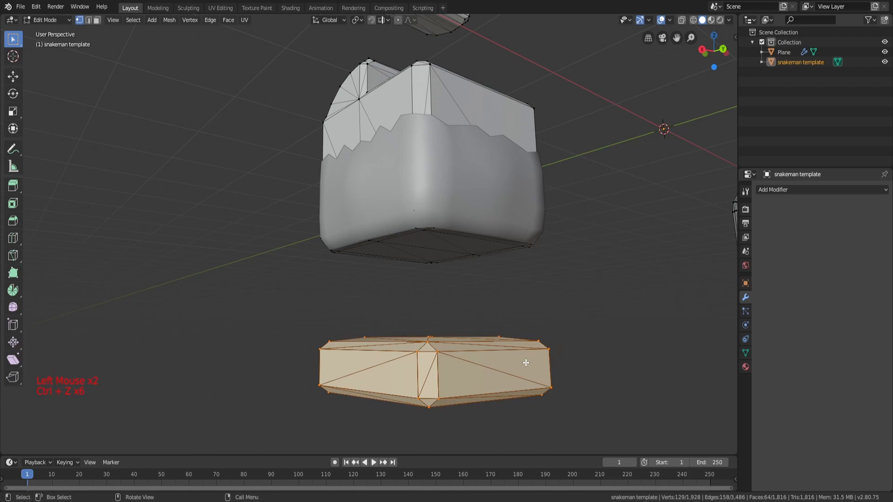
- Scale the duplicated foot block up slightly and separate the selection into its own object
key(s)
click(558, 335)
key(p)
click(561, 336)
key(s)
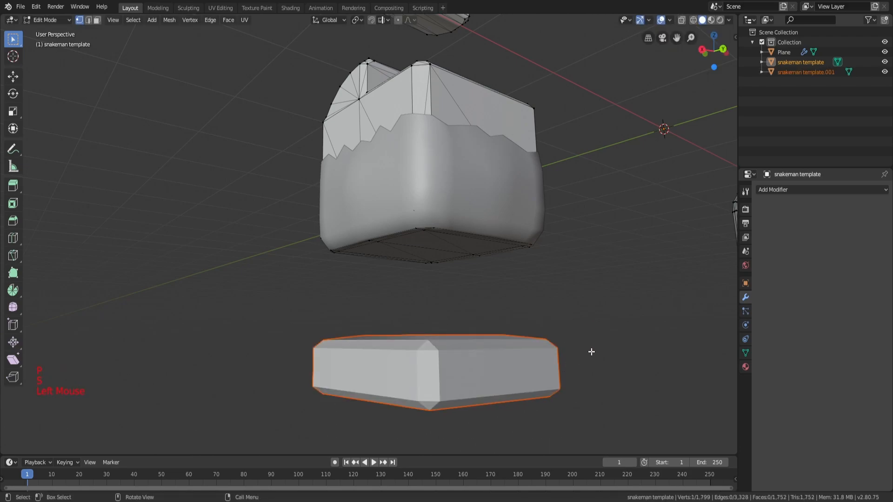
- Leave mesh editing and select the separated foot block copy as an object
key(Tab)
click(523, 360)
key(s)
scroll(549, 339, down, 2)
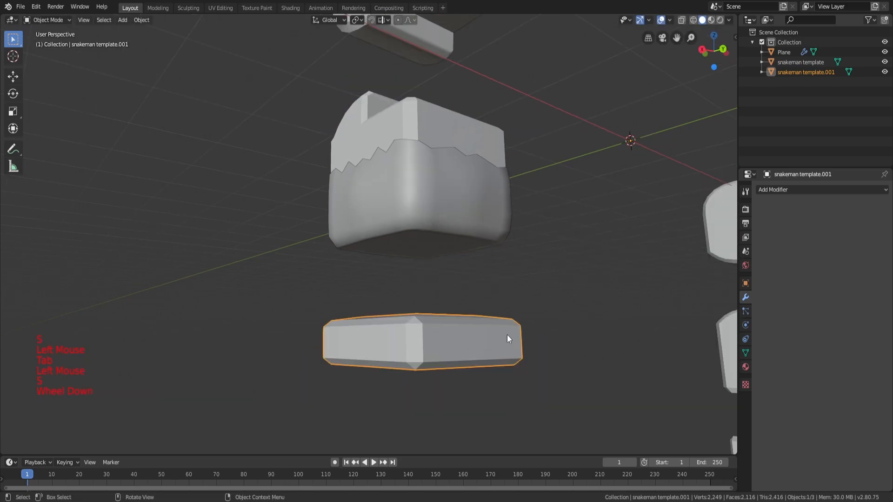
- Set the separated foot block copy's origin to the centre of its geometry
key(space)
text(set)
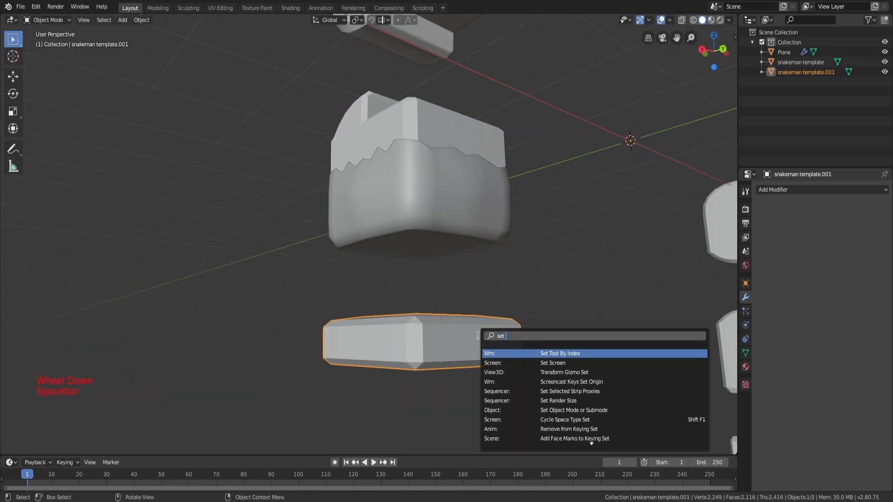
text( oigi)
key(BackSpace)
key(BackSpace)
key(BackSpace)
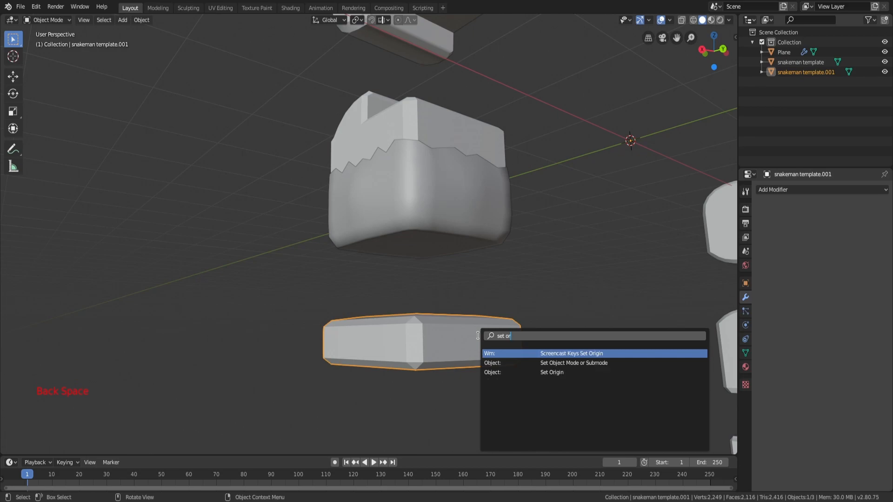
key(Down)
key(Return)
key(Down)
key(Return)
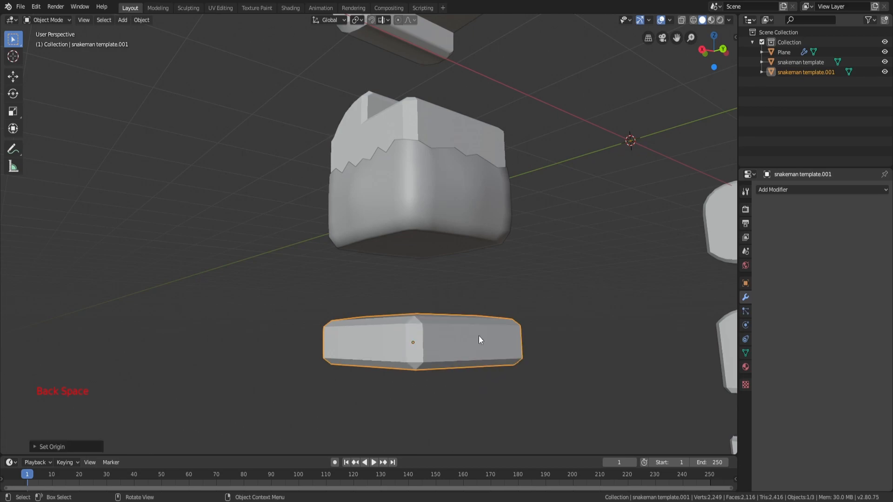
- Try an Edge Split modifier on the foot block copy, then remove it
right_click(519, 339)
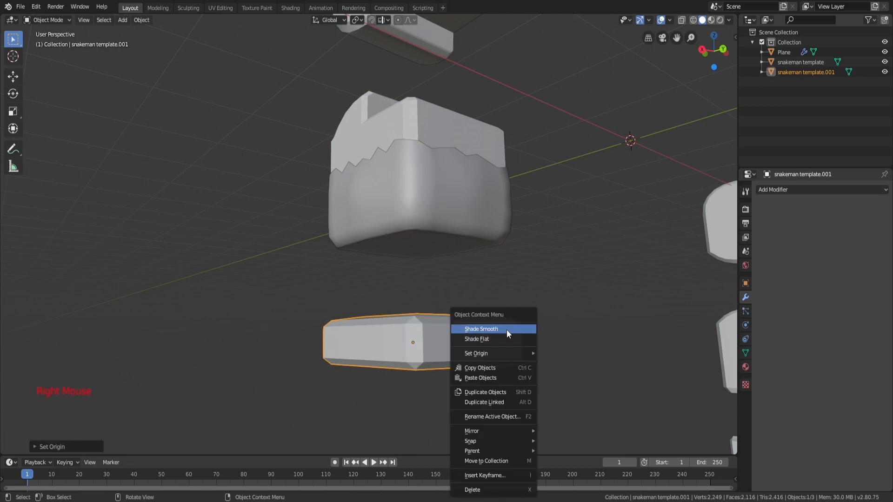
click(786, 191)
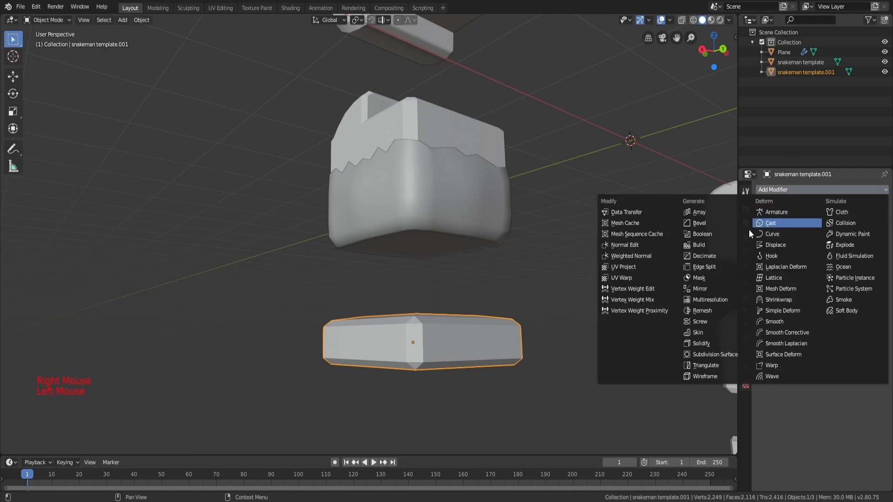
click(704, 268)
right_click(426, 367)
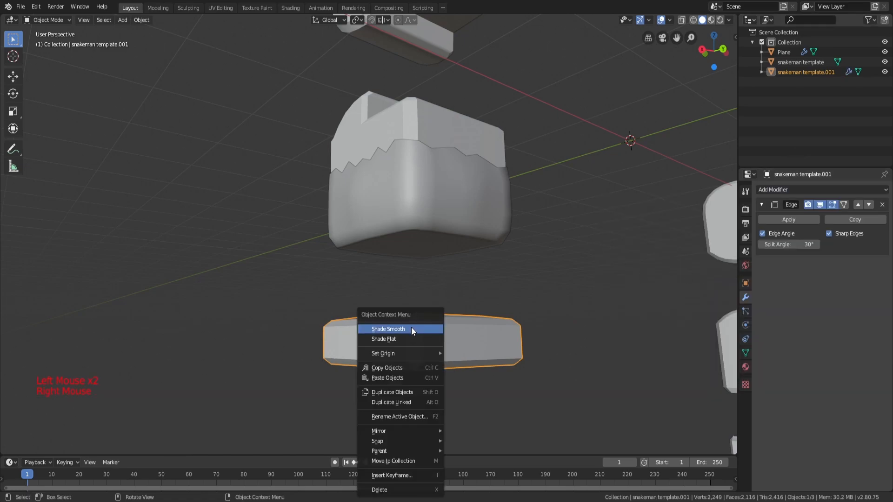
click(883, 205)
- Try a slightly different overall size for the separated foot block copy by scaling it about its new origin
middle_drag(627, 261, 558, 321)
key(s)
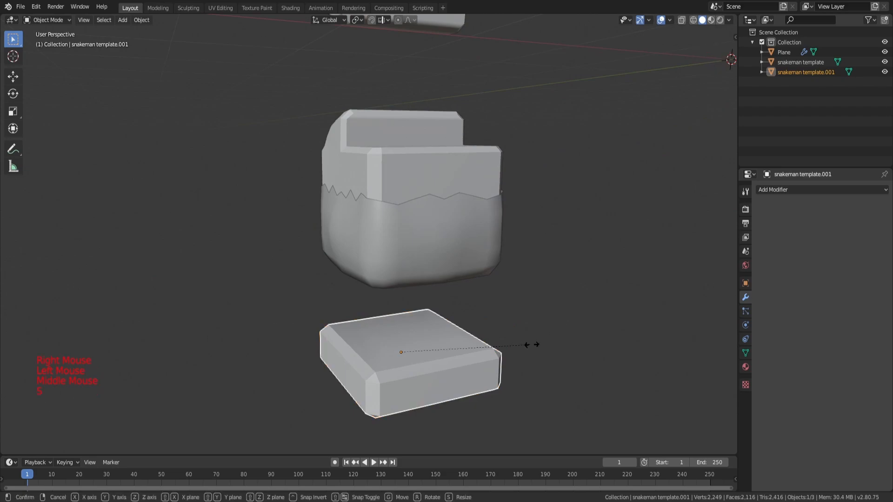
click(454, 349)
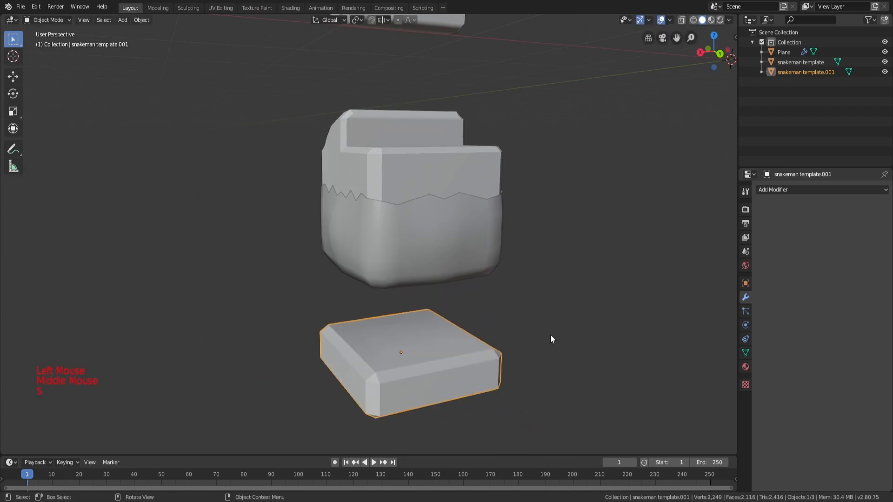
key(s)
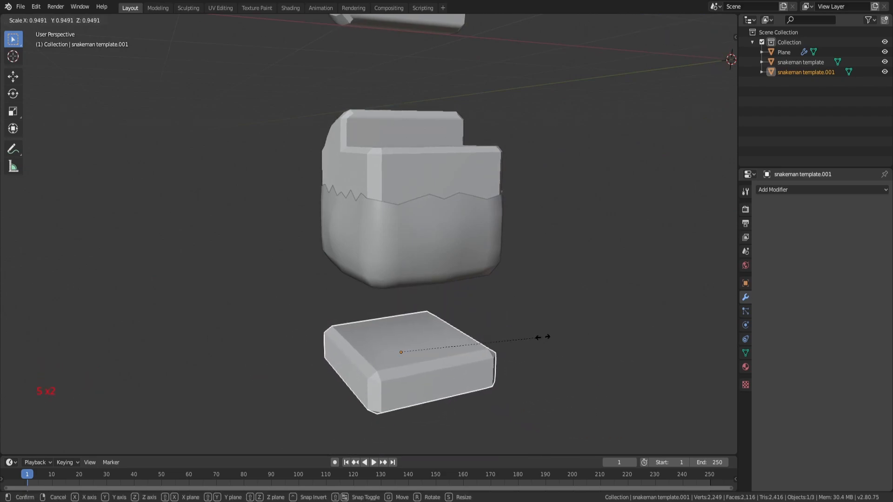
click(543, 337)
- Delete the separated foot block copy and leave nothing selected
scroll(511, 303, down, 4)
middle_drag(512, 303, 460, 281)
key(a)
key(a)
key(a)
click(431, 288)
scroll(492, 293, up, 4)
key(Tab)
middle_drag(493, 305, 492, 339)
key(Tab)
key(x)
click(490, 337)
key(a)
key(a)
key(a)
middle_drag(518, 272, 448, 300)
- Add a plane mesh and move it along the X axis in line with the leg carrying the jagged overlay
key(shift+a)
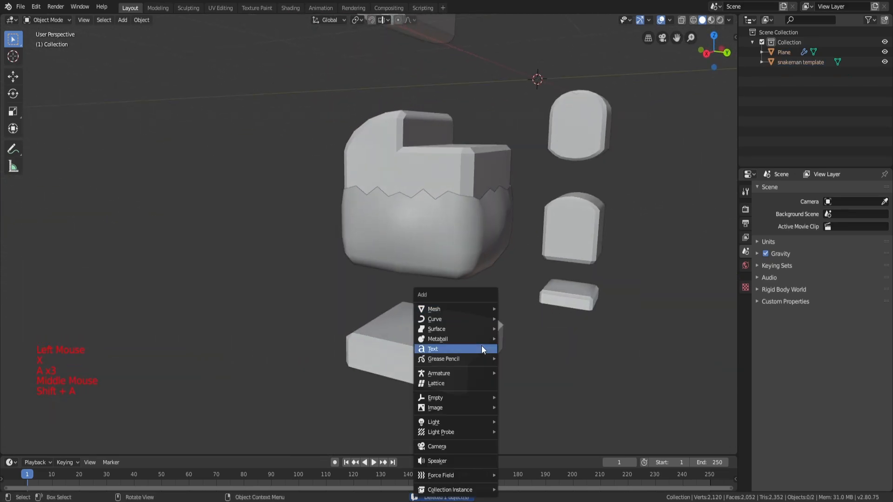
mouse_move(465, 309)
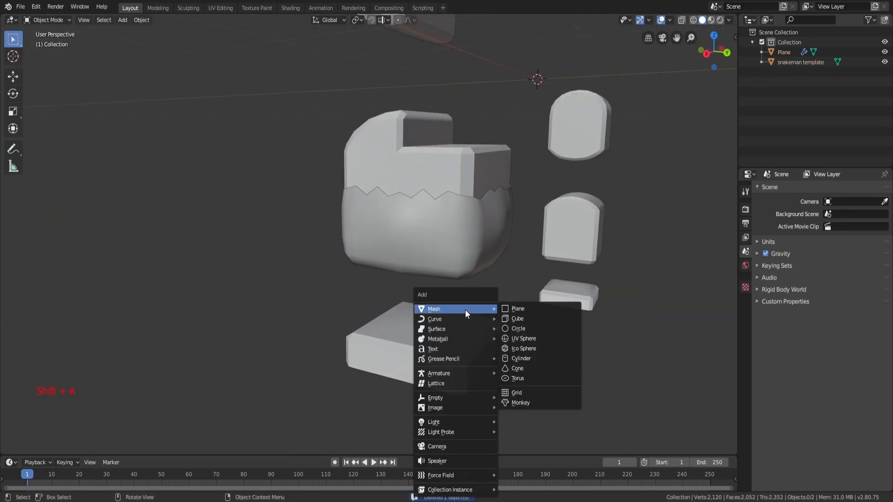
click(509, 309)
scroll(511, 310, down, 4)
middle_drag(504, 309, 448, 262)
scroll(403, 324, down, 3)
key(g)
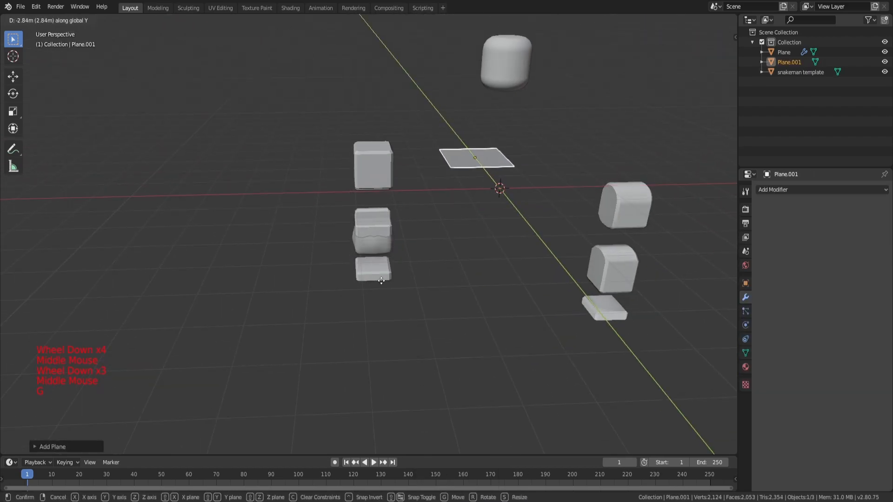
key(x)
click(332, 290)
scroll(408, 294, up, 5)
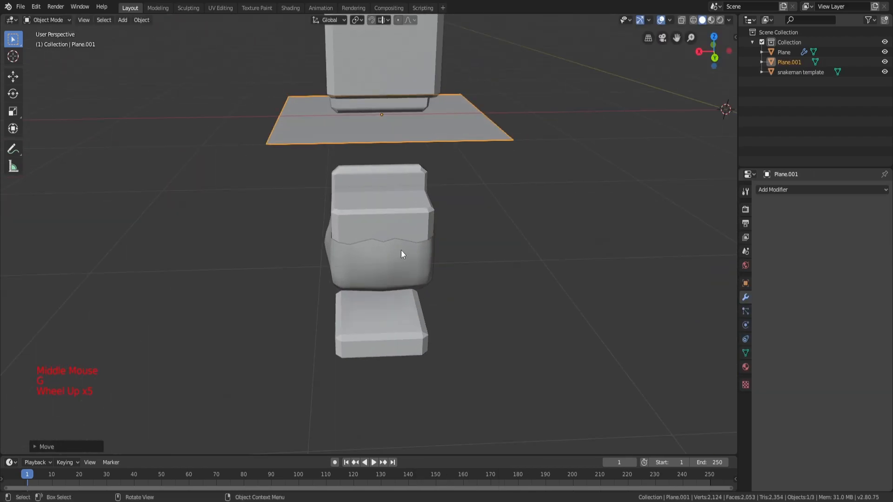
- Lower the plane along Z to the foot block beneath the jagged overlay and scale it down to roughly the block's width
middle_drag(400, 250, 474, 249)
key(g)
key(z)
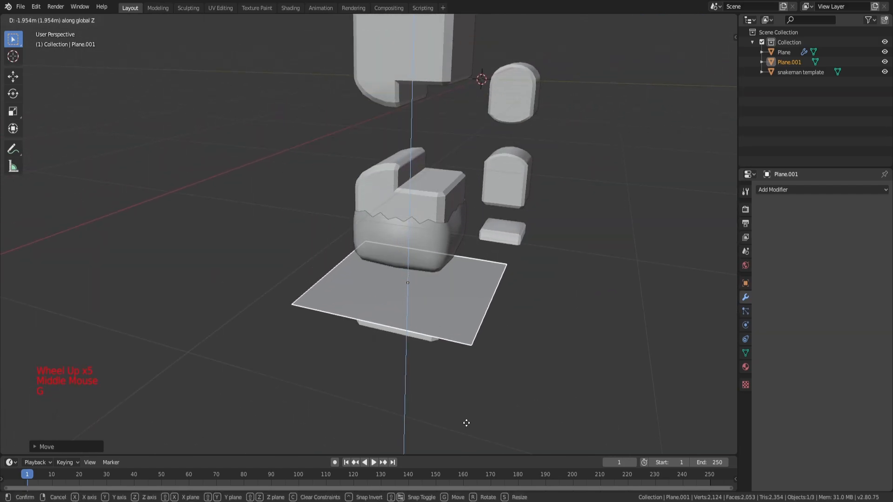
click(467, 433)
scroll(562, 342, up, 4)
key(s)
middle_drag(614, 307, 526, 300)
click(525, 345)
- Centre the plane over the foot block by moving it along the Y and X axes
scroll(447, 306, up, 2)
key(g)
key(x)
key(y)
click(469, 317)
key(g)
key(x)
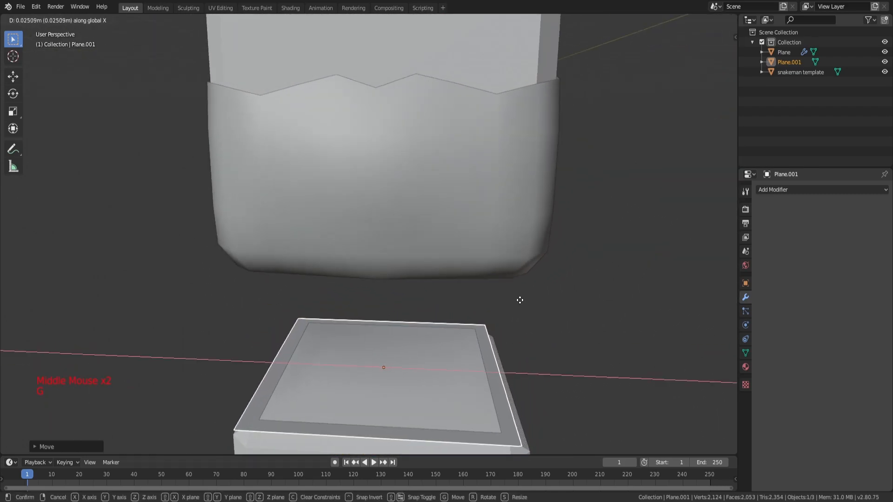
click(524, 302)
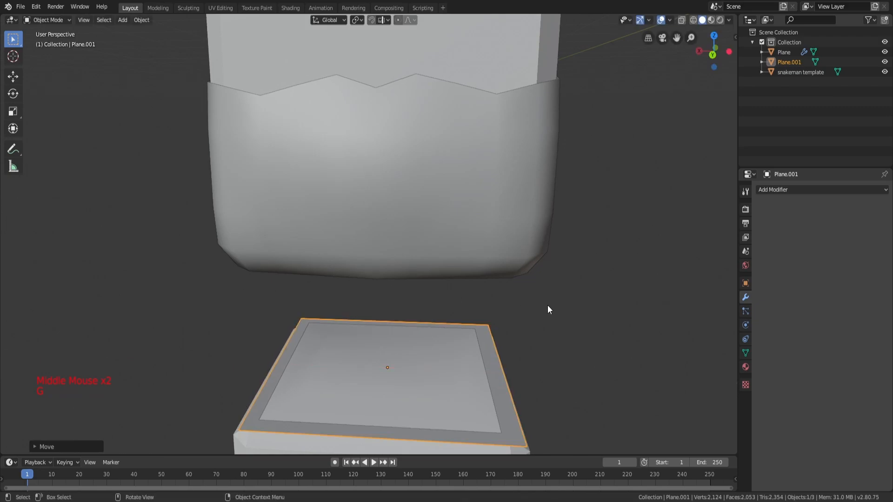
- Shrink the plane to about the size of the foot block's flat upper face and align it along X
key(s)
click(525, 313)
key(g)
key(x)
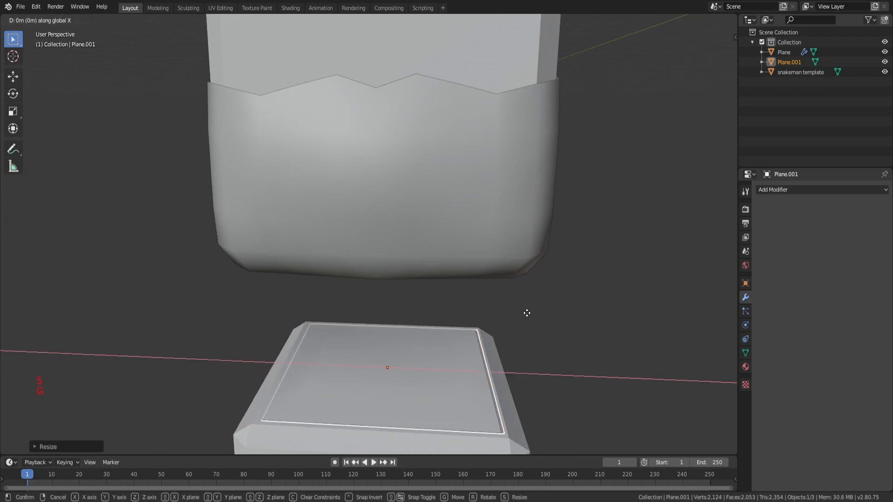
click(526, 317)
- Adjust the plane's height along Z so it sits just above the foot block's upper face
middle_drag(526, 318, 526, 298)
key(g)
key(z)
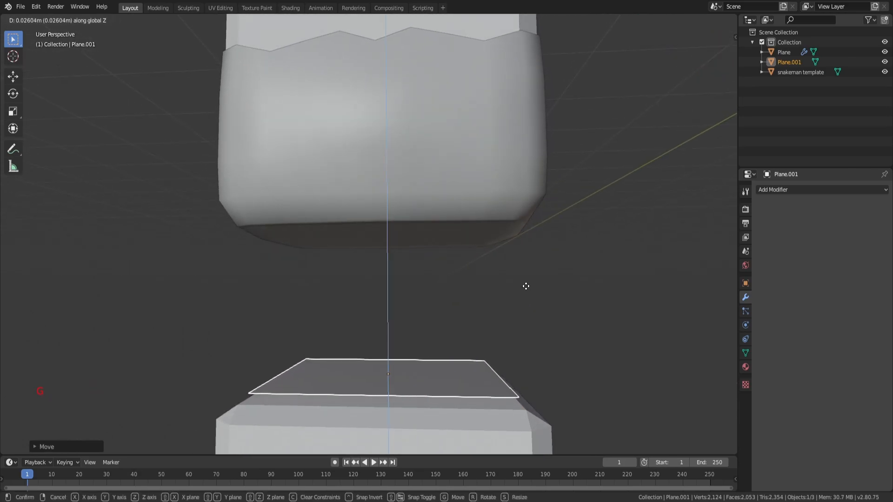
click(526, 290)
middle_drag(526, 291, 536, 279)
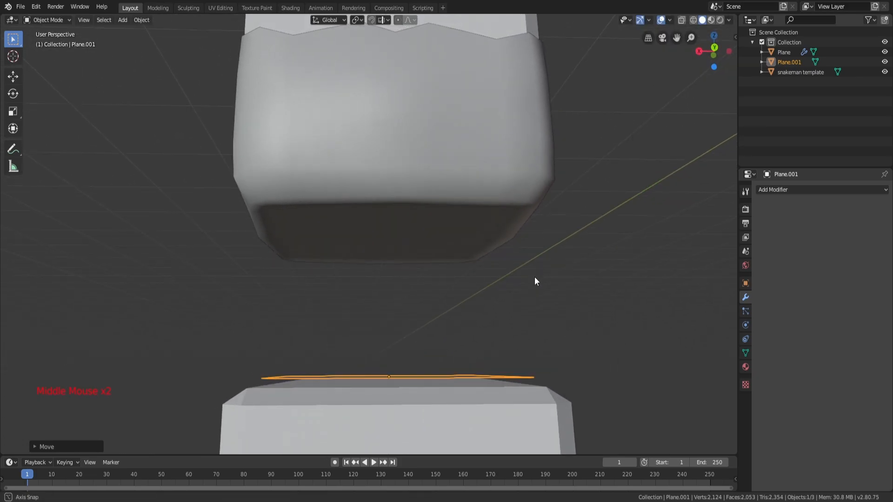
- Enter mesh editing on the plane and try rendered shading before returning to solid shading
key(Tab)
middle_drag(376, 318, 373, 333)
key(a)
key(a)
key(a)
key(c)
click(284, 361)
right_click(283, 361)
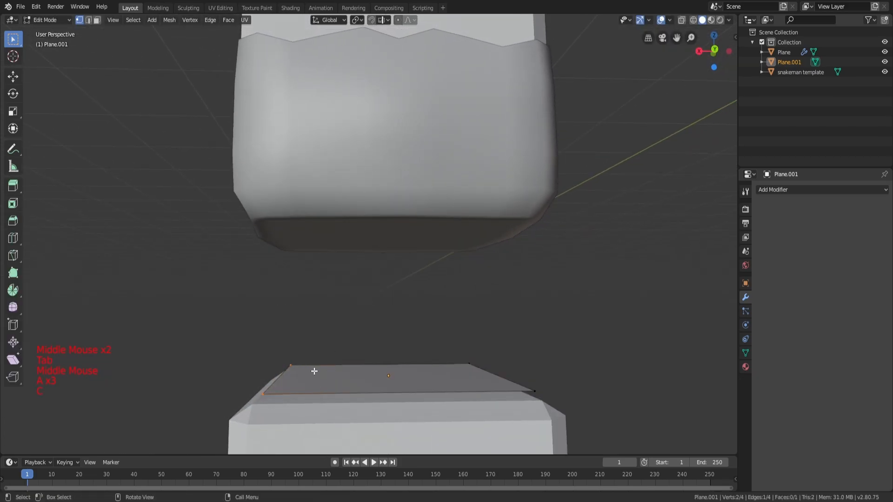
key(z)
click(390, 366)
shift+middle_drag(365, 367, 404, 329)
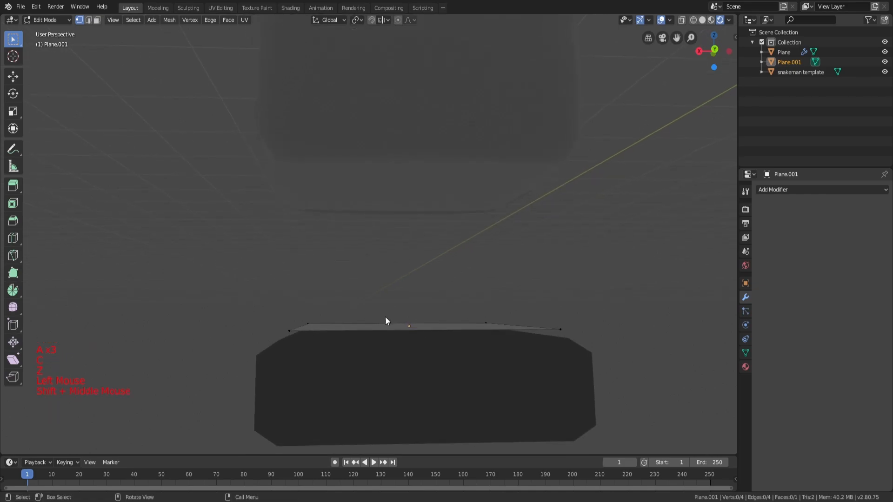
key(z)
- Select the two vertices on one side of the plane and move that edge inward along the X axis
scroll(375, 355, up, 2)
key(c)
drag(275, 373, 303, 363)
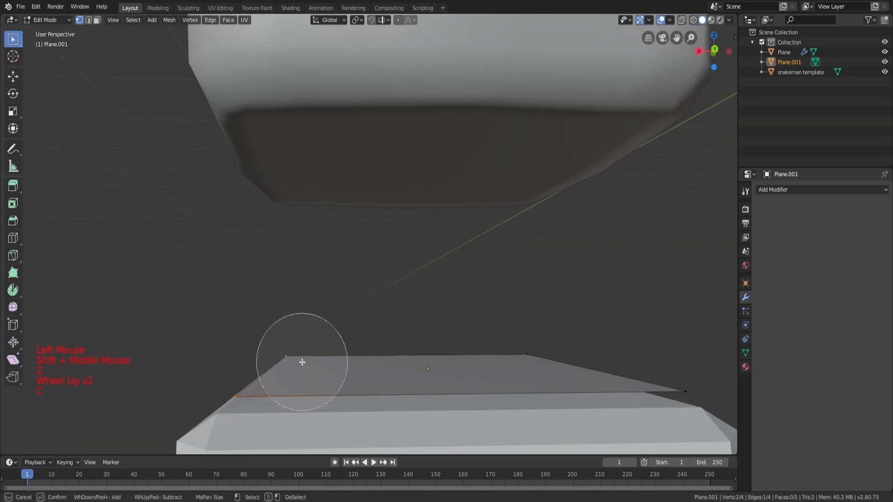
key(g)
key(x)
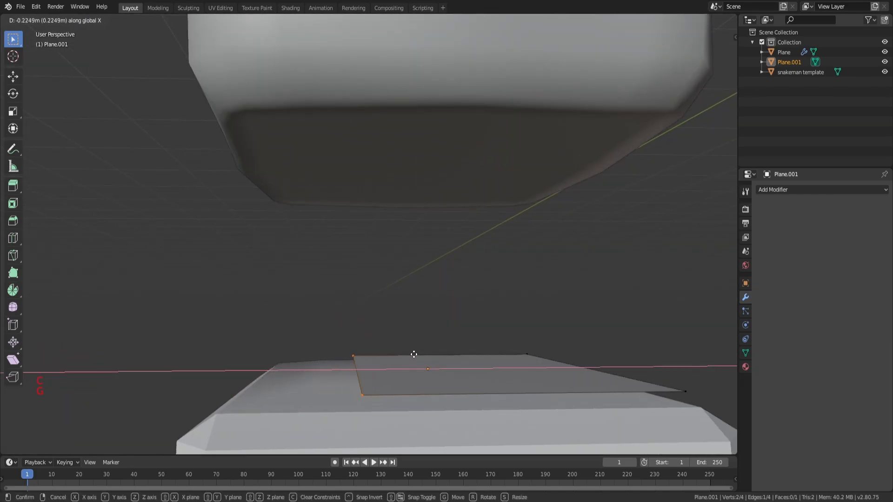
click(389, 351)
middle_drag(389, 351, 415, 365)
key(g)
key(x)
click(375, 346)
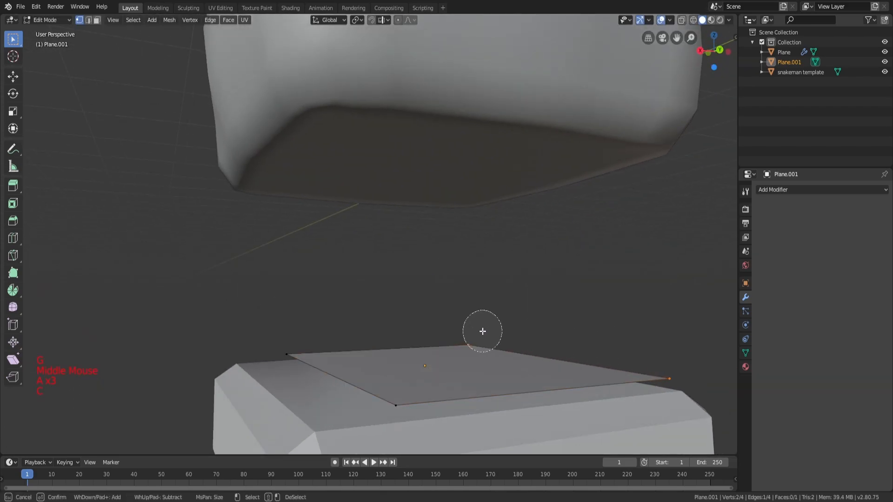
- Move the plane's opposite side edge inward along the X axis
middle_drag(631, 329, 578, 319)
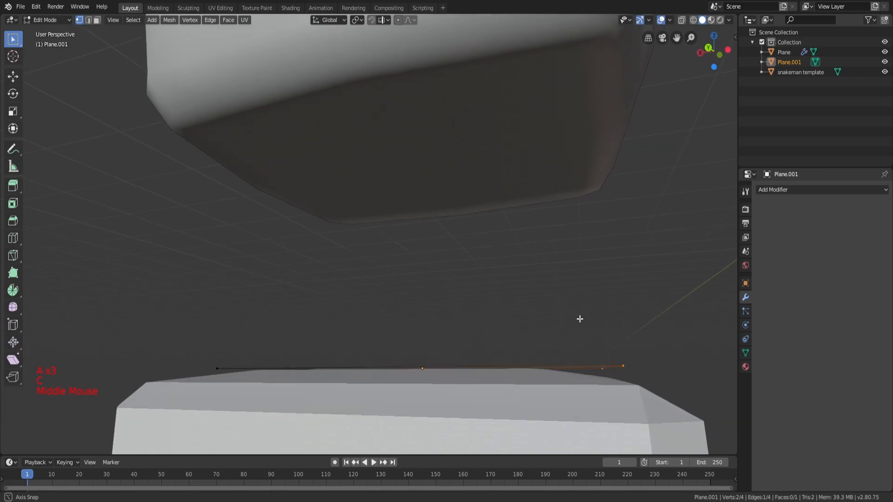
key(g)
key(x)
click(511, 322)
- Examine how the plane fits over the foot block in wireframe shading, then return to solid shading
key(z)
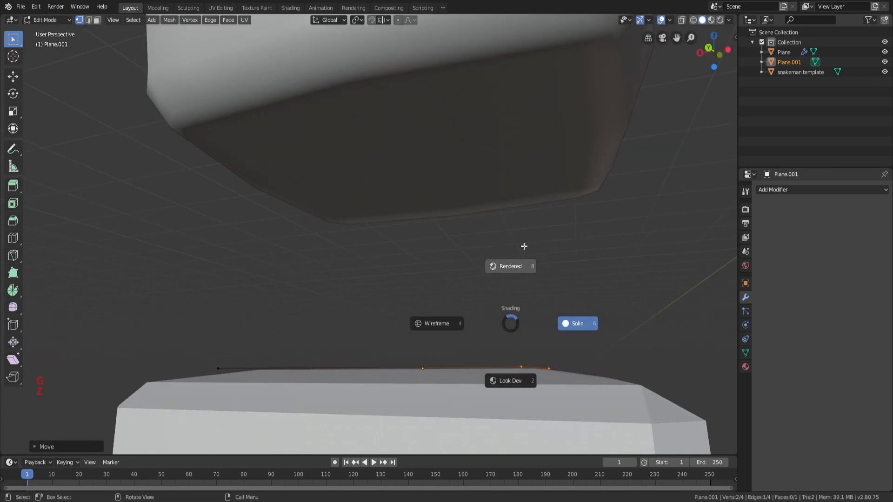
click(523, 246)
key(z)
click(448, 263)
mouse_move(448, 264)
middle_down()
mouse_move(459, 307)
mouse_move(492, 270)
mouse_move(513, 317)
middle_up()
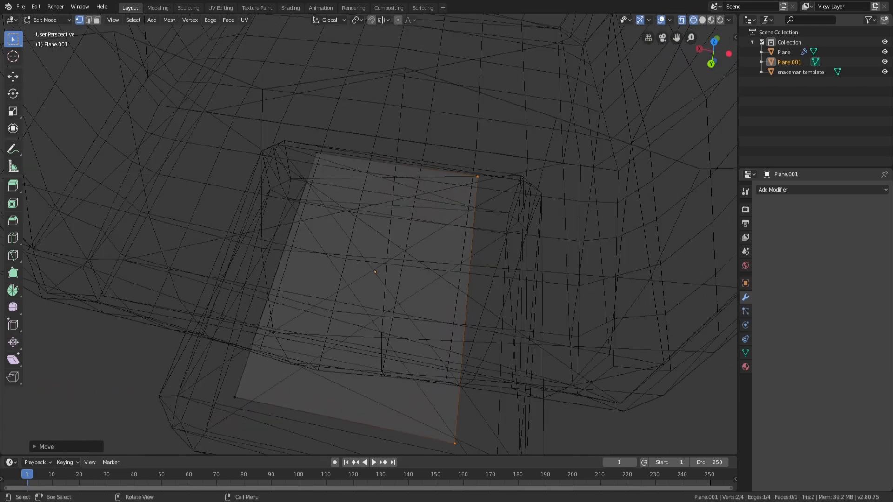
middle_drag(387, 276, 348, 266)
scroll(442, 259, down, 1)
middle_drag(442, 259, 400, 263)
key(z)
click(594, 265)
- Select one end edge of the plane and move it inward along the Y axis to the block's flat area
mouse_move(593, 265)
middle_down()
mouse_move(558, 225)
mouse_move(488, 249)
middle_up()
scroll(488, 249, up, 3)
mouse_move(335, 275)
shift+middle_down()
mouse_move(398, 231)
mouse_move(378, 213)
mouse_move(247, 272)
mouse_move(315, 224)
shift+middle_up()
key(a)
key(a)
key(a)
key(g)
key(x)
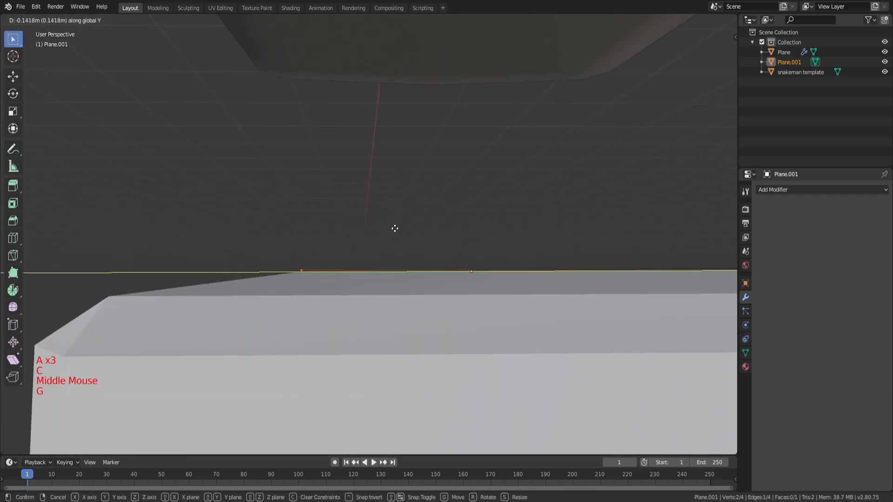
click(391, 232)
- Move the plane's other end edge inward along the Y axis and leave mesh editing
middle_drag(391, 233, 396, 247)
shift+middle_drag(595, 251, 357, 239)
key(a)
key(a)
key(a)
key(c)
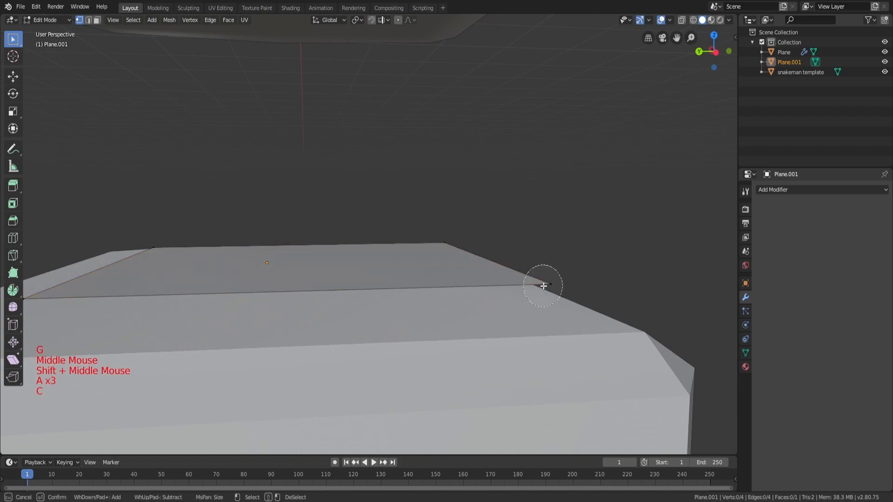
middle_drag(456, 238, 446, 227)
key(g)
key(y)
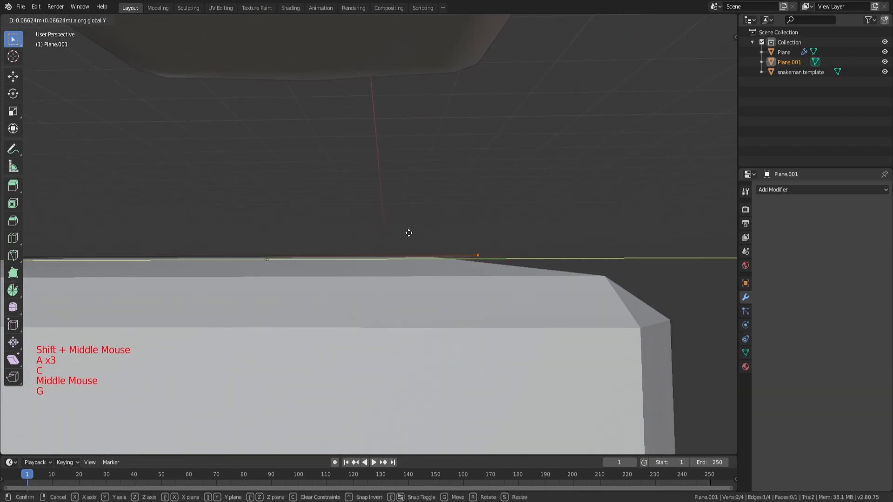
click(379, 235)
middle_drag(379, 235, 406, 279)
scroll(389, 249, down, 2)
key(Tab)
scroll(406, 279, down, 4)
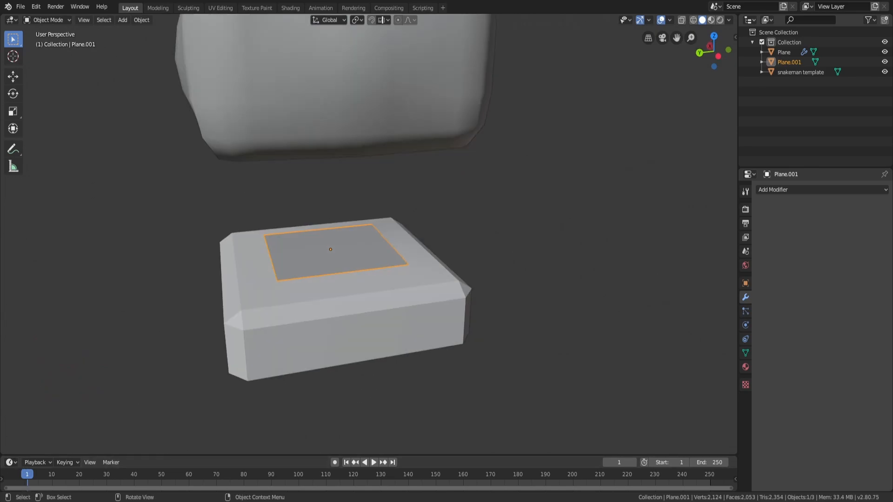
- Extrude one end edge of the plane outward and place it at the foot block's sloped upper rim
scroll(323, 243, up, 2)
middle_drag(326, 247, 292, 289)
key(Tab)
key(a)
key(a)
key(a)
middle_drag(210, 253, 252, 279)
key(e)
key(g)
click(251, 269)
key(g)
click(251, 281)
- Widen the extruded outer edge along the X axis until it reaches the foot block's upper rim corners
key(a)
key(a)
key(a)
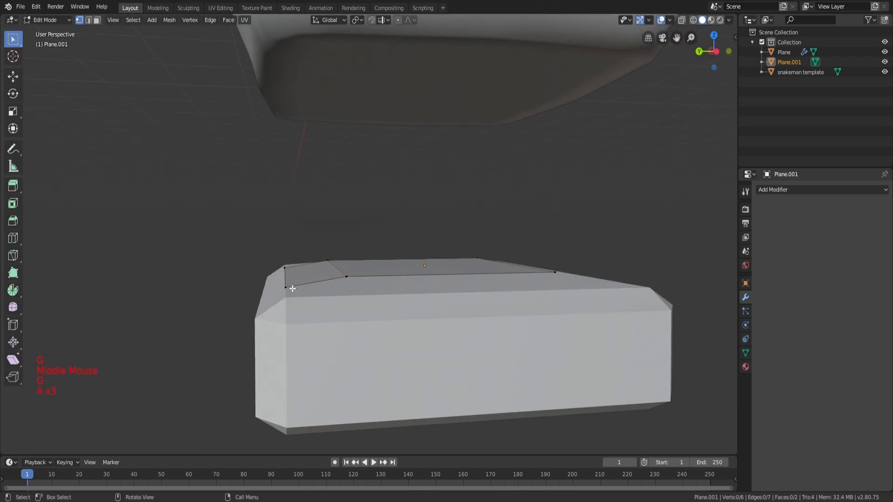
middle_drag(404, 287, 416, 289)
key(s)
key(x)
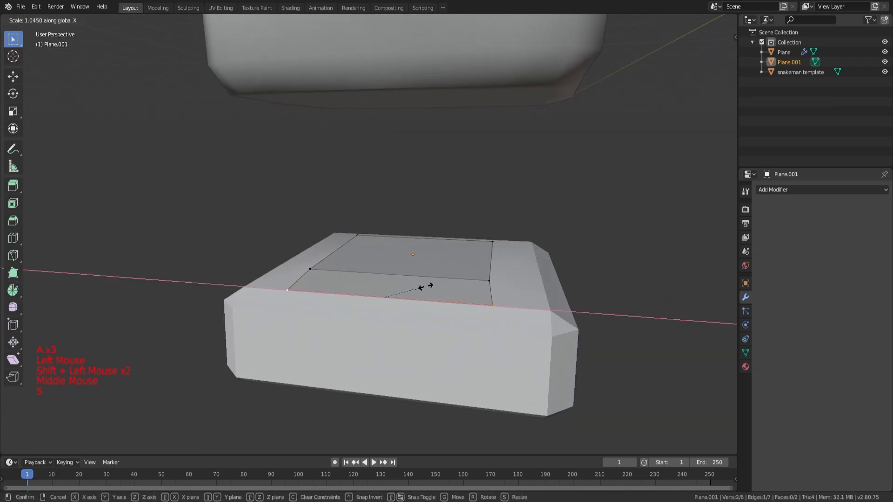
click(447, 295)
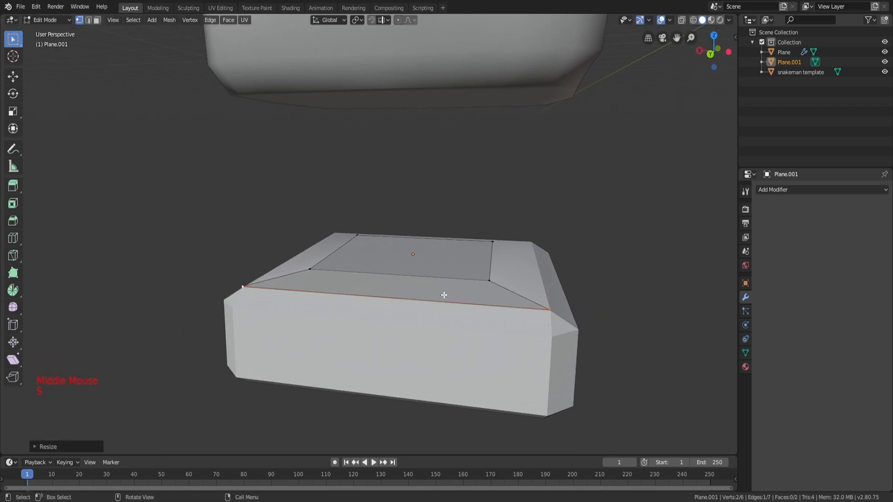
- Extrude a corner vertex of the widened outer edge along the foot block's upper rim to the adjacent corner and fill the sloped face
click(241, 286)
middle_drag(240, 285, 218, 298)
key(e)
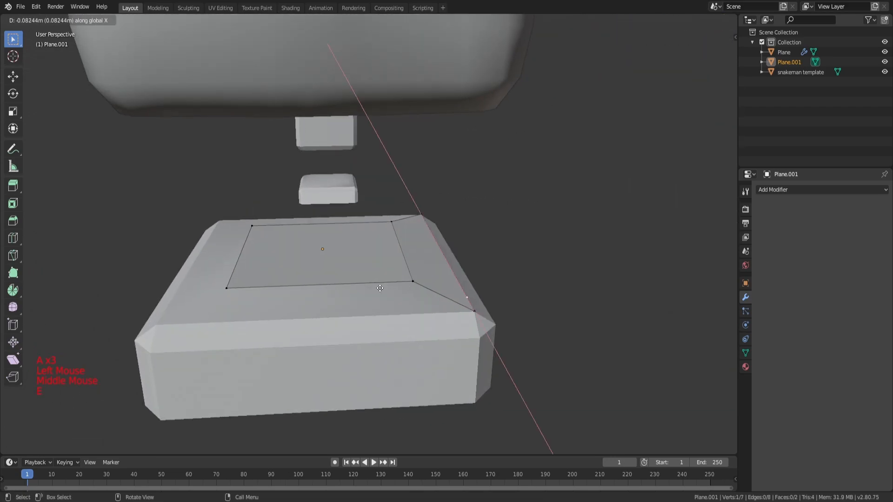
click(94, 303)
key(f)
- Extrude the new rim corner vertex along the X axis to the last open corner of the block's upper rim
click(159, 325)
middle_drag(159, 325, 289, 307)
key(e)
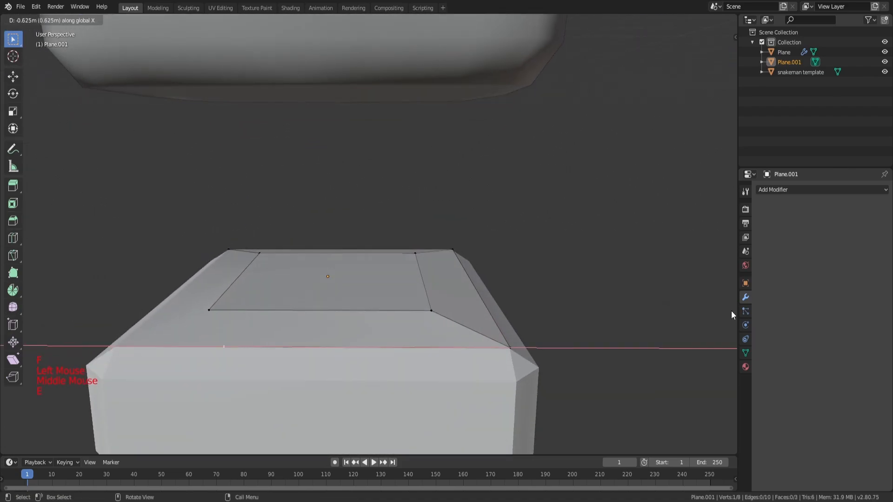
click(627, 329)
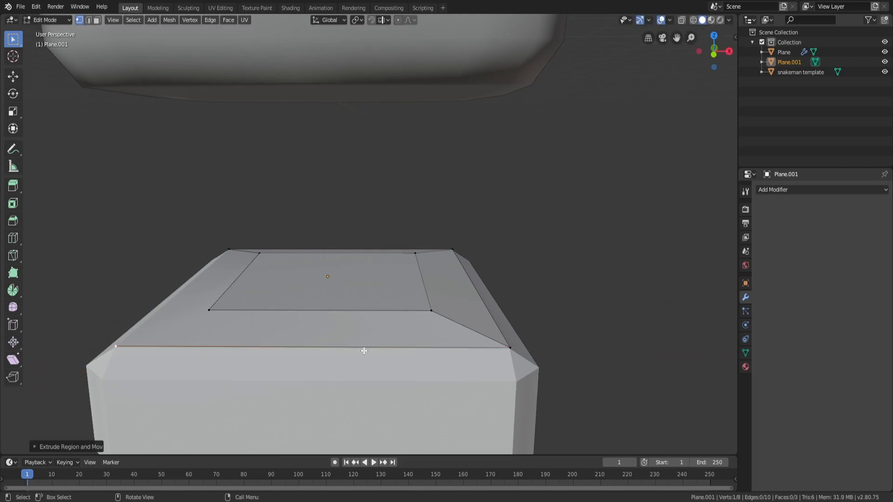
- Fill the two remaining sloped faces between the central plane and the upper rim, leaving nothing selected
ctrl+click(212, 312)
key(f)
ctrl+click(219, 251)
key(f)
middle_drag(220, 251, 282, 247)
key(a)
key(a)
key(a)
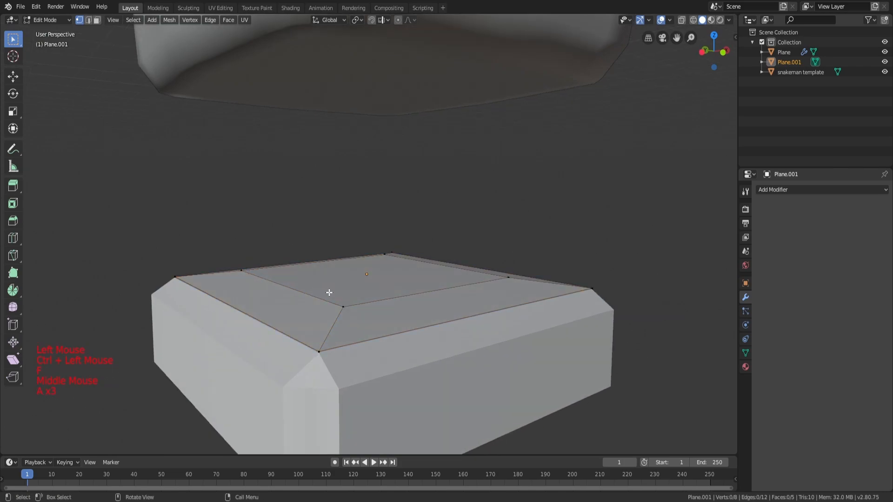
- Extrude one outer rim edge of the mesh outward and lower it along the Z axis toward the block's side bevel
middle_drag(330, 292, 378, 307)
scroll(378, 307, down, 2)
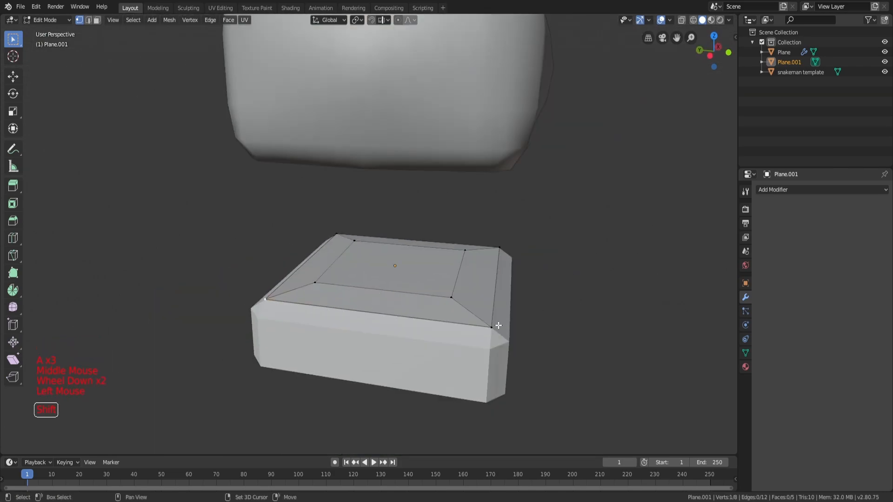
middle_drag(510, 325, 470, 328)
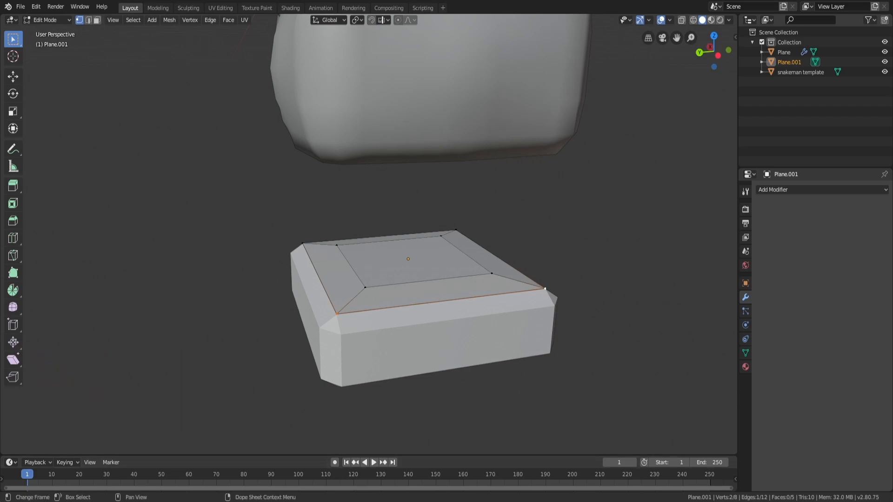
middle_drag(595, 272, 529, 265)
scroll(526, 278, up, 3)
scroll(534, 268, up, 2)
key(e)
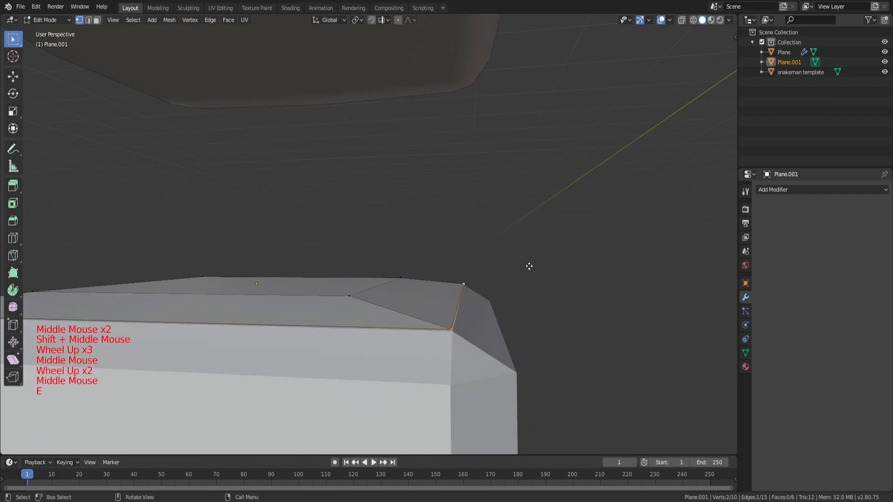
key(g)
key(z)
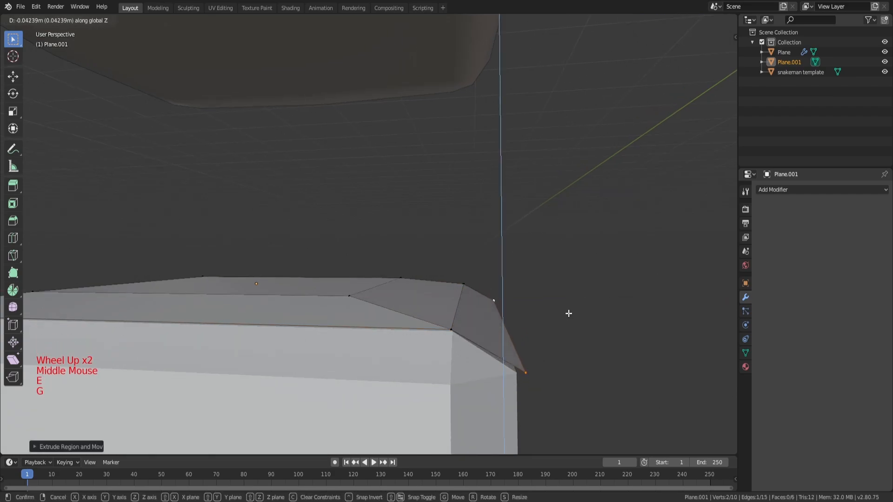
- Shift the extruded edge along the X axis until it sits on the bevel's lower edge, and clear the selection
key(g)
key(x)
click(562, 313)
middle_drag(560, 312, 532, 313)
key(g)
key(x)
click(533, 312)
scroll(528, 312, down, 2)
key(a)
scroll(528, 312, down, 1)
key(a)
key(a)
middle_drag(437, 313, 476, 306)
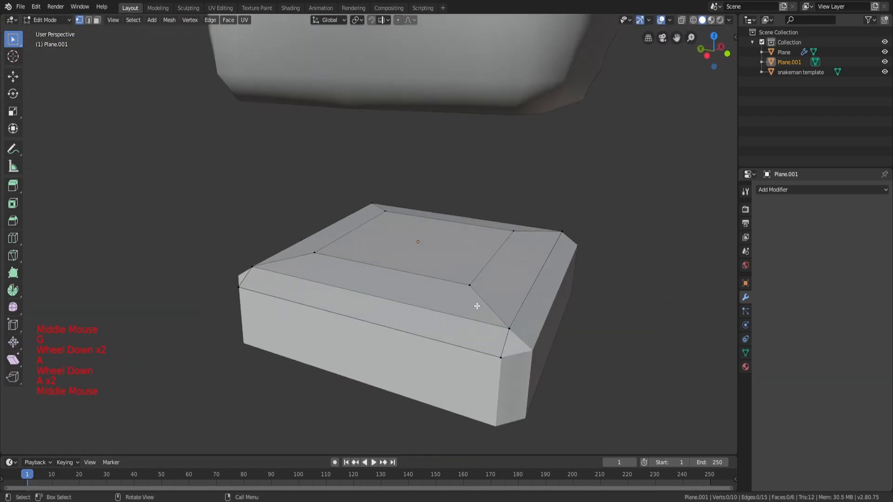
- Extrude the adjacent outer rim edge outward and lower it along the Z axis to the block's bevel
shift+click(563, 233)
shift+middle_drag(562, 233, 489, 259)
scroll(489, 245, up, 2)
key(e)
click(519, 271)
key(g)
key(z)
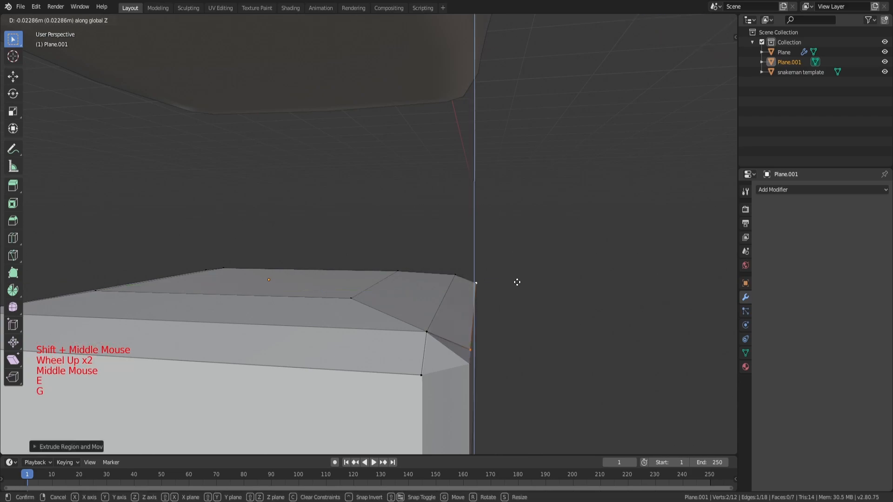
click(517, 292)
right_click(516, 291)
- Fill the triangular corner face between the two extruded bevel strips
middle_drag(405, 166, 350, 170)
click(347, 372)
ctrl+click(407, 365)
key(f)
middle_drag(407, 365, 384, 343)
key(a)
key(a)
key(a)
- Move the lower vertex of the filled corner horizontally to match the block's corner, and clear the selection
click(375, 377)
key(g)
key(x)
key(y)
scroll(384, 343, down, 3)
key(a)
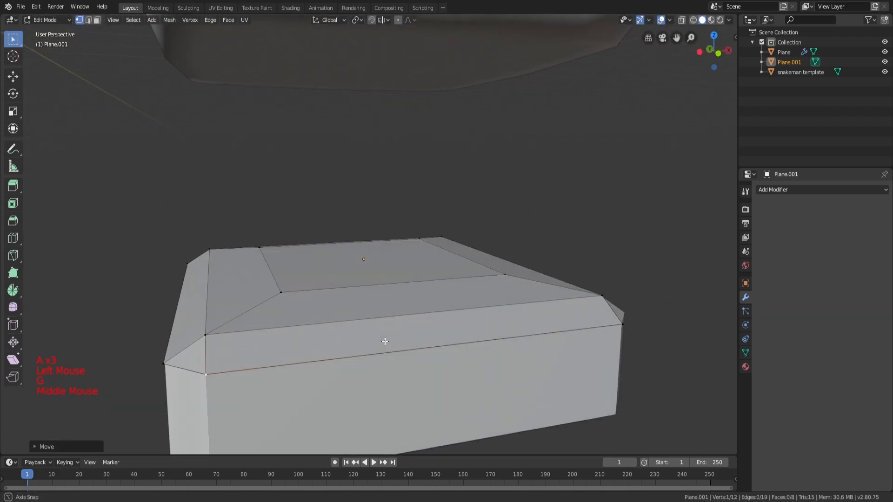
scroll(482, 307, down, 2)
key(a)
key(a)
- Extrude the third outer rim edge along the X axis and move it down onto the block's bevel
middle_drag(482, 307, 528, 305)
shift+click(531, 239)
middle_drag(531, 239, 430, 267)
scroll(437, 267, up, 3)
key(e)
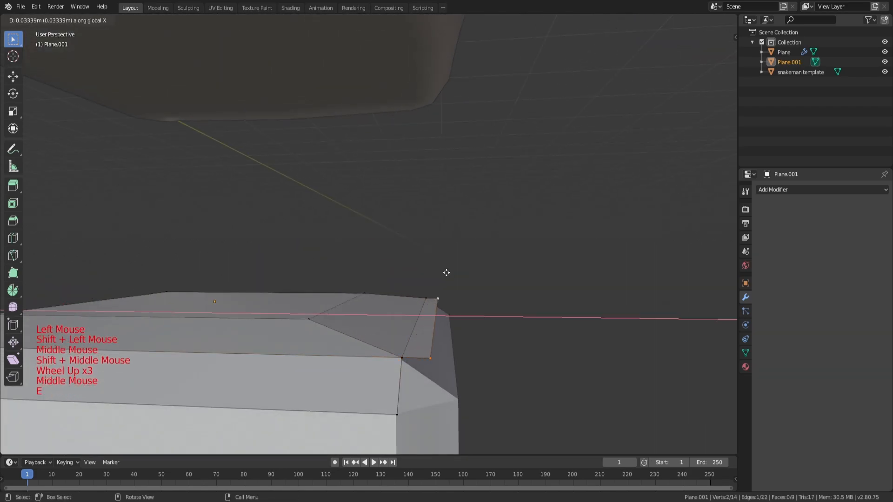
key(g)
- Fine-tune the third bevel strip's lower edge, including its Z height, against the block's bevel and clear the selection
key(g)
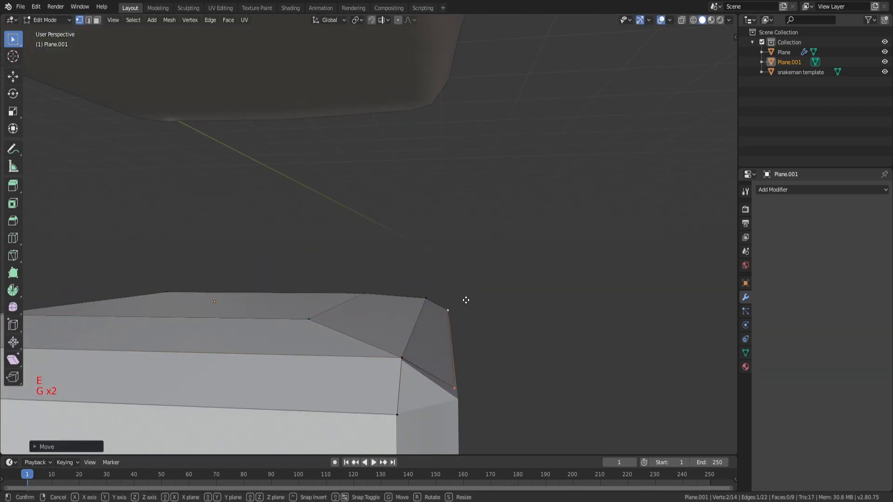
key(g)
key(g)
key(g)
click(466, 306)
middle_drag(465, 306, 410, 301)
key(g)
key(z)
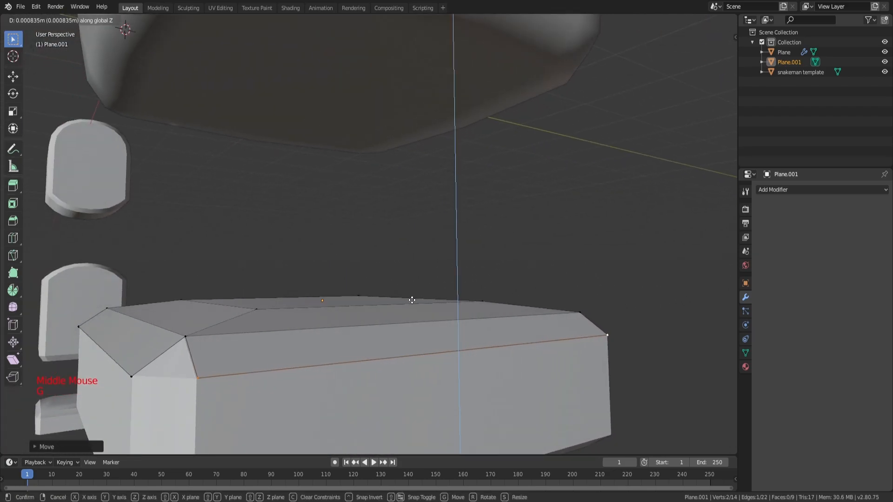
key(a)
key(a)
key(a)
- Fill the corner triangle beside the third bevel strip and align its lower vertex with the block along the Y axis
ctrl+click(133, 375)
key(f)
click(224, 369)
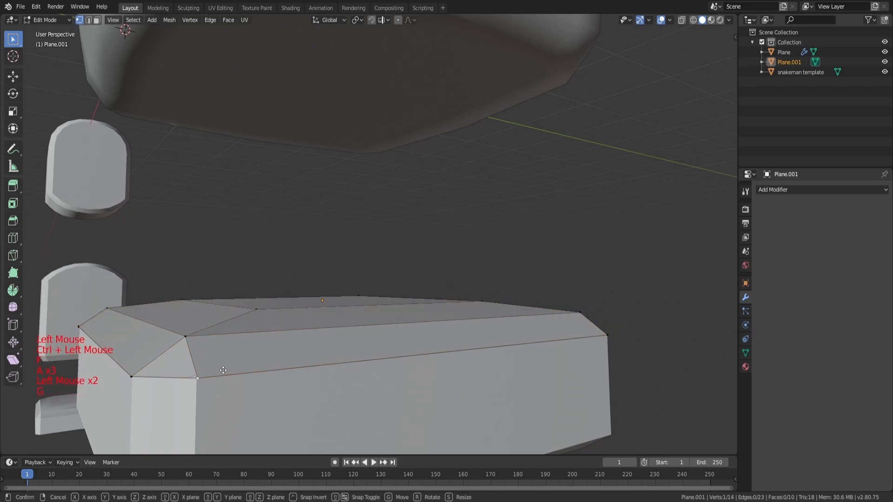
key(g)
key(y)
key(a)
key(a)
key(a)
scroll(222, 371, down, 2)
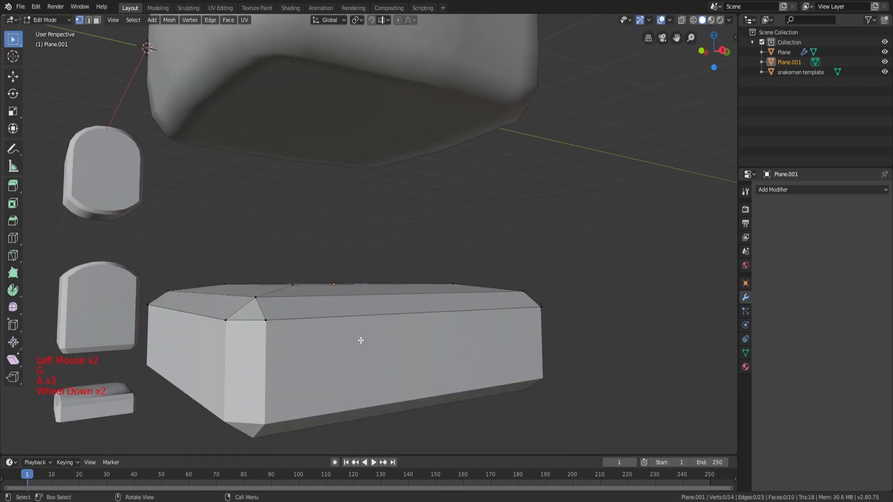
- Extrude the last outer rim edge along the Y axis and fit it to the bevel's lower edge
middle_drag(361, 341, 307, 350)
middle_drag(575, 325, 505, 340)
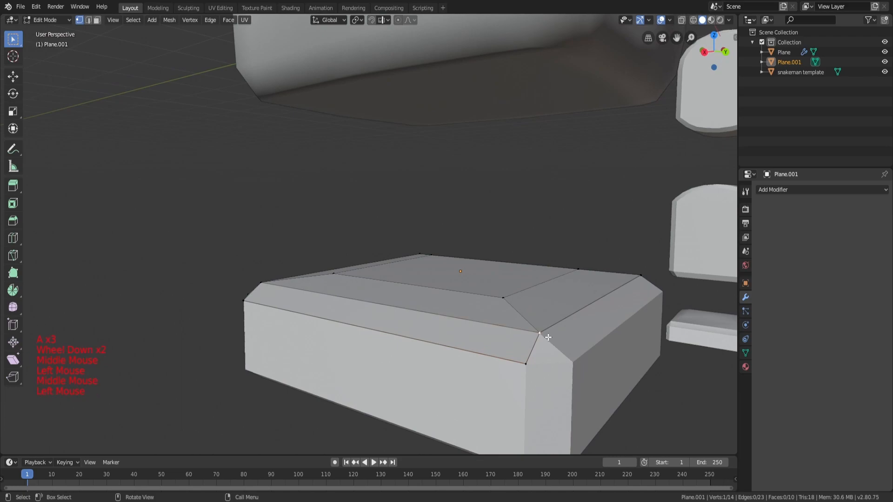
shift+middle_drag(570, 306, 406, 289)
key(e)
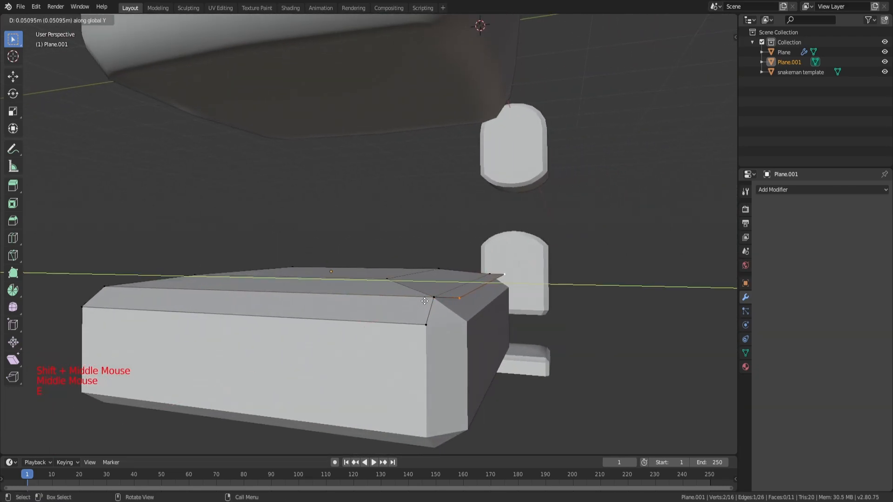
key(g)
key(g)
key(g)
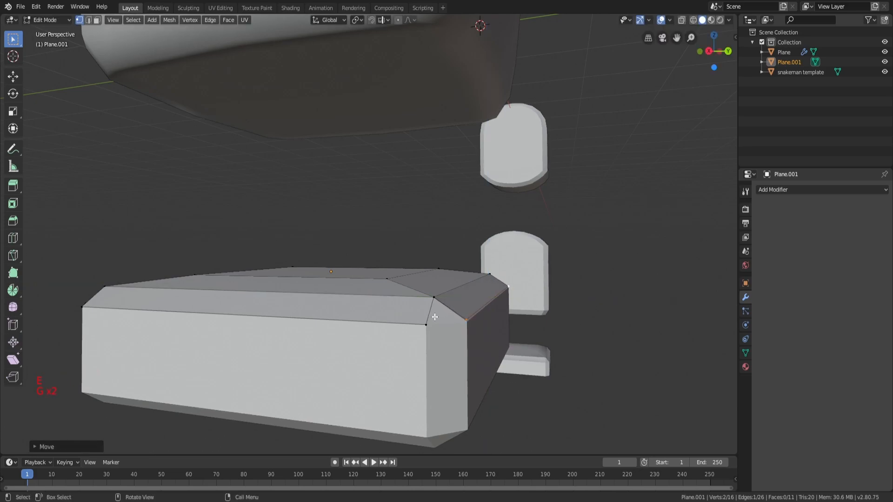
key(g)
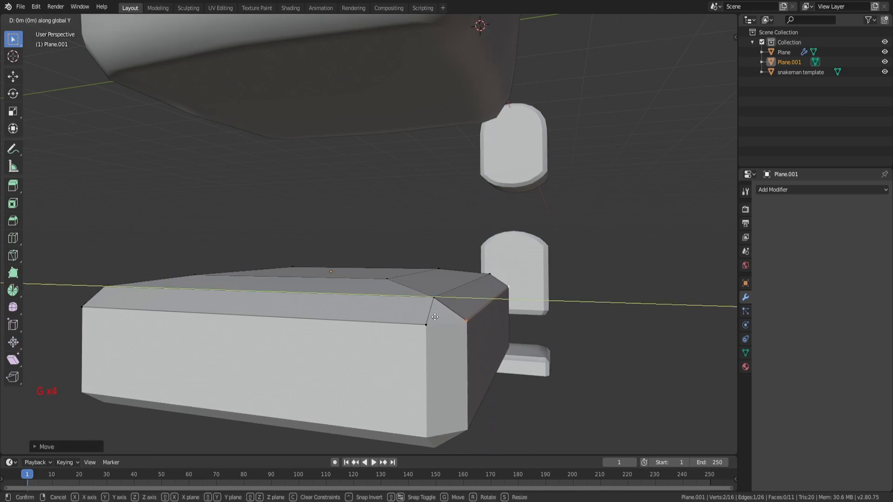
key(g)
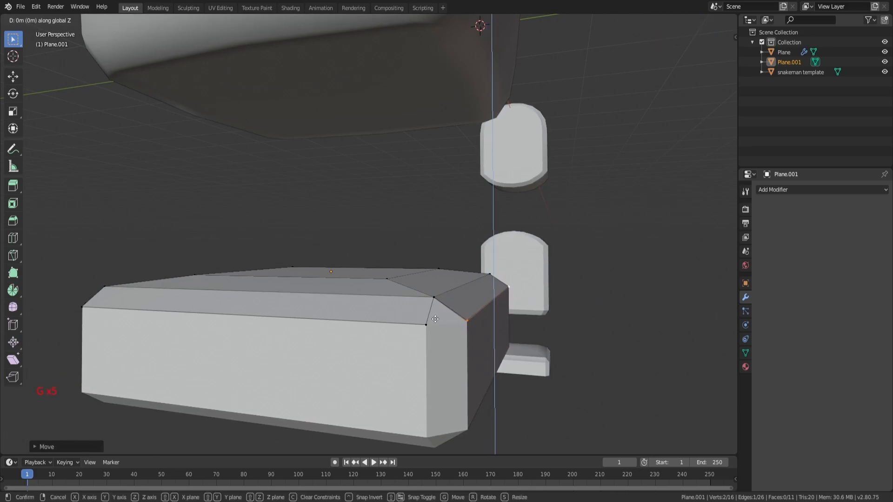
key(a)
key(a)
key(a)
- Fill the two remaining triangular corner faces on either side of the last bevel strip, leaving nothing selected
click(431, 324)
ctrl+click(467, 321)
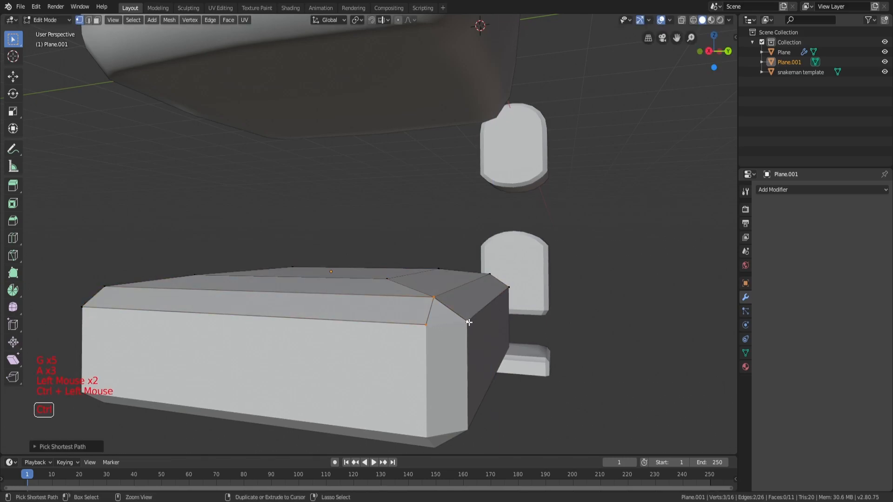
key(f)
middle_drag(496, 309, 585, 389)
key(a)
key(a)
key(a)
click(570, 360)
ctrl+click(613, 390)
scroll(616, 389, down, 2)
key(a)
key(a)
key(a)
- Select the whole lower edge loop, extrude it down to the start of the block's bottom bevel, and clear the selection
middle_drag(409, 302, 533, 302)
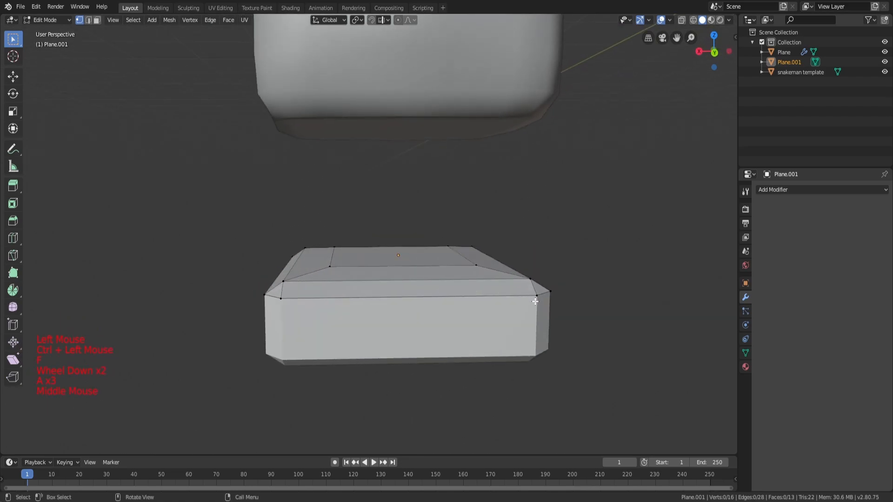
key(a)
key(a)
key(a)
alt+shift+click(474, 296)
middle_drag(474, 295, 493, 297)
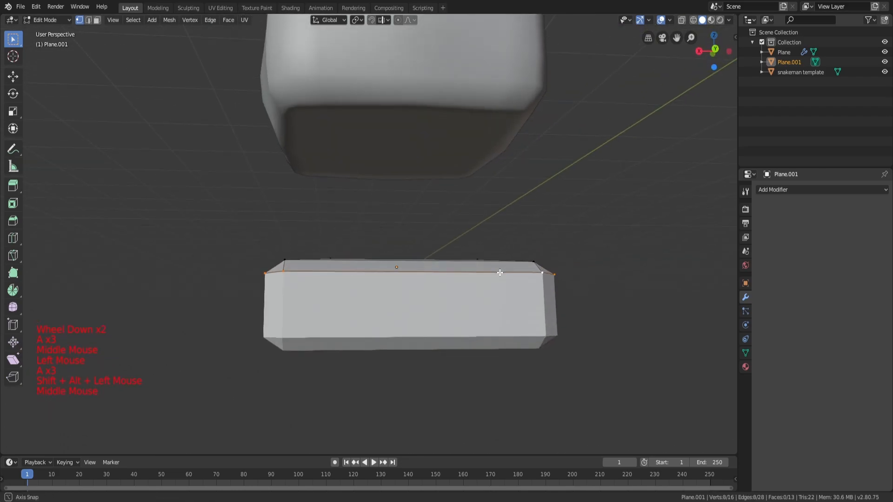
key(e)
scroll(500, 327, down, 1)
key(a)
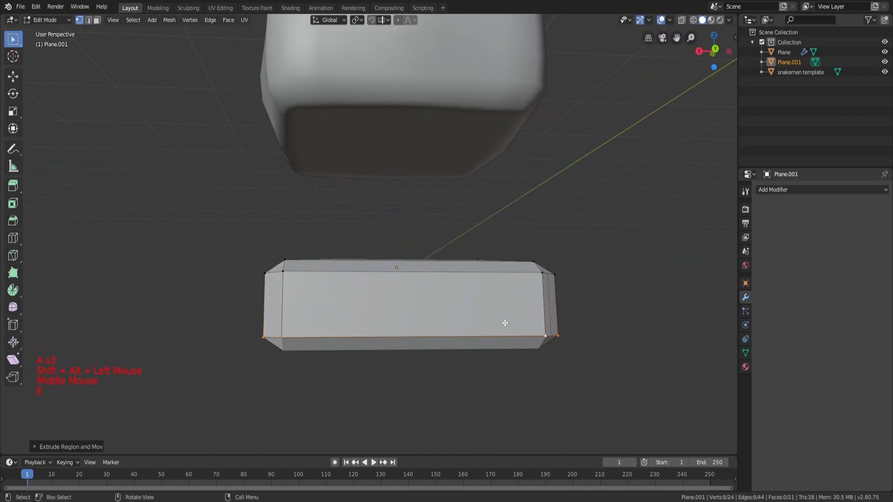
scroll(505, 323, down, 1)
key(a)
key(a)
- Extrude one lower side edge downward along the Z axis at the foot block's bottom bevel
middle_drag(403, 290, 191, 293)
scroll(438, 289, down, 3)
key(a)
key(a)
key(a)
scroll(424, 251, up, 5)
key(a)
key(a)
key(a)
click(181, 321)
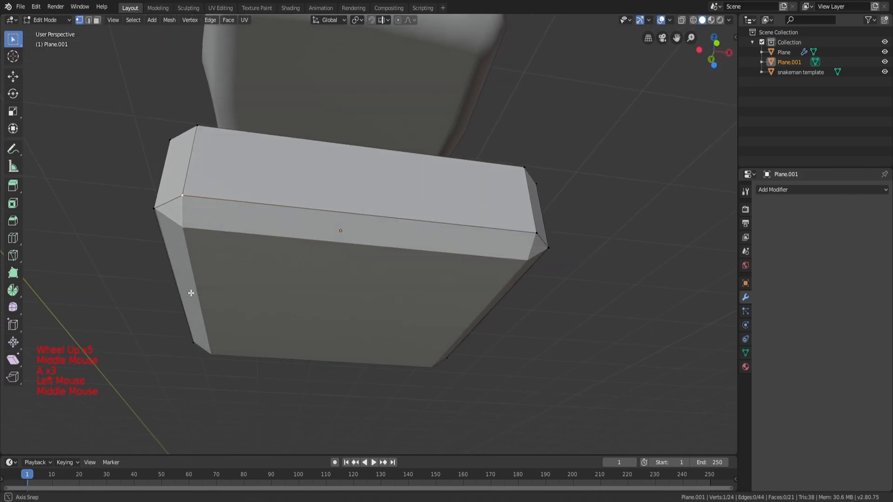
middle_drag(460, 229, 501, 244)
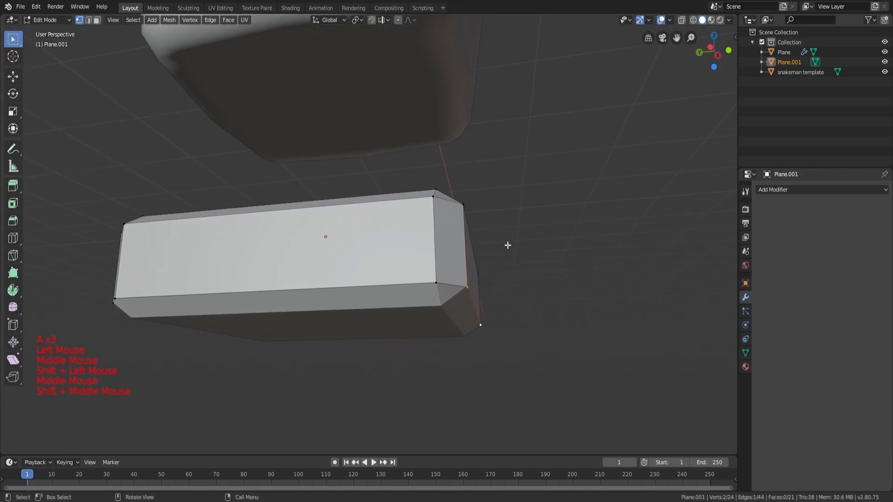
key(e)
key(z)
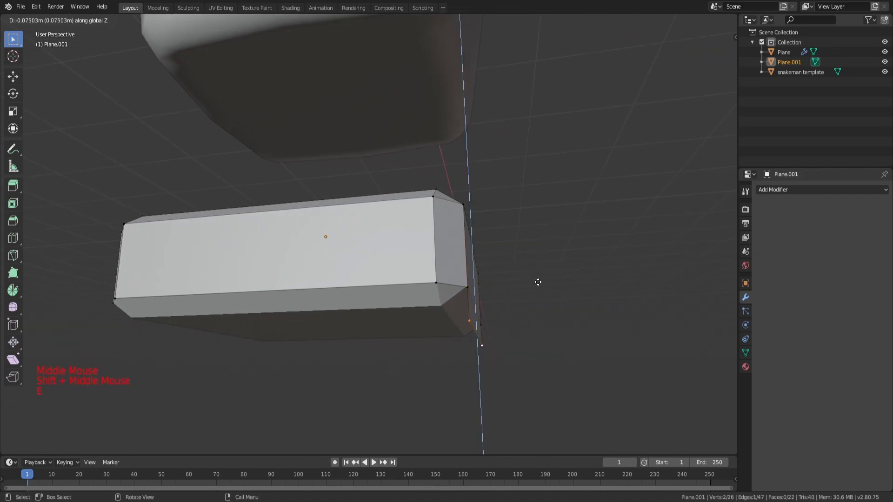
click(537, 273)
- Move the extruded edge inward along the Y axis and adjust its Z height to fit the bottom face's rim
key(g)
key(y)
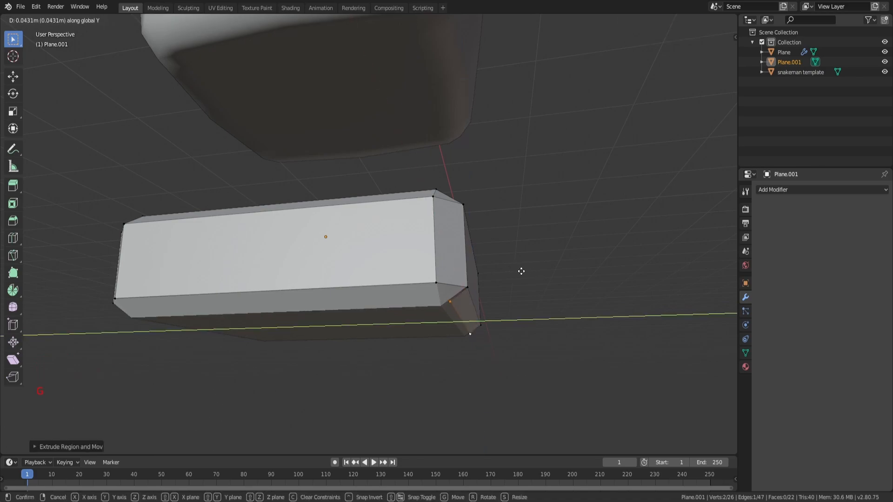
click(516, 274)
key(g)
key(z)
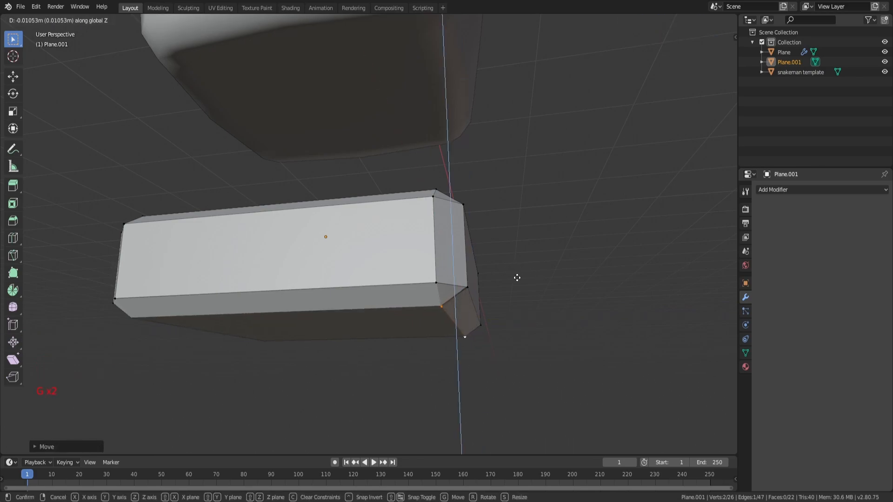
click(519, 277)
scroll(519, 277, up, 1)
middle_drag(518, 277, 442, 253)
scroll(442, 253, down, 2)
key(a)
key(a)
key(a)
- Extrude the bottom rim edge across the block's underside to the opposite rim, covering the bottom face
middle_drag(377, 250, 355, 230)
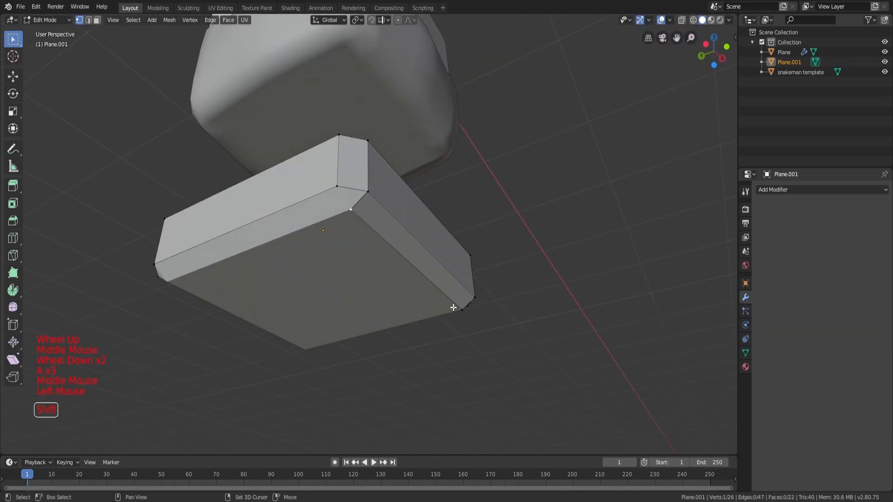
middle_drag(465, 317, 453, 261)
key(e)
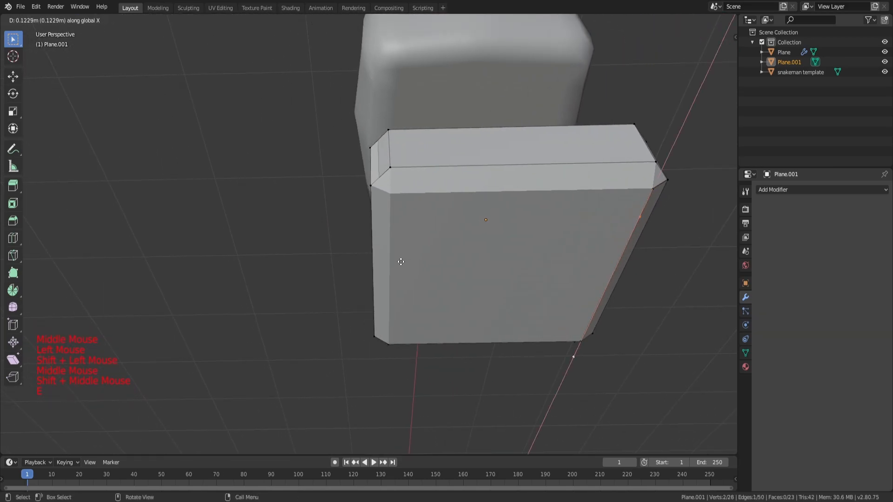
click(232, 269)
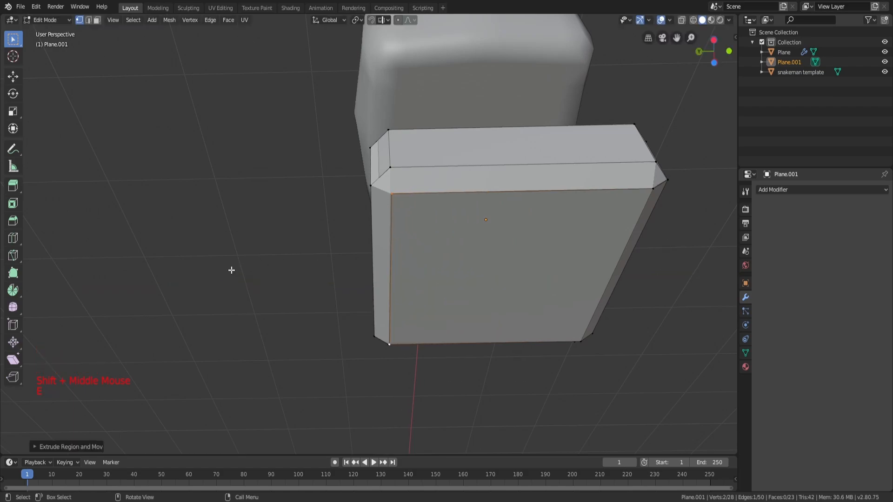
- Move the extruded bottom edge along the Y axis to meet the opposite rim, and clear the selection
key(g)
key(y)
click(231, 270)
middle_drag(229, 271, 401, 303)
key(a)
key(a)
key(a)
scroll(501, 263, up, 2)
middle_drag(500, 265, 498, 334)
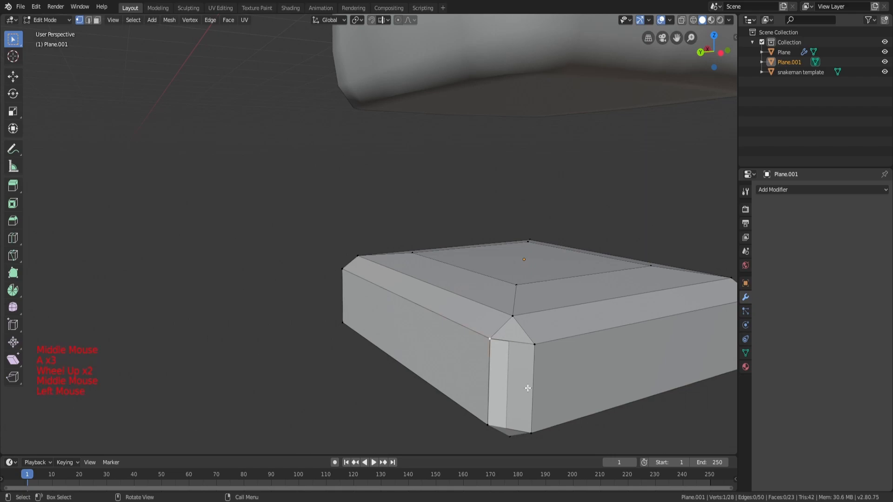
- Select the vertical edge at the foot block's bevelled corner and shift it slightly along the X axis to fit the template
middle_drag(525, 390, 400, 316)
scroll(398, 313, up, 2)
click(342, 345)
middle_drag(341, 345, 333, 292)
scroll(334, 291, down, 2)
shift+click(348, 267)
key(g)
key(x)
right_click(364, 261)
shift+click(325, 286)
middle_drag(325, 287, 488, 231)
key(g)
key(x)
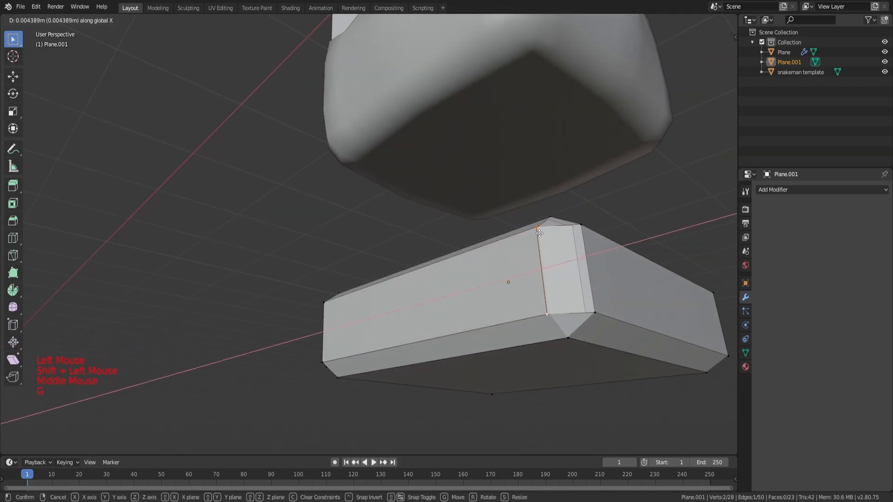
click(542, 235)
- Fill the open bevel strip between the bottom face and side wall, and its corner gaps, with new faces
middle_drag(542, 235, 357, 226)
scroll(402, 255, down, 2)
key(a)
key(a)
key(a)
click(356, 242)
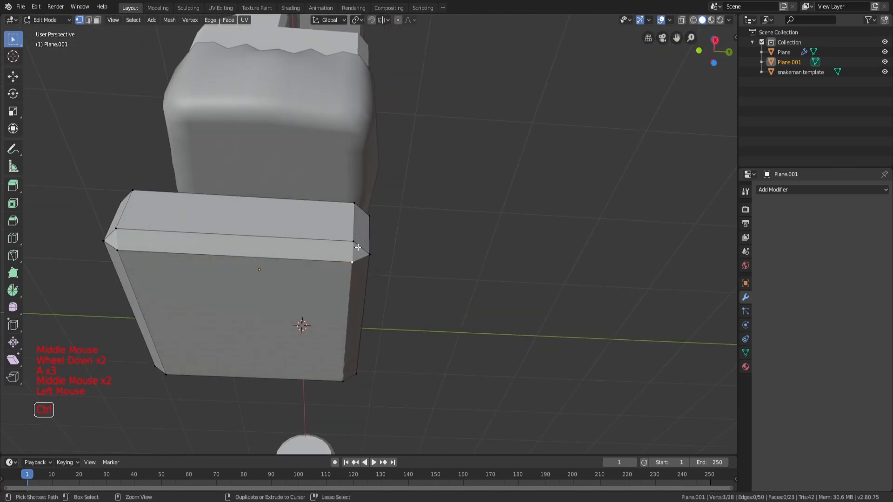
click(357, 242)
shift+click(352, 264)
ctrl+click(367, 261)
middle_drag(385, 263, 351, 292)
key(f)
click(313, 279)
click(516, 288)
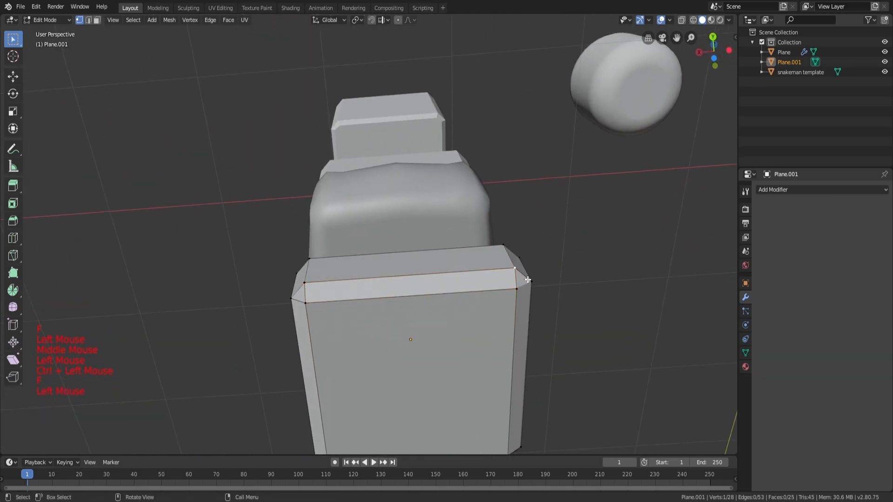
- Move the bottom corner vertex along the X axis and the neighbouring bevel vertex along the Y axis to fit the corner
middle_drag(547, 293, 361, 299)
scroll(559, 259, up, 2)
key(g)
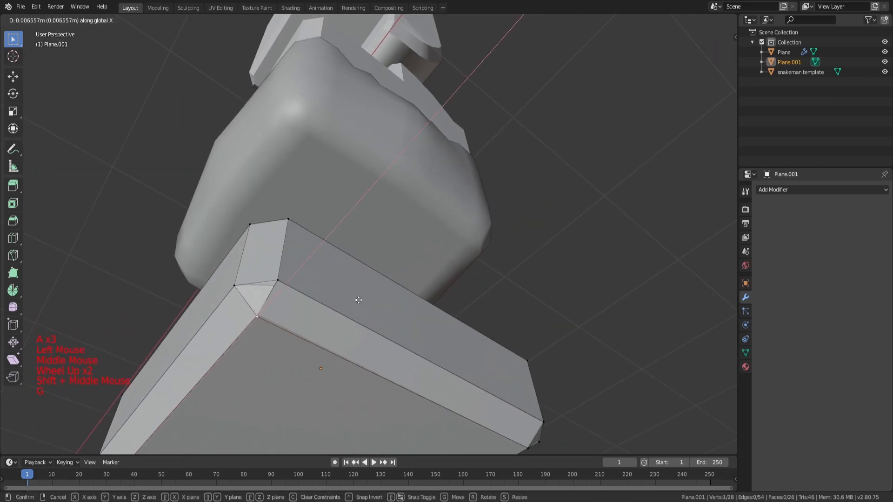
click(354, 300)
click(266, 280)
key(g)
key(y)
click(305, 272)
mouse_move(305, 272)
middle_down()
mouse_move(313, 295)
mouse_move(353, 315)
middle_up()
- Examine the foot block in wireframe and solid shading, and check its side and bevel faces by selecting them individually
key(z)
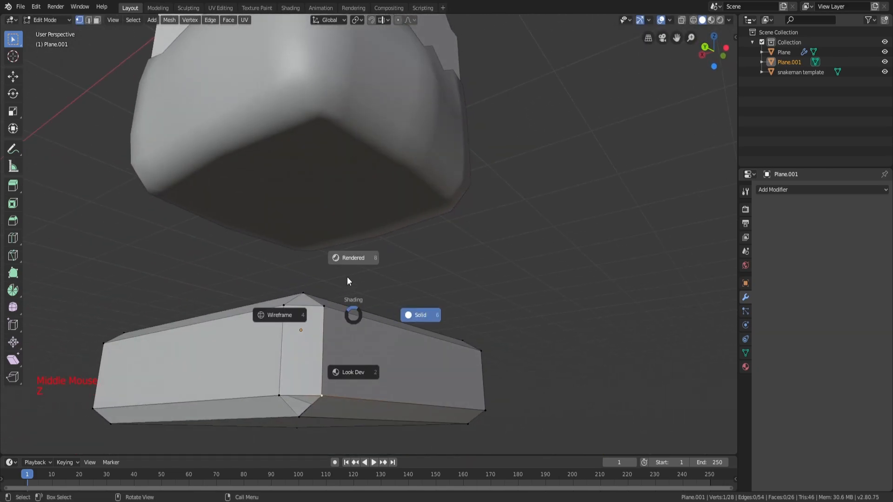
click(313, 294)
middle_drag(313, 294, 315, 309)
key(z)
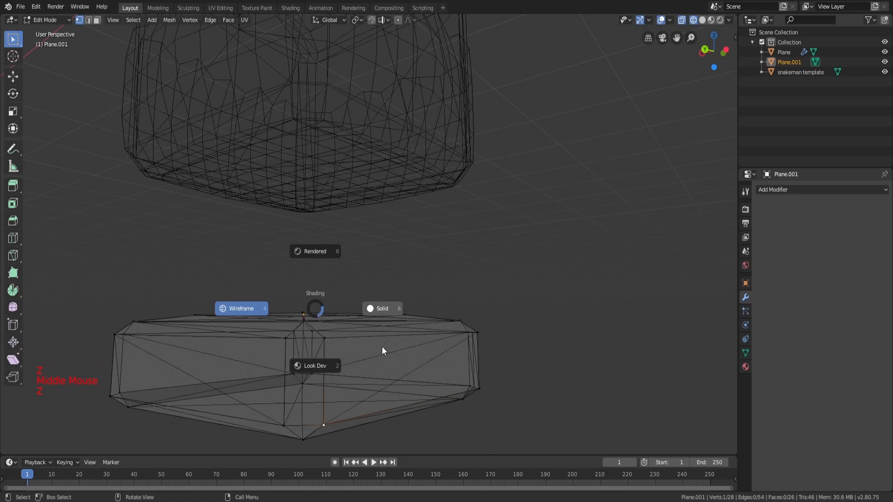
click(395, 309)
key(2)
middle_drag(429, 305, 387, 300)
click(365, 346)
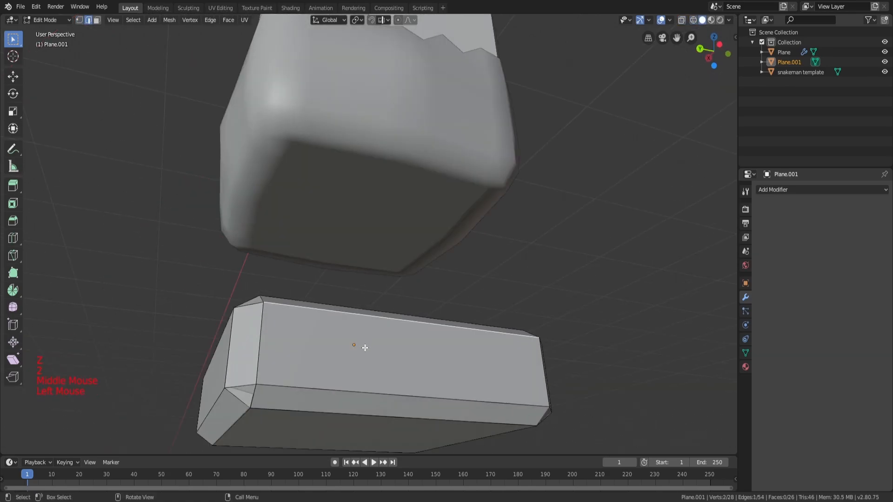
scroll(366, 347, down, 2)
key(3)
click(289, 310)
click(343, 306)
click(342, 334)
click(269, 322)
click(282, 353)
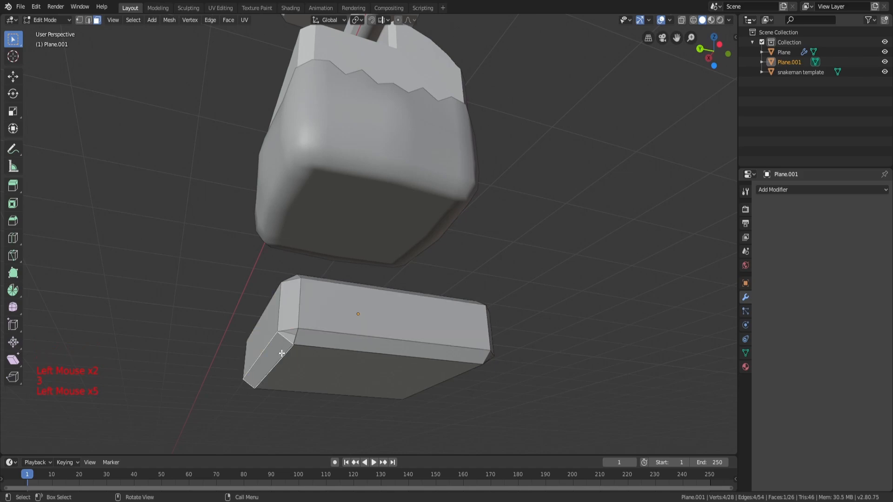
- Reposition the bottom corner vertex and fine-tune it along the X axis so the corner triangle covers the template
scroll(327, 343, up, 1)
middle_drag(347, 321, 355, 313)
scroll(355, 313, up, 3)
key(1)
click(205, 390)
middle_drag(205, 390, 235, 359)
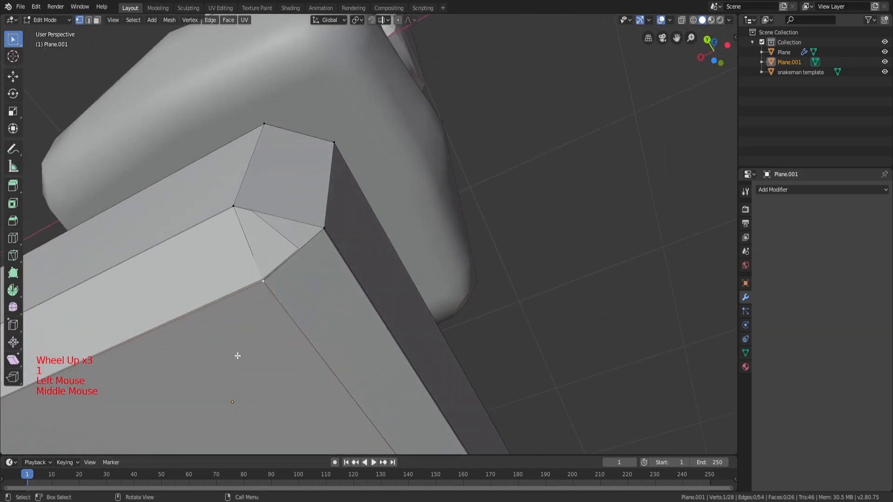
key(g)
click(282, 318)
middle_drag(281, 318, 404, 327)
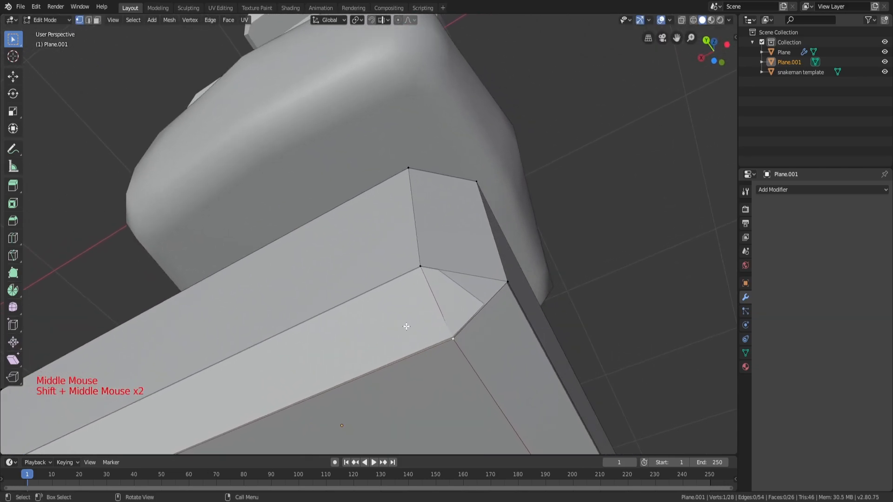
middle_drag(425, 279, 379, 288)
key(g)
key(y)
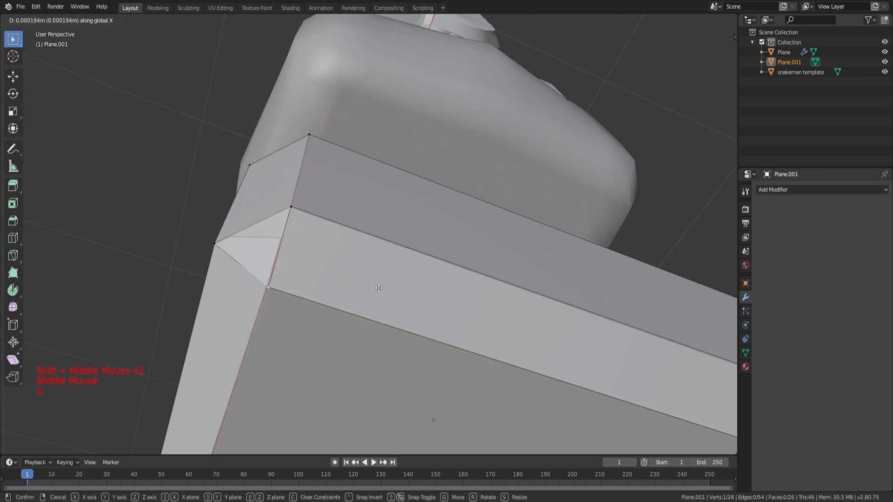
click(380, 289)
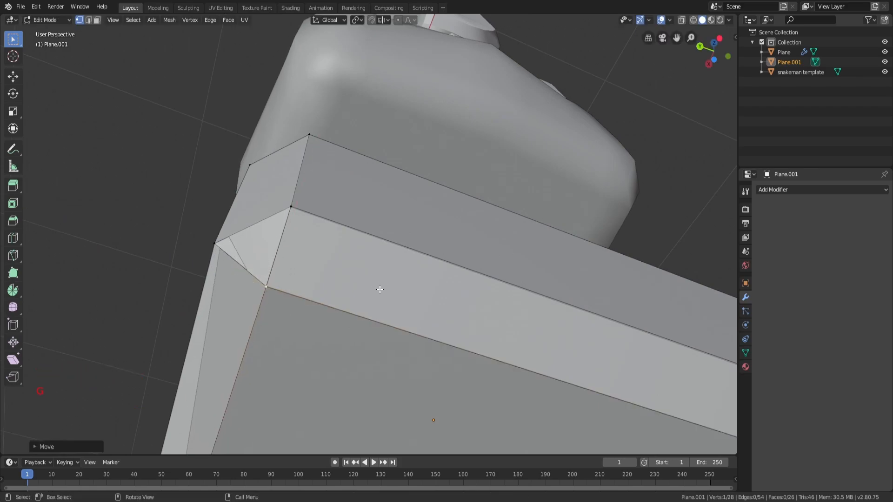
- Nudge the adjacent upper vertex of the corner triangle along the Y axis, and clear the selection
middle_drag(314, 205, 284, 339)
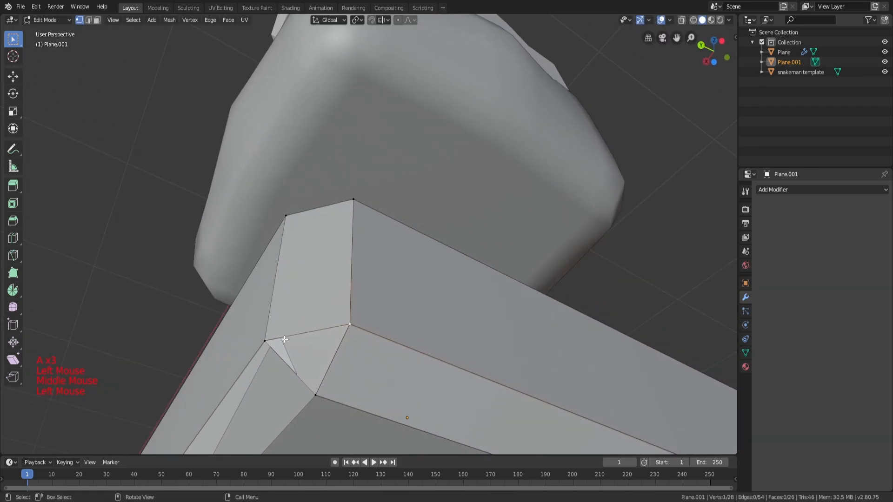
click(284, 339)
key(g)
key(y)
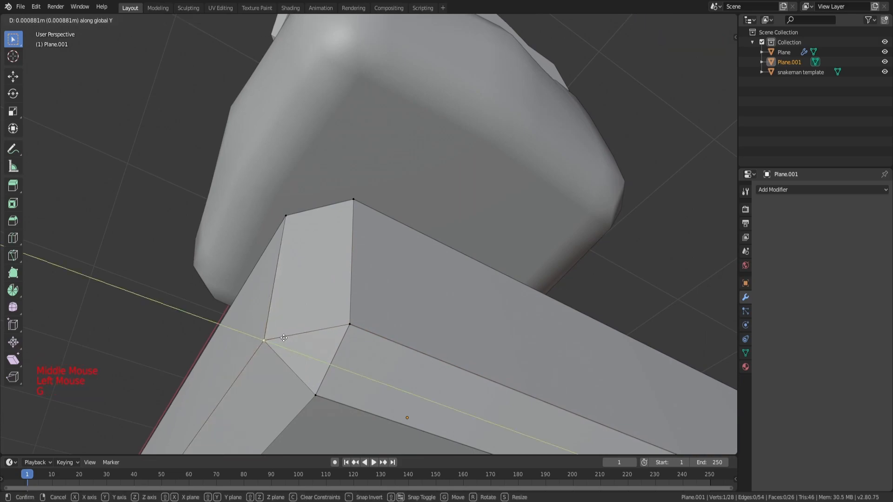
click(284, 338)
scroll(297, 338, down, 1)
key(a)
key(a)
- Fill the next open lower bevel strip and its corner gap with faces, and clear the selection
click(331, 348)
scroll(331, 348, down, 2)
middle_drag(518, 309, 568, 245)
click(550, 199)
key(f)
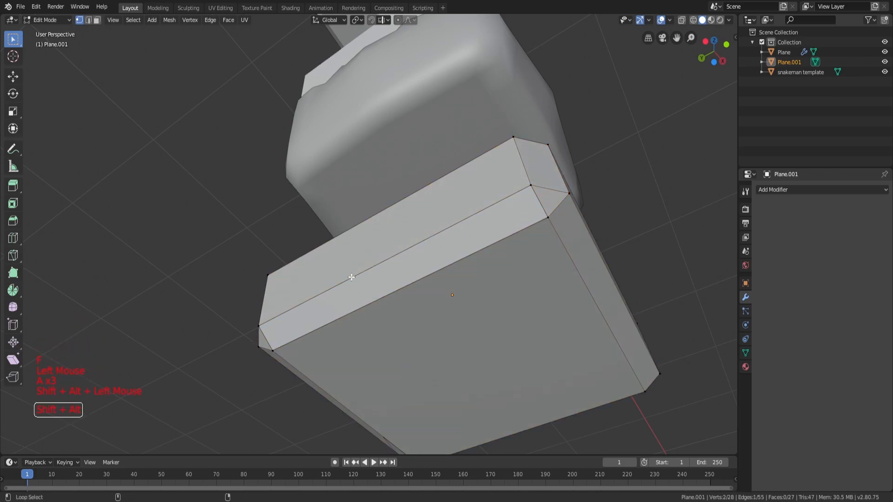
key(f)
scroll(368, 270, down, 1)
key(a)
scroll(437, 281, down, 1)
key(a)
key(a)
- Adjust the next bottom corner's vertices along the Y axis so the bevel faces sit over the template
middle_drag(437, 281, 325, 307)
scroll(474, 265, down, 1)
scroll(482, 313, up, 4)
click(325, 306)
key(g)
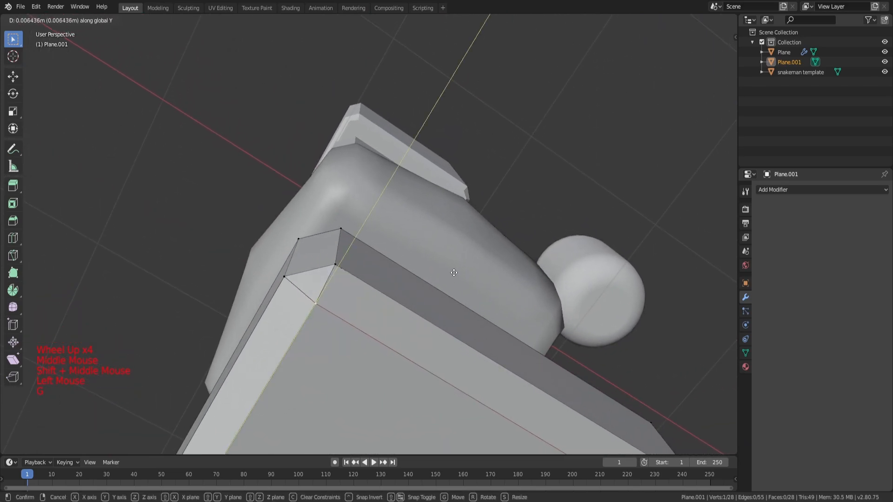
key(Escape)
middle_drag(451, 274, 407, 293)
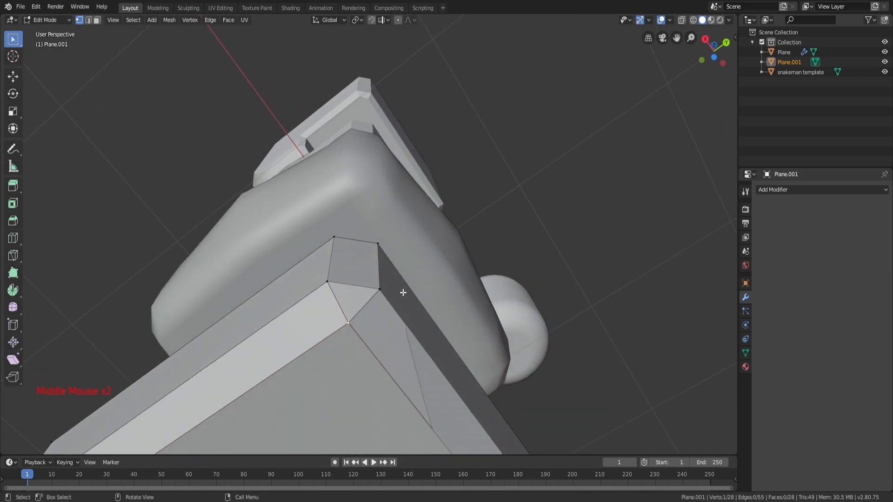
key(g)
key(y)
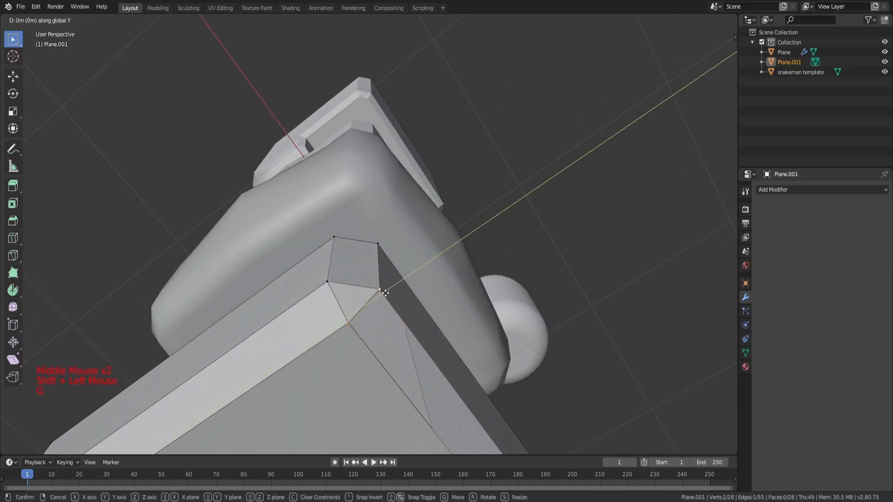
key(Return)
key(a)
key(a)
key(a)
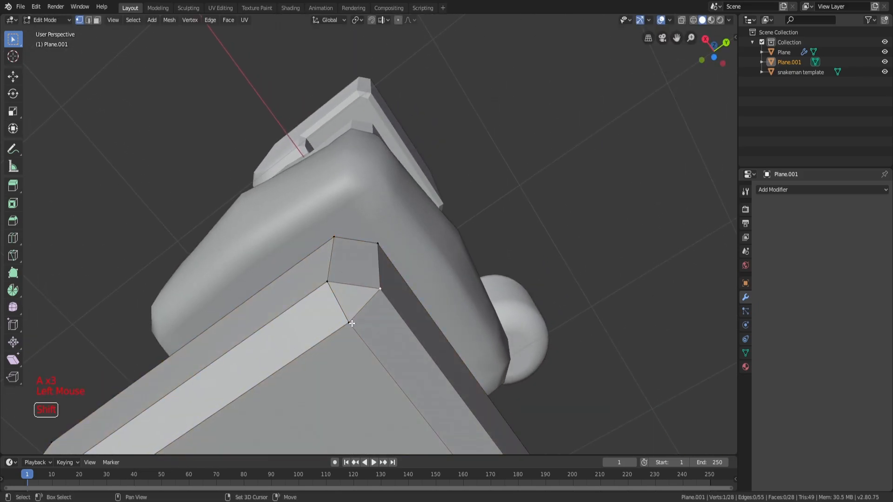
- Fill the last open bevel strip and remaining corner triangle around the bottom face, and clear the selection
scroll(361, 280, down, 2)
middle_drag(362, 280, 428, 348)
click(425, 352)
ctrl+click(421, 329)
key(f)
key(a)
key(a)
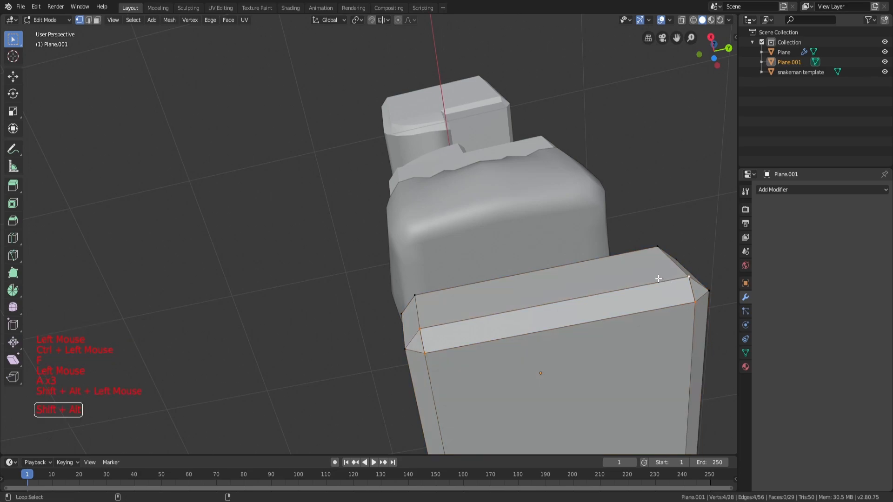
alt+shift+click(674, 283)
key(f)
scroll(660, 279, down, 3)
key(a)
key(a)
key(a)
middle_drag(661, 279, 497, 295)
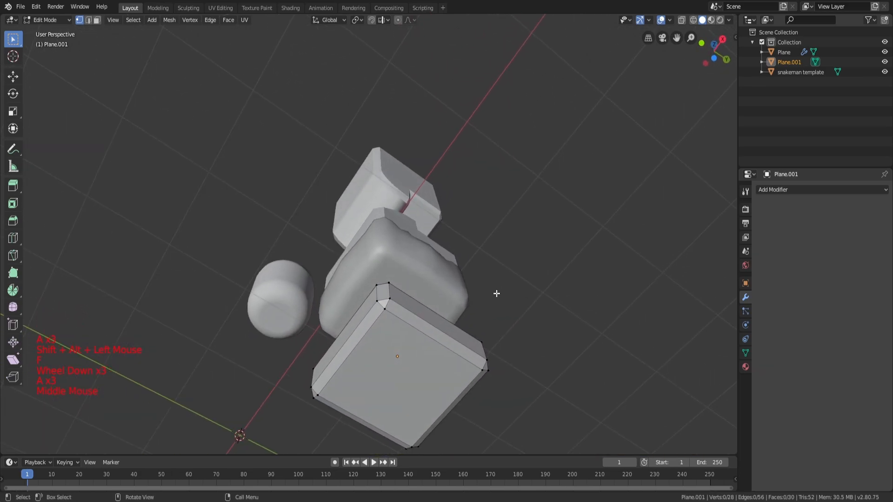
- Leave mesh editing and apply Shade Smooth to the foot block
key(Tab)
key(a)
key(a)
key(a)
click(412, 323)
middle_drag(412, 323, 411, 348)
right_click(411, 348)
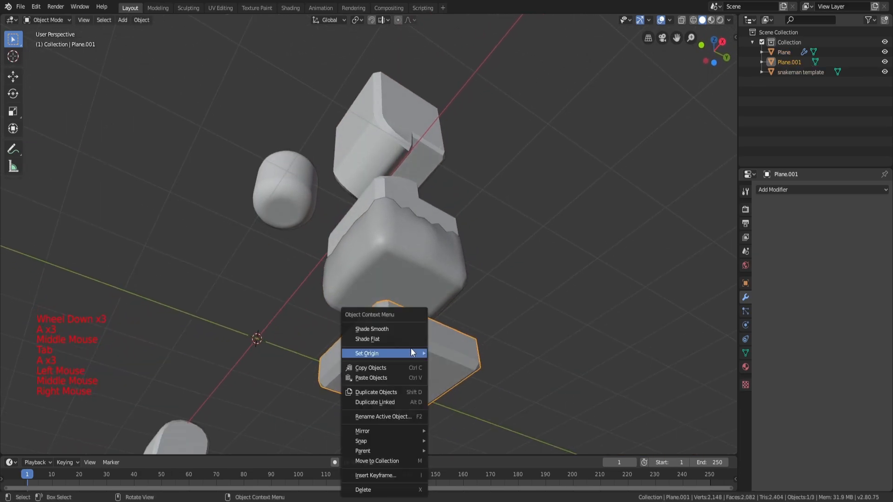
click(397, 328)
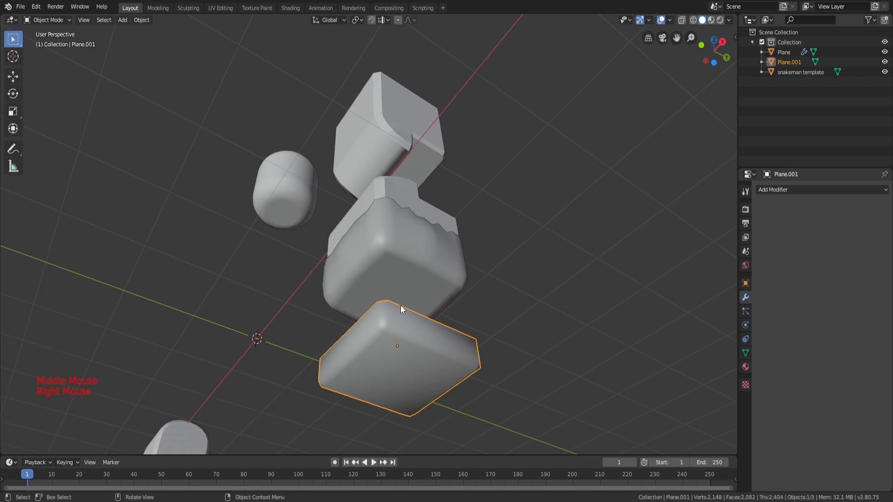
- Open the foot block's mesh for editing and cut centre edge loops that cross on its bottom face
middle_drag(406, 304, 405, 347)
scroll(415, 348, up, 4)
scroll(372, 338, down, 2)
key(Tab)
key(a)
key(a)
key(a)
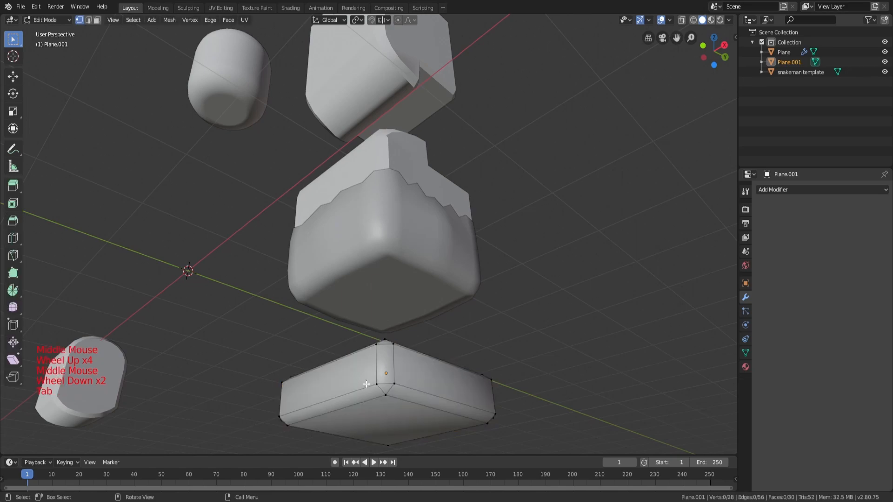
middle_drag(399, 407, 409, 388)
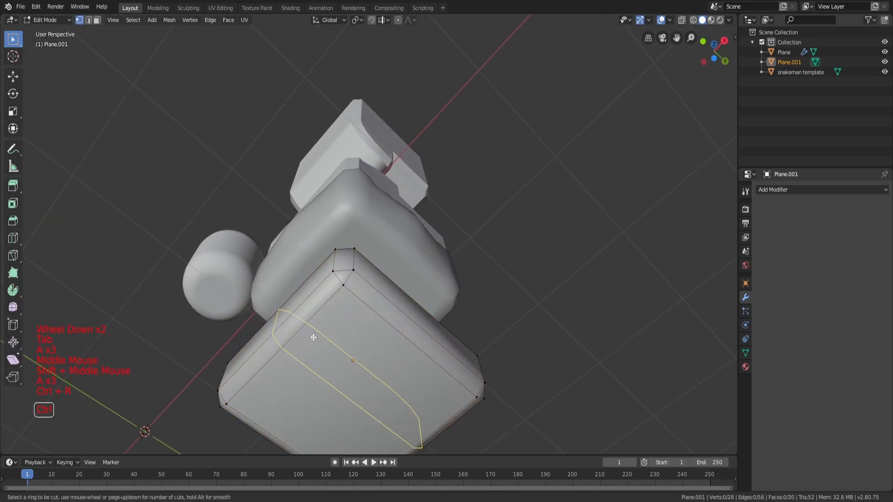
key(a)
key(a)
key(a)
click(420, 355)
right_click(421, 355)
key(a)
key(a)
key(a)
- Pull the centre vertex of the bottom face downward along the Z axis and clear the selection
click(362, 396)
middle_drag(390, 373, 330, 367)
key(g)
key(z)
click(408, 428)
key(a)
key(a)
key(a)
- Cut additional edge loops through the foot block on the sides of the centre loop
click(330, 367)
right_click(329, 368)
key(a)
key(a)
key(a)
click(292, 396)
right_click(298, 393)
key(a)
key(a)
key(a)
key(ctrl+r)
click(331, 374)
right_click(335, 375)
key(a)
key(a)
key(a)
- Cut the remaining edge loops in the other direction, giving three evenly spaced loops each way
middle_drag(357, 387, 410, 385)
key(ctrl+r)
click(405, 386)
right_click(405, 386)
key(a)
key(a)
key(a)
click(354, 370)
middle_drag(354, 371, 358, 390)
key(a)
key(a)
key(a)
click(358, 391)
key(a)
key(a)
key(a)
- Select the ring of vertices around the bottom face's centre, lower it along the Z axis, and leave mesh editing
key(c)
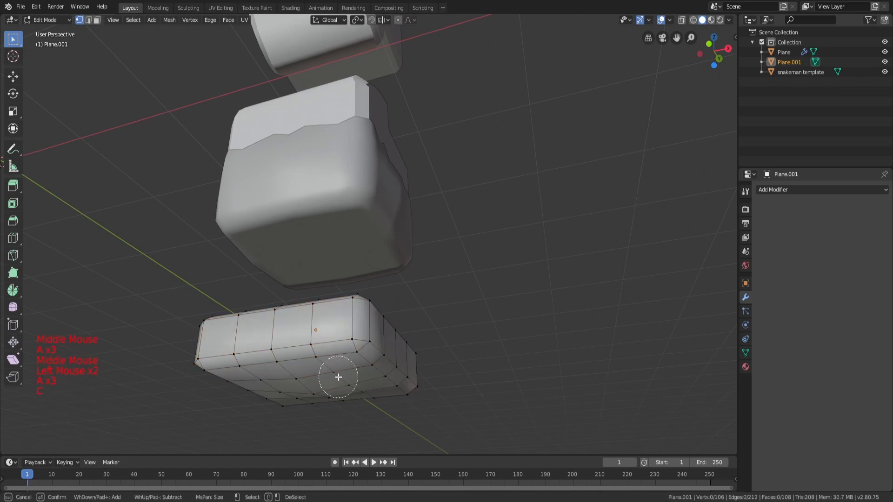
middle_drag(362, 389, 337, 355)
scroll(337, 354, down, 1)
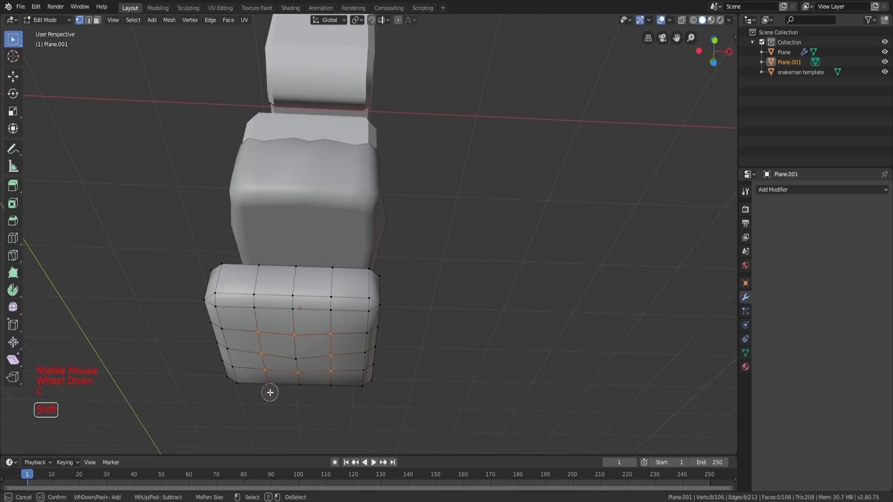
middle_drag(378, 350, 379, 373)
key(g)
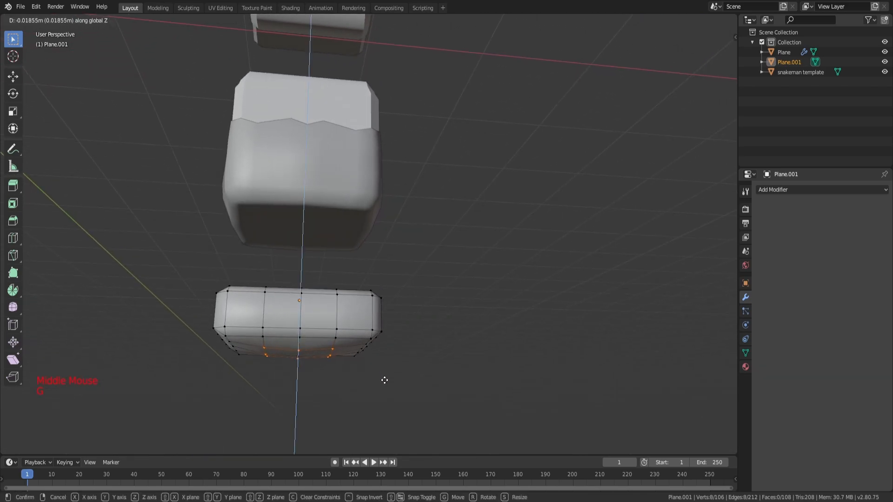
key(a)
key(Tab)
scroll(377, 356, down, 2)
key(a)
scroll(370, 338, down, 1)
key(a)
key(a)
- Add a cube and move it along the X and Z axes to sit beneath the foot block
middle_drag(370, 337, 362, 242)
scroll(362, 241, up, 2)
key(shift+a)
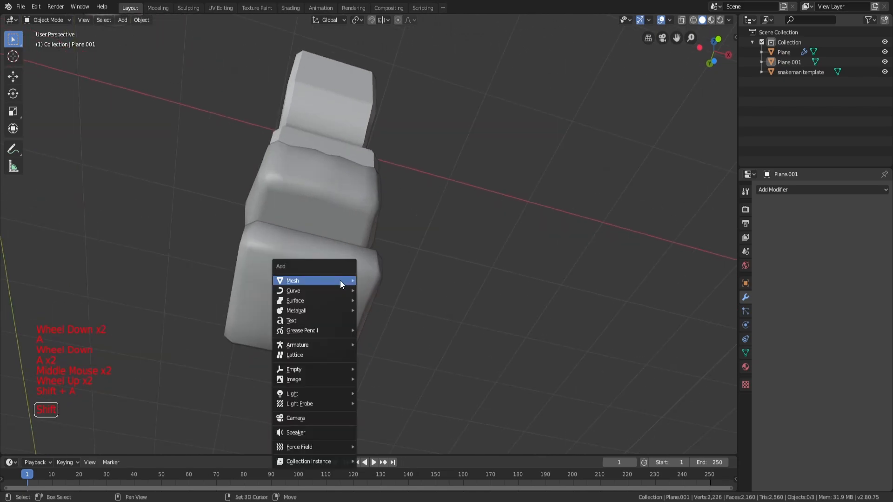
mouse_move(339, 281)
click(365, 288)
scroll(358, 257, down, 3)
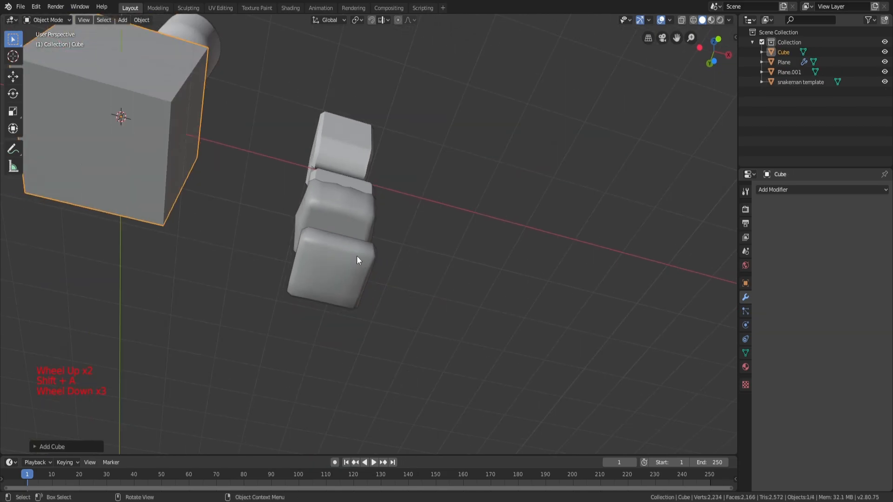
middle_drag(358, 257, 292, 272)
scroll(292, 273, down, 2)
key(g)
key(g)
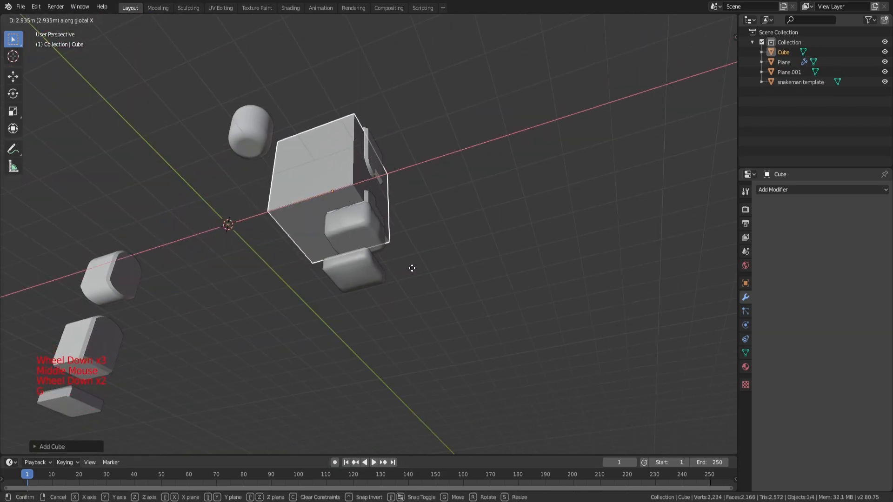
click(428, 384)
- Scale the cube down along the X axis and flatten it along the Z axis
middle_drag(428, 385, 434, 306)
key(s)
key(x)
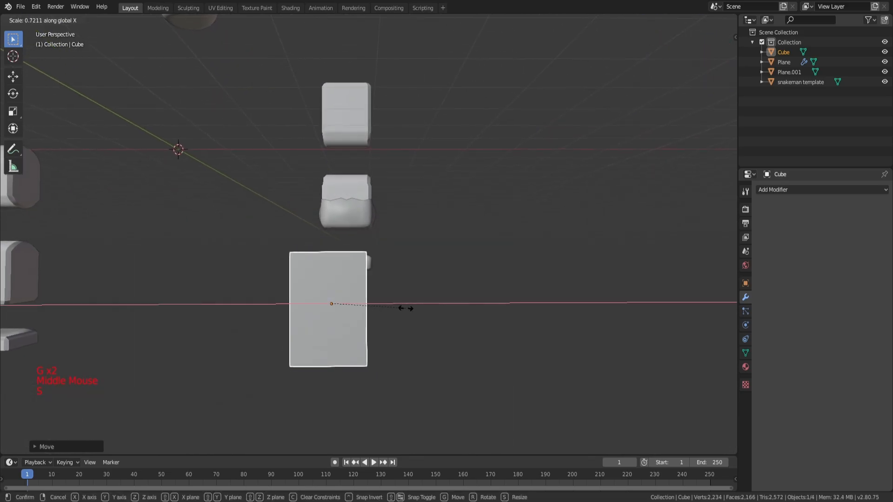
click(347, 304)
middle_drag(347, 303, 512, 290)
scroll(512, 291, up, 2)
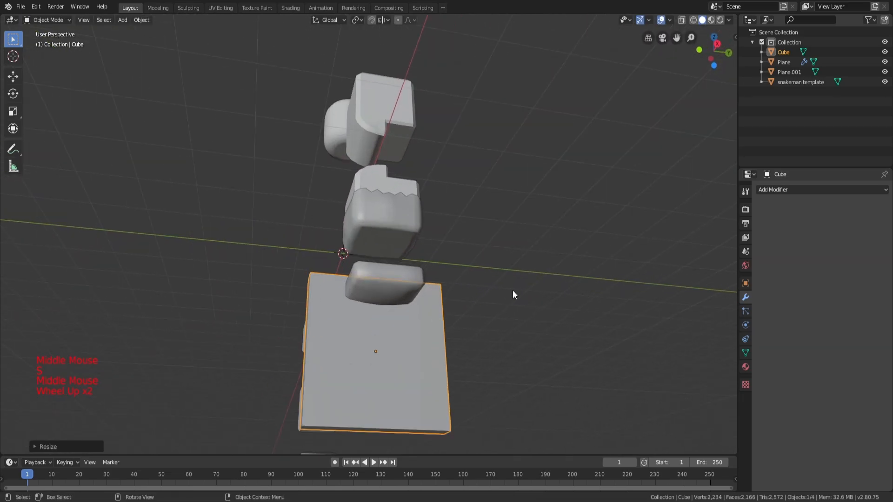
key(s)
key(z)
click(369, 342)
- Scale the flattened cube along the Y and X axes into a narrow bar slightly shorter than the foot block's depth
middle_drag(368, 342, 483, 279)
key(s)
key(y)
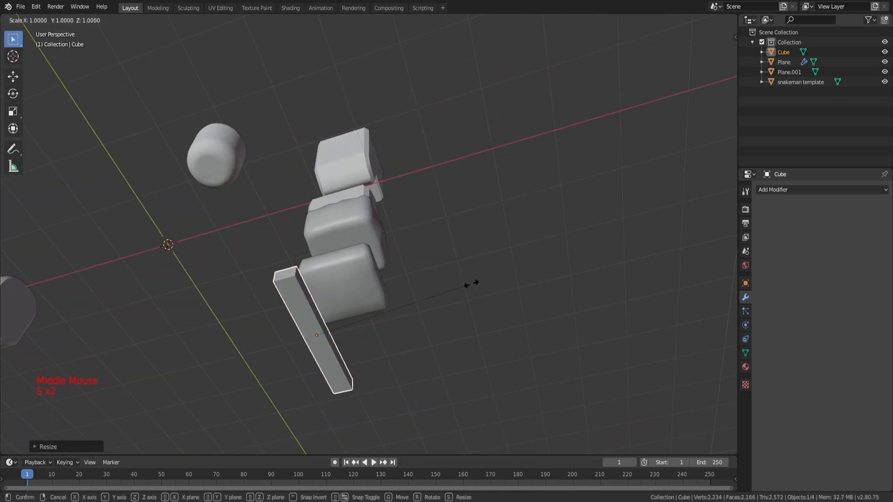
click(358, 316)
key(s)
key(x)
click(403, 302)
middle_drag(387, 308, 350, 289)
key(s)
key(y)
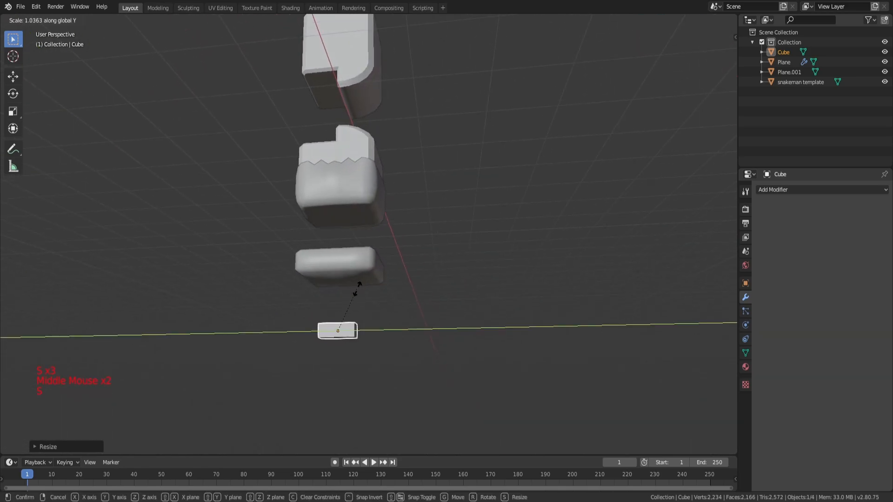
click(420, 291)
- Raise the bar along the Z axis until it rests against the underside of the foot block
key(g)
key(z)
click(409, 239)
scroll(408, 240, up, 2)
mouse_move(409, 239)
middle_down()
mouse_move(339, 184)
mouse_move(339, 251)
mouse_move(410, 229)
middle_up()
scroll(339, 184, up, 2)
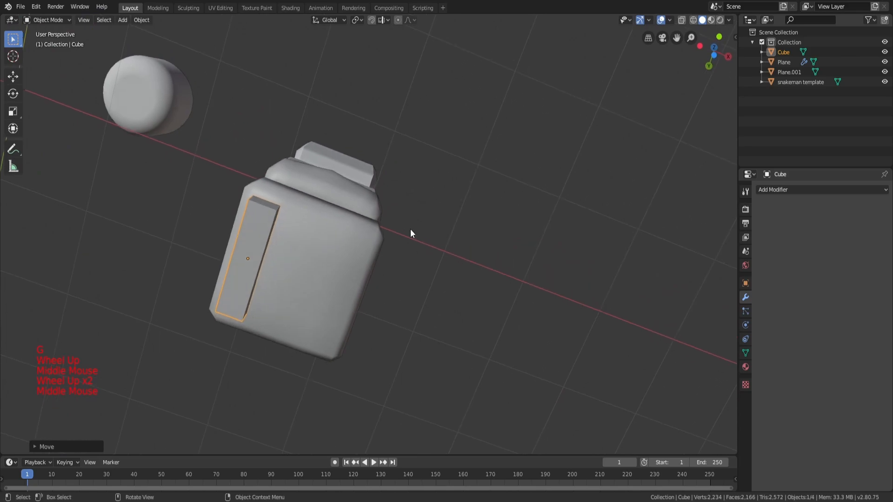
- Add a Subdivision Surface modifier to the bar, apply it, and stretch the resulting faceted shape along the Y axis
click(781, 190)
click(725, 354)
mouse_move(470, 265)
middle_down()
mouse_move(356, 255)
mouse_move(414, 242)
mouse_move(455, 269)
middle_up()
click(799, 217)
scroll(431, 260, up, 3)
key(s)
key(x)
key(y)
click(455, 251)
- Select the vertex at one pointed end of the faceted bar, shift it along the X axis, and leave mesh editing
key(Tab)
key(a)
key(a)
key(a)
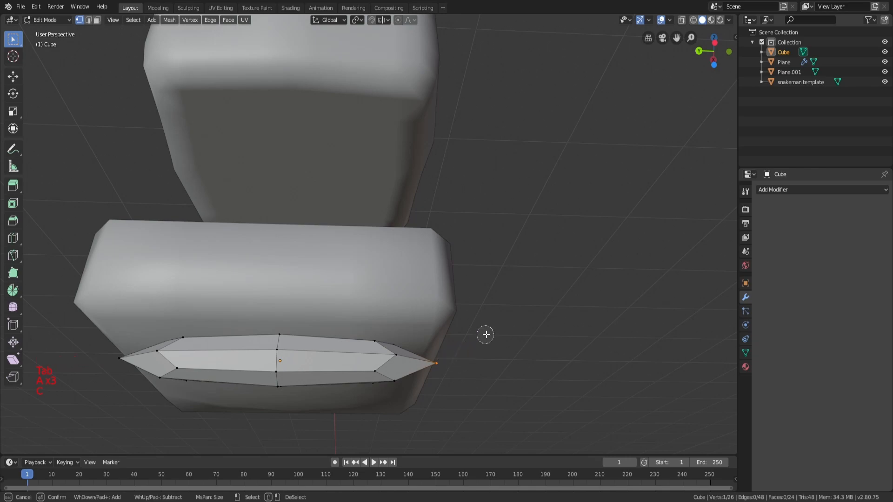
key(g)
key(x)
click(451, 334)
key(Tab)
- Reposition the faceted bar near the edge of the foot's underside and rescale it to fit
scroll(430, 302, down, 2)
key(g)
click(454, 302)
middle_drag(455, 302, 330, 259)
scroll(346, 245, up, 2)
scroll(331, 259, down, 2)
key(s)
click(387, 283)
- Duplicate the faceted bar beside the original, rescale the copy, and adjust its height along the Z axis
middle_drag(387, 282, 393, 247)
key(shift+d)
click(379, 261)
key(s)
click(418, 221)
key(g)
key(z)
click(408, 238)
key(g)
key(z)
click(402, 243)
- Move the second faceted bar along the Y axis across the foot's underside
middle_drag(403, 227, 366, 208)
key(g)
key(y)
click(446, 251)
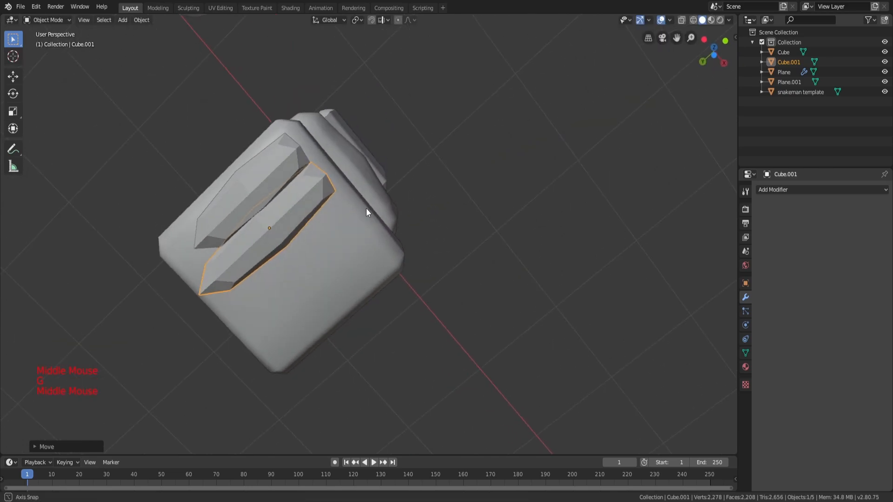
- Duplicate the second faceted bar twice along the X axis, making a row of four bars under the foot
key(shift+d)
key(x)
click(391, 234)
key(shift+d)
key(x)
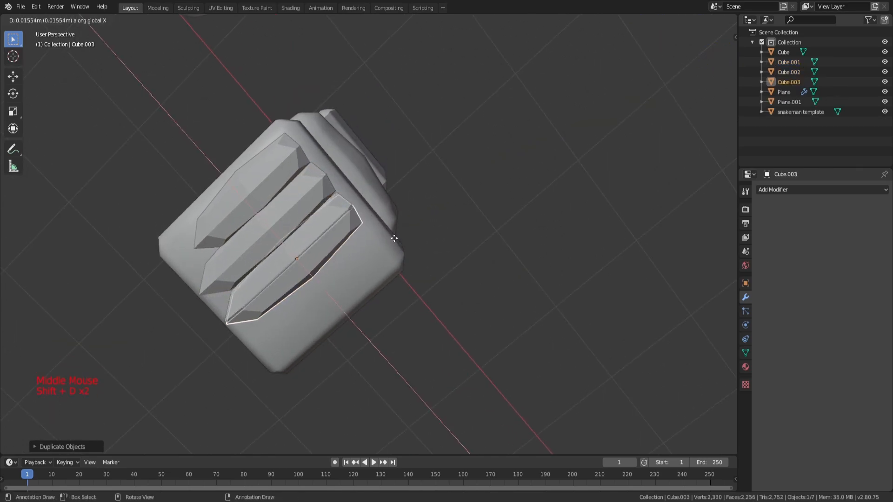
click(418, 262)
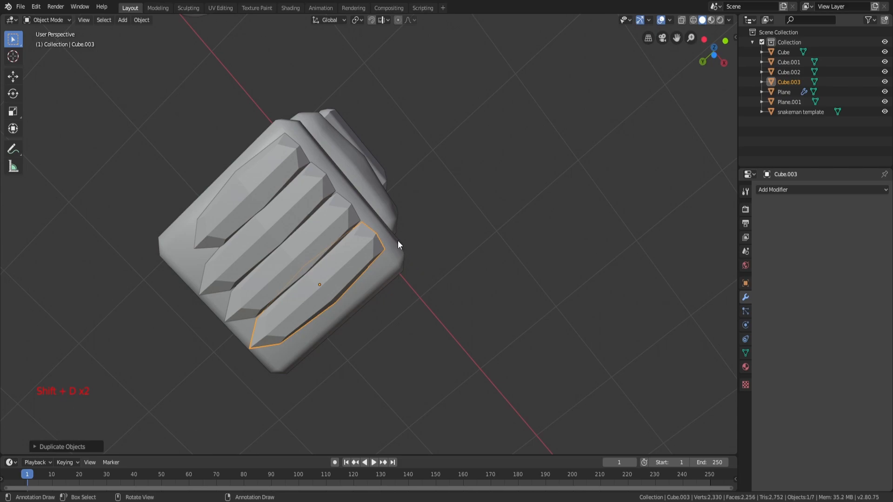
middle_drag(398, 242, 333, 268)
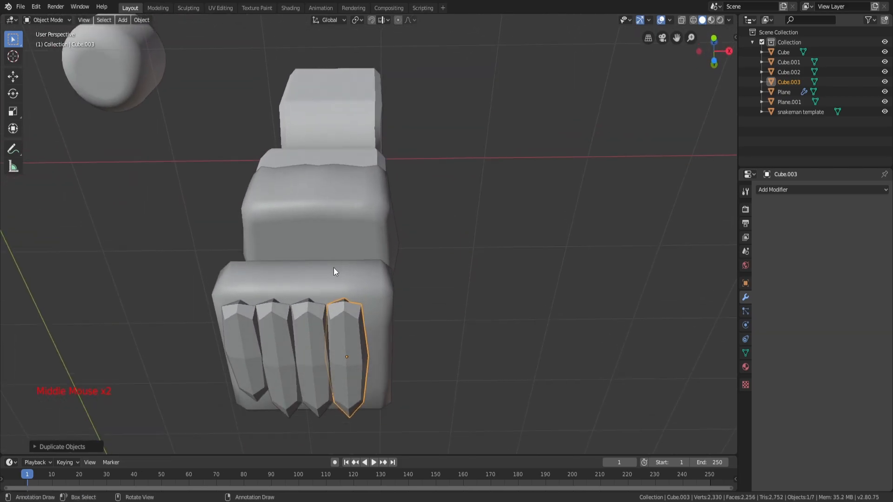
- Select all four faceted bars under the block and move them together along the X axis
shift+click(310, 322)
shift+click(280, 337)
shift+click(247, 331)
key(g)
key(x)
click(255, 335)
- Open the mesh of the fourth faceted bar for editing
click(358, 325)
middle_drag(356, 325, 279, 372)
key(Tab)
middle_drag(371, 376, 418, 328)
key(a)
key(a)
right_click(343, 354)
key(g)
key(z)
right_click(352, 343)
- Circle-select the vertices at the fourth bar's blunt end in wireframe and raise them along the Z axis
key(z)
click(321, 342)
key(c)
click(348, 358)
key(z)
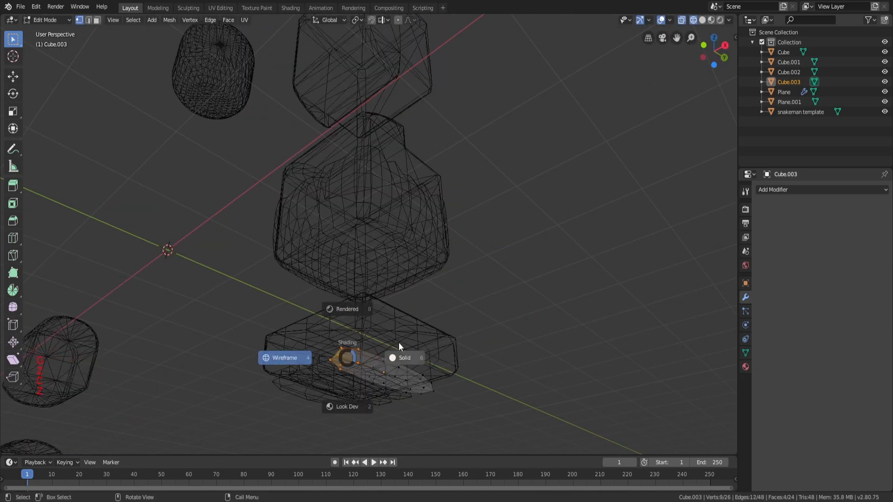
click(384, 350)
key(g)
key(z)
key(a)
key(a)
key(a)
middle_drag(412, 324, 370, 328)
key(Tab)
- Edit the third faceted bar and raise its blunt-end vertices along the Z axis
click(325, 361)
key(Tab)
key(a)
key(a)
key(a)
key(z)
key(c)
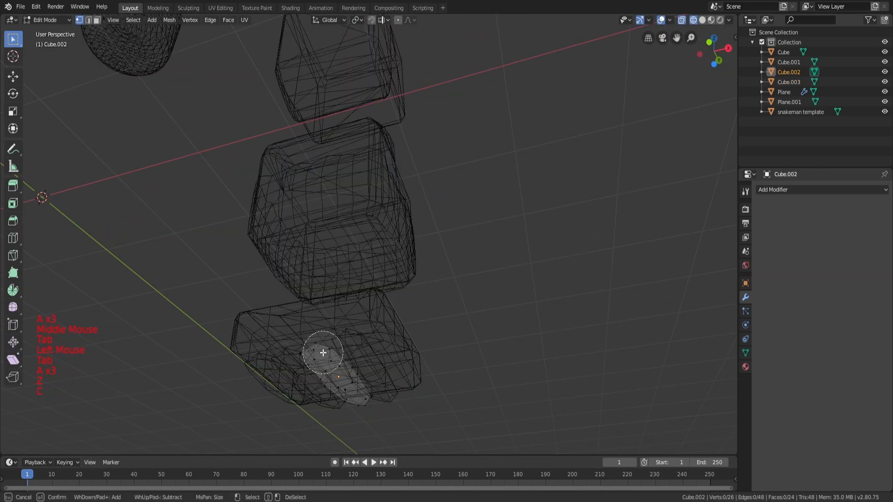
key(z)
mouse_move(385, 361)
middle_down()
mouse_move(352, 320)
mouse_move(305, 351)
mouse_move(336, 345)
mouse_move(313, 389)
middle_up()
key(g)
key(z)
key(Tab)
- Edit the second faceted bar and raise its blunt-end vertices about 0.07 m along the Z axis
click(313, 389)
key(Tab)
key(a)
key(a)
key(a)
key(z)
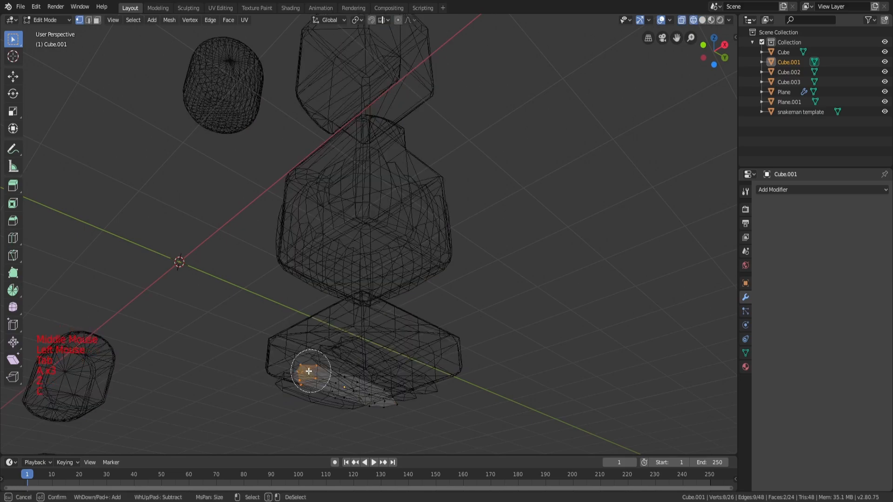
key(z)
key(g)
key(z)
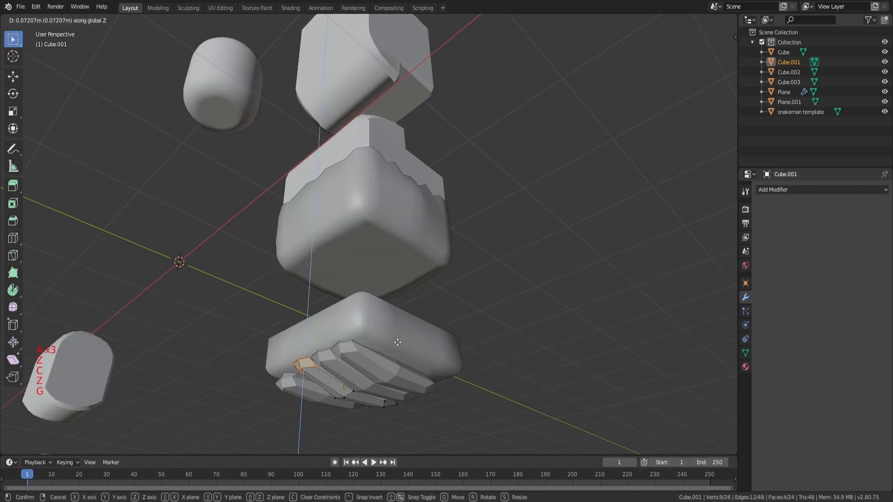
click(397, 342)
middle_drag(396, 343, 367, 341)
key(Tab)
- Raise the blunt-end vertices of the first, shorter bar along the Z axis, return to Object Mode and deselect everything
key(Tab)
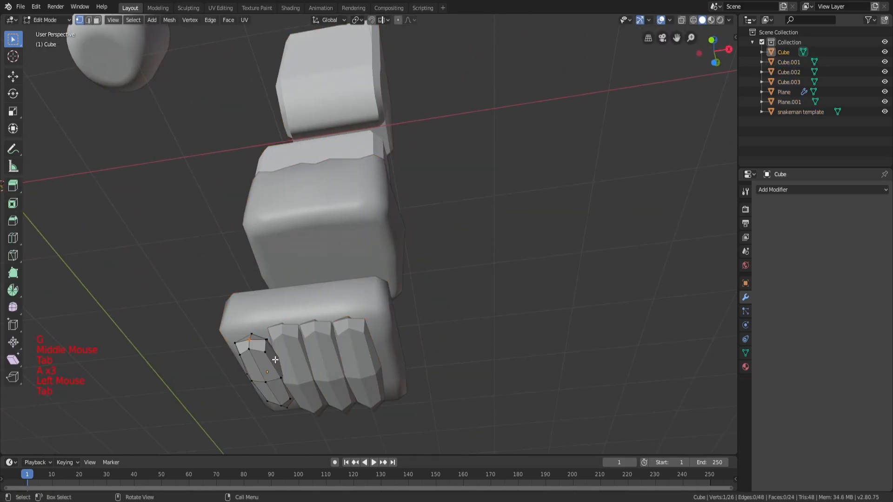
key(z)
key(a)
key(a)
key(a)
key(c)
key(z)
key(g)
key(z)
click(399, 320)
key(Tab)
scroll(386, 323, down, 3)
key(a)
key(a)
key(a)
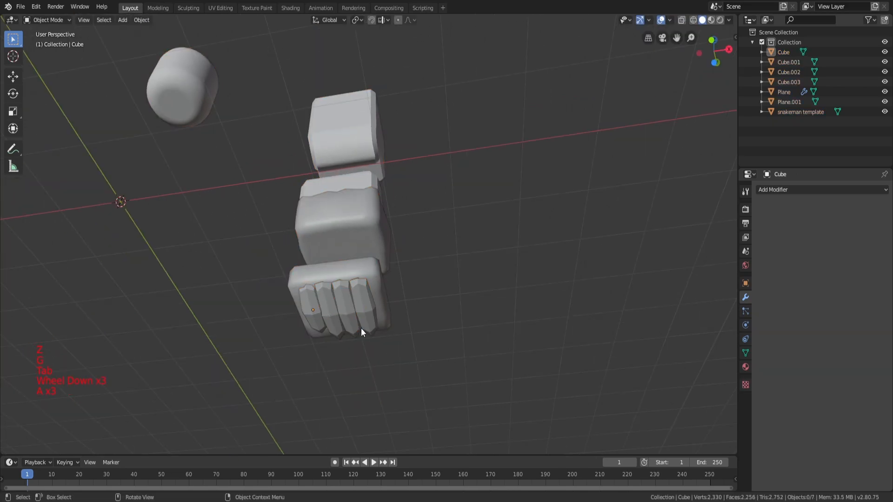
- Select the four finger bars and rotate them together 90° around the global Z axis
middle_drag(370, 328, 387, 344)
scroll(379, 343, down, 5)
key(a)
key(a)
key(a)
middle_drag(347, 275, 387, 244)
scroll(376, 301, up, 4)
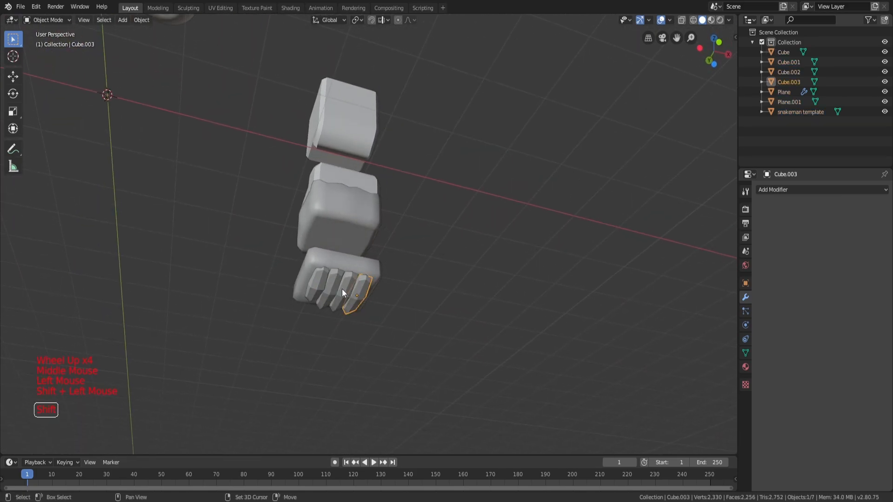
shift+click(319, 288)
scroll(390, 288, up, 3)
shift+middle_drag(390, 288, 345, 241)
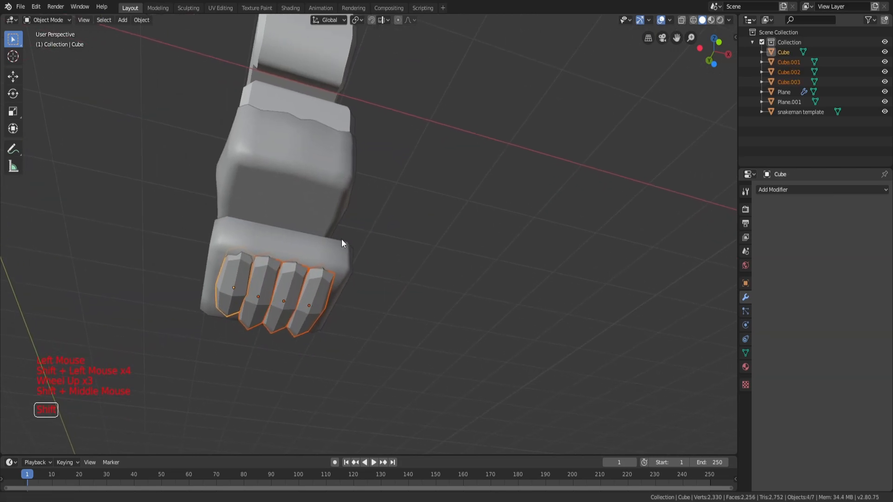
key(r)
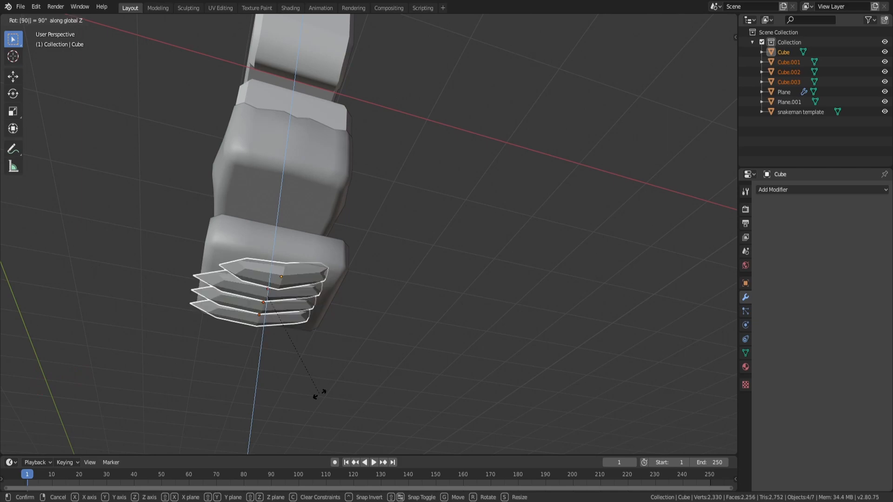
click(320, 395)
- Reposition the rotated row of finger bars under the hand block and deselect it
middle_drag(320, 394, 428, 244)
key(g)
click(320, 296)
key(a)
key(a)
key(a)
- Duplicate one of the finger bars and place the copy along the Y axis to serve as a thumb
click(434, 263)
key(shift+d)
key(y)
click(326, 263)
middle_drag(399, 207, 442, 232)
key(r)
key(x)
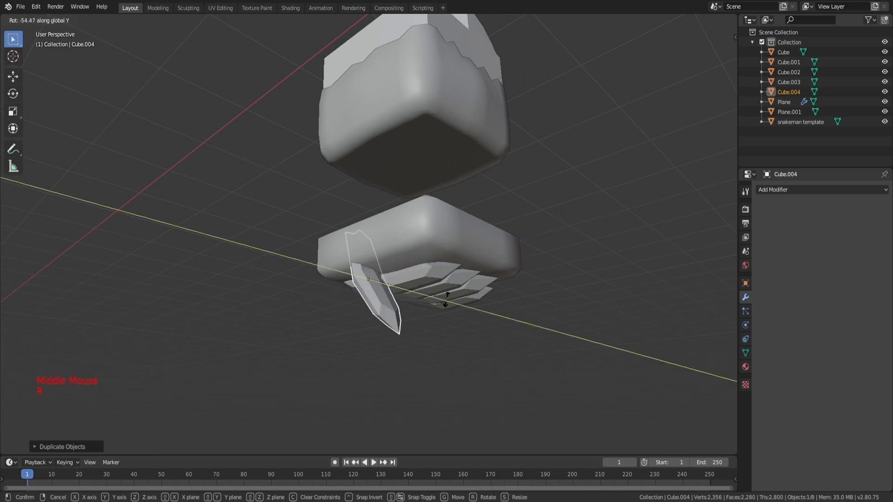
key(Escape)
key(r)
key(z)
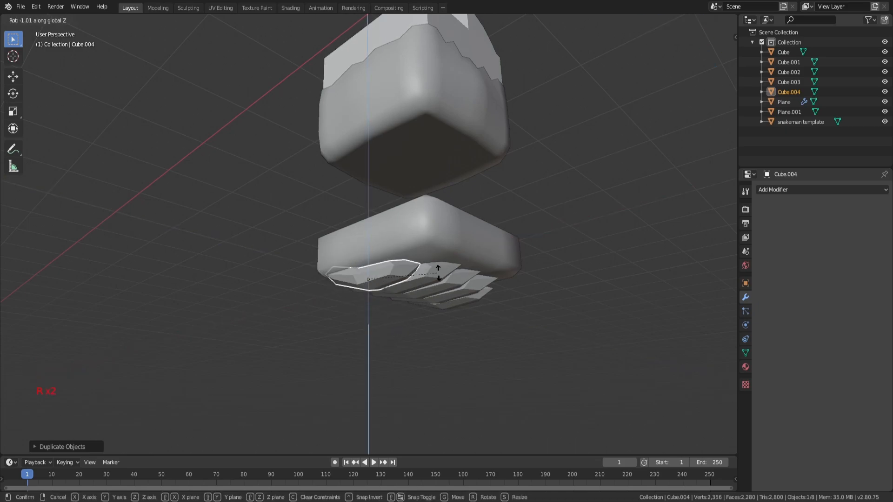
click(437, 273)
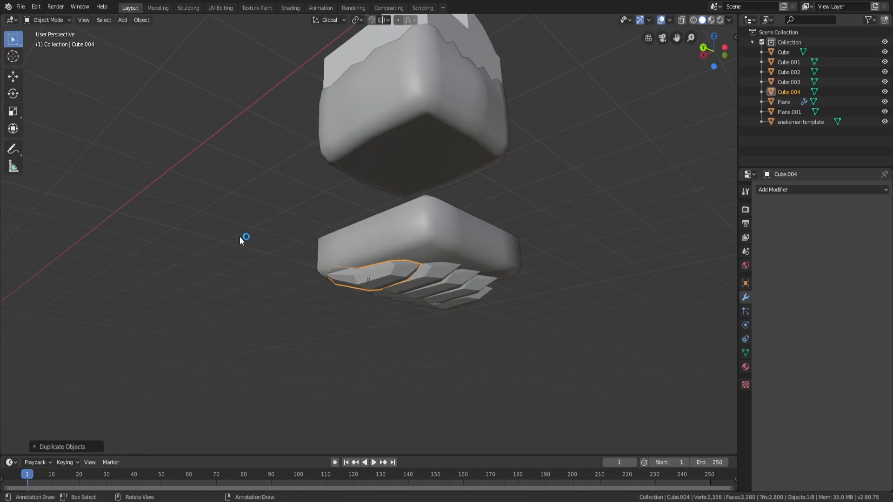
- Rotate the thumb bar around the global Z axis so it lies across the fingers
middle_drag(240, 240, 447, 251)
key(r)
key(z)
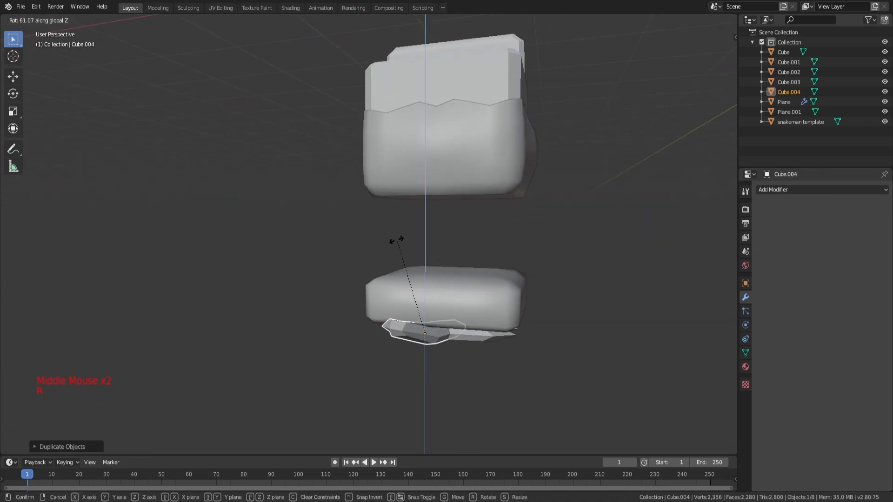
click(358, 255)
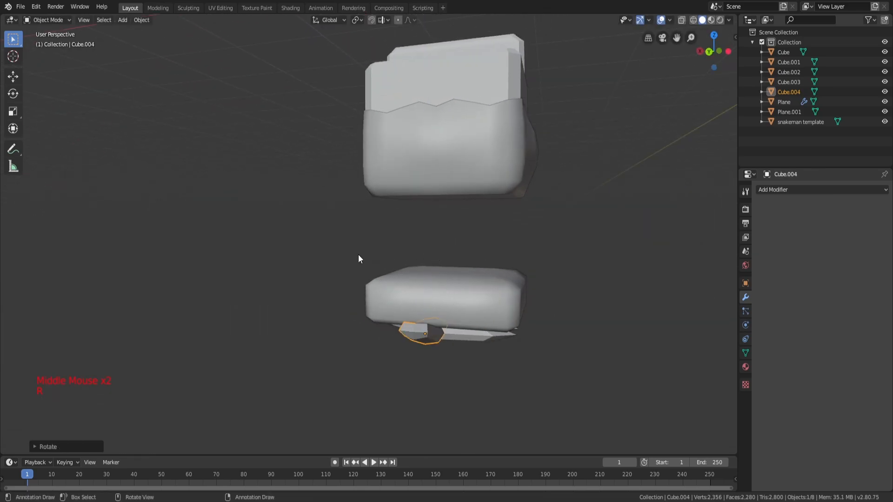
- Move the thumb bar about -0.2 m along the Y axis and shift it in the negative X direction
middle_drag(544, 338, 517, 235)
key(g)
key(y)
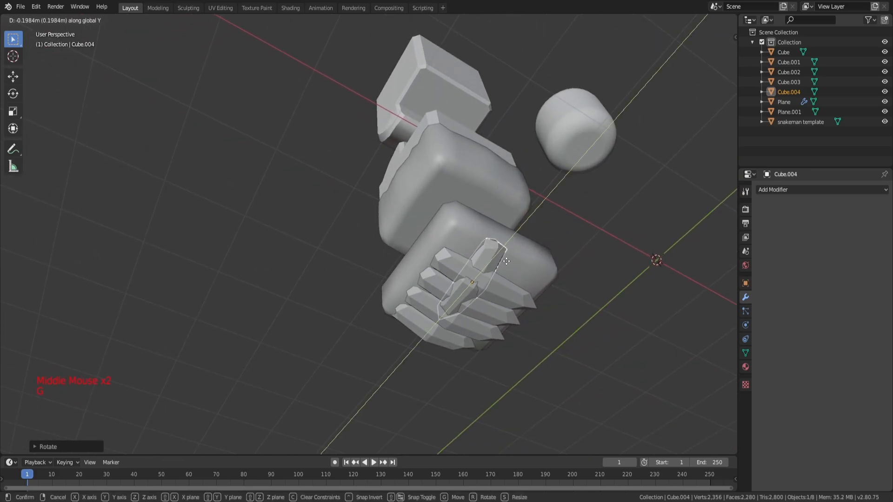
click(507, 261)
key(g)
key(x)
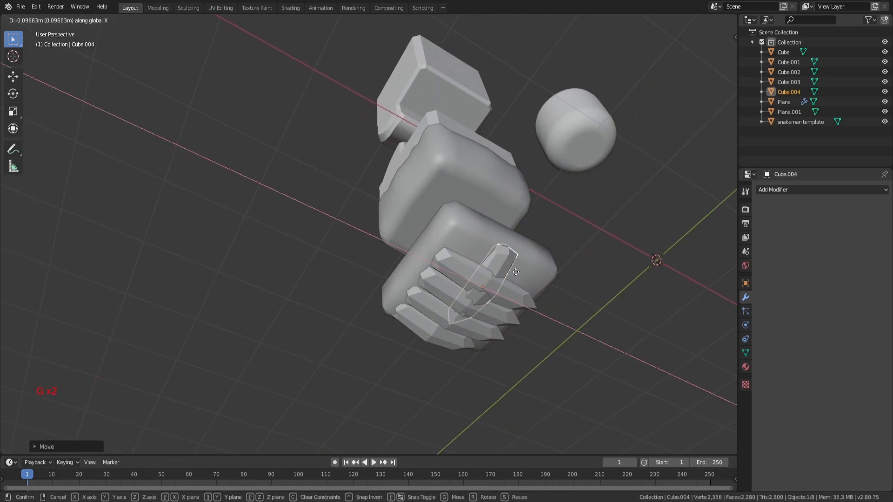
- Rotate the thumb bar to adjust its angle across the finger bars
middle_drag(535, 277, 560, 291)
key(r)
click(555, 267)
key(g)
key(x)
key(y)
right_click(556, 278)
- Lower the thumb bar about 0.02 m along the Z axis and deselect everything
key(g)
key(z)
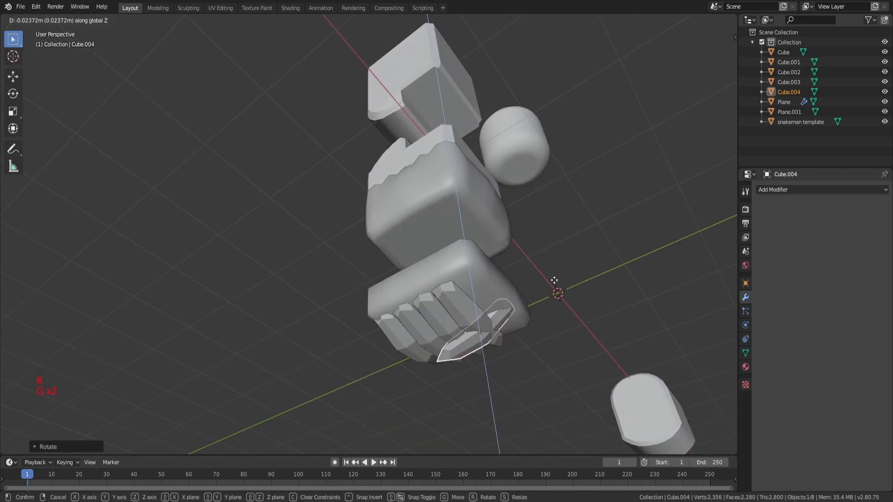
click(554, 283)
middle_drag(554, 282, 401, 334)
scroll(419, 325, down, 1)
key(a)
scroll(442, 316, down, 1)
key(a)
key(a)
- Select the thumb bar again and rotate it further around the global Z axis
middle_drag(461, 309, 489, 270)
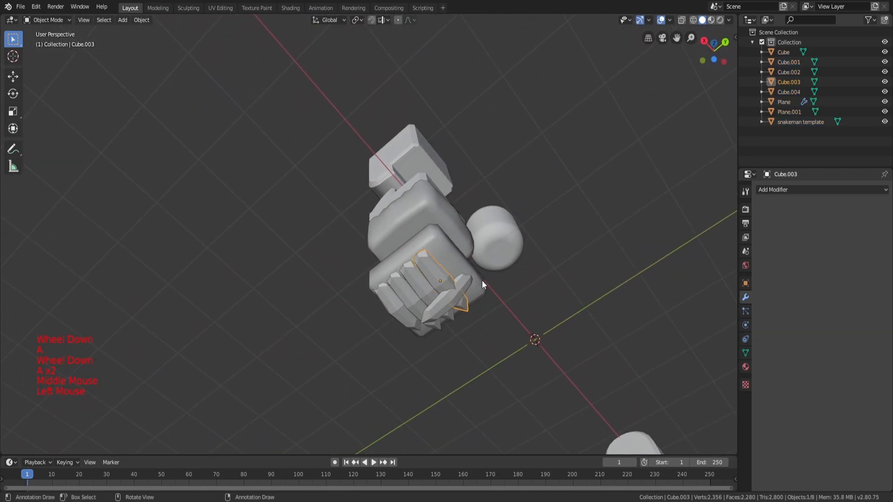
scroll(480, 283, up, 1)
click(481, 282)
key(r)
key(r)
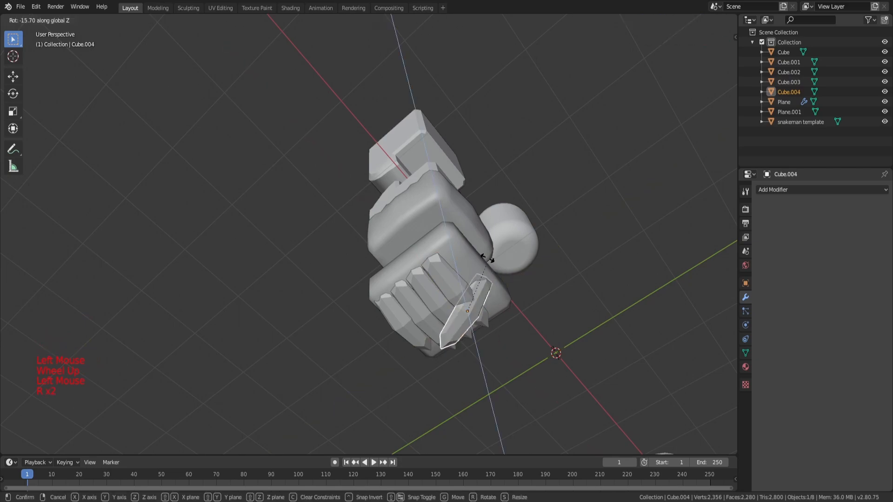
click(468, 257)
key(g)
key(x)
key(y)
right_click(472, 243)
key(g)
key(z)
right_click(489, 245)
- Move the thumb bar along the X axis over the finger bars and deselect everything
middle_drag(489, 246, 458, 238)
key(g)
key(x)
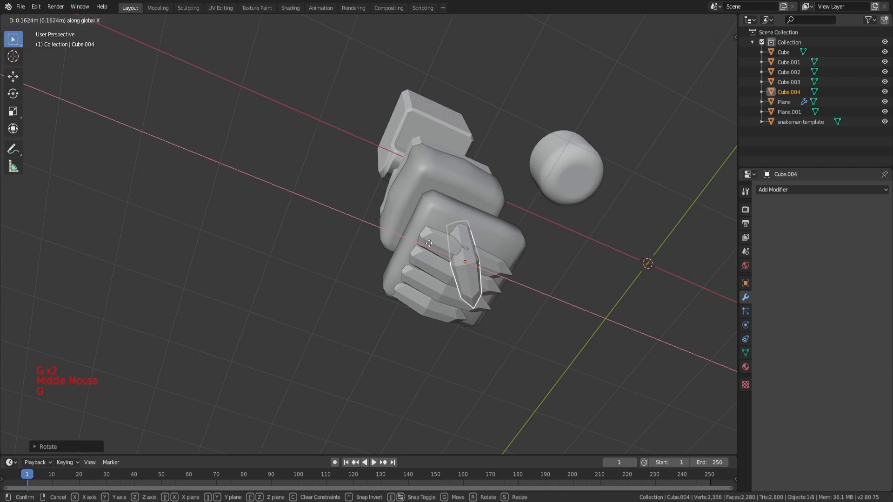
click(442, 238)
middle_drag(453, 233, 538, 289)
scroll(396, 265, down, 2)
key(a)
key(a)
key(a)
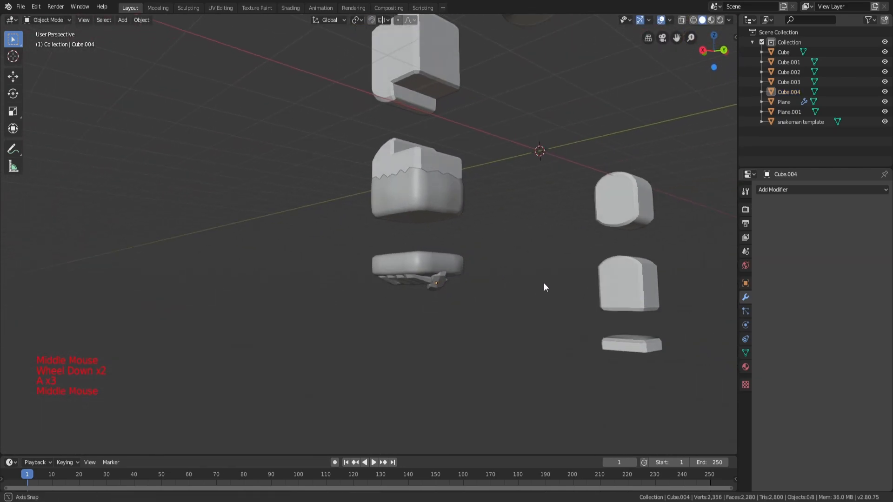
- Select the thumb and all four finger bars and move them together along the Y axis under the hand block
scroll(494, 312, up, 4)
middle_drag(500, 344, 482, 285)
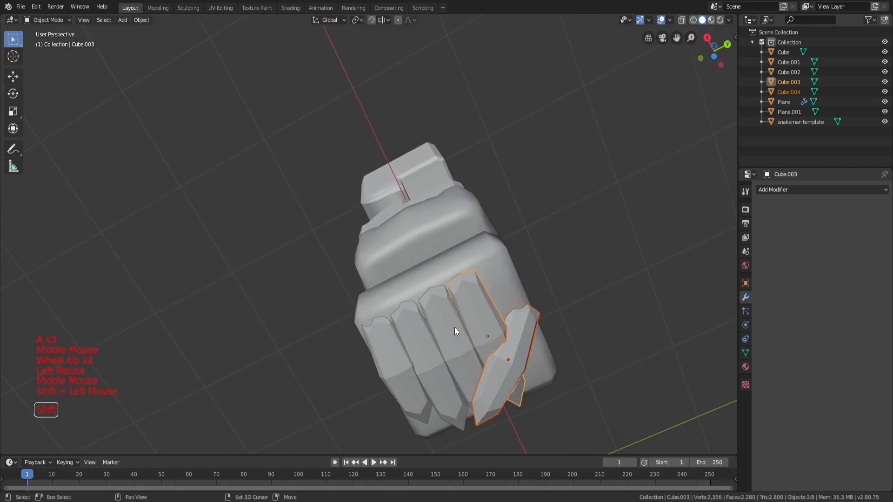
shift+click(390, 361)
middle_drag(391, 361, 472, 270)
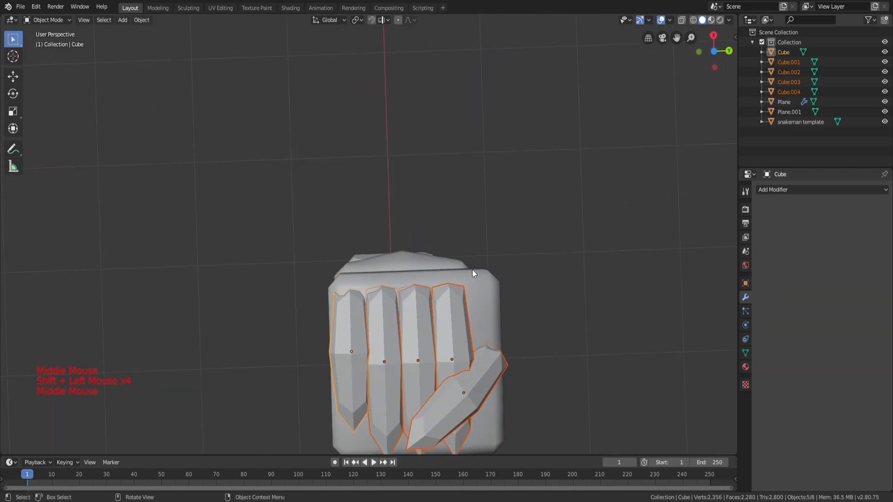
key(g)
key(y)
click(517, 364)
- Reposition the thumb bar so it crosses the finger tips within the hand block's outline
key(g)
click(496, 366)
key(g)
click(503, 339)
middle_drag(503, 342, 490, 362)
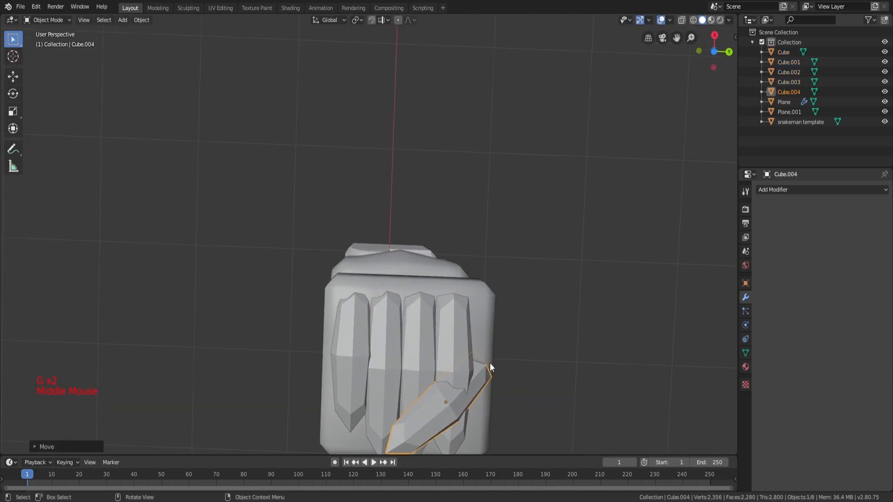
- Join the thumb and the four finger bars into a single object and deselect everything
scroll(490, 350, down, 2)
shift+click(422, 309)
shift+click(405, 312)
shift+click(384, 314)
shift+click(361, 314)
key(ctrl+j)
right_click(379, 312)
key(a)
key(a)
key(a)
middle_drag(405, 307, 425, 366)
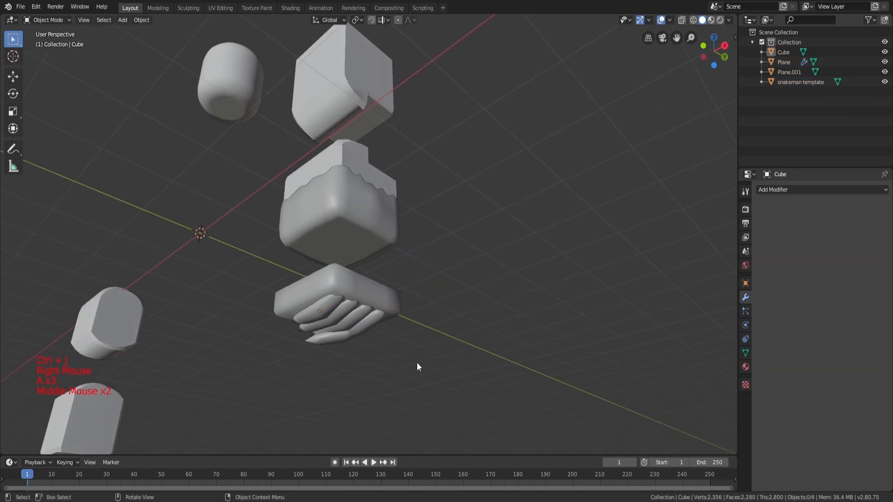
- Add an Edge Split modifier to the joined fingers and apply it
middle_drag(372, 334, 749, 240)
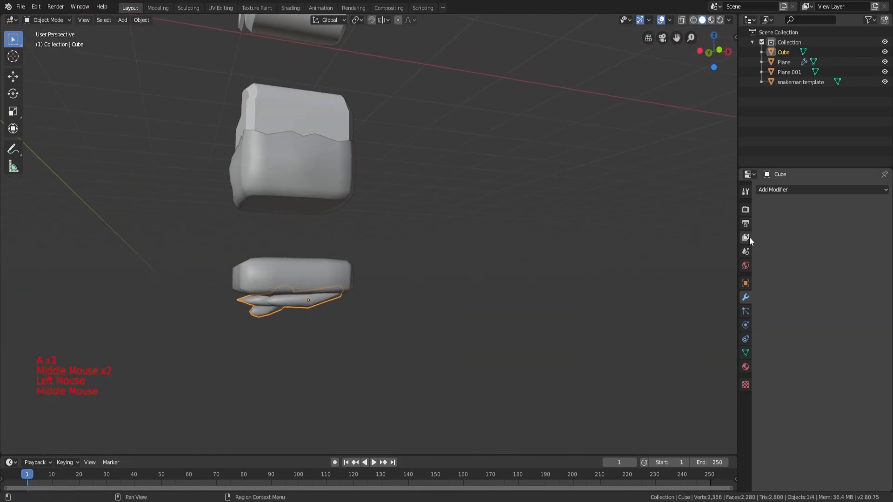
click(781, 190)
click(698, 267)
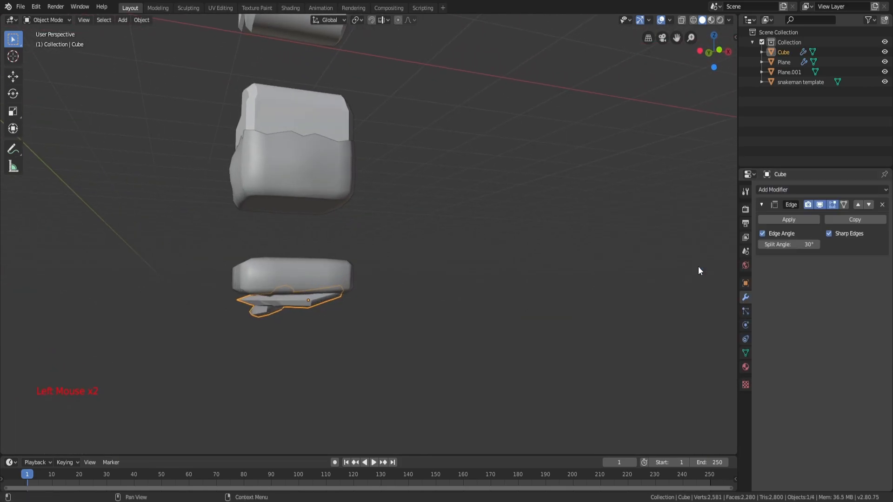
click(789, 220)
- Add an Edge Split modifier to the hand block and apply it
middle_drag(467, 316, 369, 243)
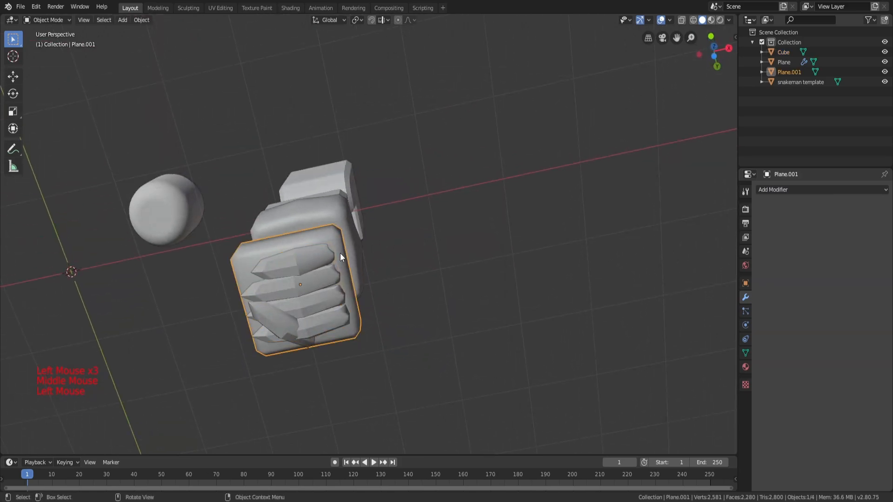
click(786, 188)
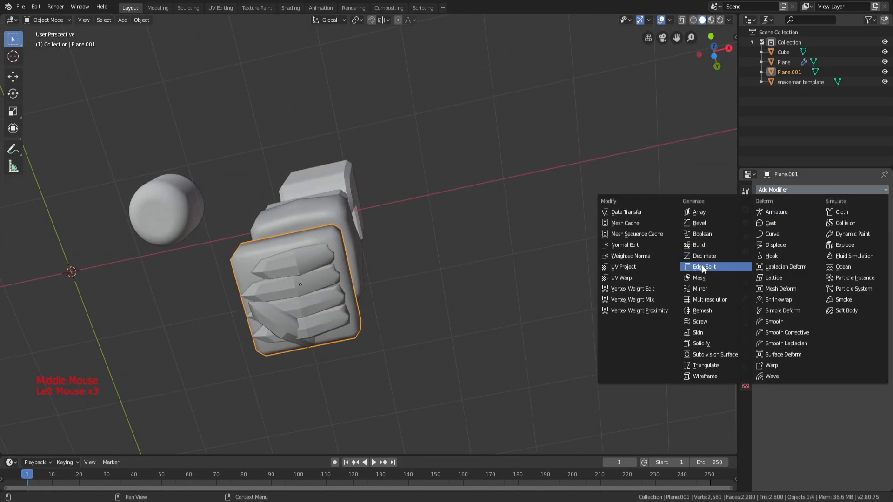
click(702, 267)
click(786, 219)
- Apply the lower arm overlay's existing modifier, add and apply an Edge Split modifier on it, and deselect everything
click(798, 220)
click(788, 190)
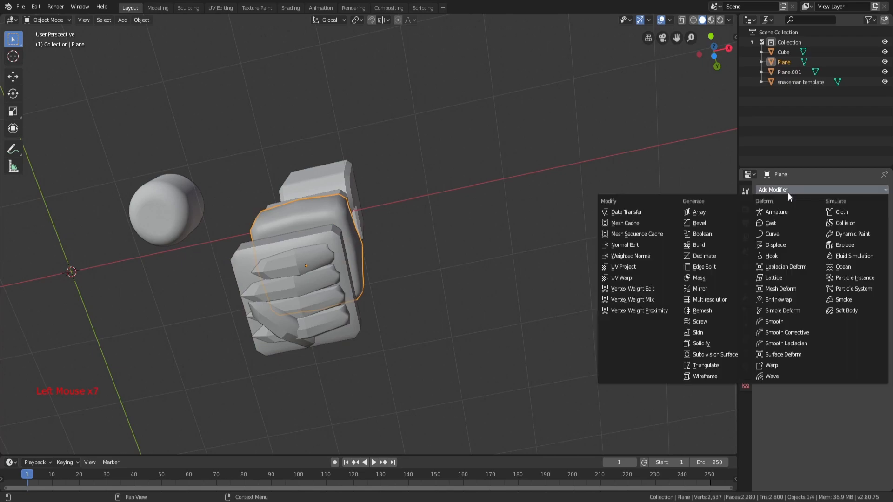
click(710, 267)
click(791, 219)
middle_drag(553, 252, 552, 308)
scroll(512, 298, down, 1)
key(a)
scroll(446, 281, down, 1)
key(a)
key(a)
middle_drag(431, 274, 348, 282)
- Select the fingers and the hand block together and duplicate them about 1.45 m along the global X axis
click(427, 269)
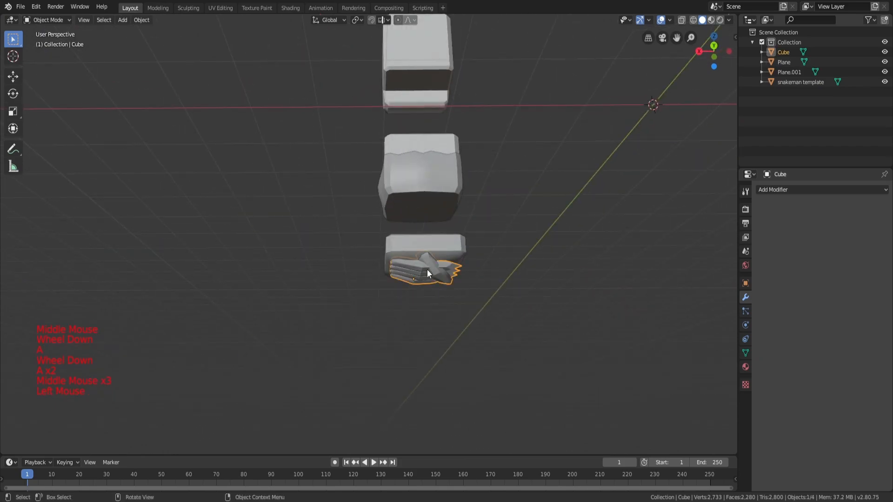
shift+click(453, 252)
scroll(511, 255, down, 3)
middle_drag(453, 252, 490, 270)
scroll(505, 254, up, 4)
middle_drag(485, 226, 485, 227)
click(501, 255)
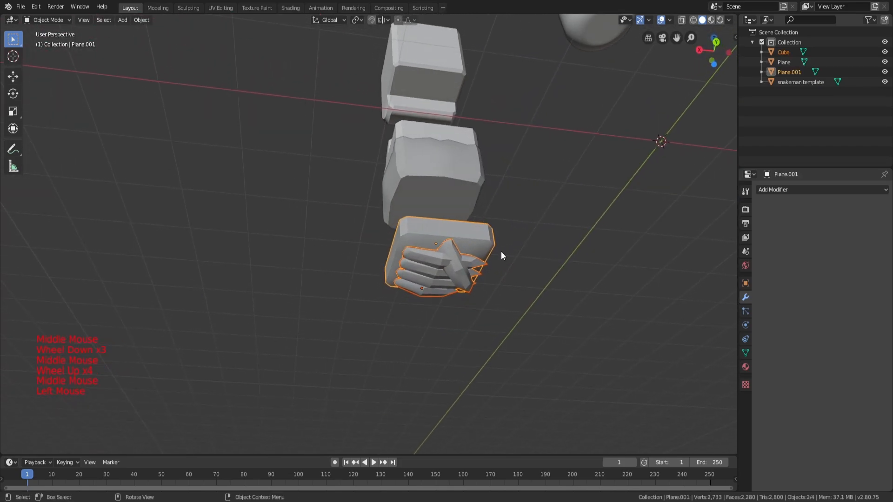
shift+click(465, 257)
key(shift+d)
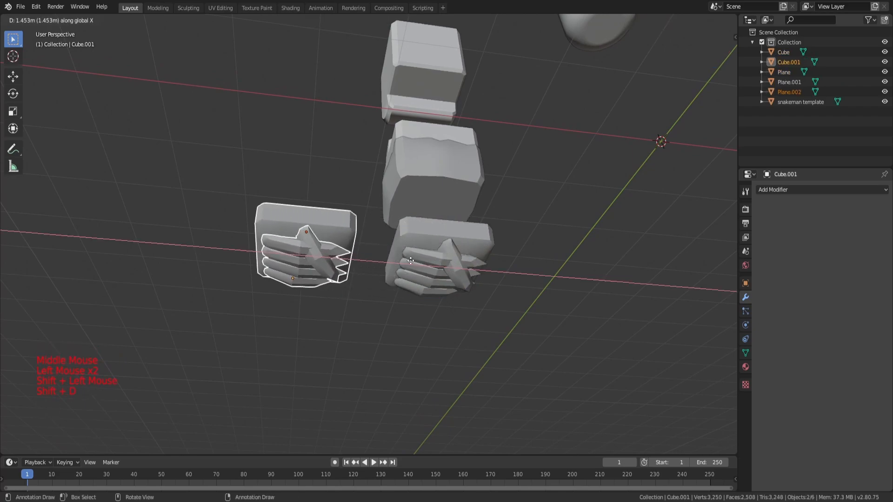
click(411, 265)
- Rotate the duplicated fingers 1280° around the global Z axis
click(302, 260)
scroll(302, 261, up, 3)
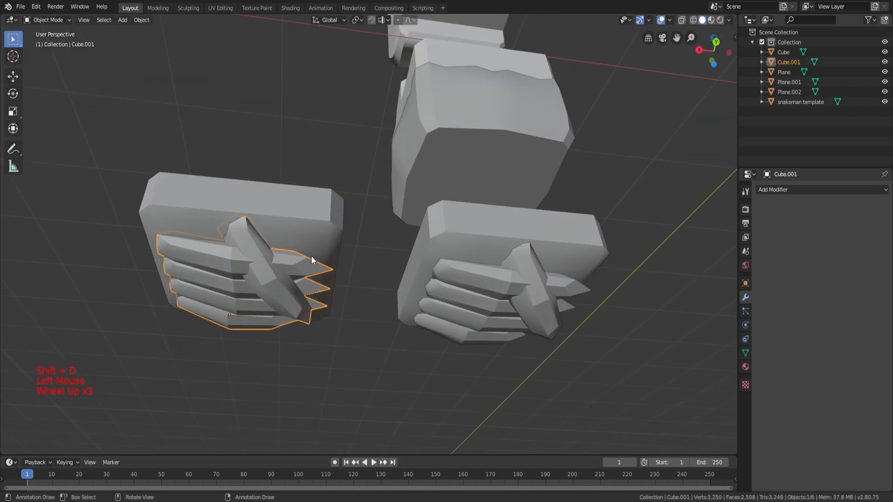
key(r)
key(y)
key(Escape)
key(r)
key(z)
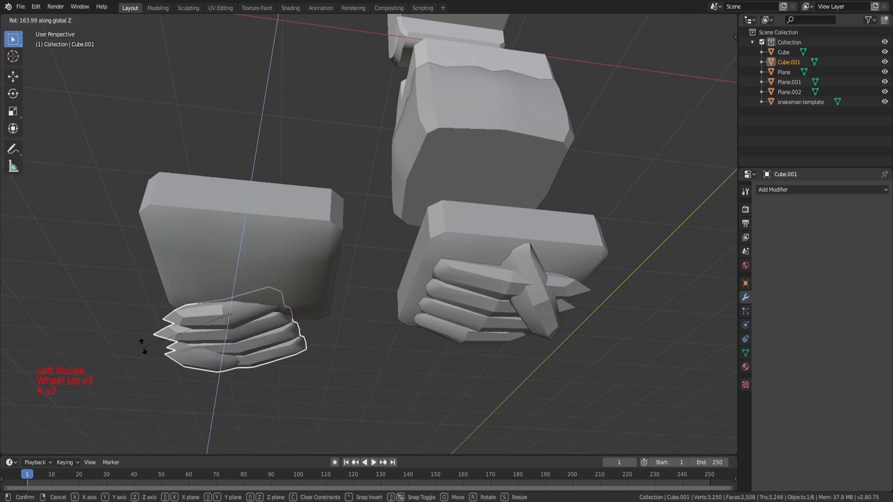
text(1280)
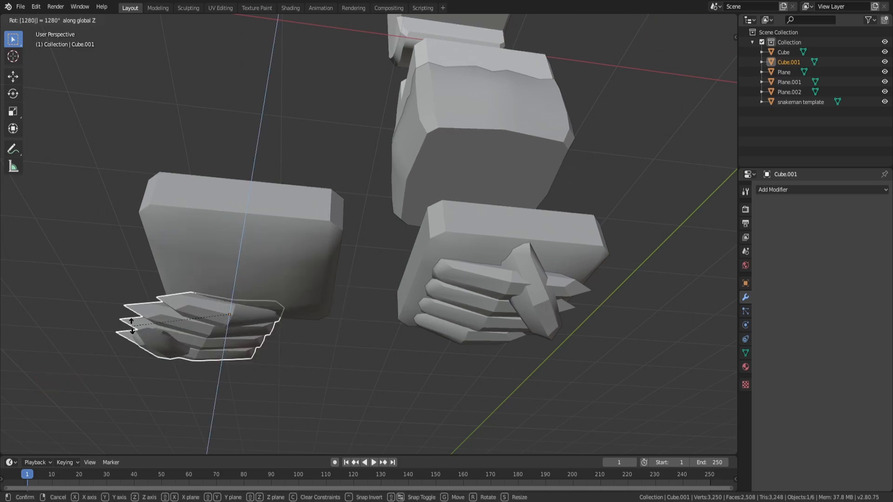
key(Return)
- Adjust the duplicated fingers' rotation and move them along the X axis towards the middle of their hand block
middle_drag(132, 325, 462, 203)
key(r)
key(x)
key(y)
right_click(399, 181)
key(r)
click(372, 173)
key(g)
key(x)
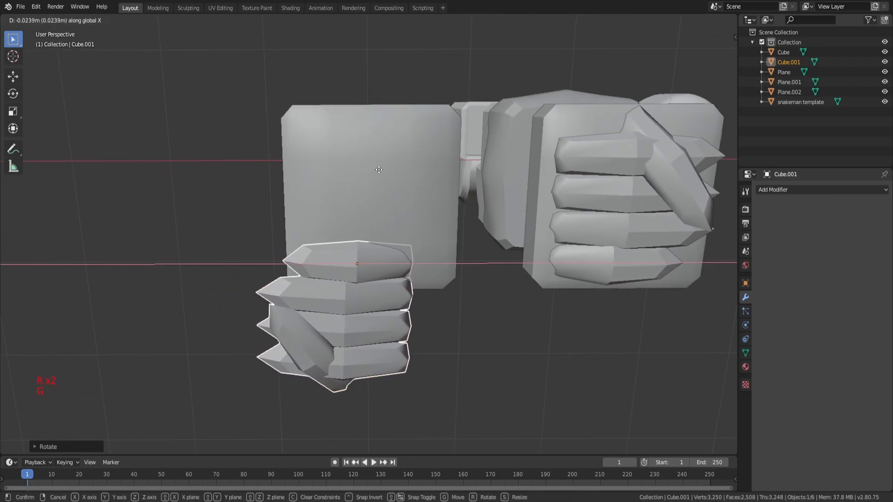
click(406, 171)
- Move the duplicated fingers along the Y axis onto their hand block and deselect everything
middle_drag(406, 170, 521, 217)
key(g)
key(y)
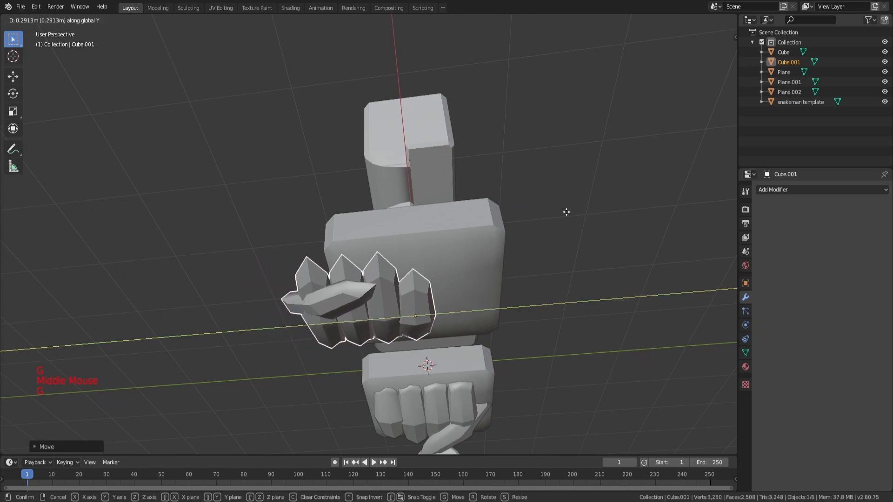
click(620, 215)
middle_drag(621, 215, 510, 220)
scroll(448, 156, down, 3)
key(a)
key(a)
key(a)
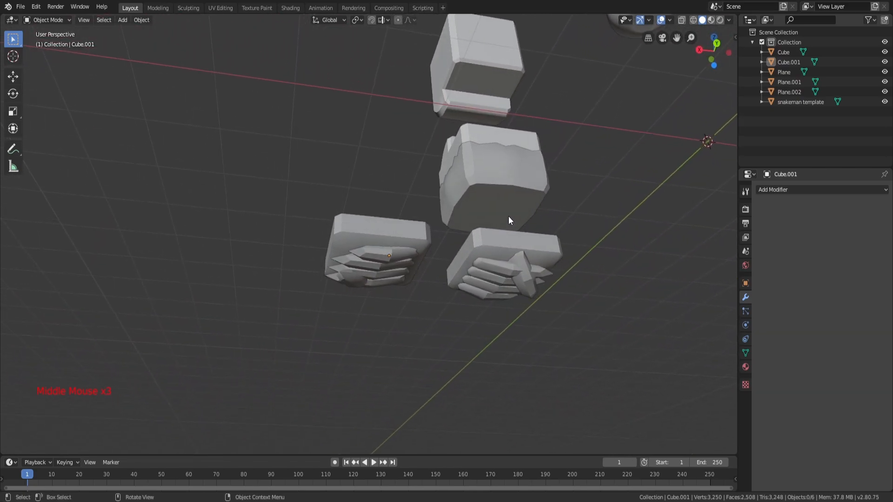
- Delete the rotated finger copy and place a fresh duplicate of the original fingers at the second hand block
key(x)
click(393, 263)
key(shift+d)
click(410, 274)
- Mirror the new finger copy by scaling it to about -0.94 along the X axis
middle_drag(409, 274, 455, 261)
key(s)
key(x)
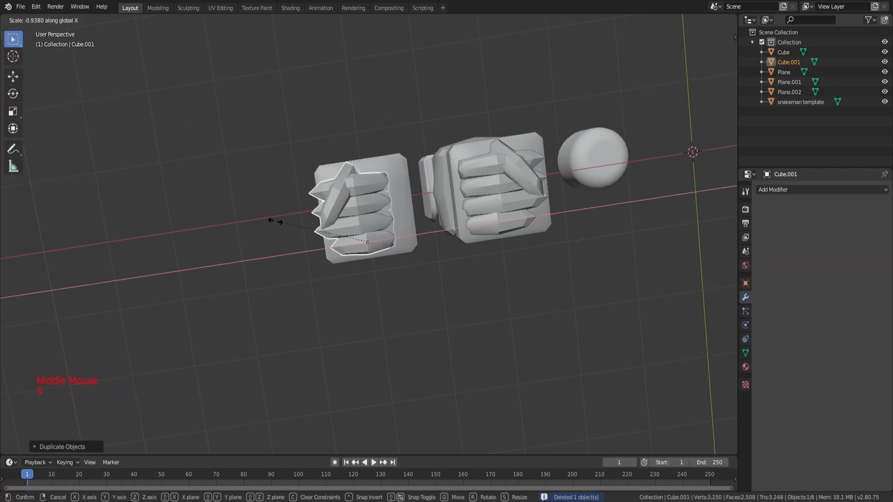
click(272, 224)
- Move the mirrored fingers along the X axis until they sit within the second hand block, and deselect everything
key(g)
key(x)
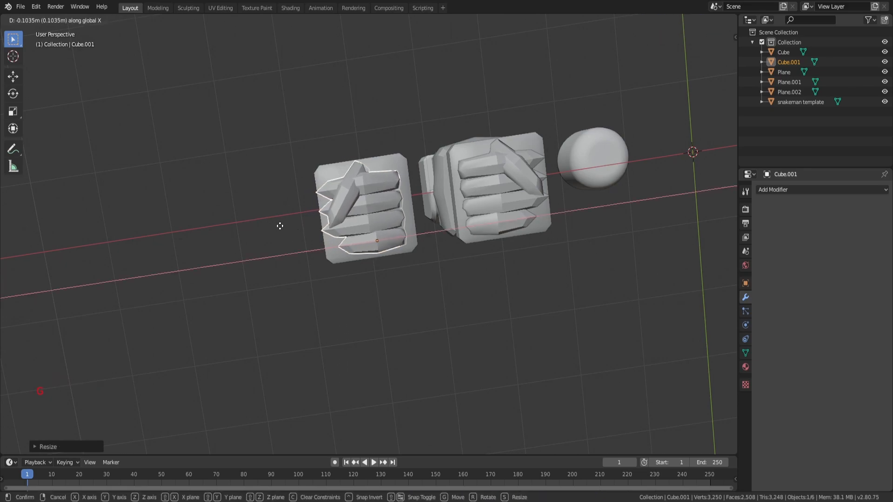
click(280, 226)
scroll(364, 194, up, 2)
middle_drag(364, 194, 375, 253)
key(g)
key(x)
click(386, 261)
scroll(409, 276, down, 3)
key(a)
key(a)
key(a)
- Examine both hands and the arm pieces from several angles to compare the mirrored finger layouts
click(431, 309)
middle_drag(431, 310, 432, 331)
scroll(433, 331, down, 2)
middle_drag(450, 230, 358, 278)
key(a)
key(a)
key(a)
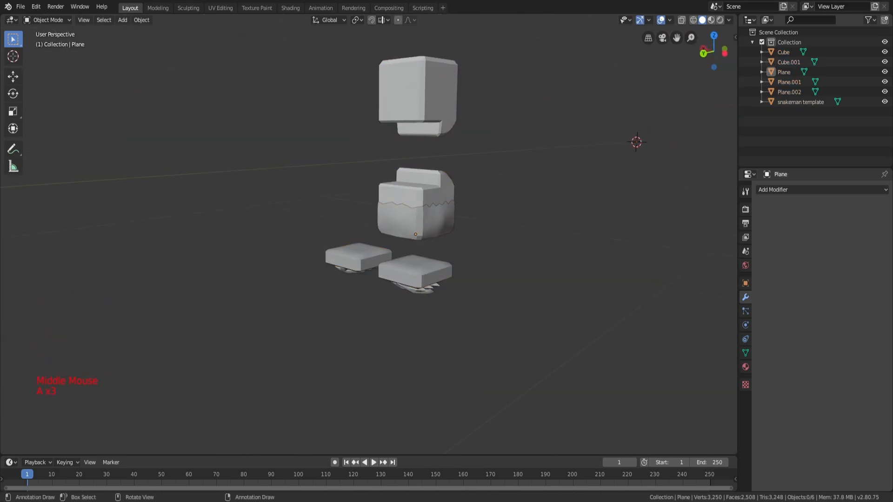
middle_drag(446, 186, 520, 279)
click(433, 188)
click(521, 279)
scroll(481, 250, up, 2)
middle_drag(481, 249, 462, 163)
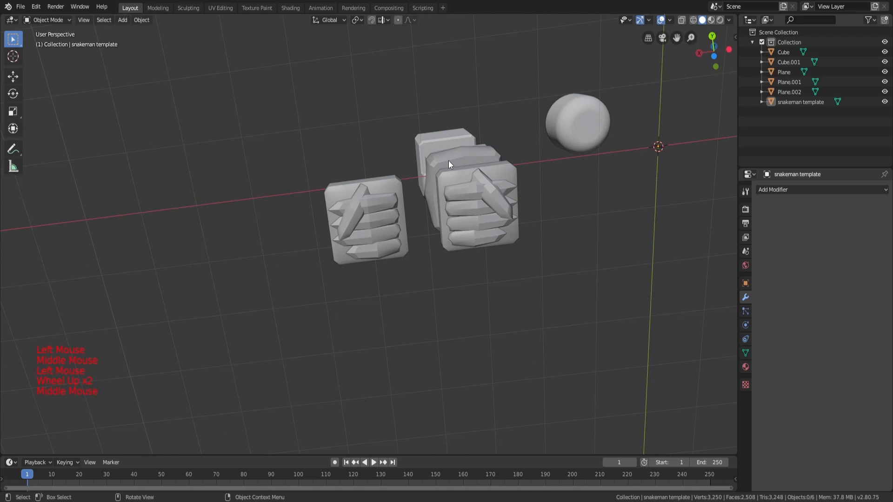
middle_drag(403, 155, 405, 199)
scroll(575, 228, up, 2)
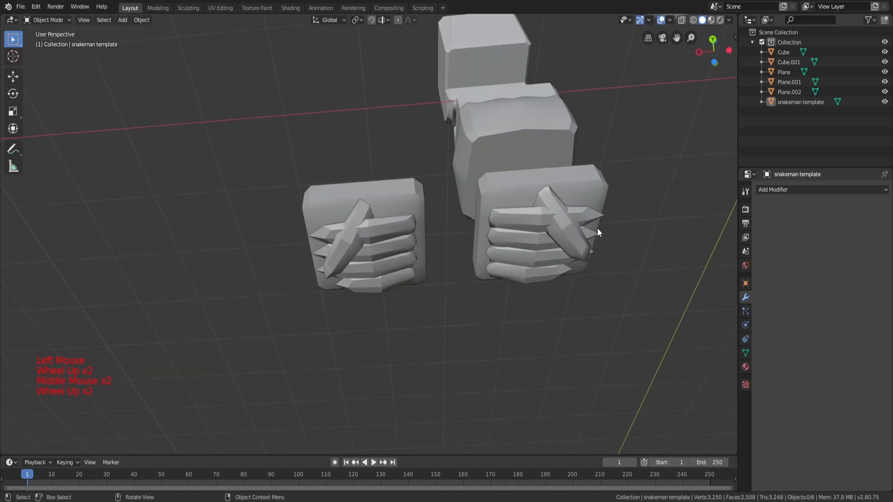
- Join the mirrored fingers and the second hand block into one object
middle_drag(534, 205, 509, 253)
middle_drag(326, 270, 409, 255)
scroll(414, 223, down, 1)
click(406, 255)
click(392, 280)
shift+click(396, 261)
key(ctrl+j)
- Join the original hand block and its fingers into one object and deselect everything
click(486, 259)
ctrl+click(493, 253)
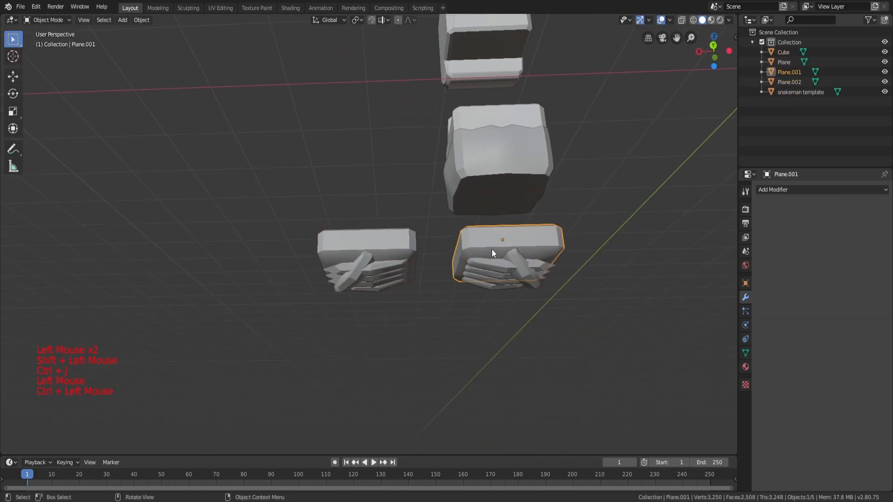
key(a)
key(a)
key(a)
click(492, 258)
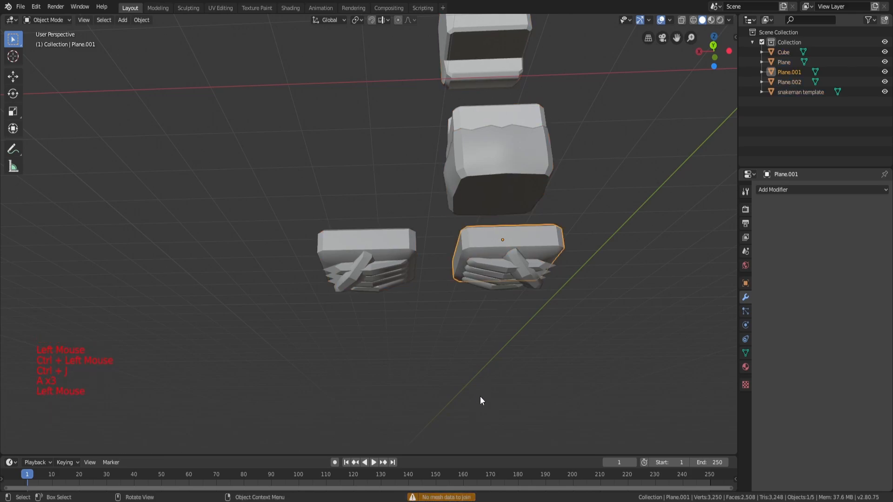
shift+click(495, 282)
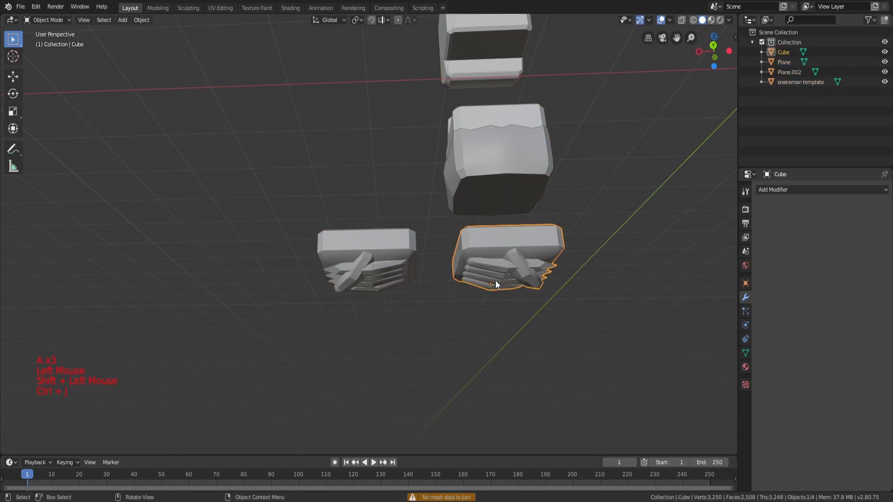
click(411, 252)
key(a)
key(a)
key(a)
- Delete the snakeman template and both joined hands, keeping only the lower arm overlay in the scene
click(499, 259)
shift+middle_drag(498, 259, 499, 256)
scroll(432, 205, down, 2)
click(365, 239)
click(330, 301)
middle_drag(330, 301, 415, 151)
shift+click(416, 153)
middle_drag(442, 305, 405, 286)
shift+click(409, 288)
key(x)
click(409, 289)
- Export the remaining lower arm overlay in Wavefront (.obj) format and undo the deletion of the other objects
middle_drag(425, 241, 494, 336)
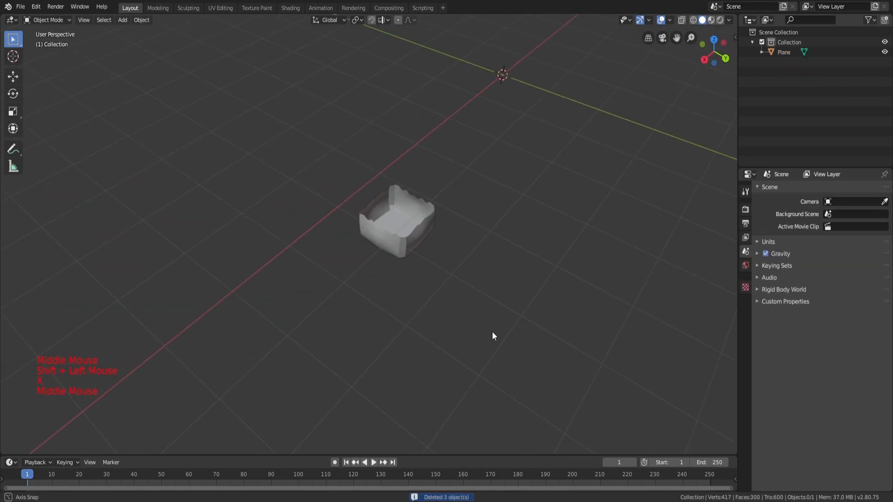
middle_drag(459, 180, 402, 169)
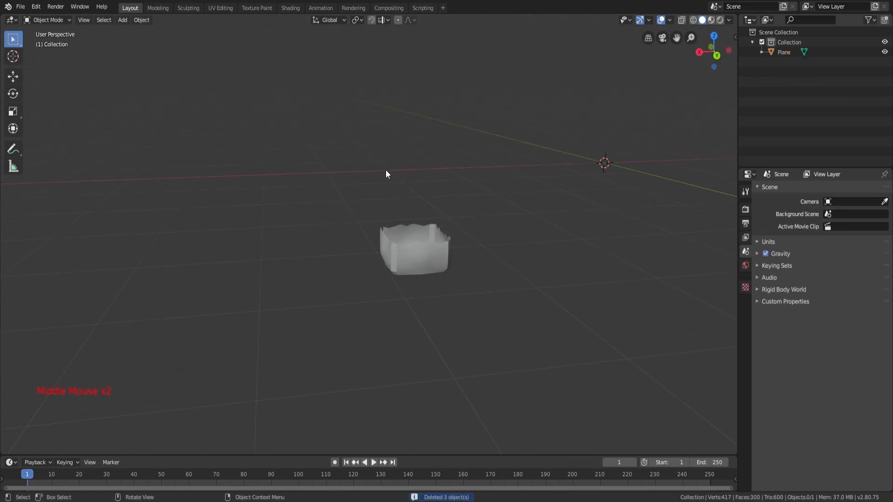
click(21, 7)
mouse_move(52, 151)
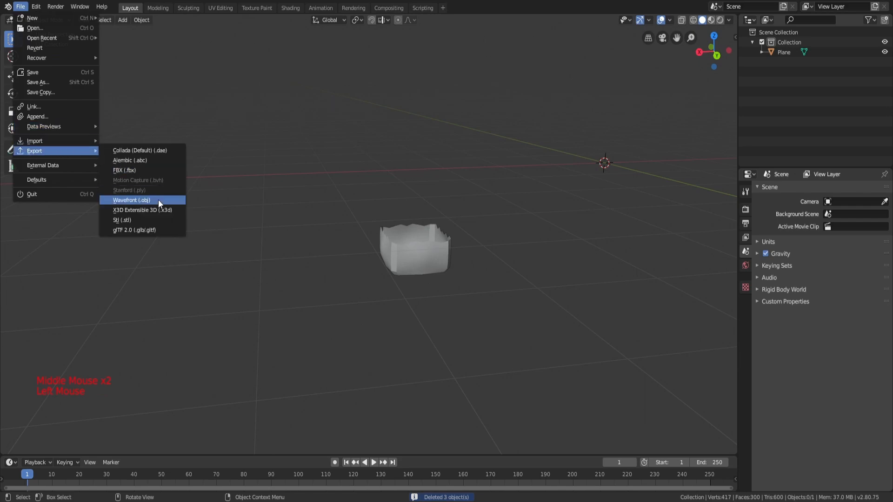
middle_drag(400, 242, 432, 211)
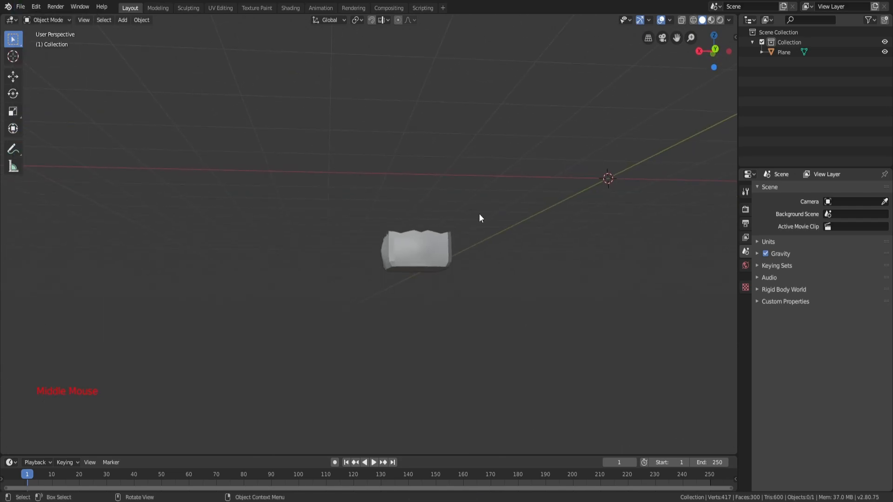
key(ctrl+z)
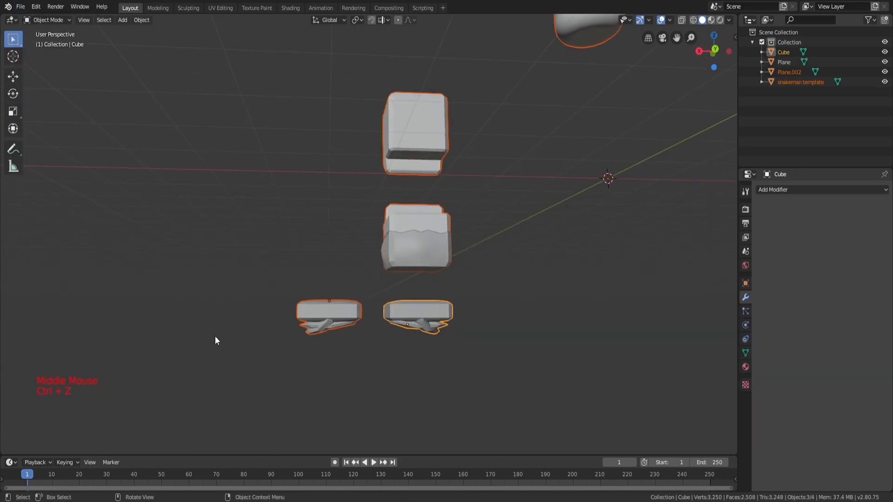
- Delete the template, the lower arm overlay and the mirrored hand, keeping only the original hand
click(416, 325)
click(413, 242)
shift+click(412, 228)
shift+click(306, 312)
key(x)
middle_drag(403, 241, 285, 162)
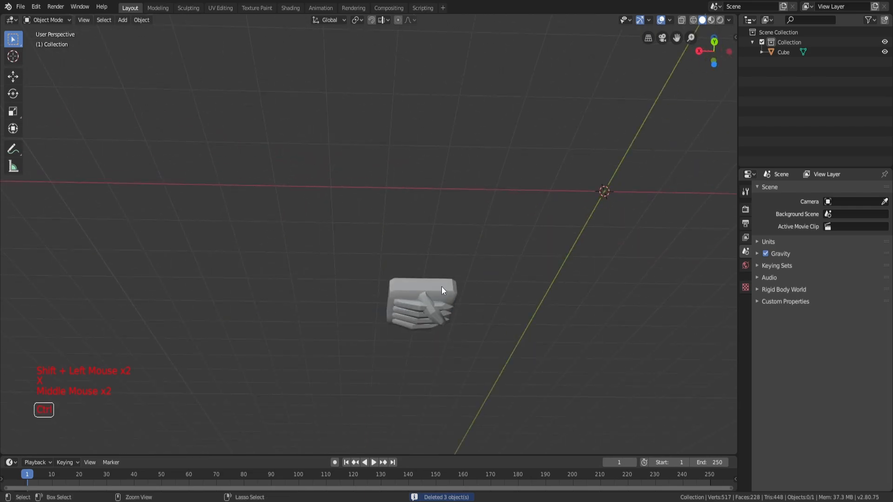
- Undo the deletion that isolated the original hand
key(ctrl+z)
key(ctrl+z)
key(ctrl+z)
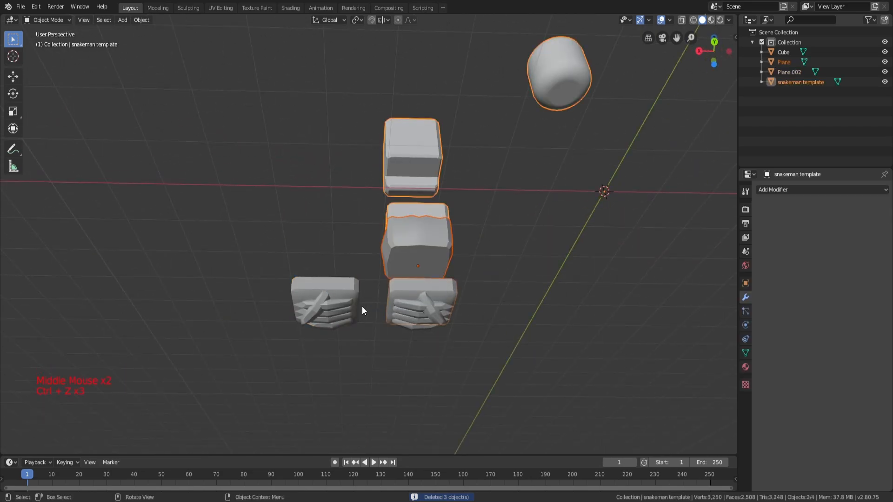
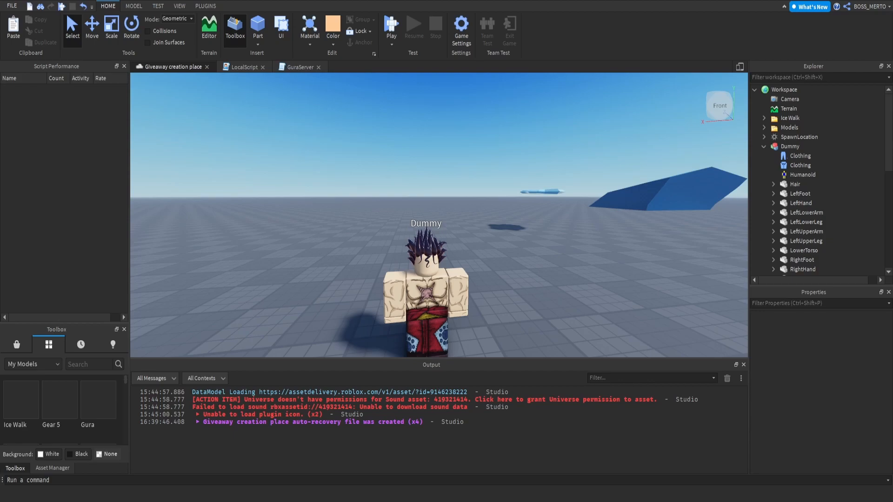
- Switch to Roblox Studio, duplicate the Dummy's Hair mesh part and delete the copy's child objects
right_drag(328, 189, 328, 189)
double_click(796, 184)
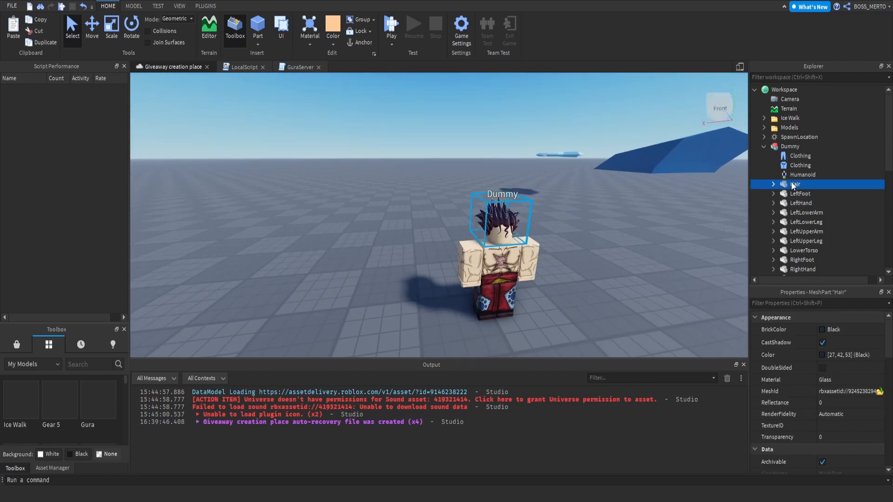
click(798, 203)
ctrl+click(797, 196)
key(Delete)
- Rename the duplicated Hair mesh part to RightLowerArmHaki
click(789, 182)
key(F2)
text(Low)
key(BackSpace)
key(BackSpace)
key(BackSpace)
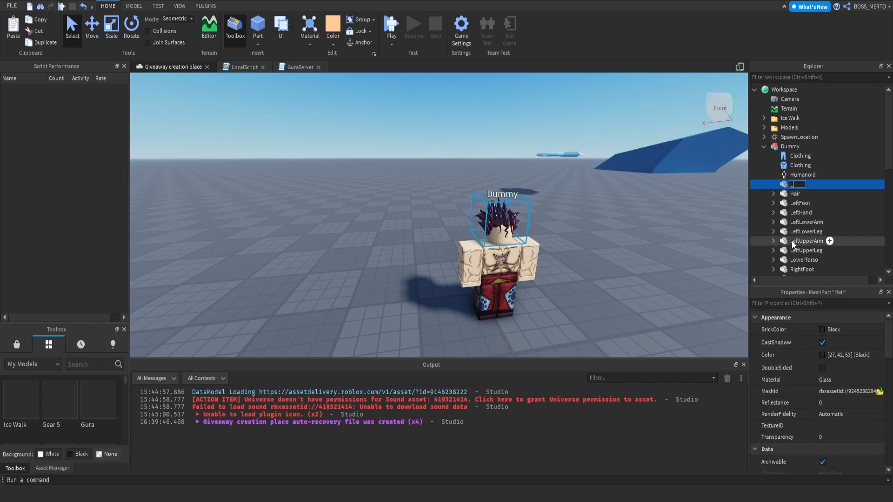
text(RightLowerArmHaki)
key(Return)
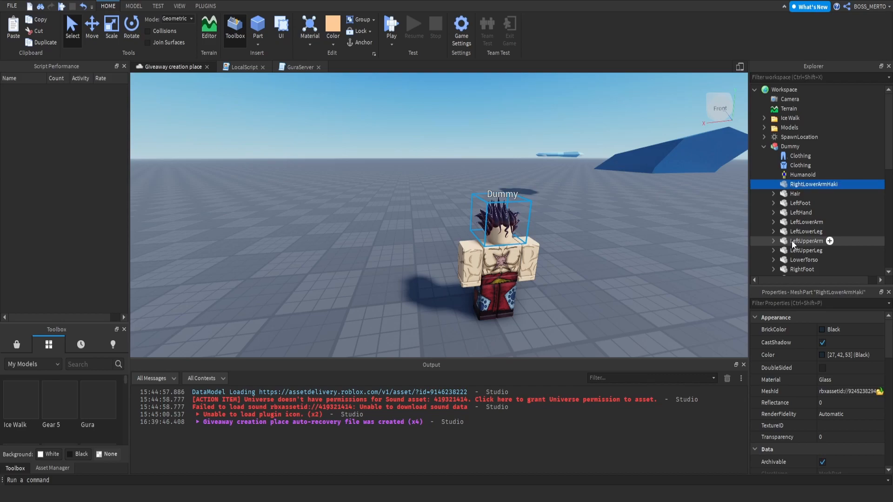
- Import the exported arm overlay mesh as the MeshId of the RightLowerArmHaki part
click(781, 391)
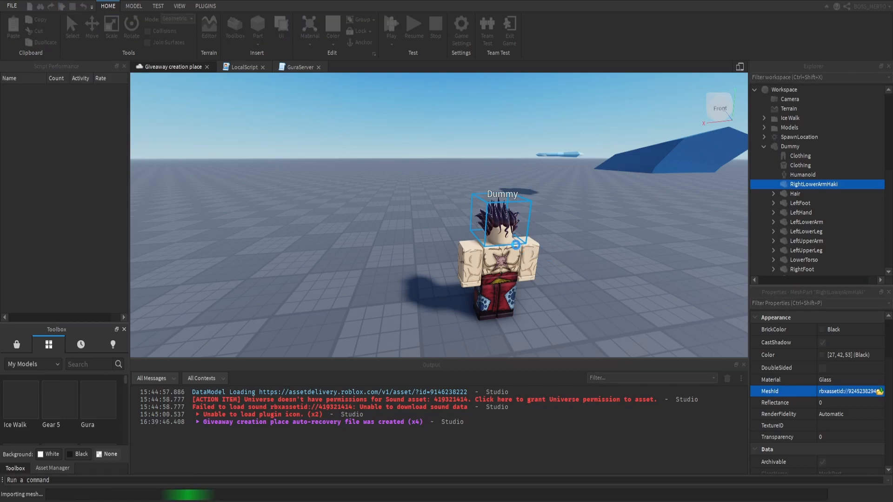
right_drag(516, 245, 518, 245)
scroll(518, 245, up, 4)
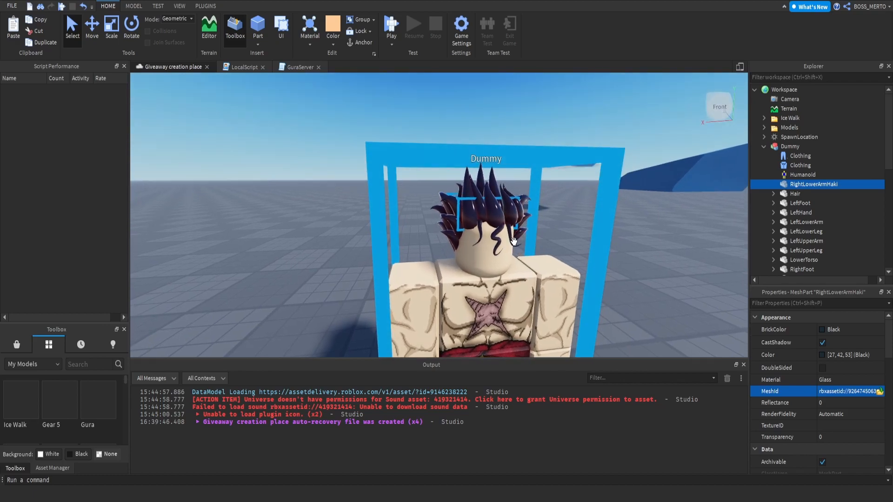
- Move the RightLowerArmHaki mesh from the head across to the Dummy's right arm and lower it to elbow height
drag(426, 209, 371, 208)
right_drag(408, 225, 408, 224)
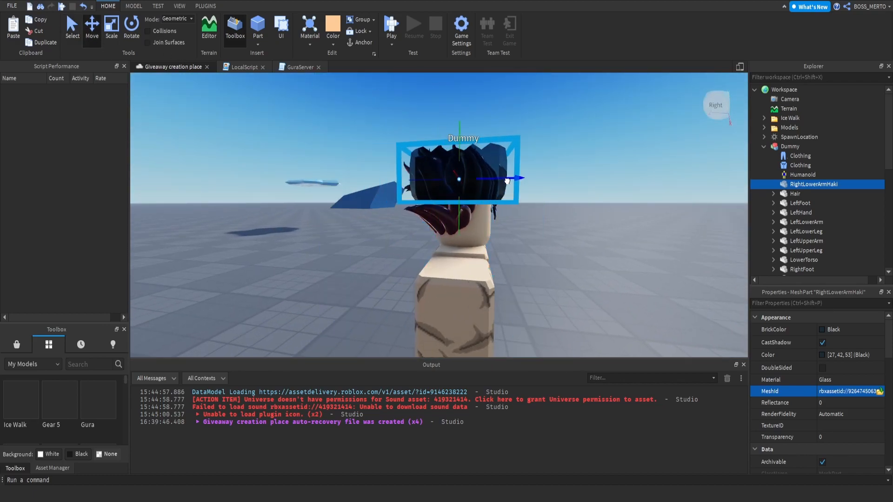
drag(434, 230, 439, 361)
right_drag(438, 341, 438, 341)
drag(428, 221, 428, 253)
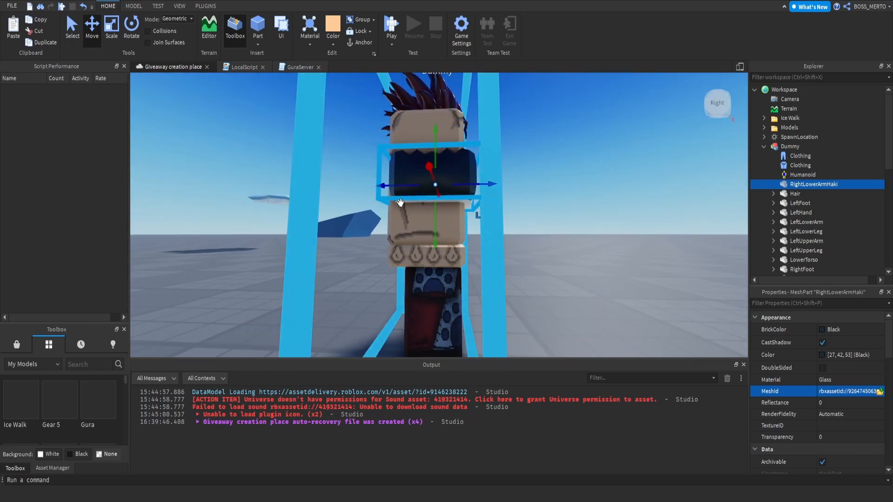
- Align the RightLowerArmHaki mesh sideways and front to back so it wraps around the Dummy's right arm
right_drag(386, 189, 386, 188)
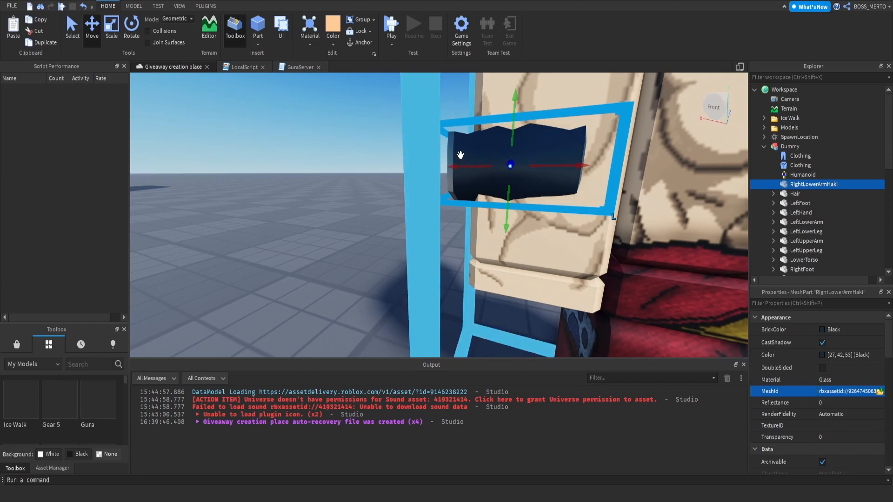
drag(456, 167, 474, 174)
right_drag(485, 180, 484, 181)
drag(490, 172, 493, 172)
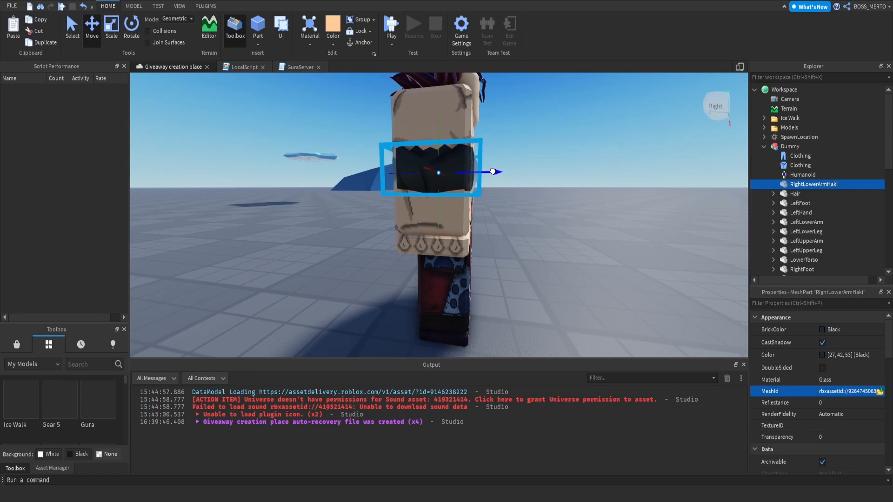
mouse_move(493, 173)
right_down()
mouse_move(495, 166)
mouse_move(499, 180)
right_up()
click(494, 174)
scroll(494, 166, down, 6)
scroll(497, 170, up, 5)
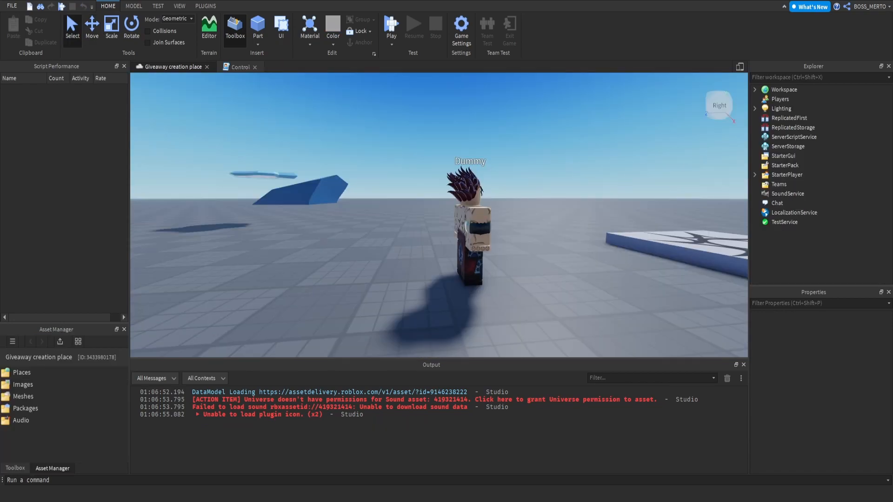
- Examine the overlay on the Dummy's right arm and look through the Dummy's child parts
key(d)
right_drag(475, 245, 475, 245)
scroll(475, 245, up, 3)
scroll(473, 246, down, 3)
scroll(458, 248, up, 5)
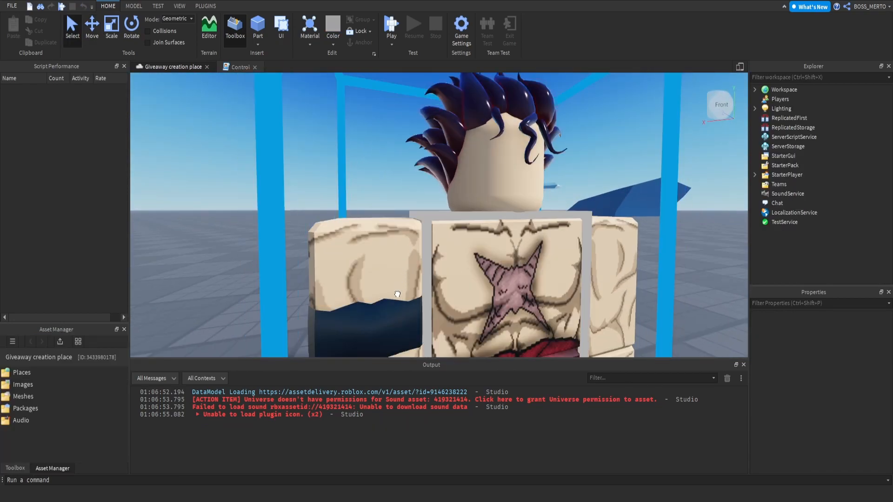
click(458, 248)
click(764, 146)
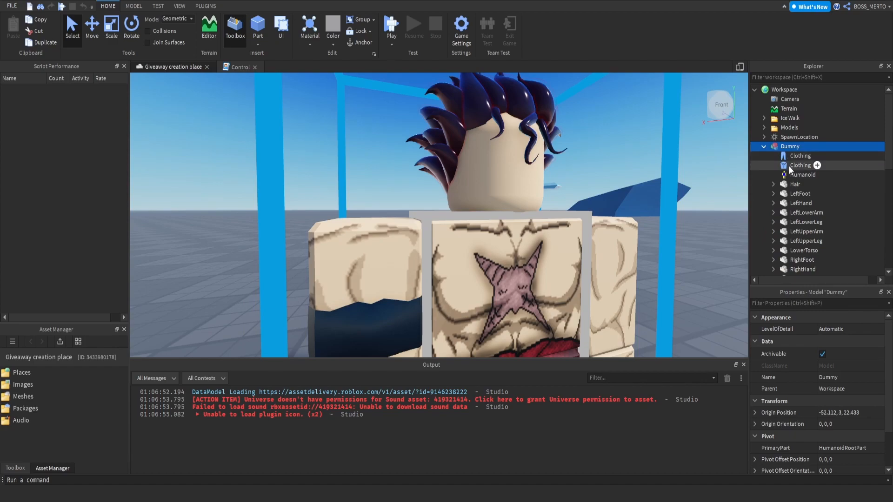
click(764, 147)
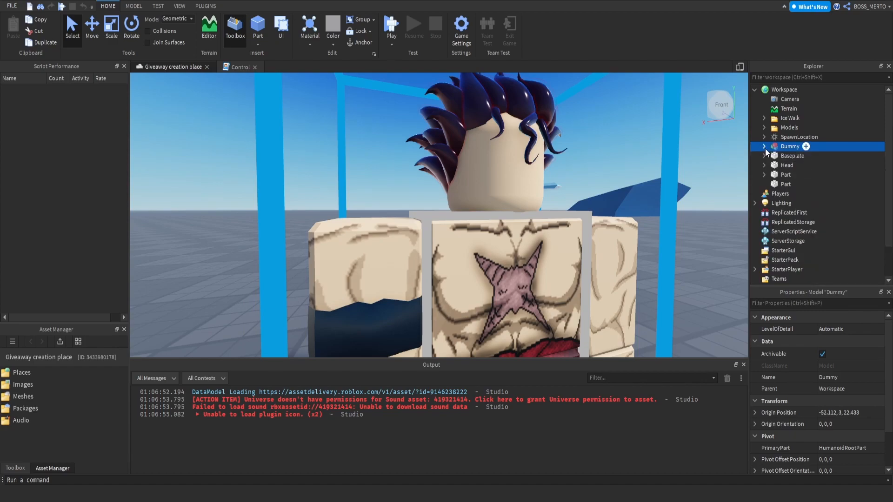
click(764, 147)
scroll(799, 166, down, 5)
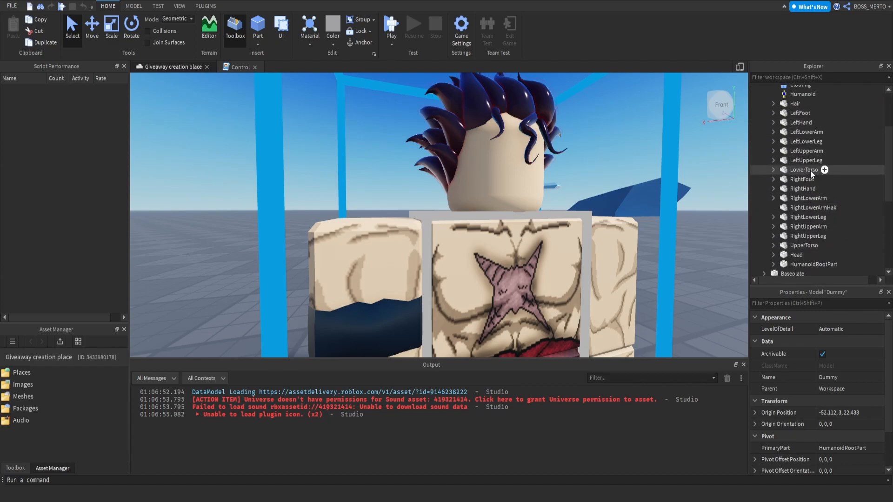
- Focus on RightLowerArmHaki and compare its placement with the RightLowerArm part
click(810, 133)
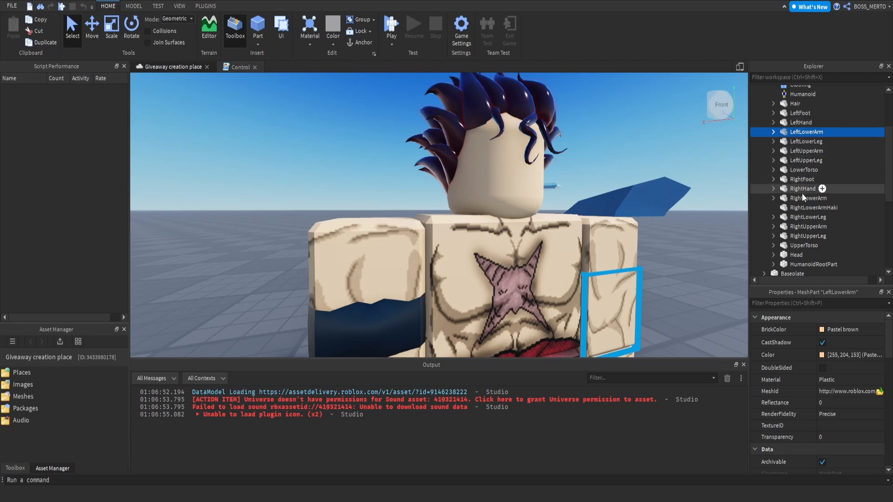
click(804, 208)
key(a)
right_drag(457, 214, 458, 219)
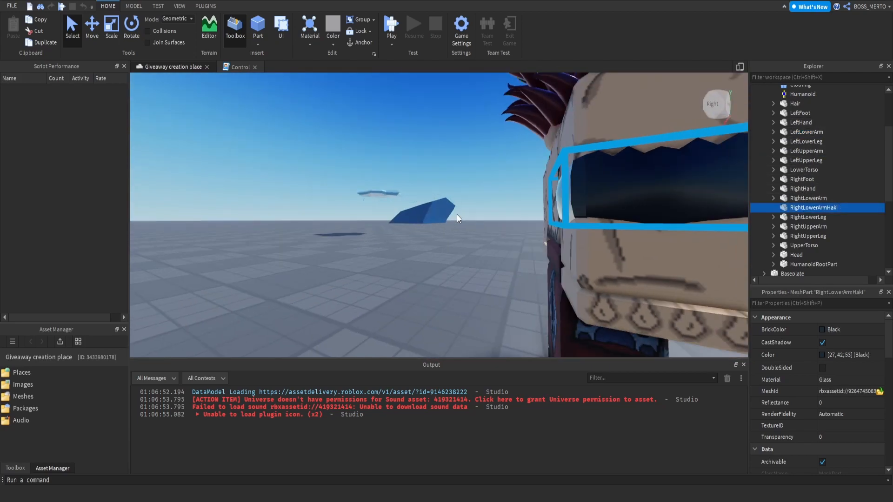
key(f)
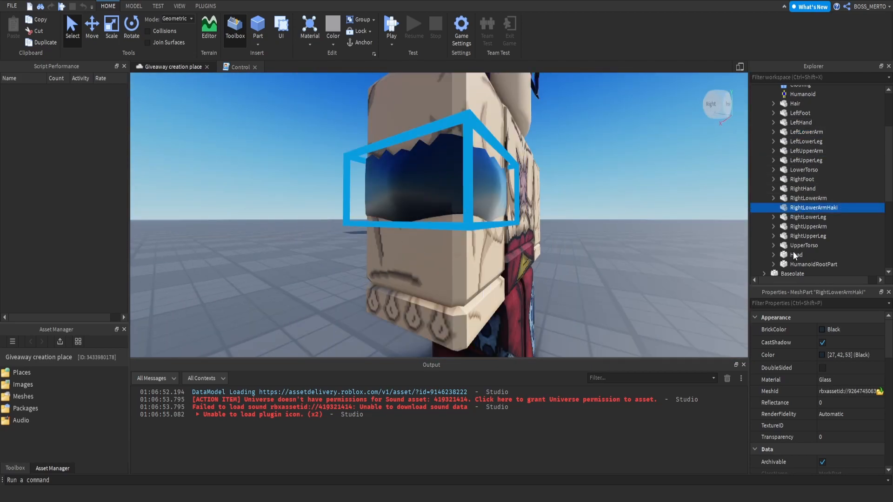
click(811, 198)
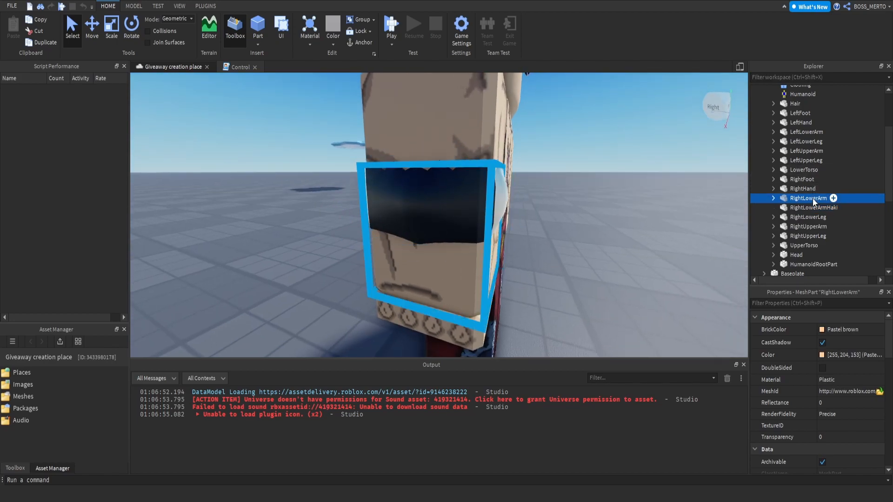
- Rename the RightLowerArmHaki mesh part to RightUpperArmHaki
click(813, 207)
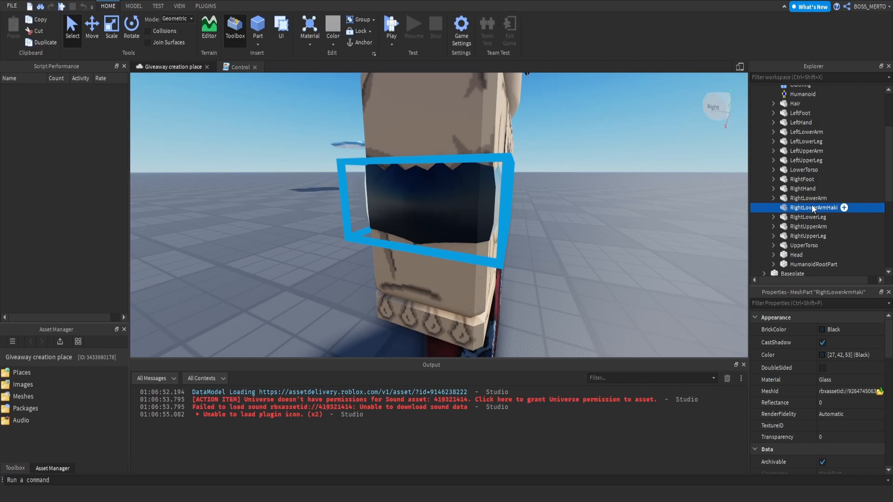
click(817, 207)
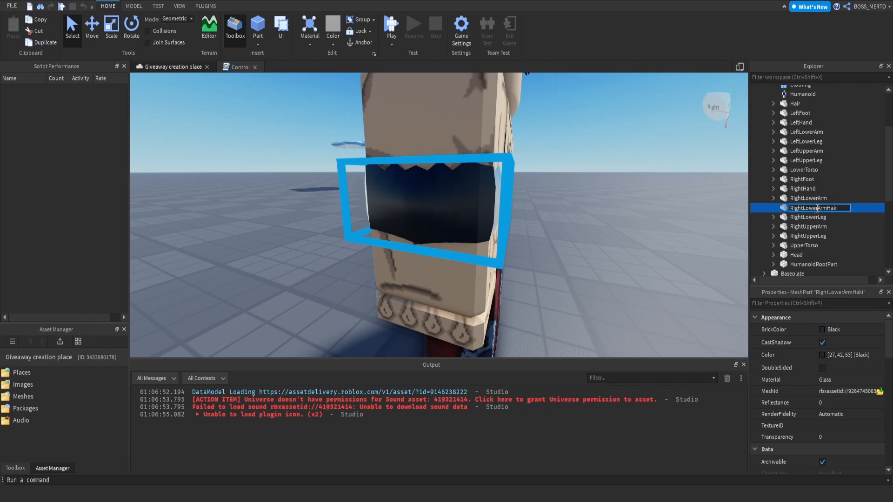
text(Upper)
key(Return)
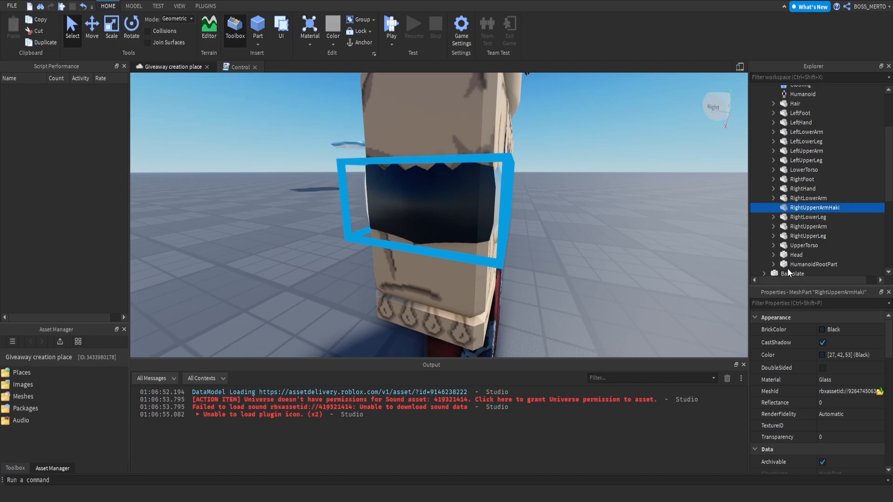
- Set the Transparency of the Dummy's RightLowerArm part to 1
click(818, 199)
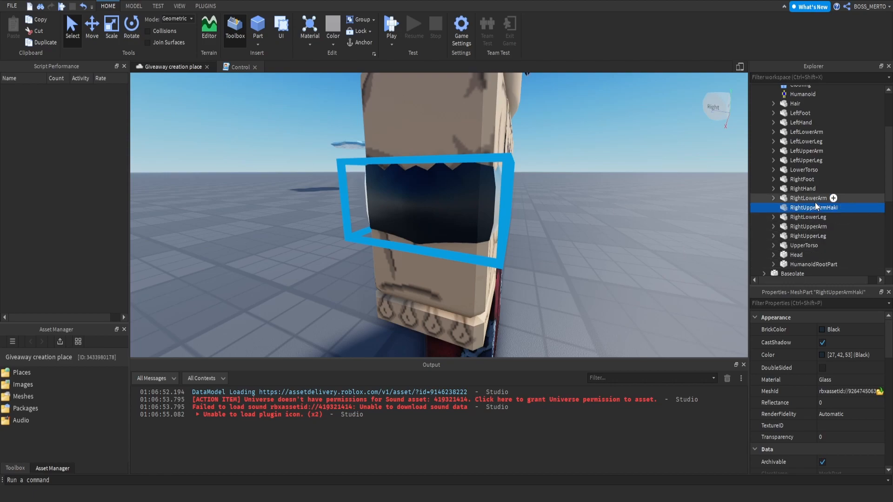
click(832, 437)
text(1)
key(Return)
right_drag(456, 221, 461, 189)
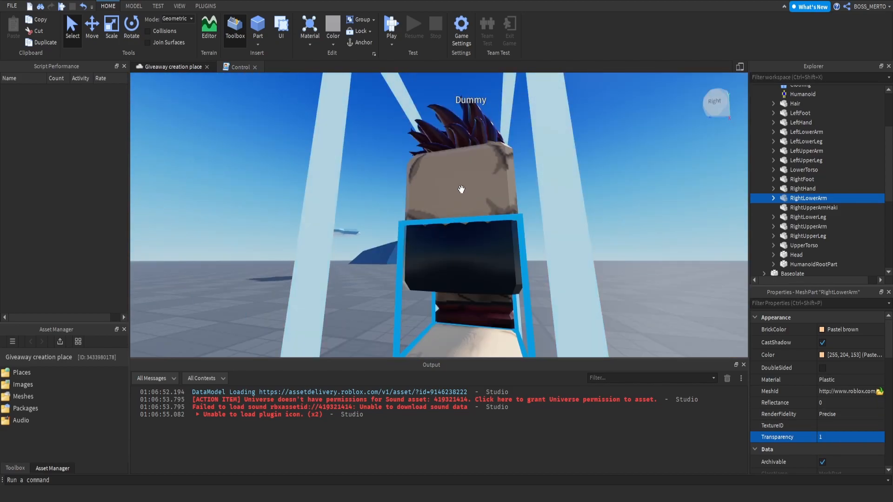
- Nudge the RightUpperArmHaki mesh slightly upward on the arm
click(840, 207)
right_drag(392, 187, 392, 172)
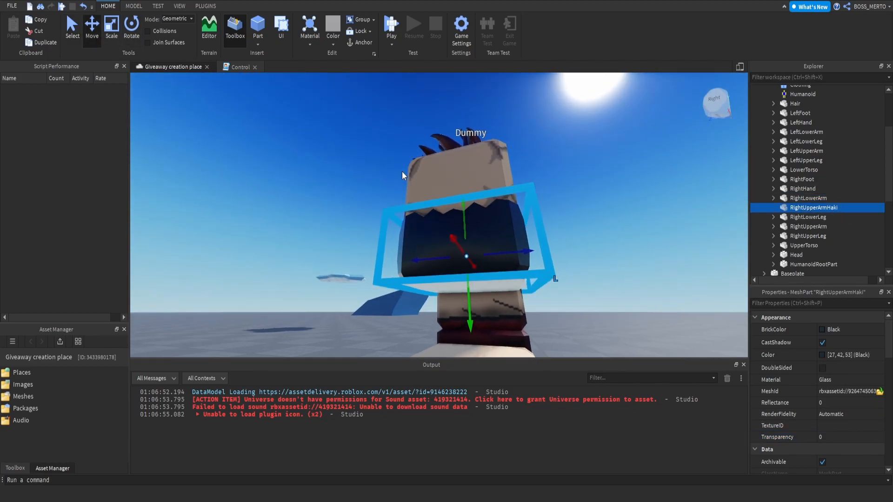
mouse_move(467, 209)
mouse_down()
mouse_move(467, 188)
mouse_move(467, 207)
mouse_up()
- Undo the overlay's nudge, the RightLowerArm transparency change and the overlay's renaming
key(ctrl+z)
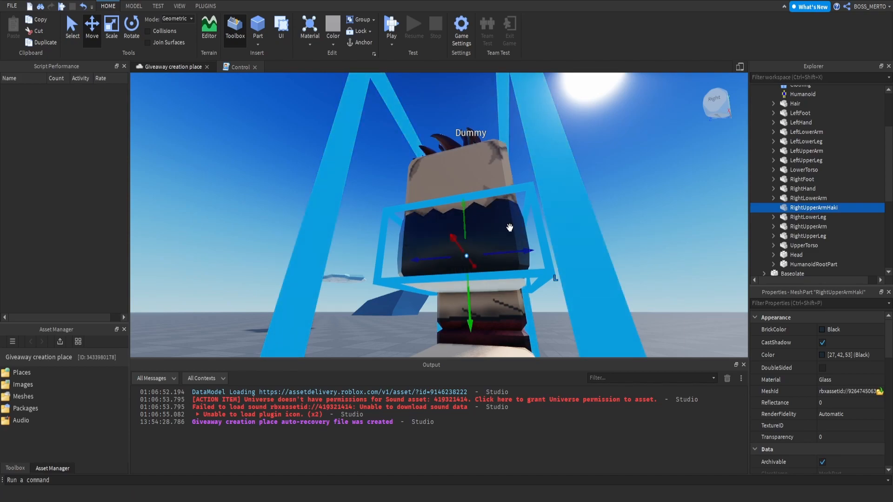
key(ctrl+z)
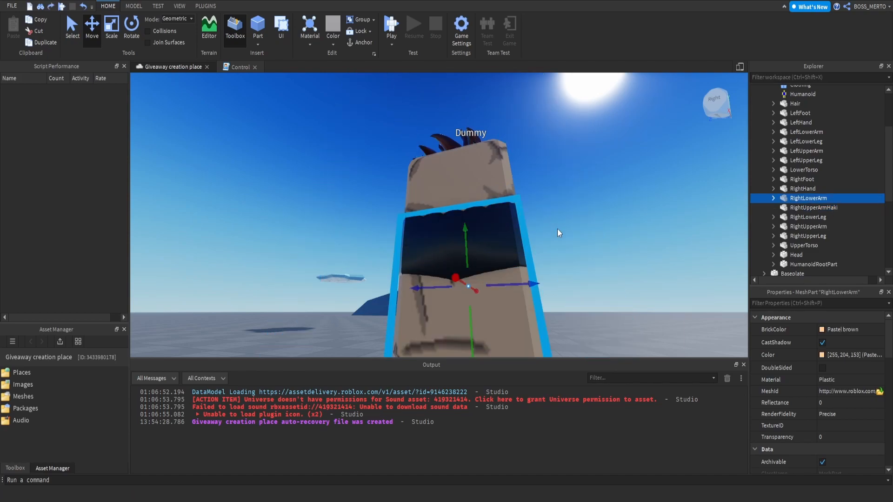
key(ctrl+z)
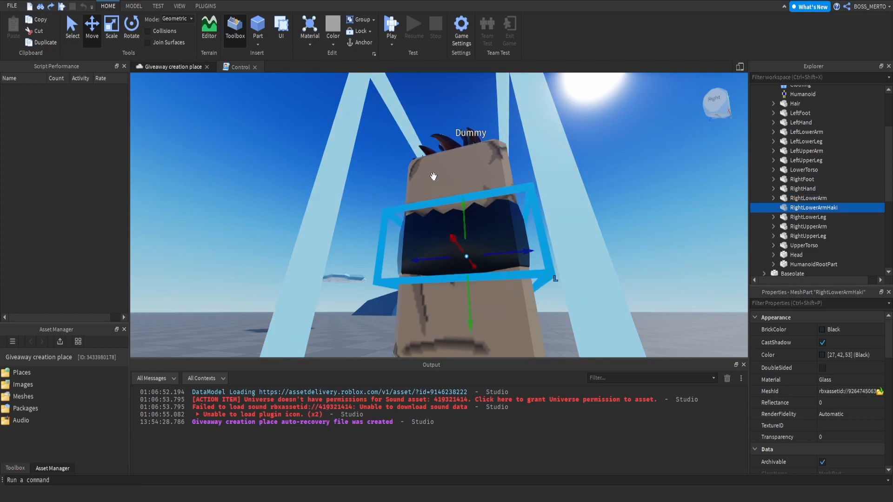
- Set the Transparency of the Dummy's RightHand part to 1
click(808, 189)
click(828, 437)
text(1)
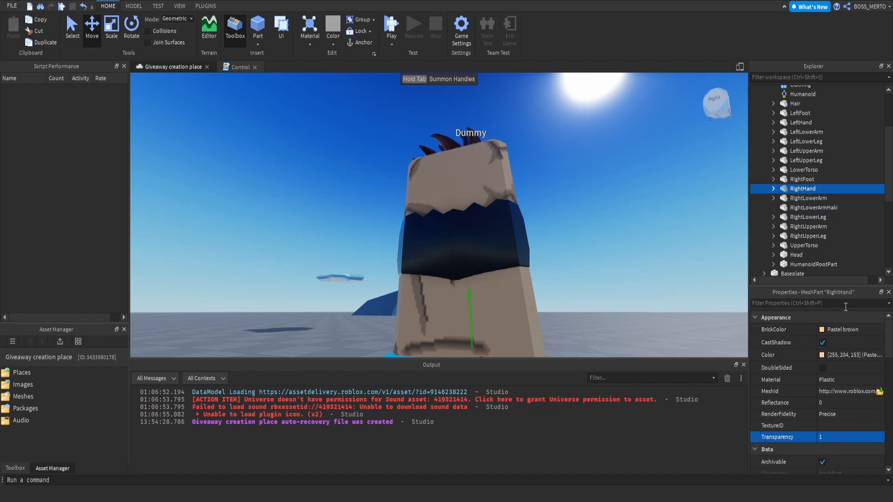
- Move RightLowerArmHaki down to the lower end of the RightLowerArm part
click(829, 198)
key(f)
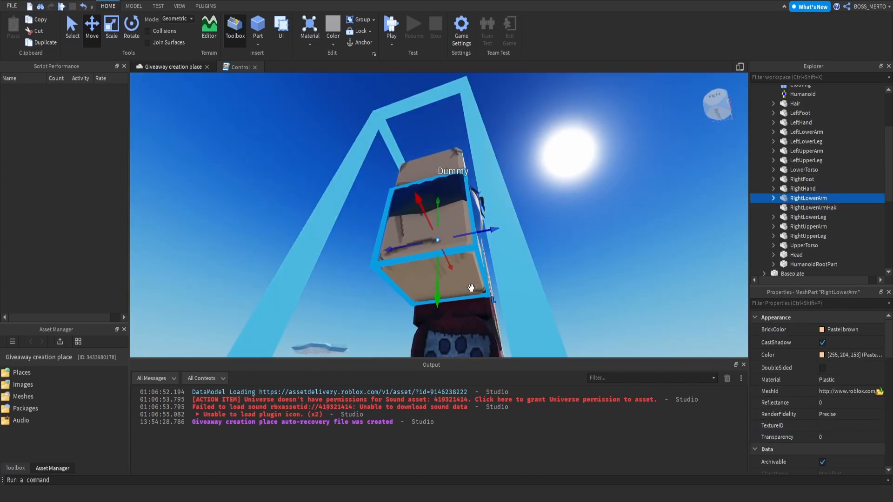
click(833, 208)
drag(442, 271, 443, 307)
right_drag(475, 291, 493, 284)
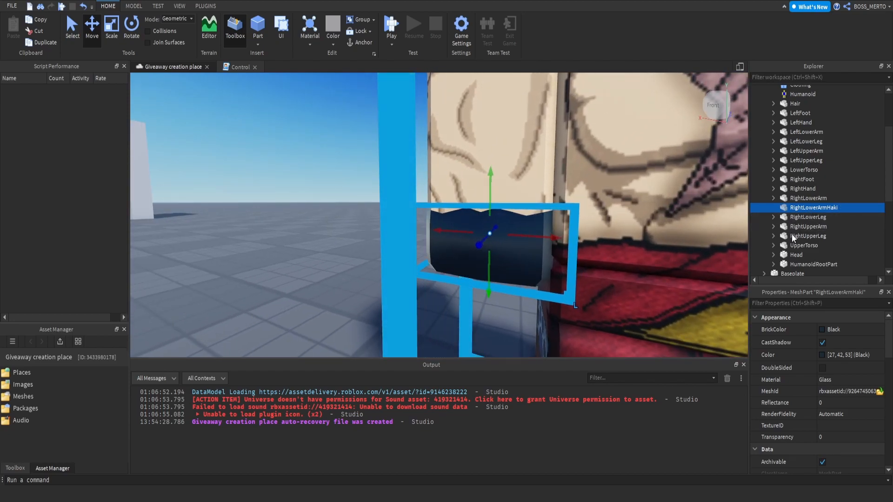
- Paste a copy of RightLowerArmHaki inside the original and enlarge the copy slightly, with a Y size of 0.613
key(ctrl+shift+v)
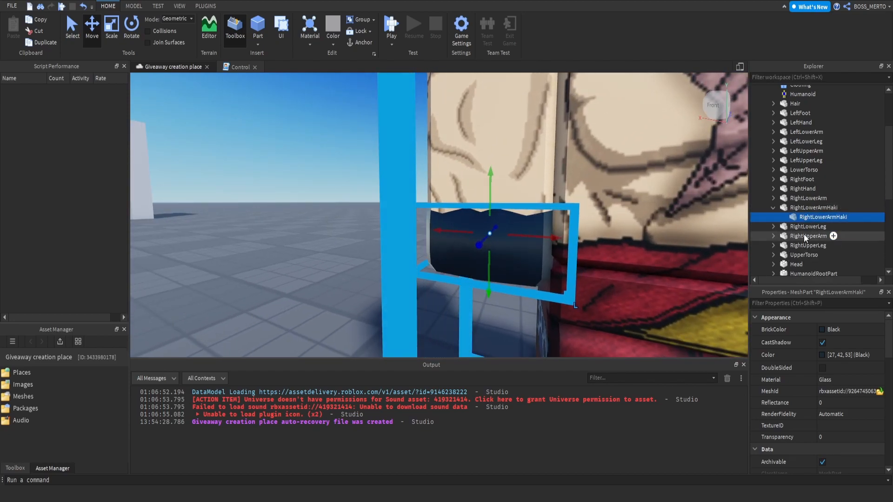
scroll(849, 402, down, 5)
click(860, 362)
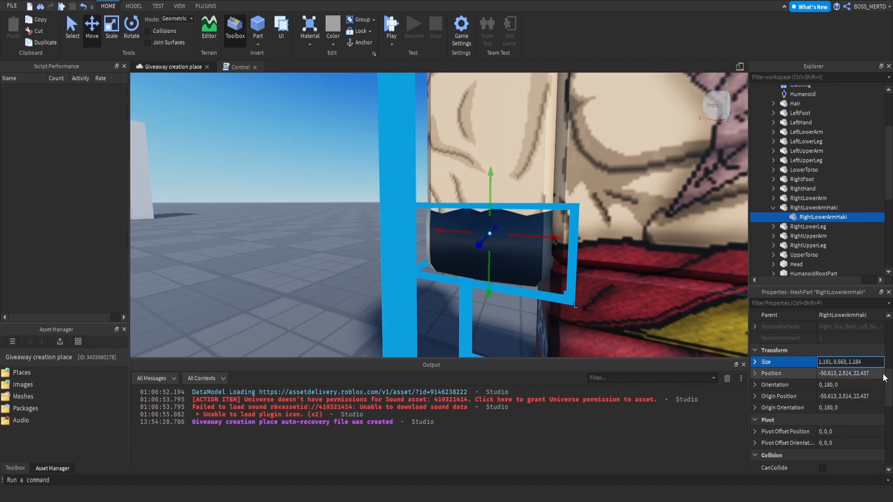
click(883, 375)
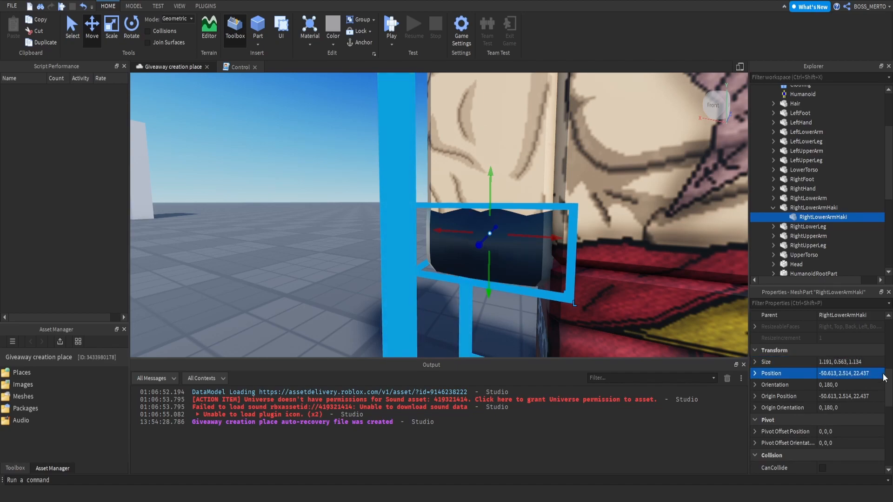
click(855, 361)
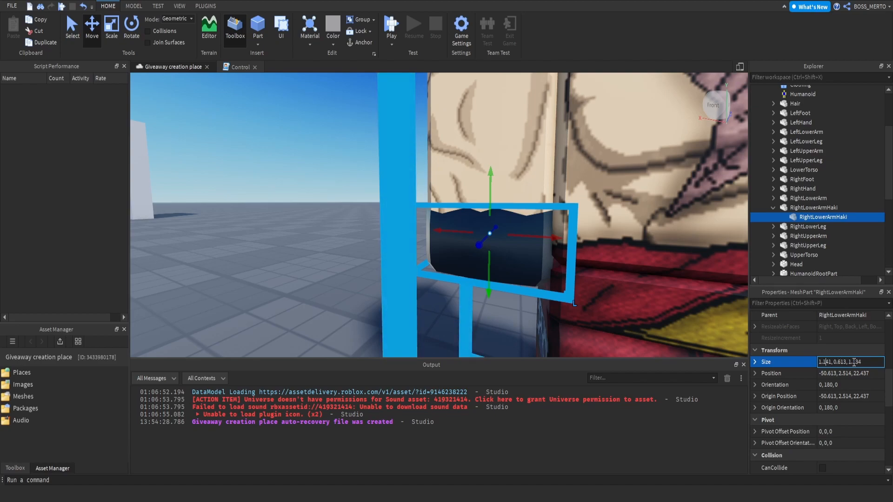
key(Return)
scroll(854, 367, up, 10)
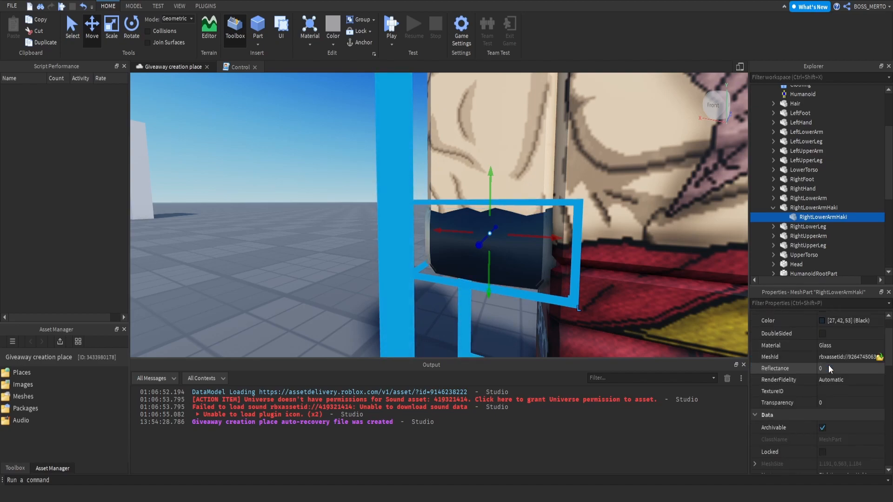
- Set the nested RightLowerArmHaki copy's BrickColor to Really red and its Material to ForceField
click(820, 333)
click(859, 409)
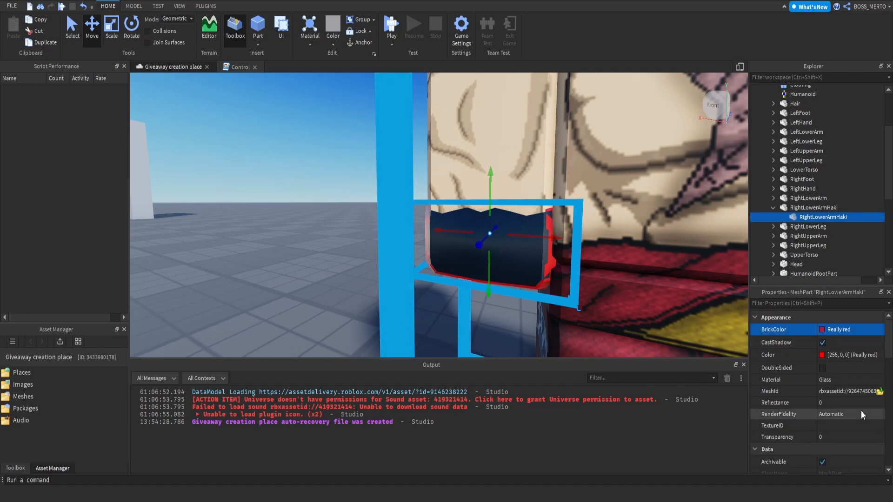
click(830, 378)
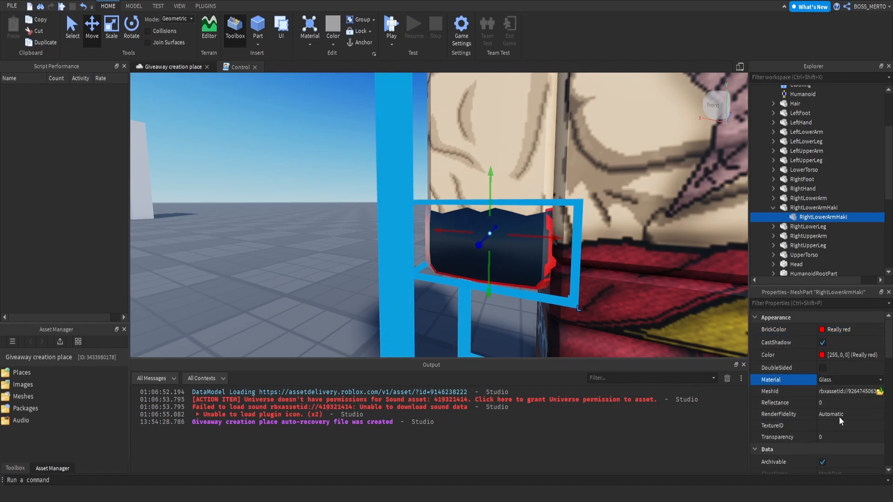
click(840, 436)
right_drag(604, 311, 604, 310)
right_drag(352, 174, 352, 174)
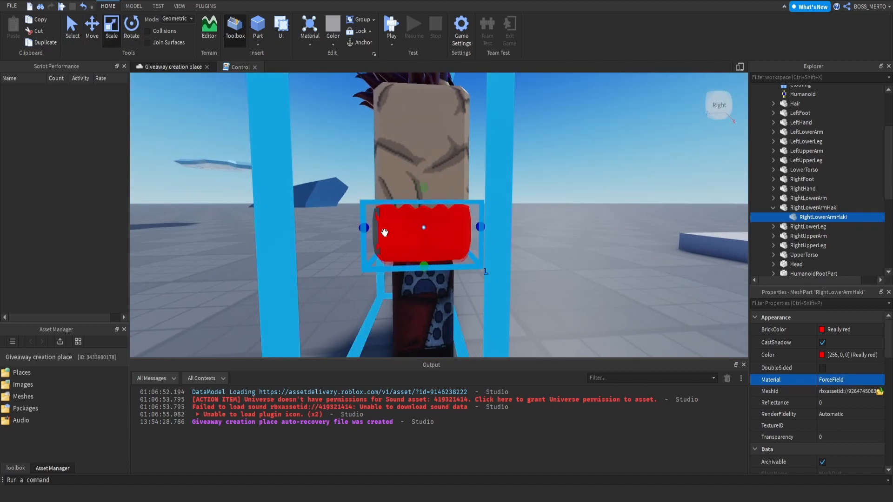
- Set the Transparency of the nested red RightLowerArmHaki copy to 0.8
right_drag(426, 219, 442, 225)
click(838, 416)
click(839, 437)
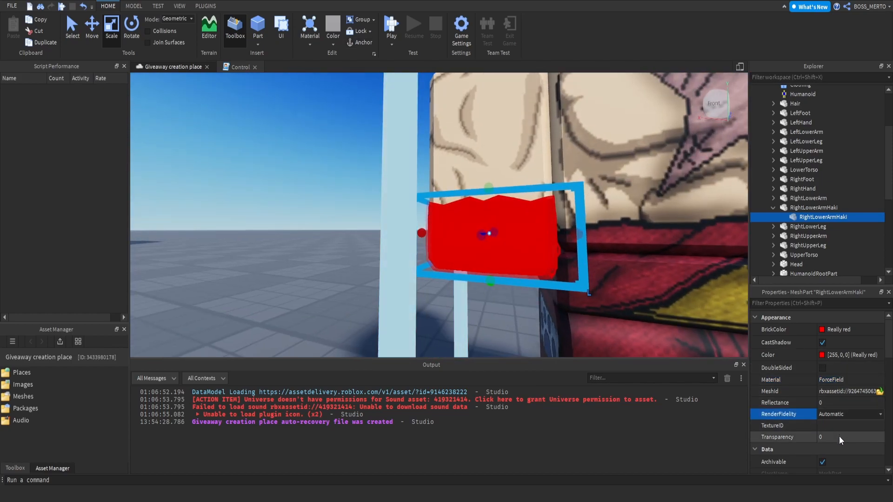
text(.8)
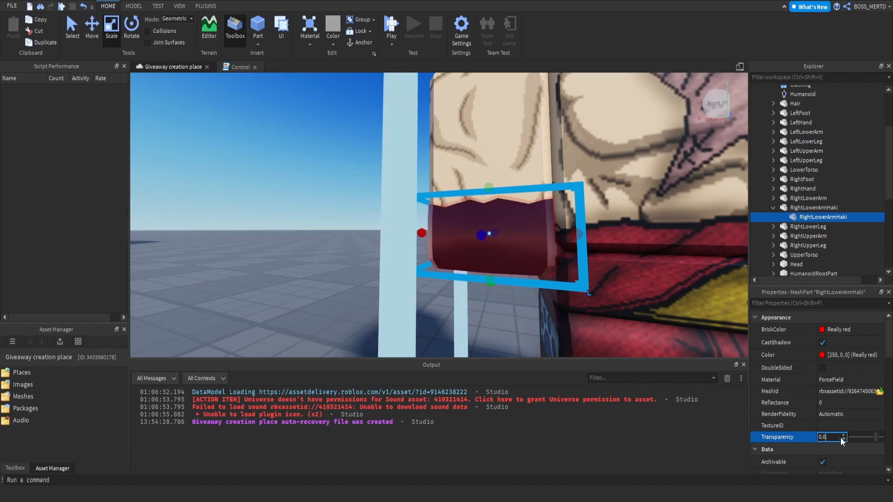
key(Return)
- Examine the semi-transparent red layer around the Dummy's right forearm from several sides
right_drag(639, 305, 566, 251)
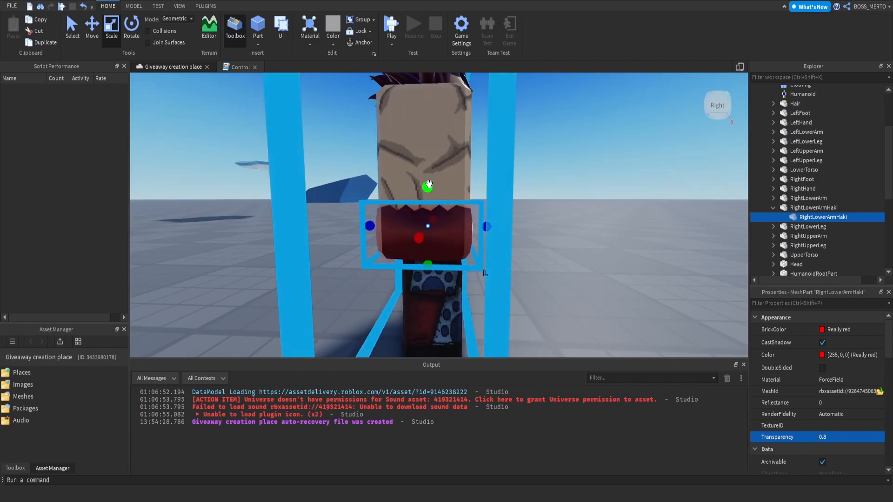
click(540, 238)
right_drag(540, 239, 541, 236)
click(802, 217)
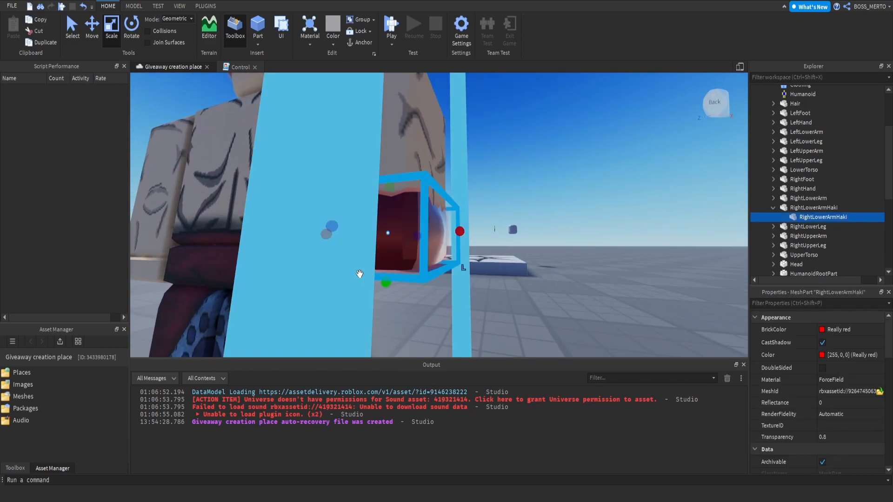
click(467, 299)
right_drag(466, 300, 467, 299)
click(824, 217)
key(f)
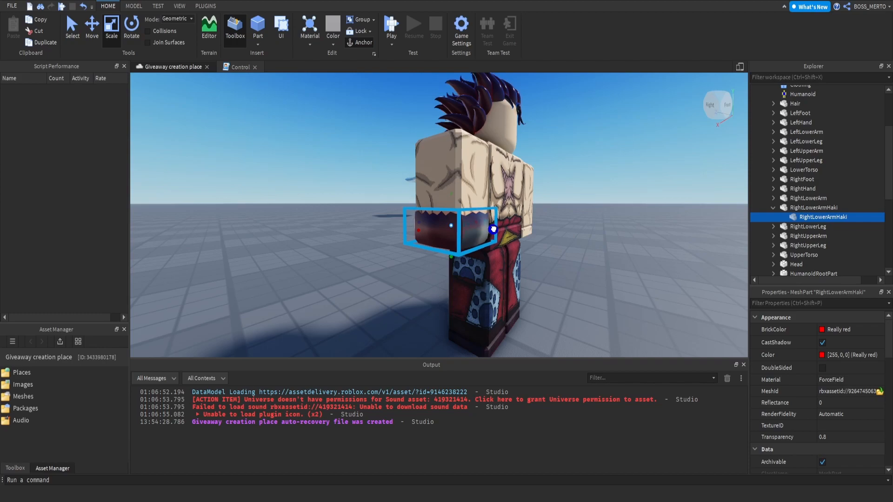
click(582, 252)
right_drag(582, 252, 582, 252)
scroll(581, 252, up, 5)
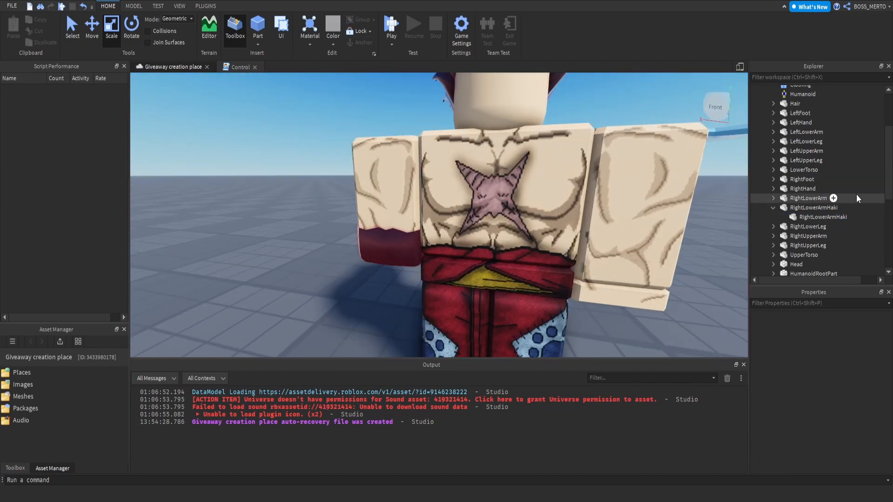
- Set the Transparency of the Dummy's RightHand part to 0
click(829, 207)
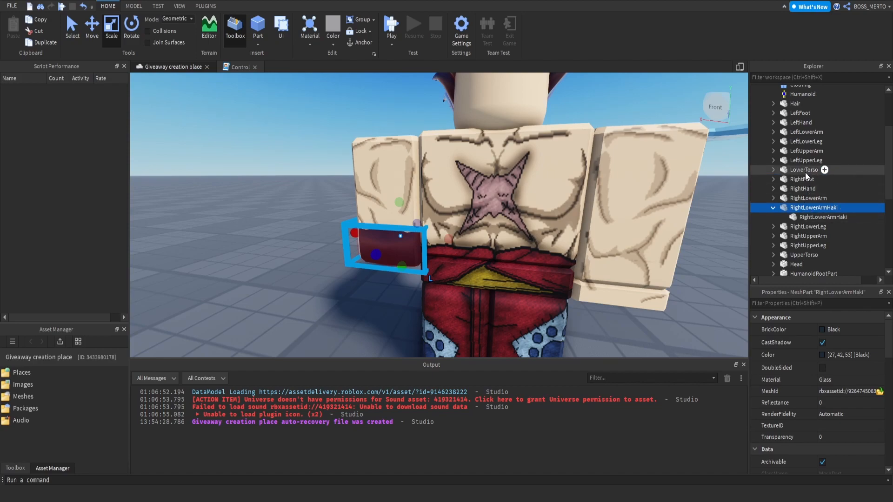
click(803, 189)
click(836, 437)
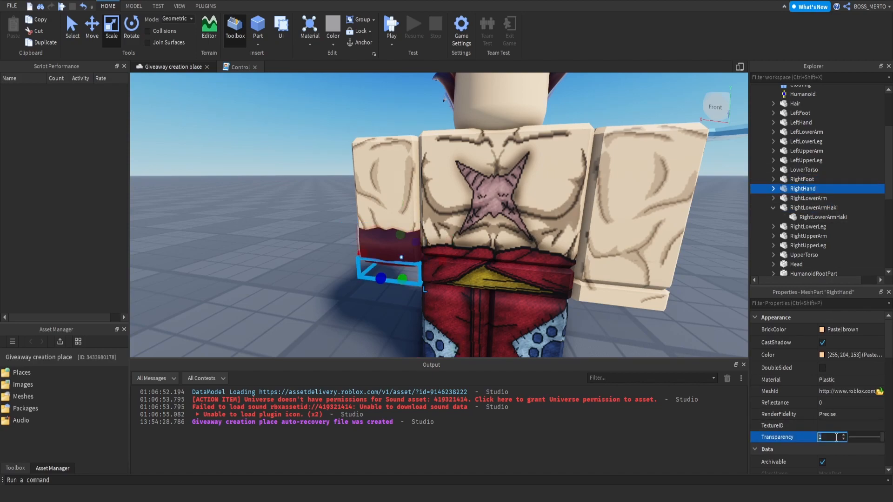
key(Return)
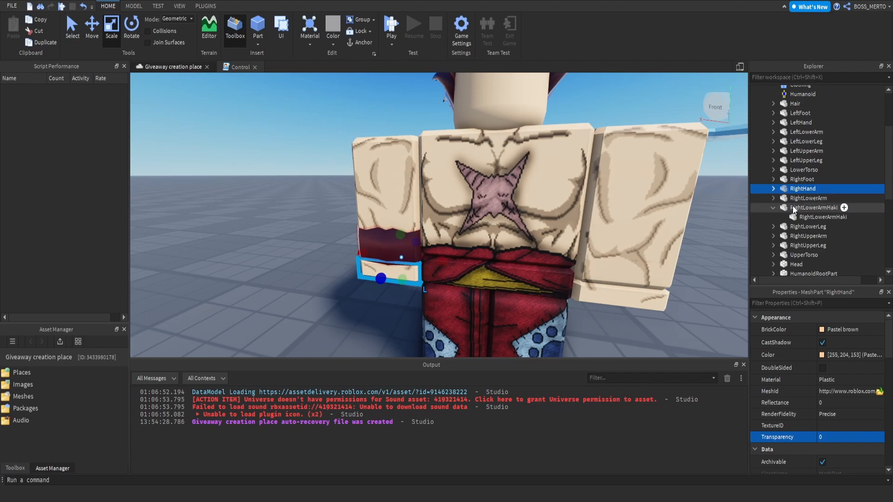
- Duplicate RightLowerArmHaki and rename the duplicate as RightHandHaki
click(793, 207)
key(ctrl+d)
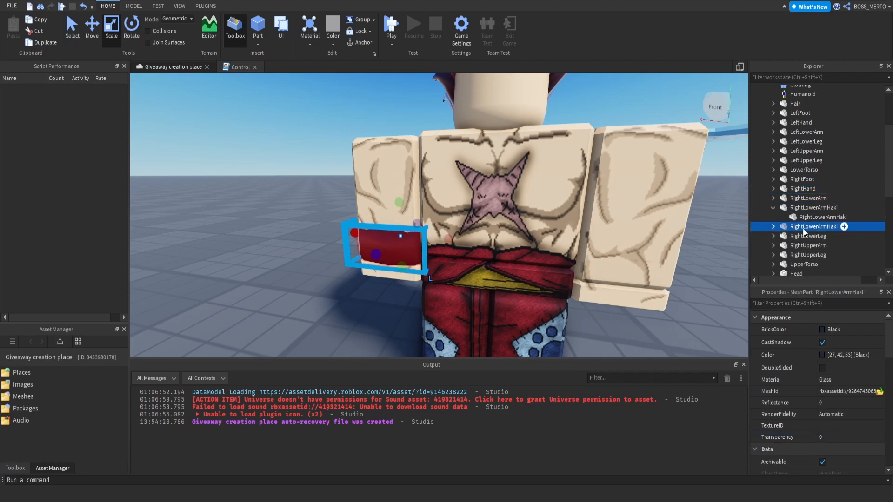
click(841, 227)
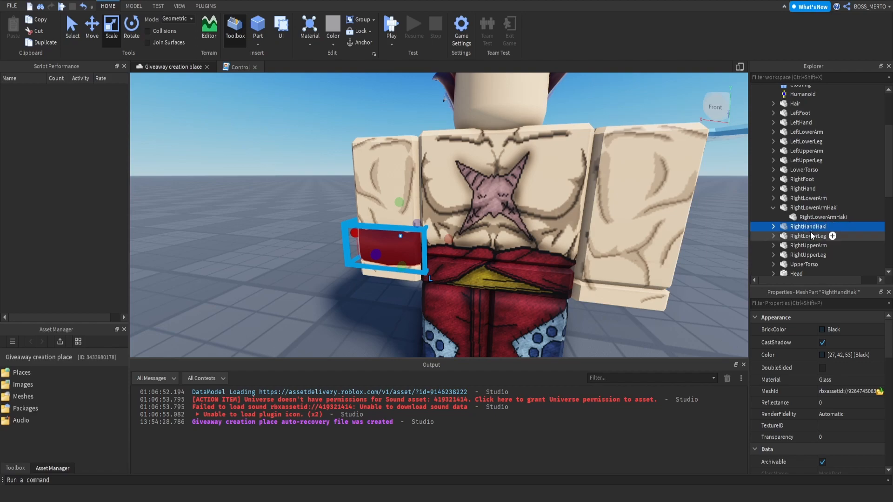
- Replace RightHandHaki's MeshId with the hand mesh and delete the RightLowerArmHaki copy nested inside it
click(880, 392)
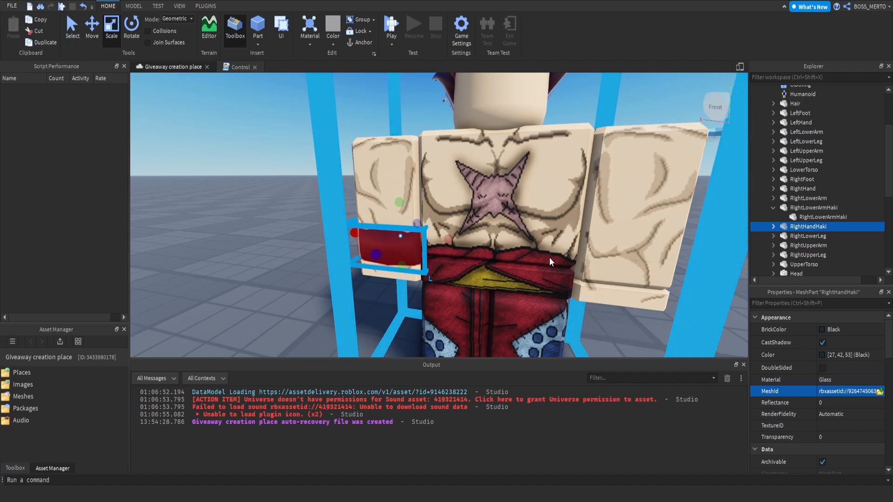
click(773, 227)
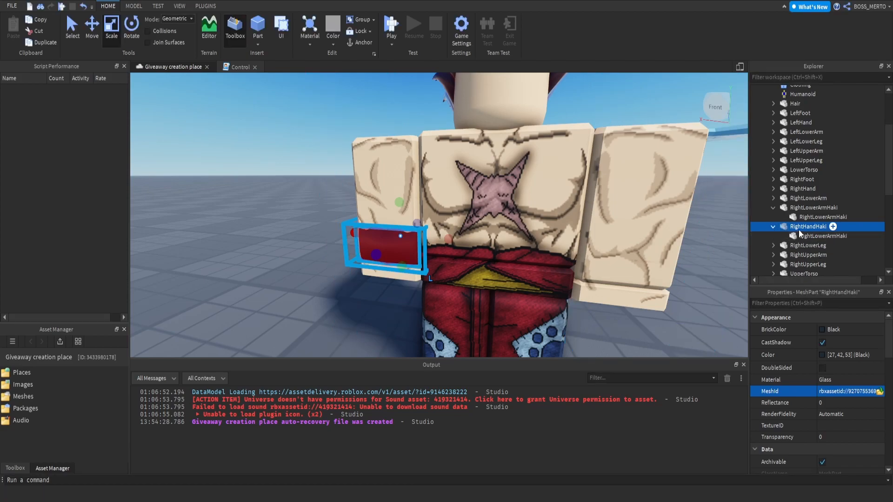
click(798, 238)
key(Delete)
click(805, 226)
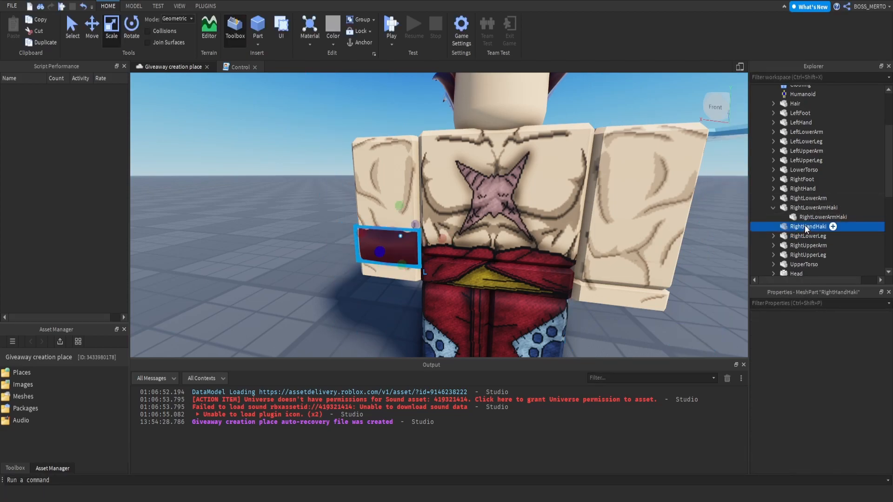
- Move RightHandHaki down from the forearm onto the Dummy's right hand
click(93, 31)
right_drag(321, 219, 363, 196)
drag(362, 224, 364, 253)
right_drag(368, 279, 373, 196)
scroll(386, 283, up, 5)
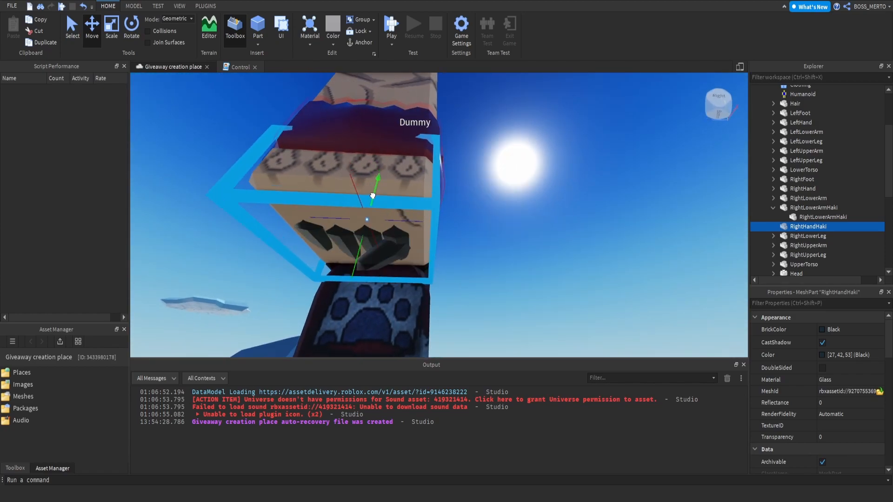
drag(372, 196, 364, 229)
right_drag(363, 229, 389, 241)
- Enable DoubleSided on RightHandHaki and scale it up slightly so it covers the Dummy's right hand
click(822, 369)
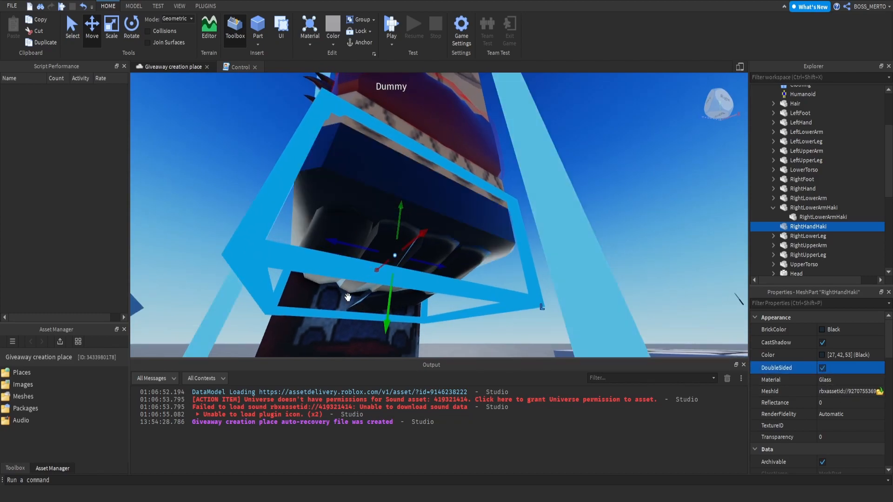
right_drag(346, 210, 297, 209)
right_drag(383, 230, 430, 264)
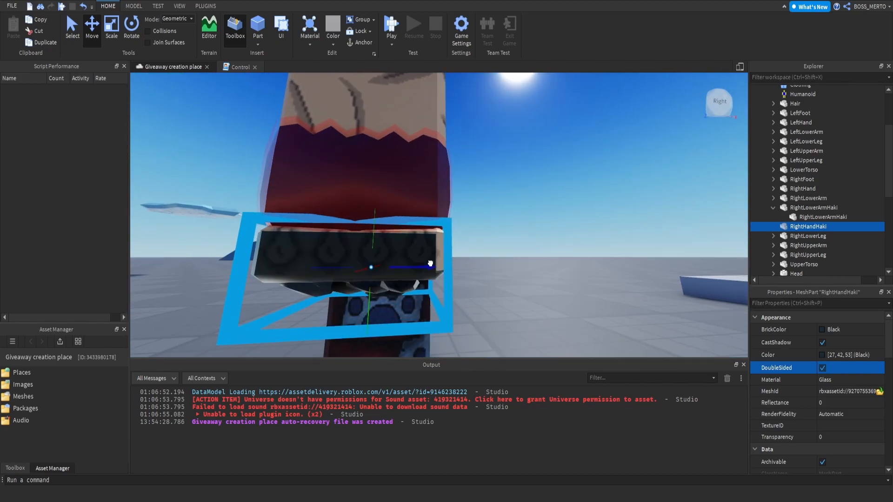
key(ctrl+3)
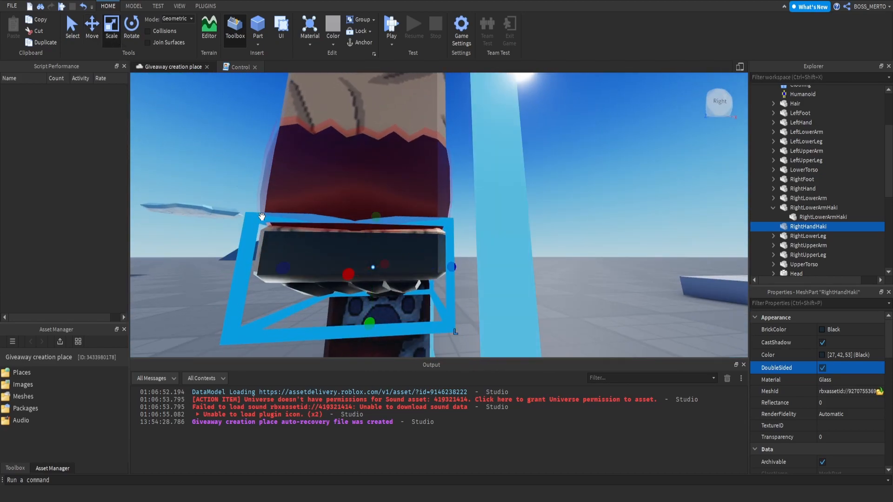
scroll(283, 280, up, 2)
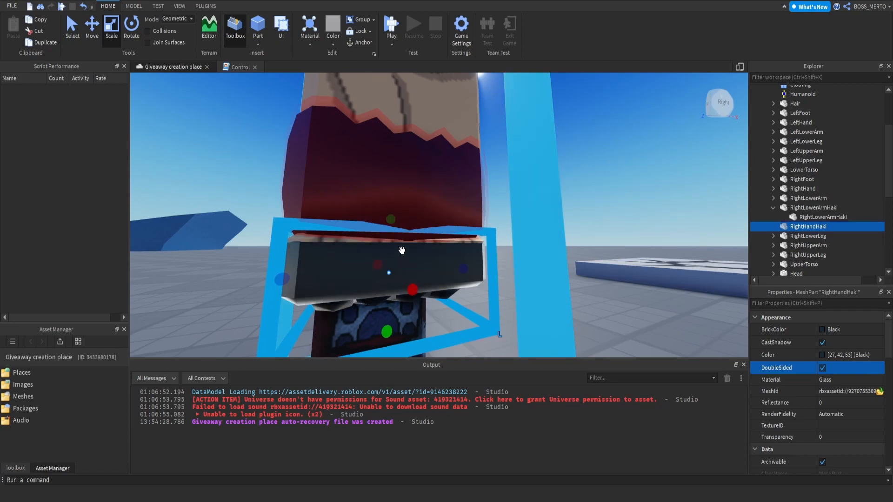
right_drag(393, 217, 401, 200)
scroll(400, 200, down, 3)
click(273, 308)
scroll(323, 216, down, 5)
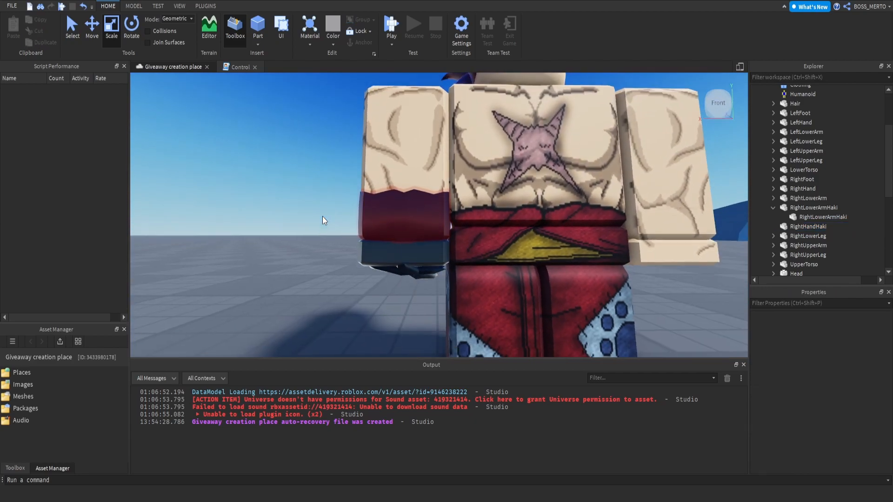
scroll(322, 216, up, 4)
right_drag(323, 216, 322, 216)
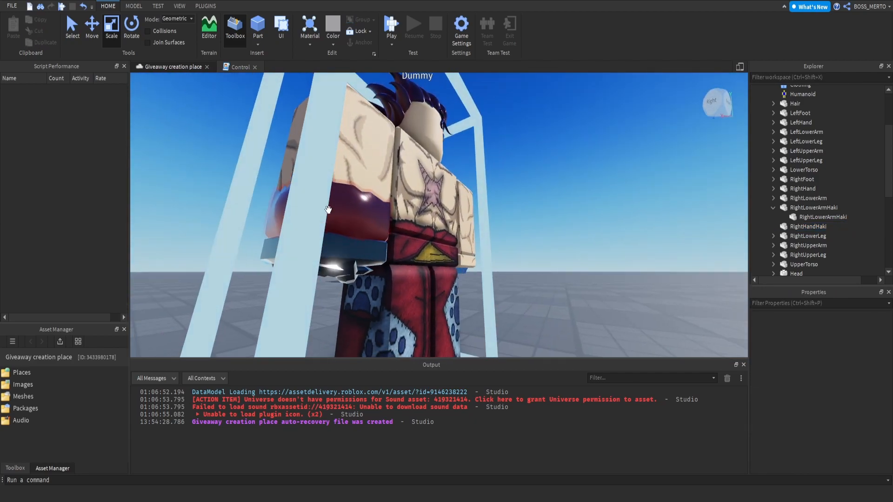
- Duplicate RightHandHaki and nest the duplicate inside the original
click(790, 189)
click(773, 208)
click(786, 217)
key(ctrl+d)
drag(810, 198, 809, 226)
- Set the nested RightHandHaki copy's BrickColor to Really red and its Material to ForceField
click(827, 331)
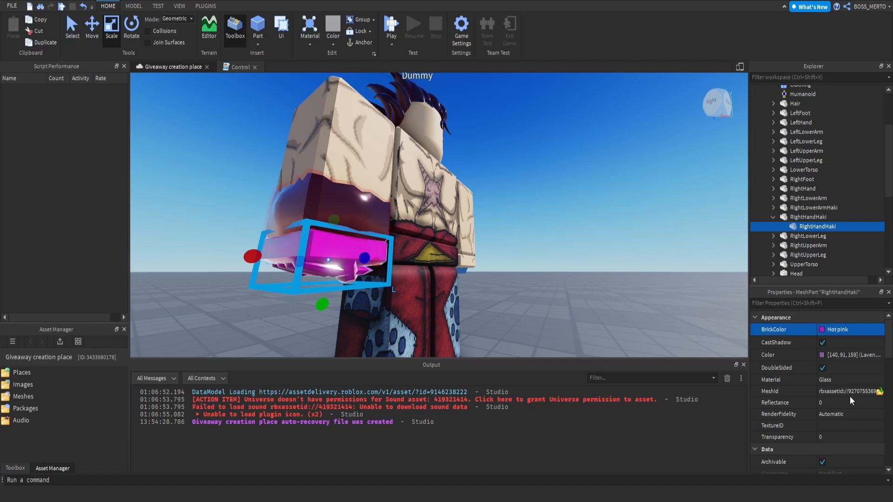
click(860, 412)
click(822, 378)
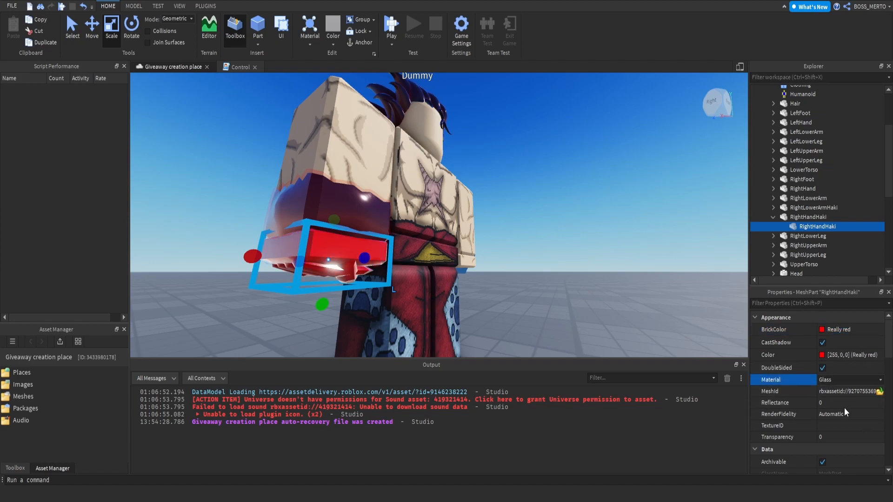
click(835, 440)
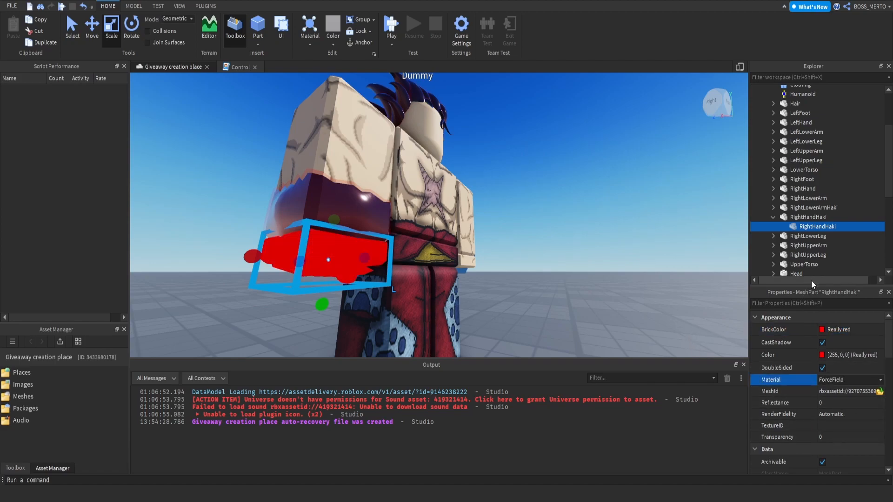
- Set the Transparency of the nested RightHandHaki copy to 0.8
click(807, 207)
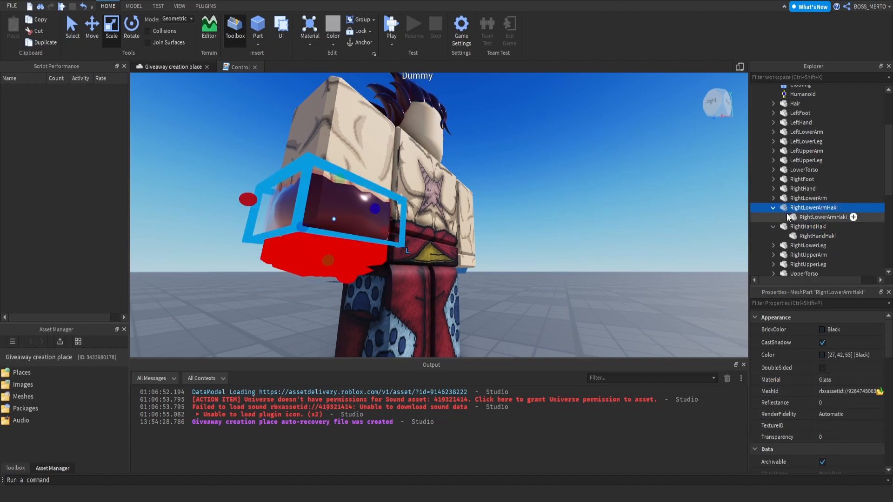
click(809, 236)
click(832, 437)
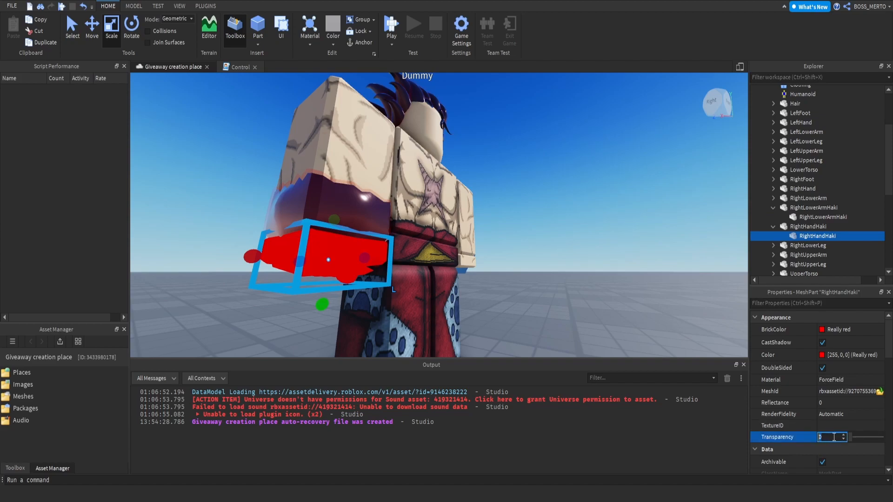
text(.8)
key(Return)
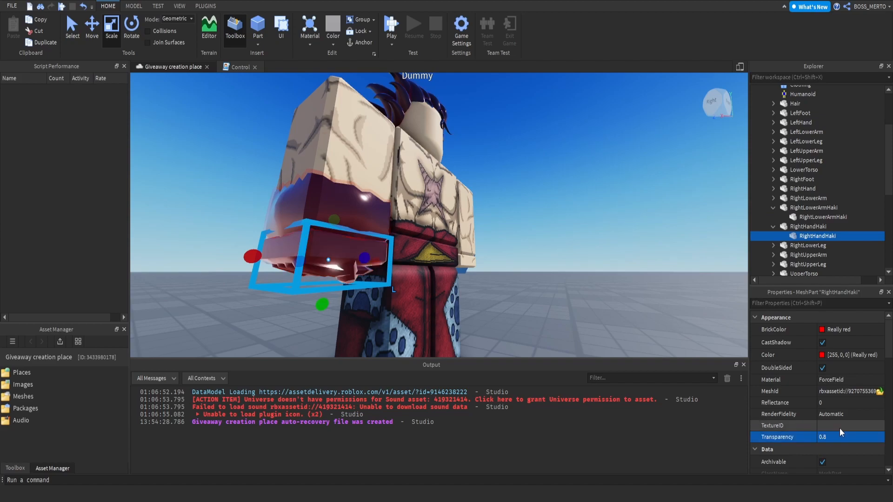
- Examine the finished forearm and hand overlays on the Dummy's right arm from several angles and distances
key(d)
right_drag(579, 268, 580, 269)
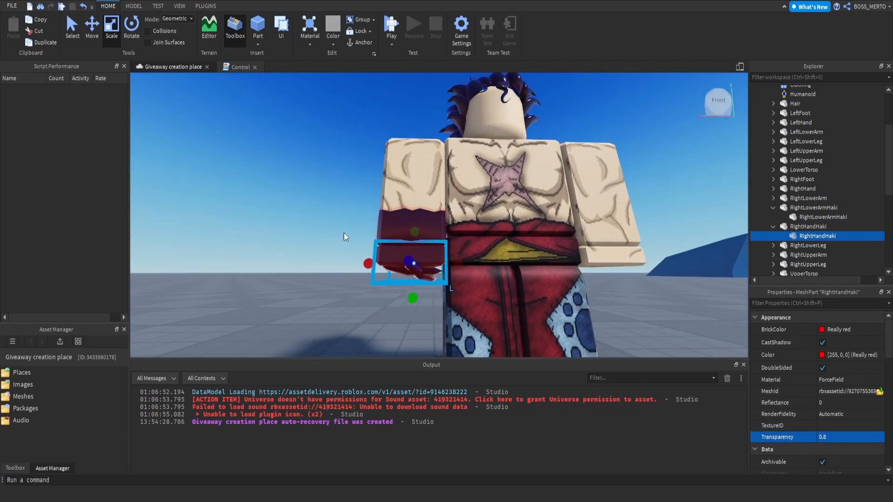
click(285, 217)
scroll(285, 218, down, 5)
right_drag(285, 218, 285, 217)
scroll(469, 203, up, 5)
right_drag(470, 203, 469, 203)
scroll(470, 203, up, 5)
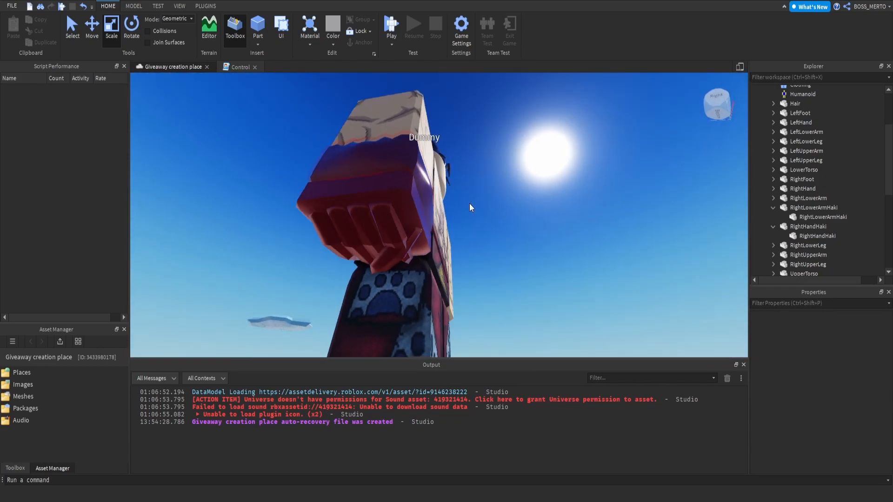
scroll(469, 203, down, 5)
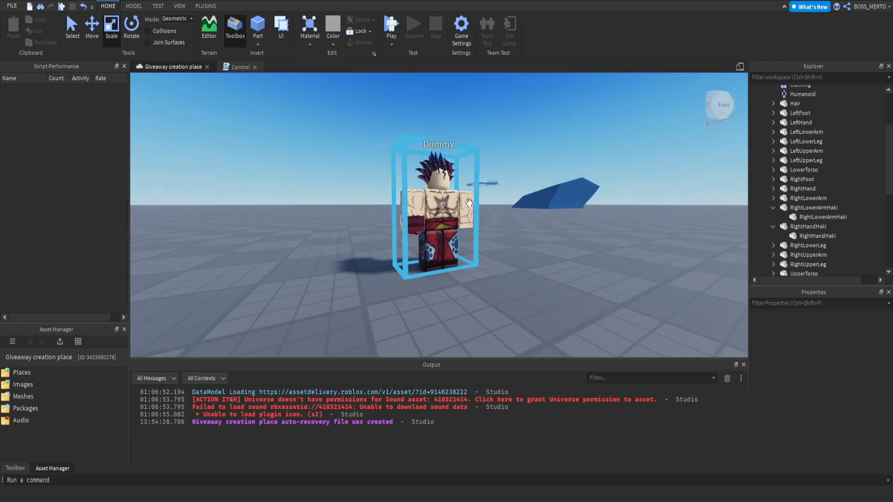
scroll(470, 202, up, 3)
right_drag(523, 186, 588, 175)
scroll(586, 172, up, 5)
right_drag(519, 157, 519, 158)
- Duplicate RightLowerArmHaki with its nested red layer and rename the duplicate as LeftLowerArmHaki
click(809, 209)
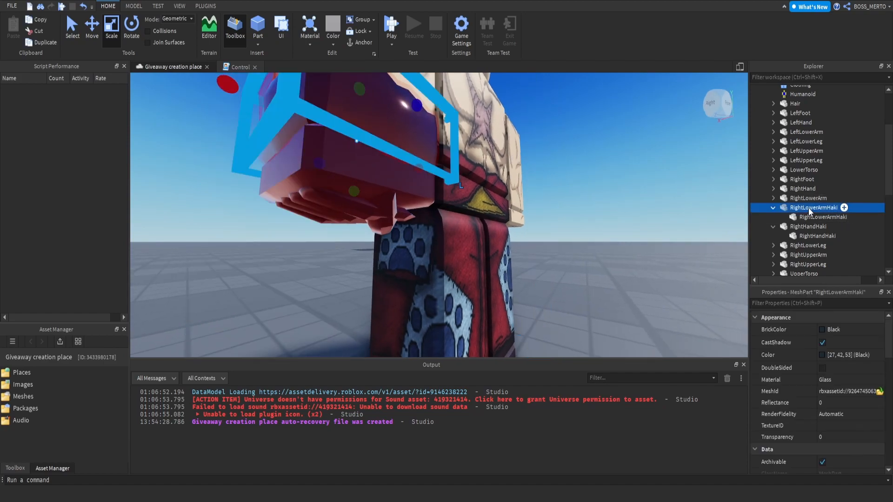
key(ctrl+d)
right_drag(604, 186, 604, 186)
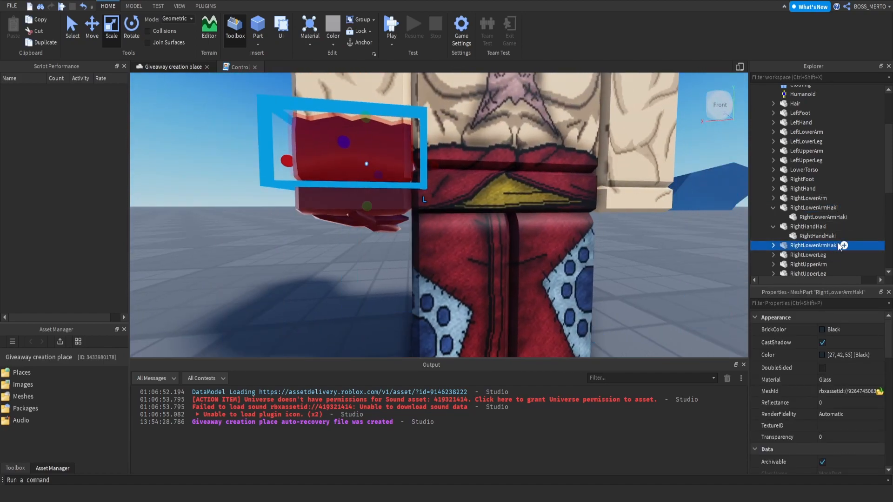
click(803, 247)
key(BackSpace)
key(BackSpace)
key(BackSpace)
key(BackSpace)
key(BackSpace)
text(Left)
key(Return)
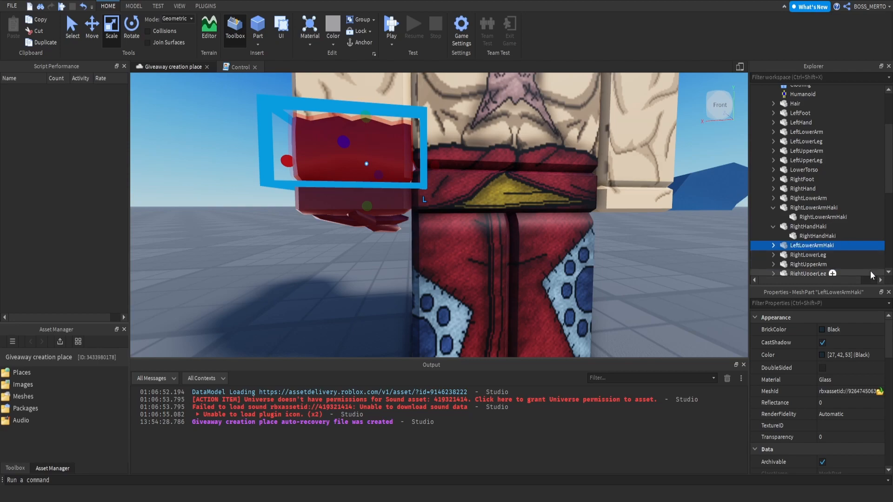
- Move LeftLowerArmHaki sideways across the body onto the Dummy's left lower arm
click(89, 26)
scroll(538, 255, down, 6)
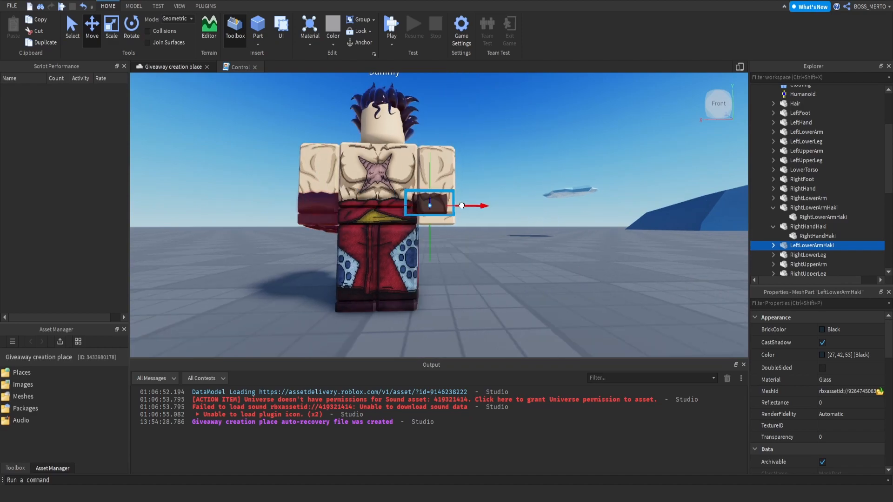
drag(461, 206, 469, 213)
right_drag(469, 213, 493, 213)
key(w)
key(a)
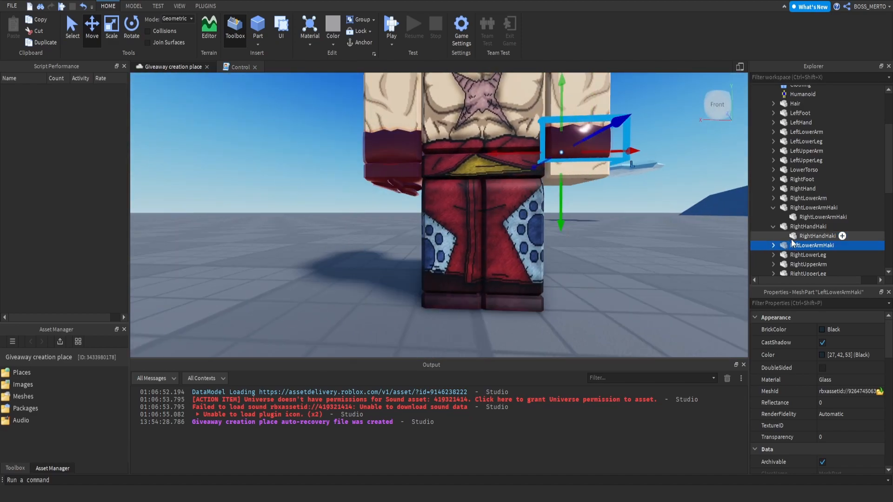
- Duplicate RightHandHaki, rename the duplicate as LeftHandHaki and move it sideways across the body onto the Dummy's left hand
click(791, 226)
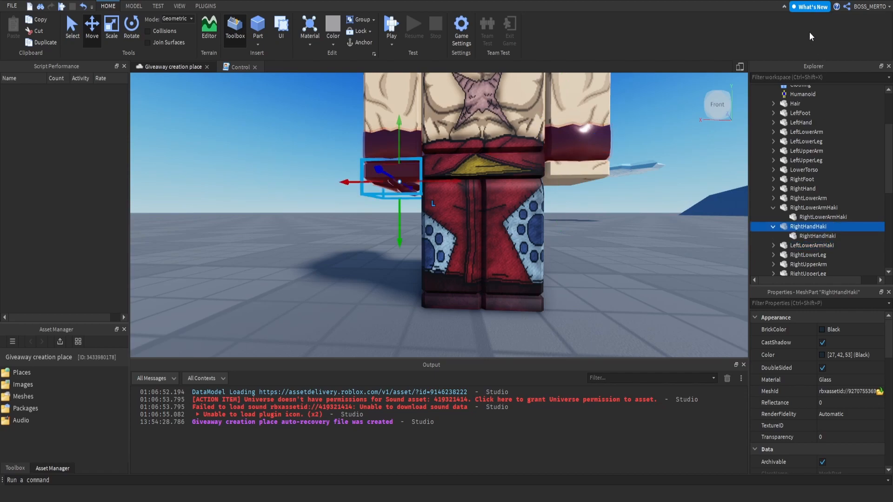
key(ctrl+d)
key(F2)
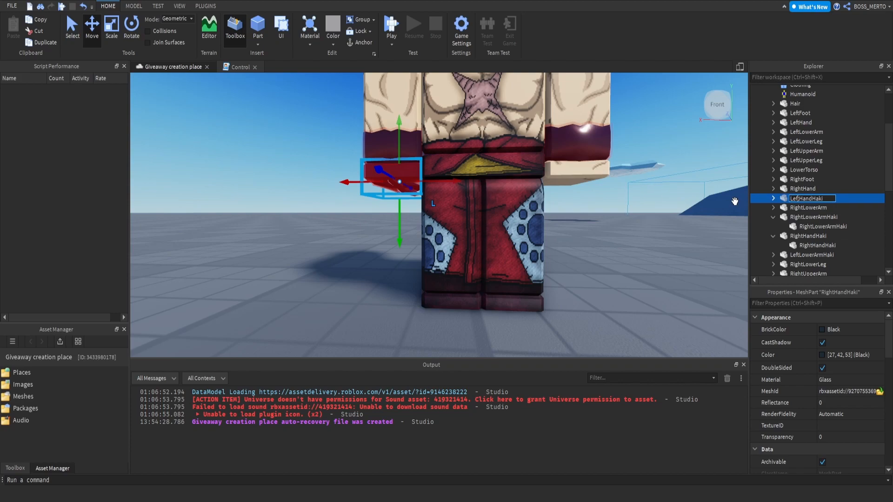
drag(417, 188, 607, 197)
right_drag(607, 196, 608, 197)
- Delete the nested red layer from LeftHandHaki and replace its mesh with an imported left-hand mesh file
click(774, 198)
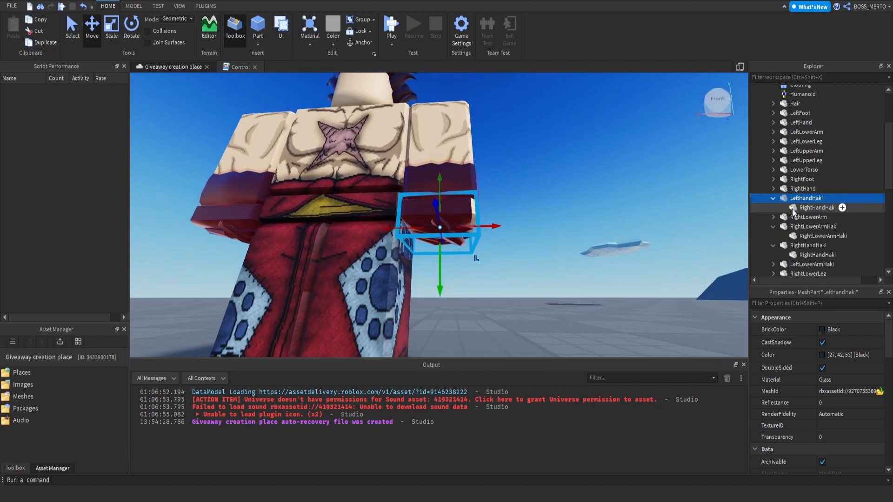
click(791, 208)
key(Delete)
click(803, 200)
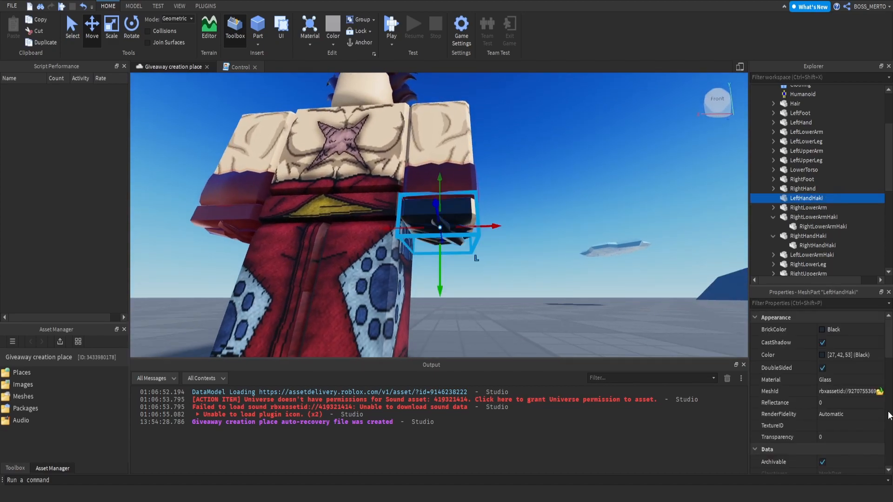
click(882, 393)
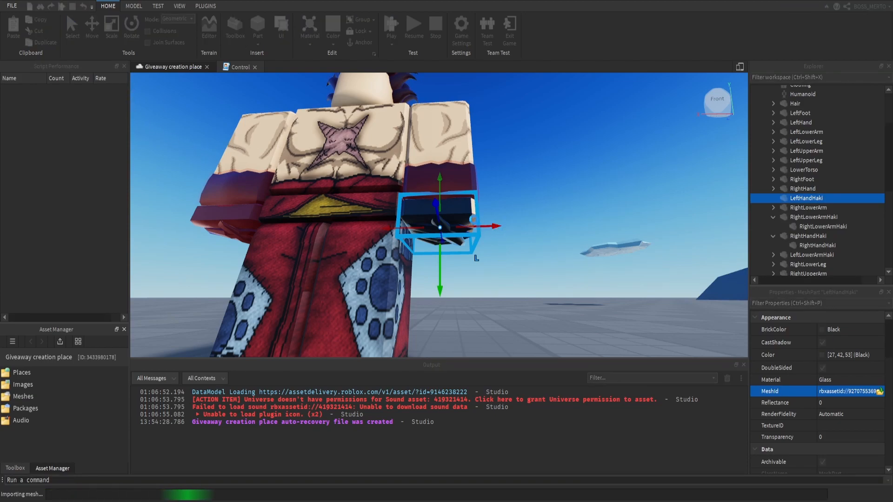
- Scale LeftHandHaki slightly wider sideways so that it covers the Dummy's left hand
right_drag(489, 204, 506, 221)
drag(483, 281, 488, 282)
click(106, 21)
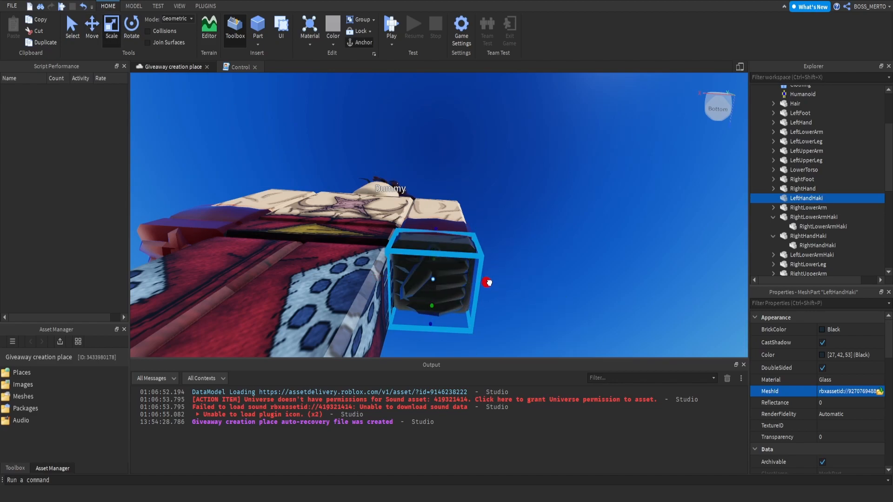
click(511, 289)
right_drag(512, 289, 500, 272)
scroll(507, 292, down, 5)
scroll(500, 270, up, 5)
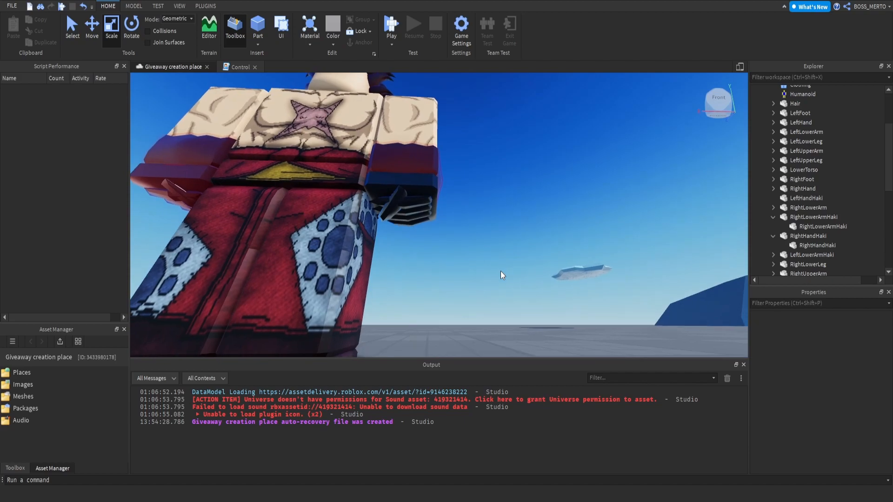
- Duplicate LeftHandHaki and nest the duplicate inside the original LeftHandHaki part
click(796, 236)
click(773, 236)
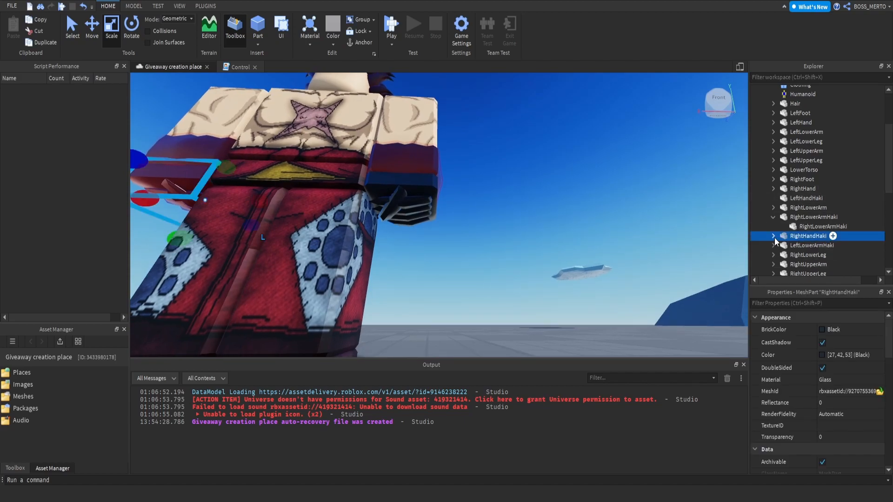
click(796, 199)
key(ctrl+d)
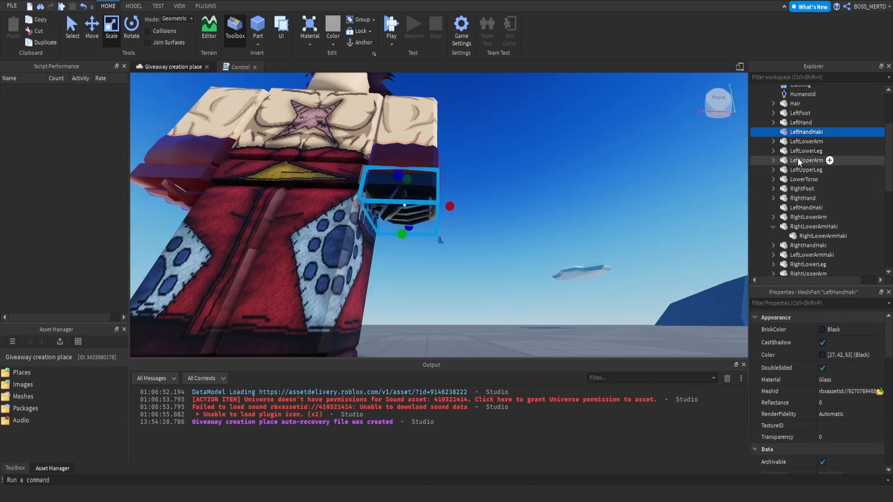
drag(793, 133, 800, 209)
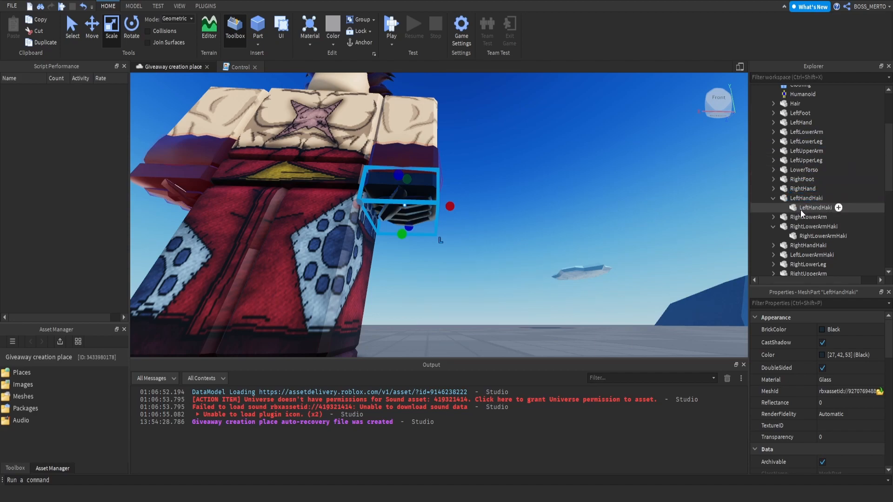
- Style the nested LeftHandHaki copy with the Really red color, the ForceField material and a Transparency of 0.8
click(823, 333)
click(857, 412)
click(828, 383)
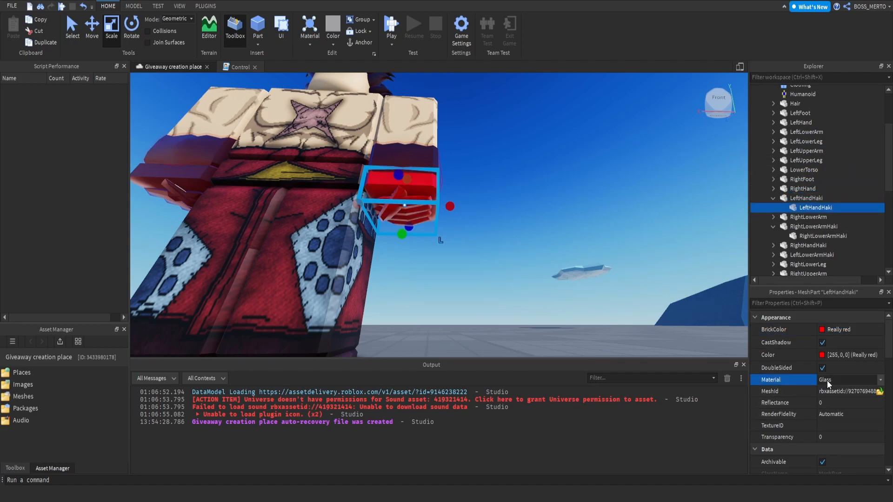
key(Down)
click(836, 436)
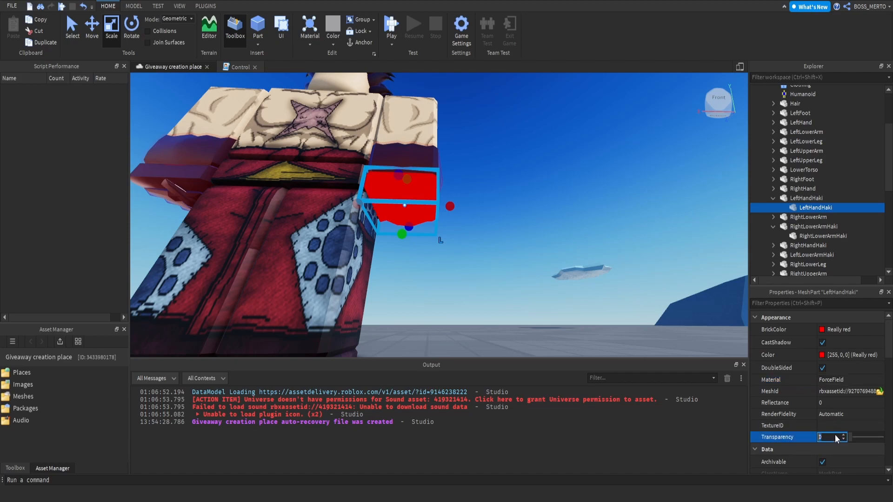
text(0.8)
key(Return)
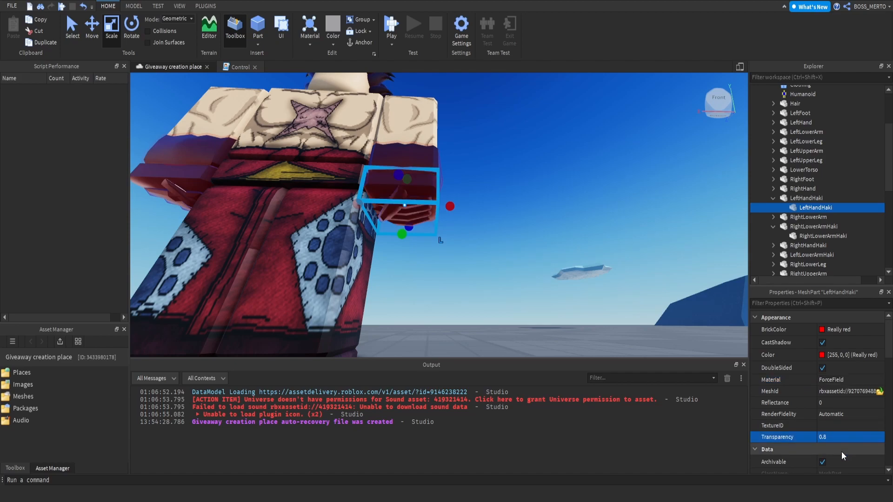
- Examine the overlays on both of the Dummy's arms from the front and back at several distances
click(563, 181)
scroll(562, 185, down, 5)
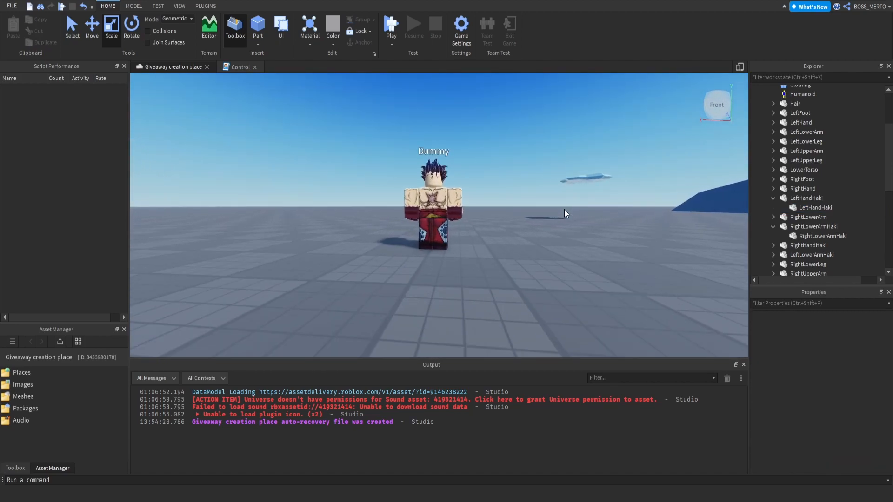
scroll(564, 209, up, 5)
scroll(564, 209, down, 4)
right_drag(565, 209, 565, 209)
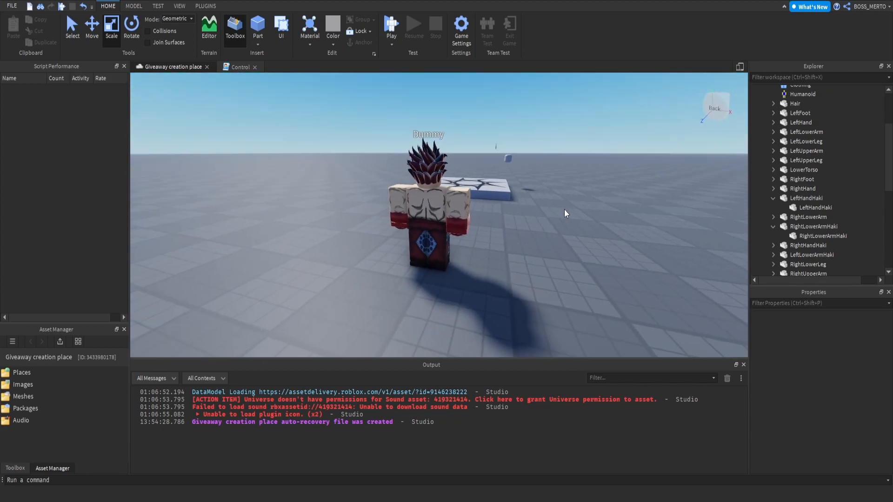
scroll(564, 209, up, 5)
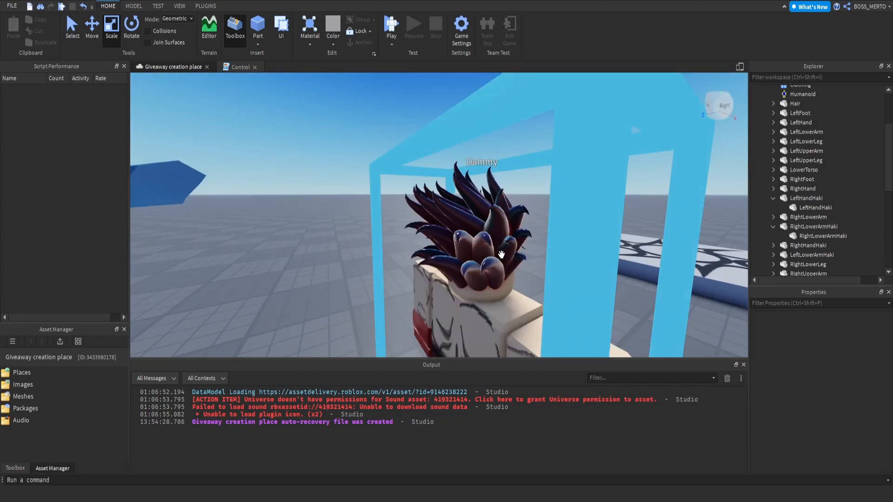
- Check the Transparency of the Hair2 layer nested in the Dummy's Hair
click(492, 279)
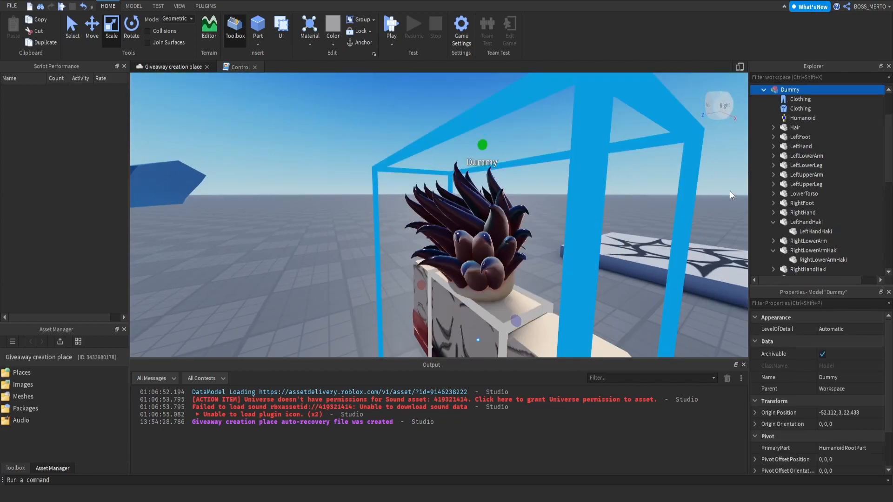
scroll(810, 140, down, 1)
click(774, 101)
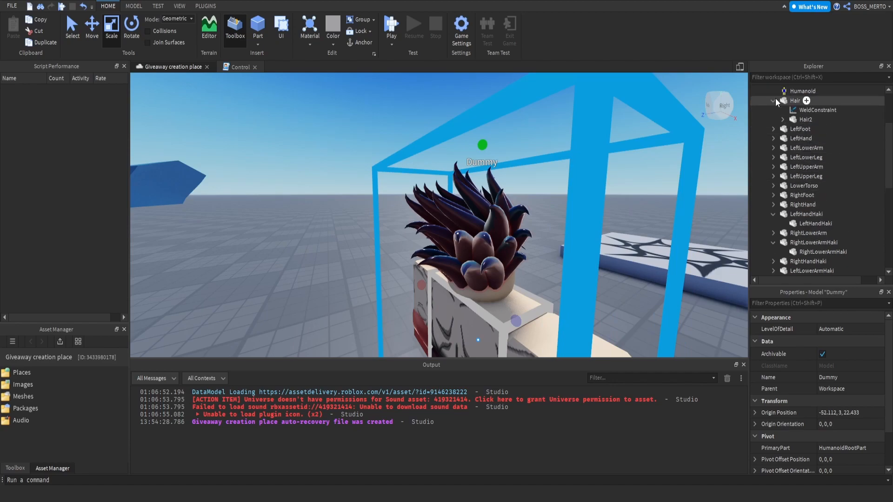
click(795, 120)
scroll(851, 372, down, 3)
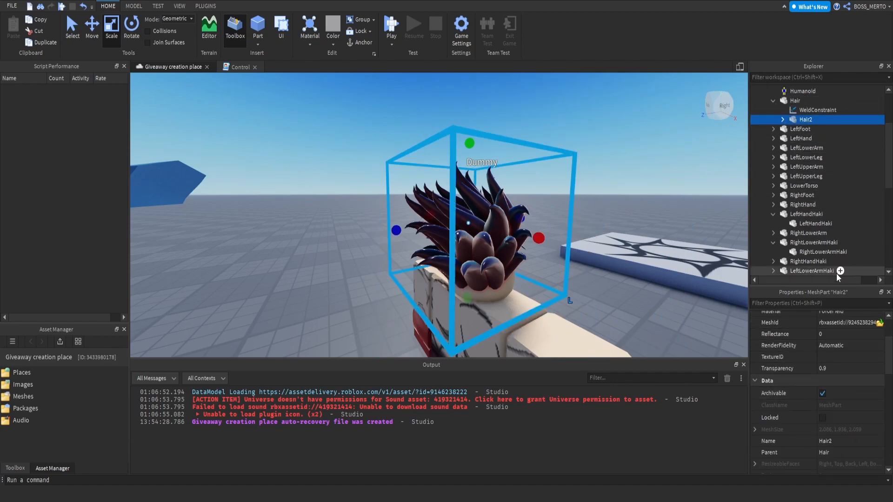
- Select the nested LeftHandHaki and RightLowerArmHaki red layers together
scroll(828, 184, down, 2)
click(816, 169)
ctrl+click(832, 198)
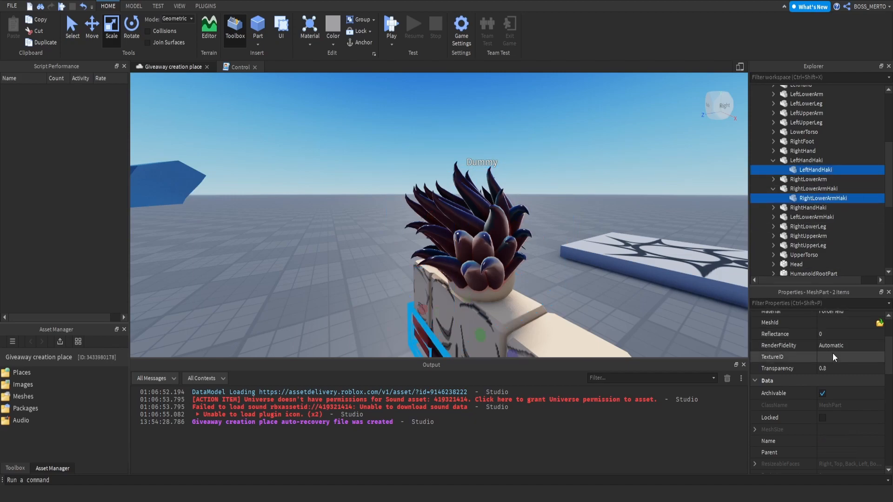
- Set the transparency of the selected inner LeftHandHaki and RightLowerArmHaki meshes to 0.9
click(837, 369)
text(0.9)
key(Return)
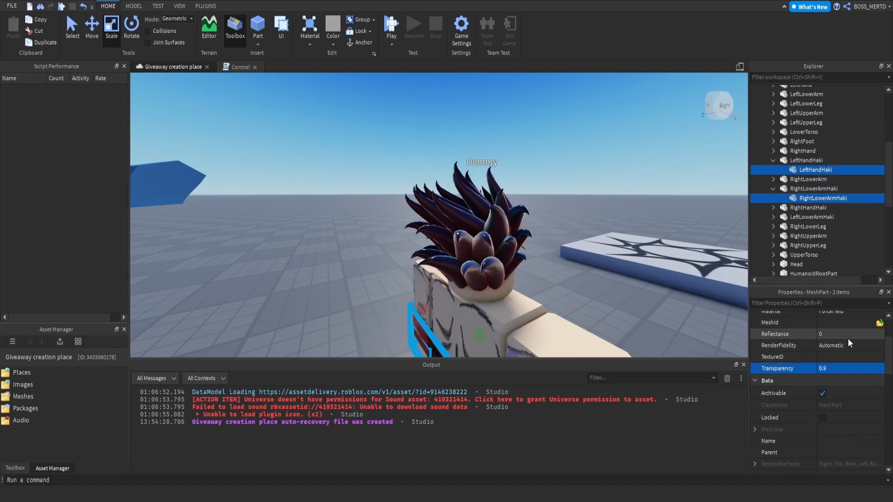
- Set the transparency of the meshes nested inside RightHandHaki and LeftLowerArmHaki to 0.9
click(773, 208)
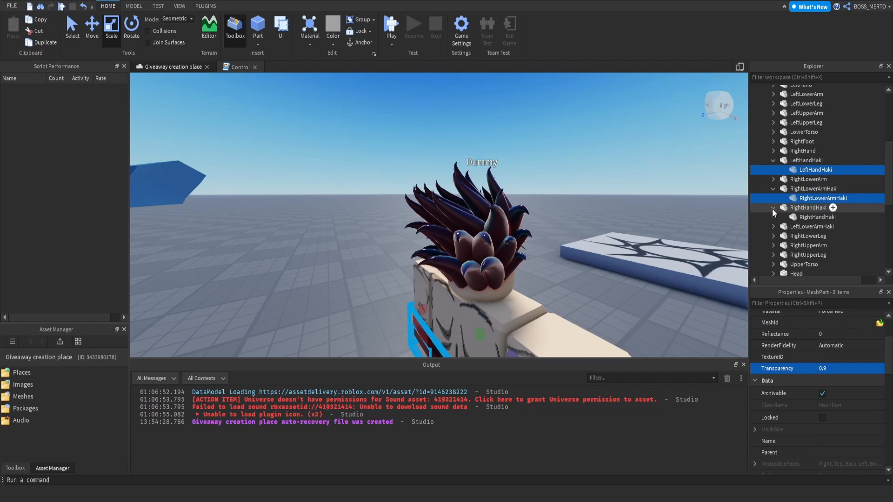
click(795, 216)
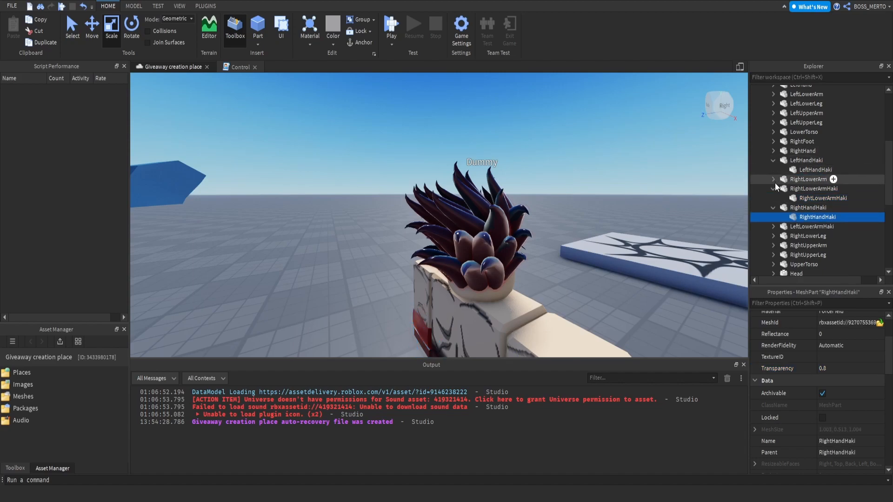
click(773, 227)
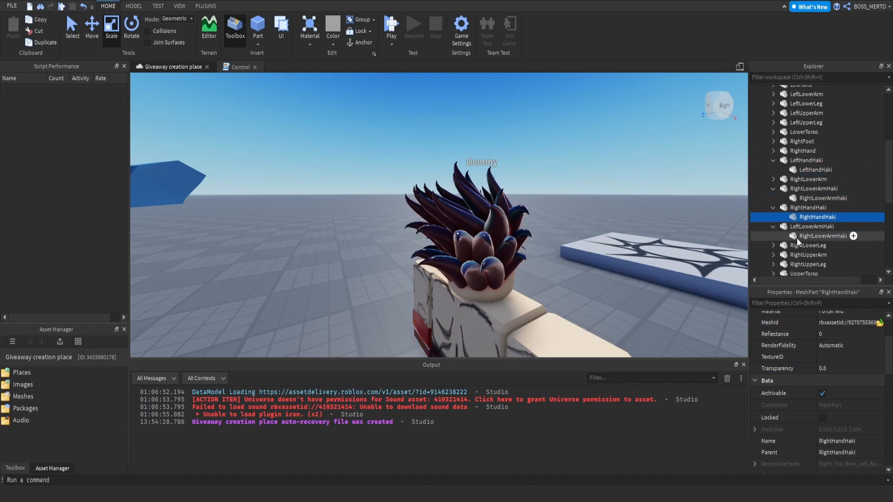
ctrl+click(797, 235)
click(842, 369)
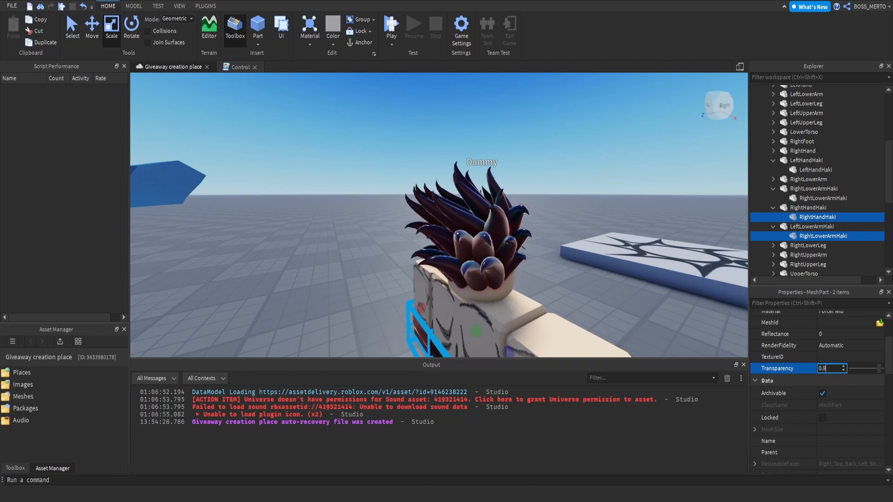
click(626, 189)
right_drag(626, 188, 607, 175)
key(s)
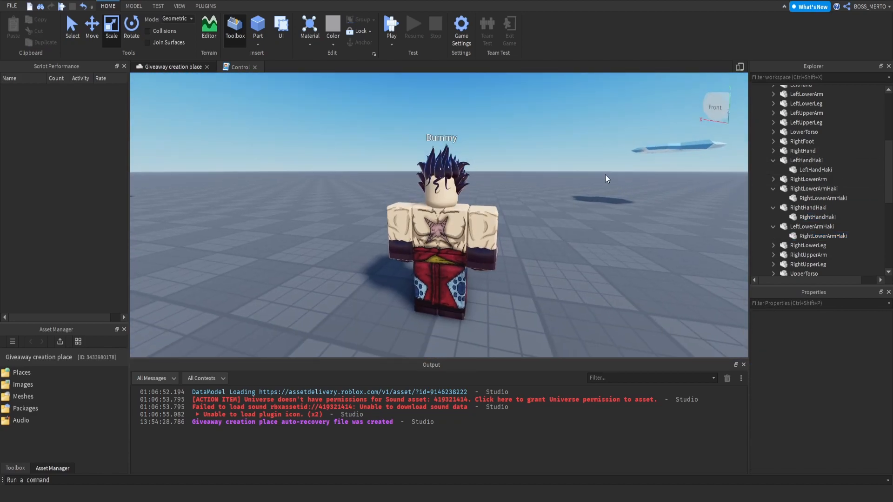
- Add a WeldConstraint to LeftHandHaki with the outer LeftHandHaki as Part0 and the nested LeftHandHaki mesh as Part1
click(798, 160)
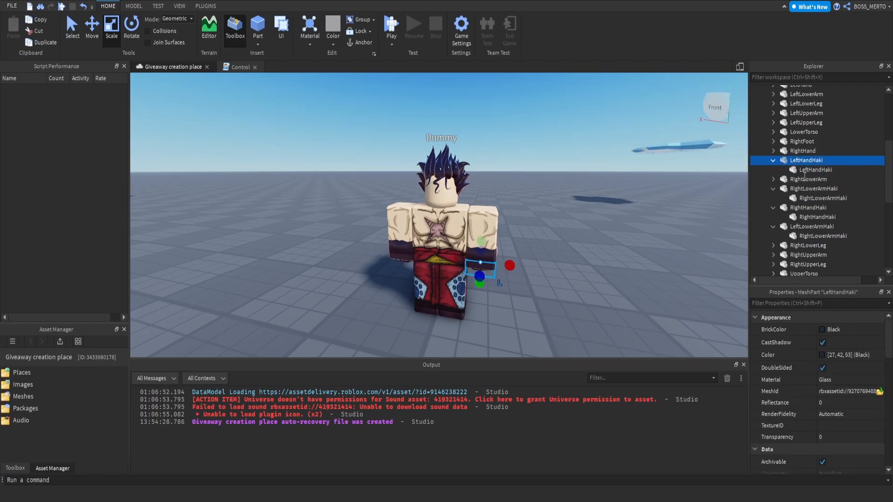
click(833, 160)
click(824, 426)
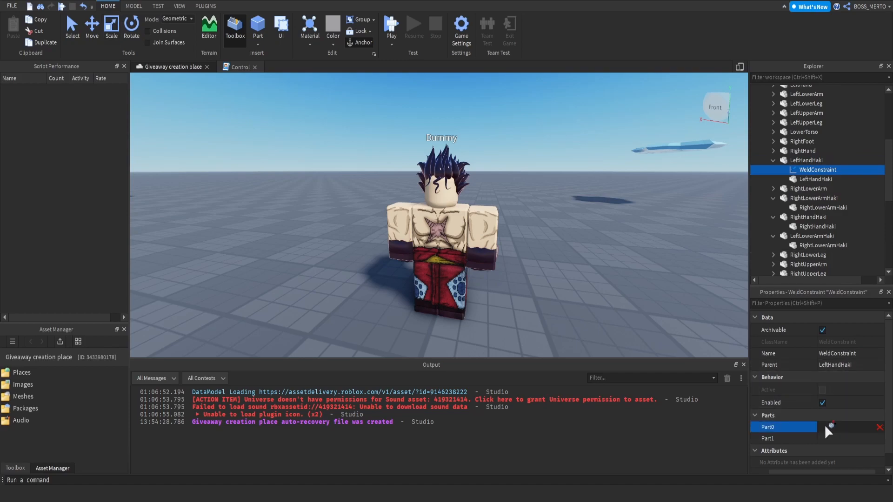
click(804, 160)
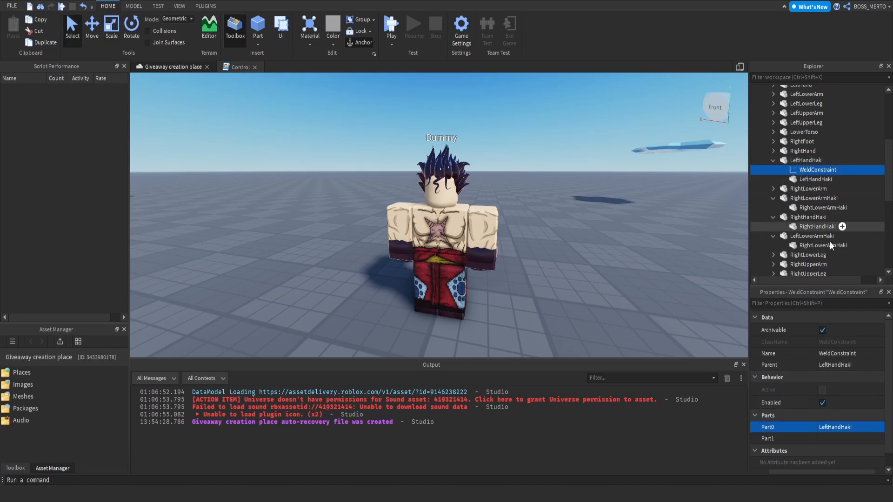
click(823, 438)
click(801, 179)
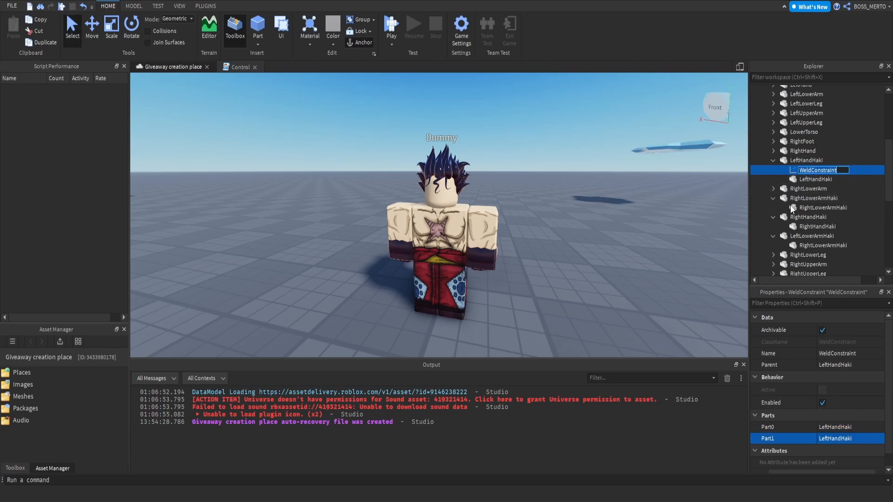
- Duplicate the WeldConstraint in LeftHandHaki and set the copy's Part0 to LeftHand and Part1 to the outer LeftHandHaki
key(ctrl+d)
click(831, 425)
click(801, 160)
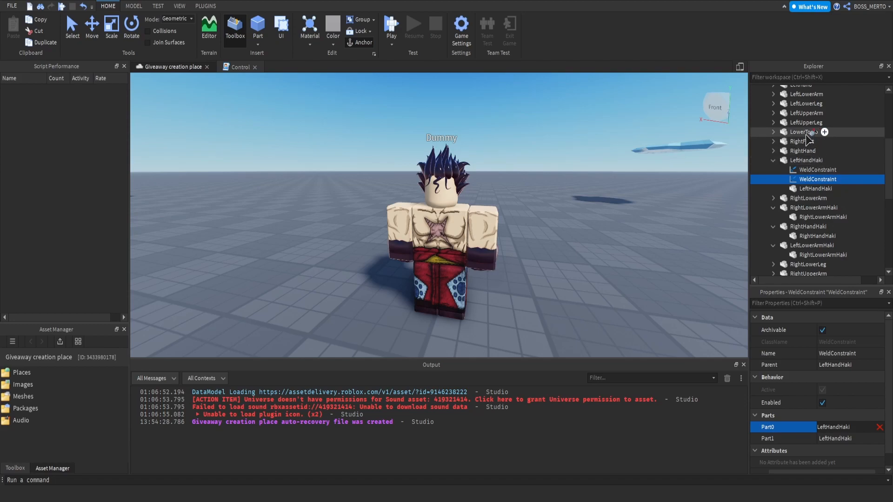
scroll(807, 137, up, 1)
click(801, 112)
click(791, 438)
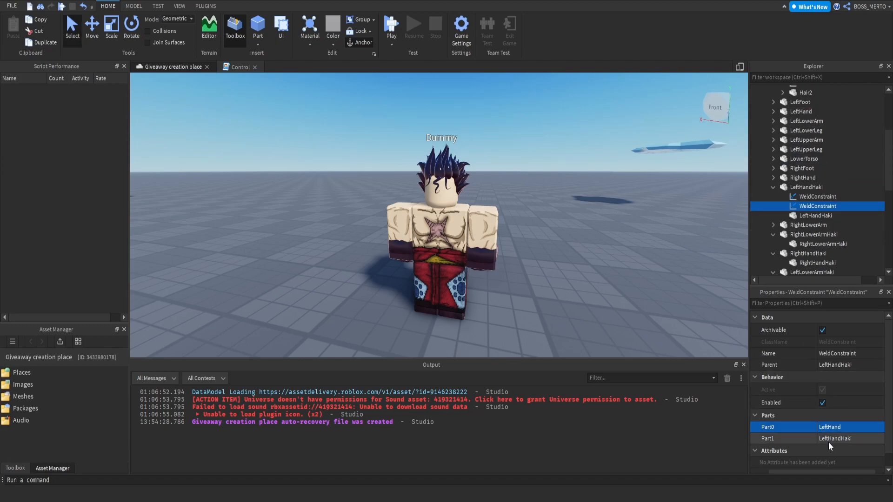
click(805, 188)
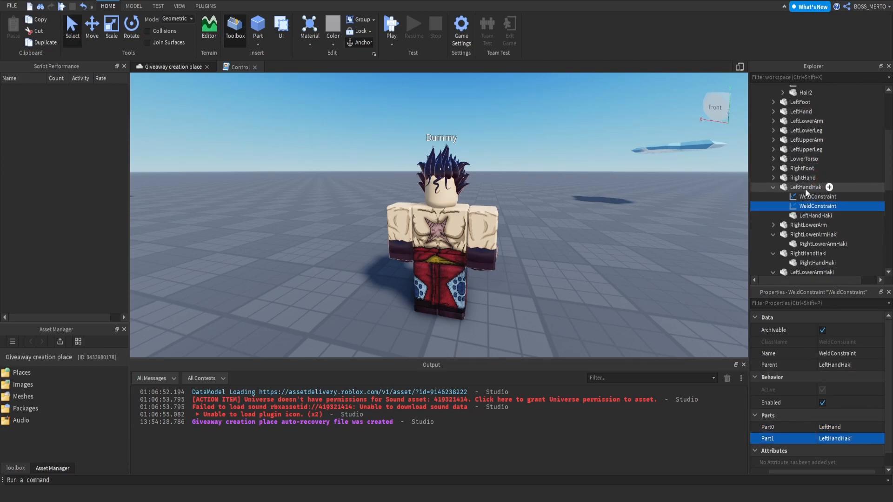
- Copy the WeldConstraint into RightLowerArmHaki, setting Part0 to the outer RightLowerArmHaki and Part1 to its nested mesh
key(ctrl+c)
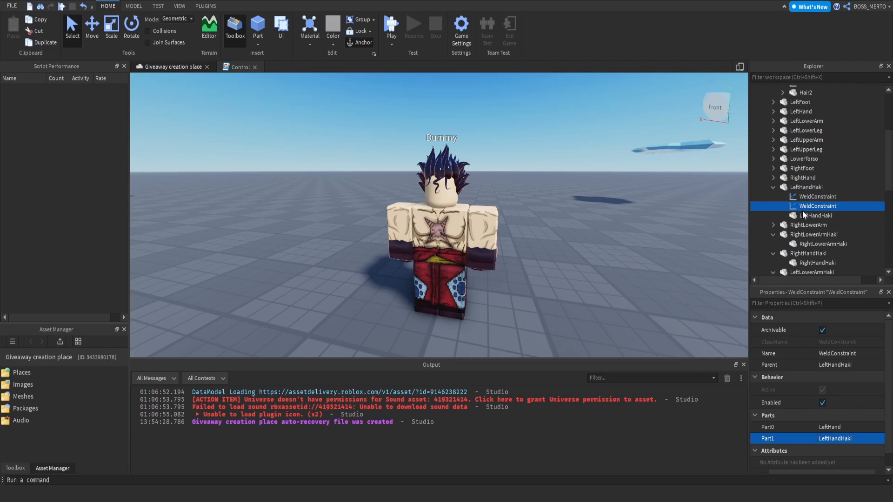
click(800, 234)
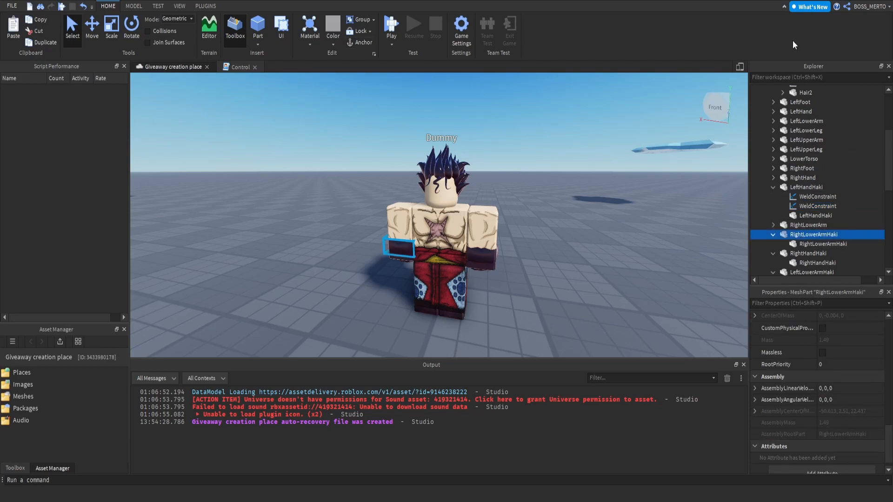
key(ctrl+shift+v)
click(832, 414)
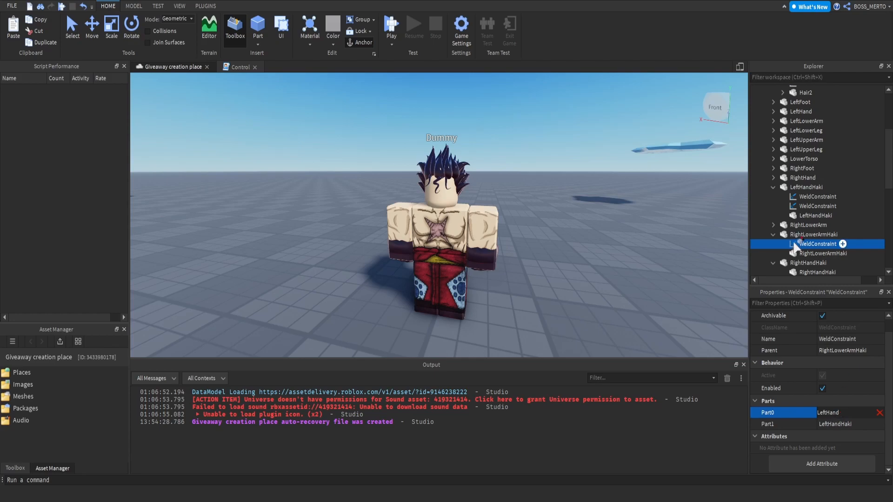
click(794, 238)
click(831, 421)
click(815, 252)
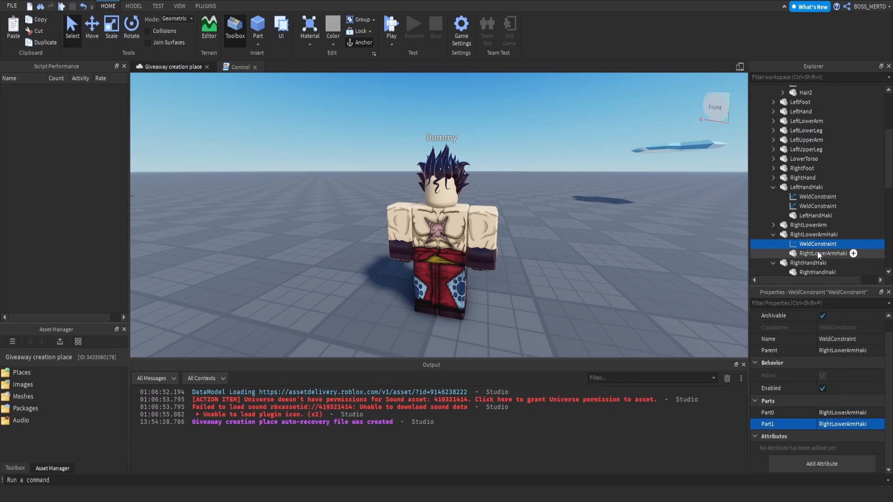
- Create a second WeldConstraint in RightLowerArmHaki with Part0 set to RightLowerArm and Part1 to RightLowerArmHaki
key(ctrl+v)
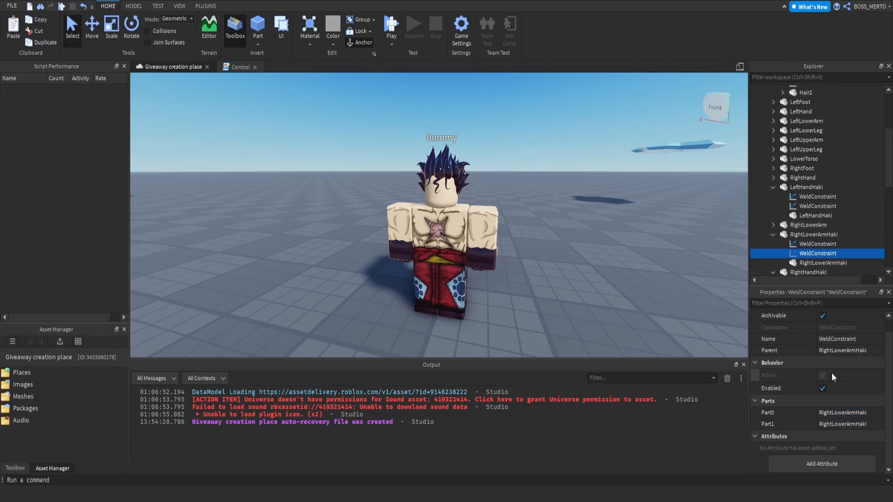
click(835, 413)
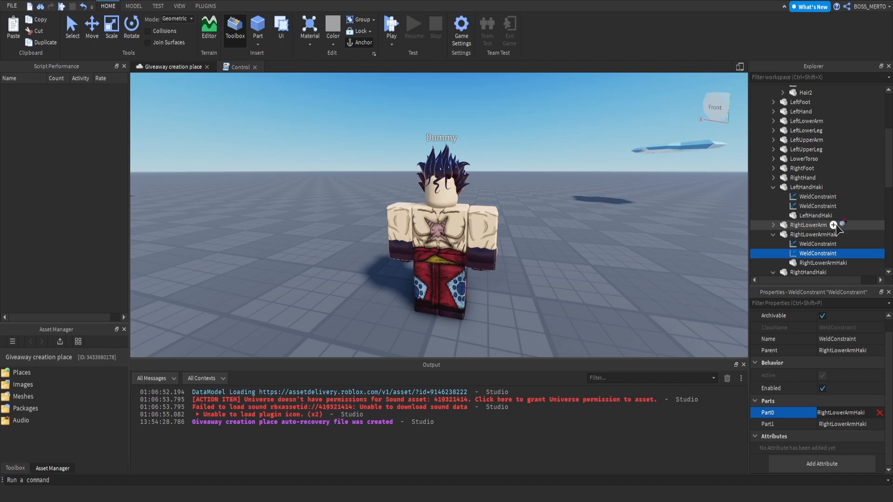
scroll(828, 223, up, 3)
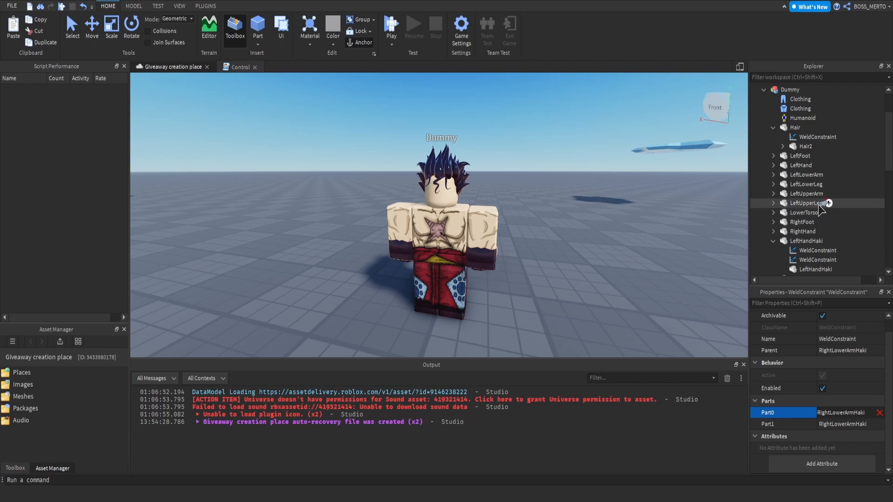
scroll(822, 210, down, 1)
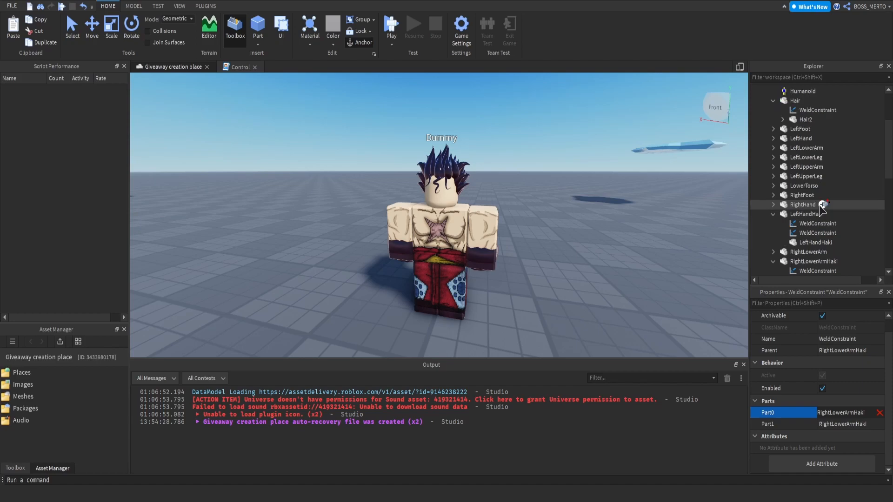
mouse_move(821, 208)
mouse_down()
mouse_move(820, 259)
mouse_move(817, 217)
mouse_up()
scroll(813, 169, down, 3)
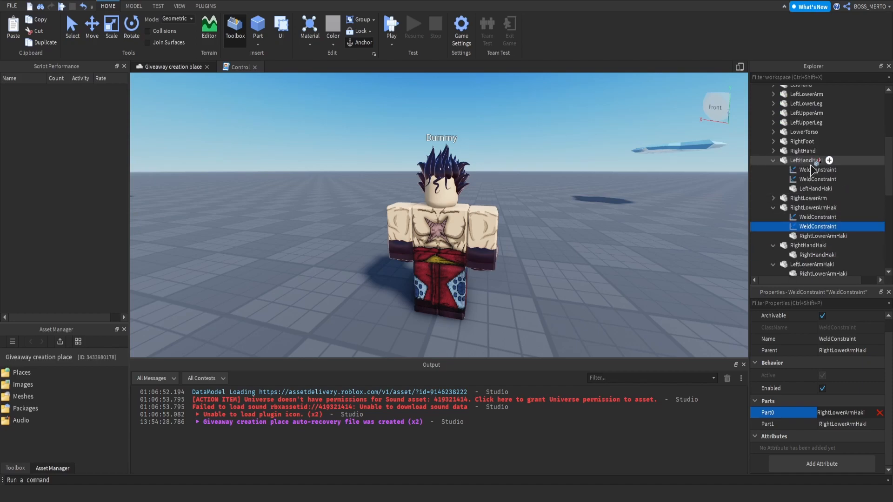
scroll(826, 213, down, 2)
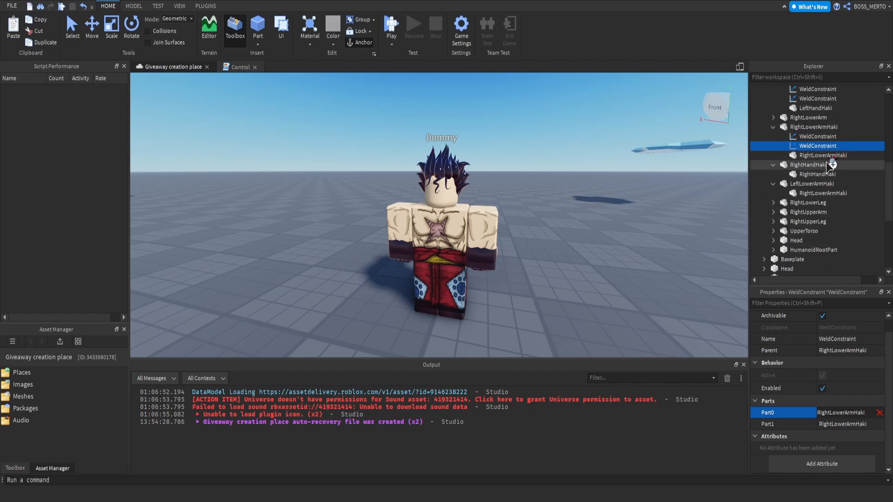
click(819, 117)
click(846, 423)
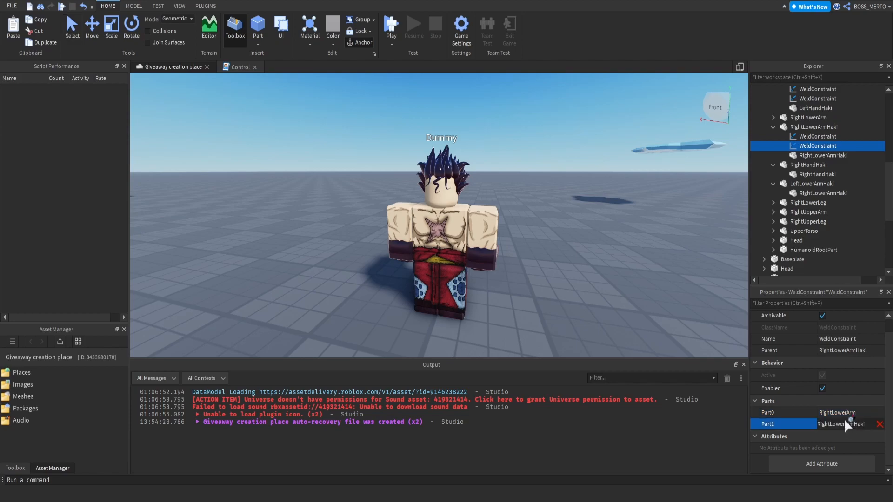
click(799, 155)
click(799, 145)
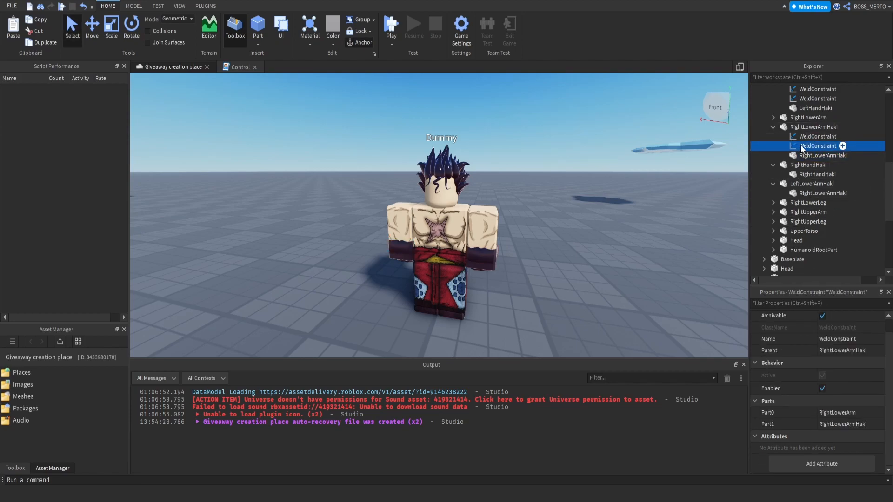
click(778, 126)
click(774, 126)
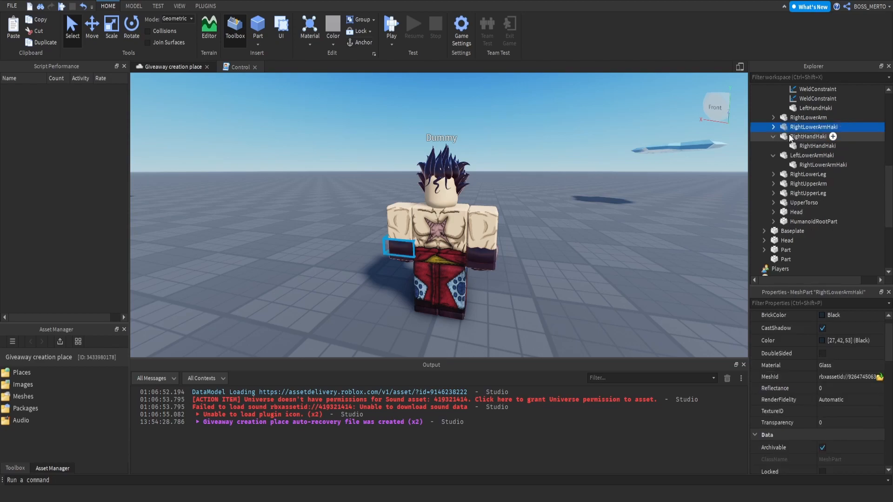
- Paste the copied WeldConstraint into RightHandHaki, setting Part0 to the outer RightHandHaki and Part1 to its nested mesh
click(791, 136)
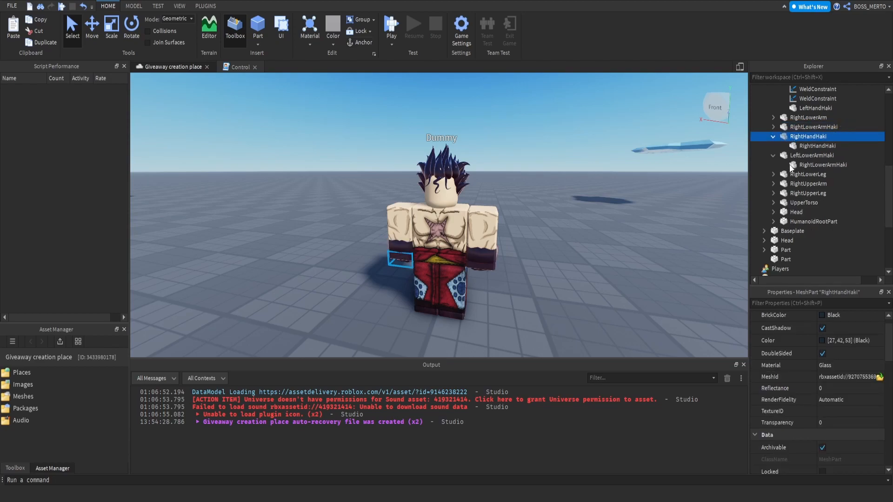
key(ctrl+shift+v)
click(830, 412)
click(799, 137)
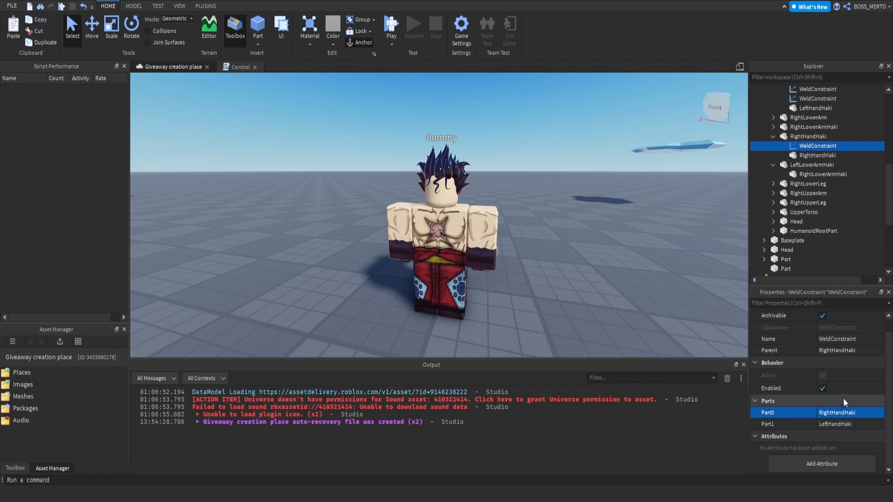
click(830, 425)
click(802, 155)
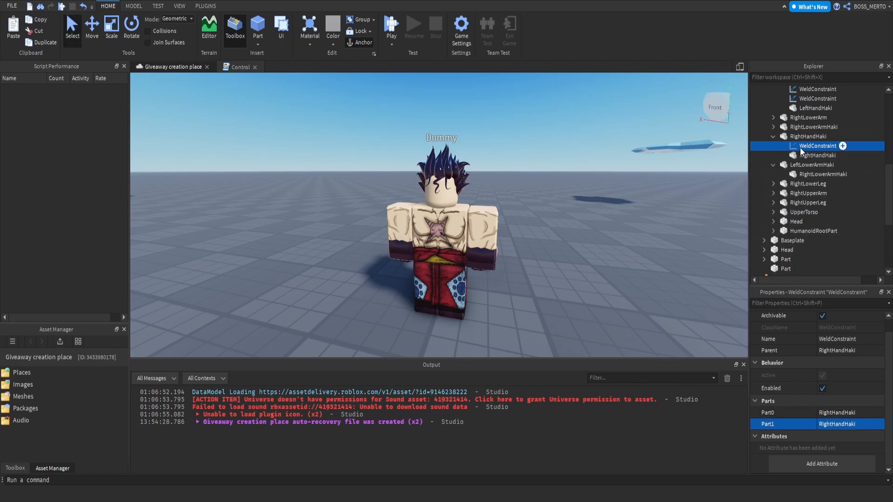
- Duplicate the WeldConstraint in RightHandHaki and set the copy's Part0 to RightHand and Part1 to the outer RightHandHaki
key(ctrl+d)
click(831, 424)
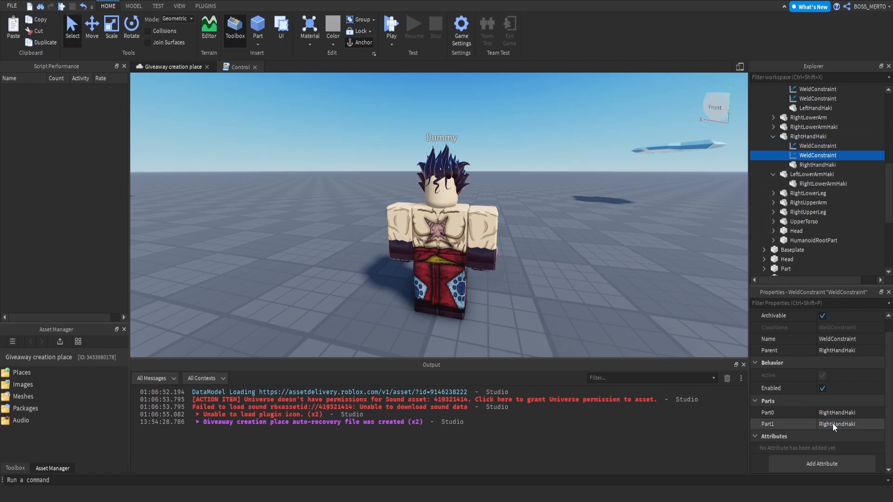
click(802, 137)
click(835, 412)
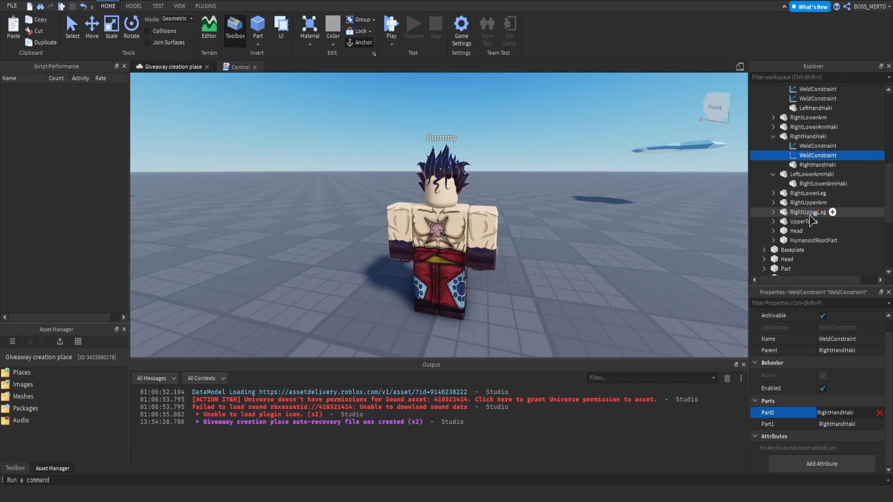
scroll(812, 207, up, 3)
click(808, 150)
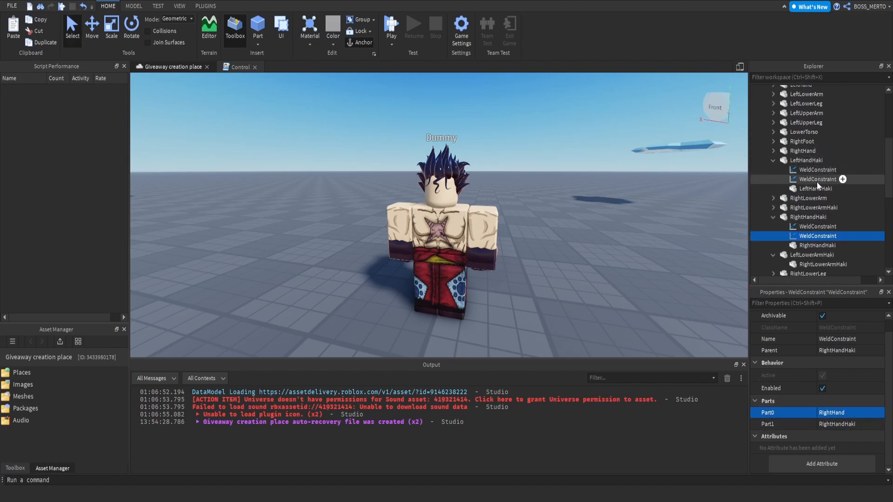
click(773, 216)
click(773, 160)
- Paste the copied WeldConstraint into LeftLowerArmHaki, setting Part0 to LeftLowerArmHaki and Part1 to its nested RightLowerArmHaki mesh
click(799, 199)
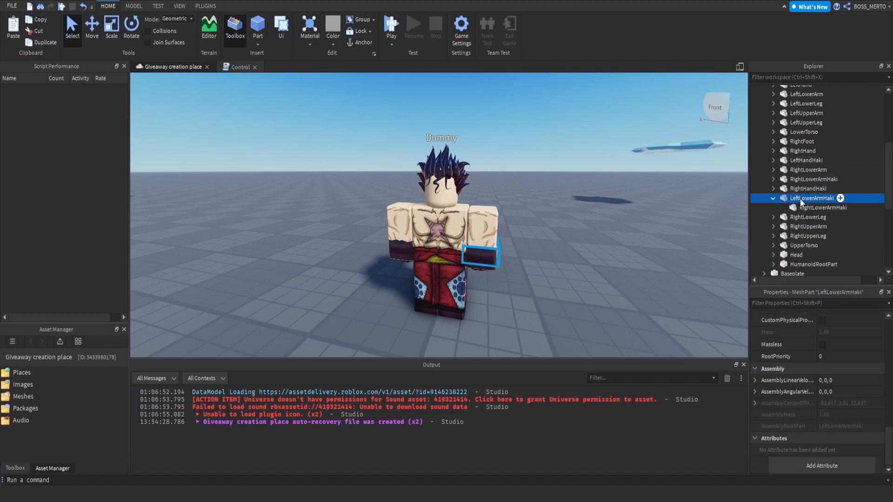
key(ctrl+shift+v)
click(821, 414)
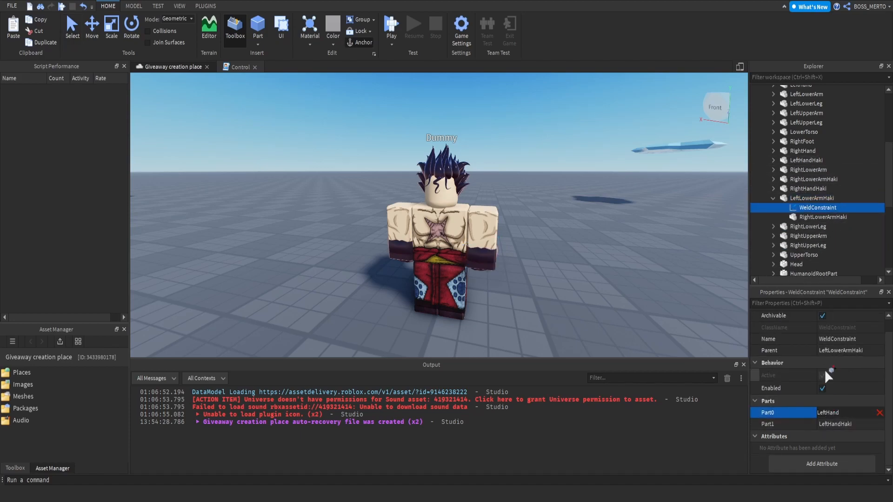
click(809, 199)
click(838, 423)
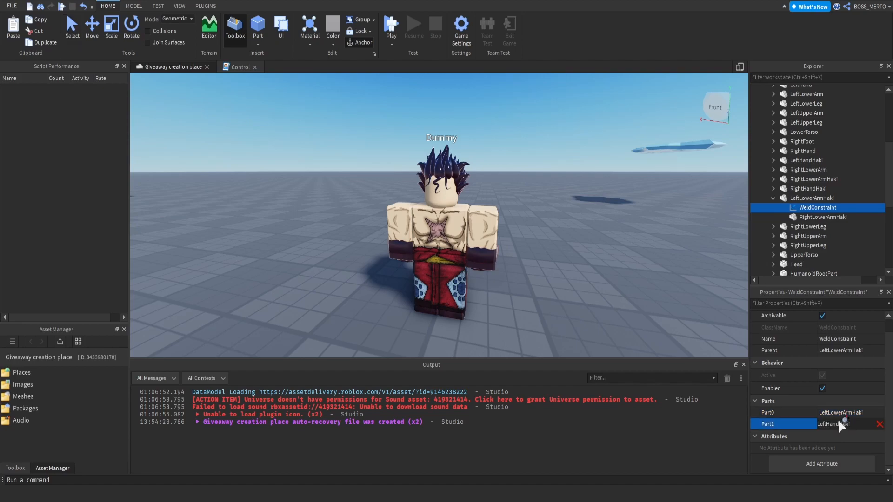
click(823, 217)
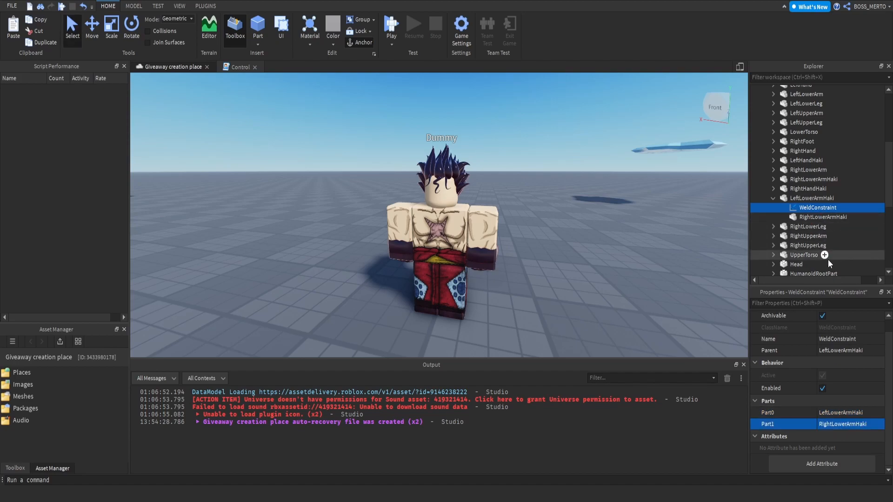
- Duplicate the WeldConstraint in LeftLowerArmHaki and set the copy's Part0 to LeftLowerArm and Part1 to LeftLowerArmHaki
click(817, 280)
key(ctrl+d)
click(838, 422)
click(805, 200)
click(839, 412)
scroll(837, 203, up, 3)
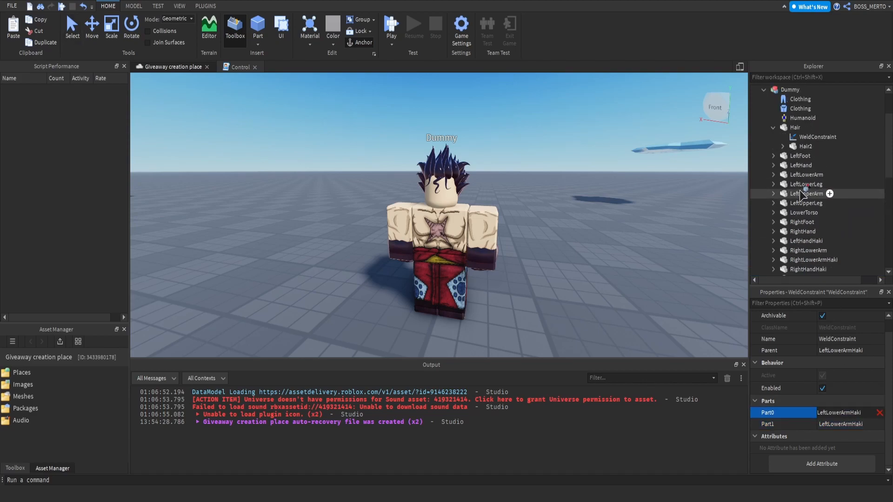
click(822, 176)
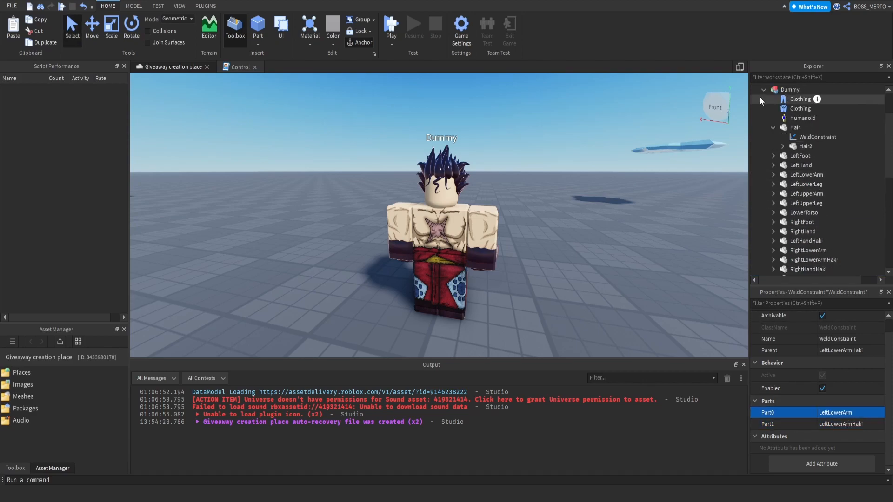
click(773, 127)
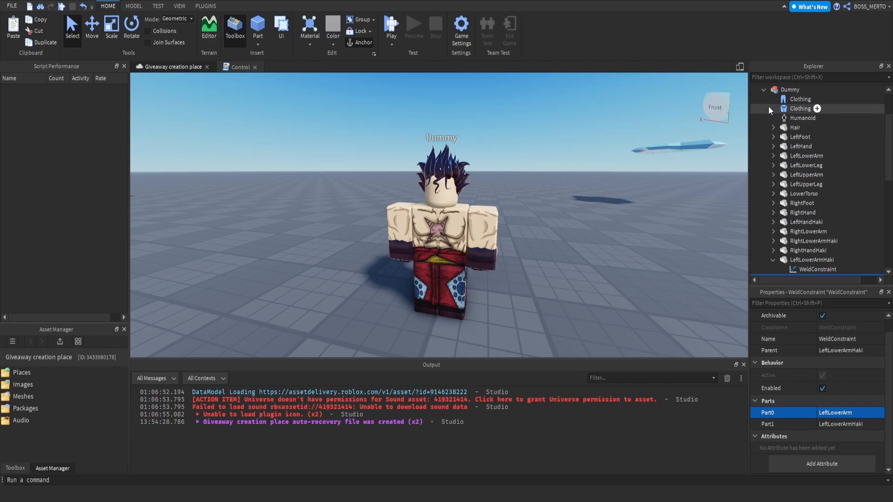
click(763, 90)
- Playtest the place, examine the Dummy's Haki arms from several angles, and stop the test
click(595, 114)
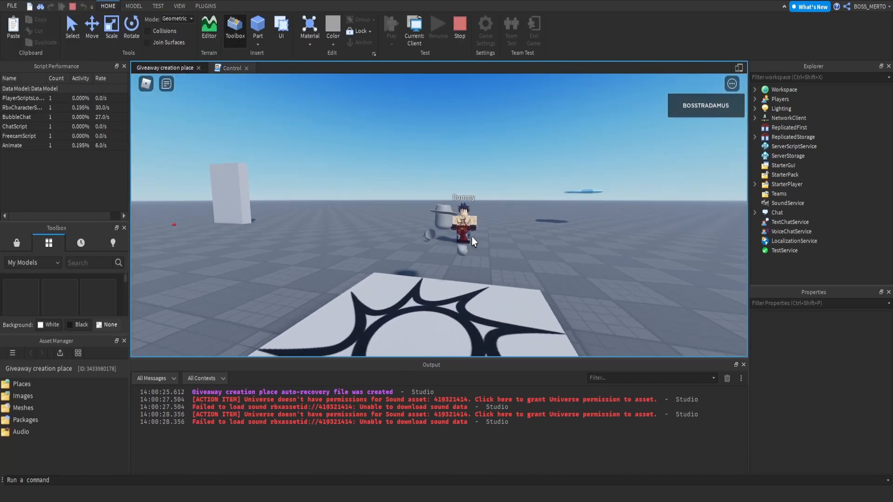
right_drag(472, 237, 472, 236)
scroll(471, 238, up, 4)
scroll(471, 237, down, 4)
key(a)
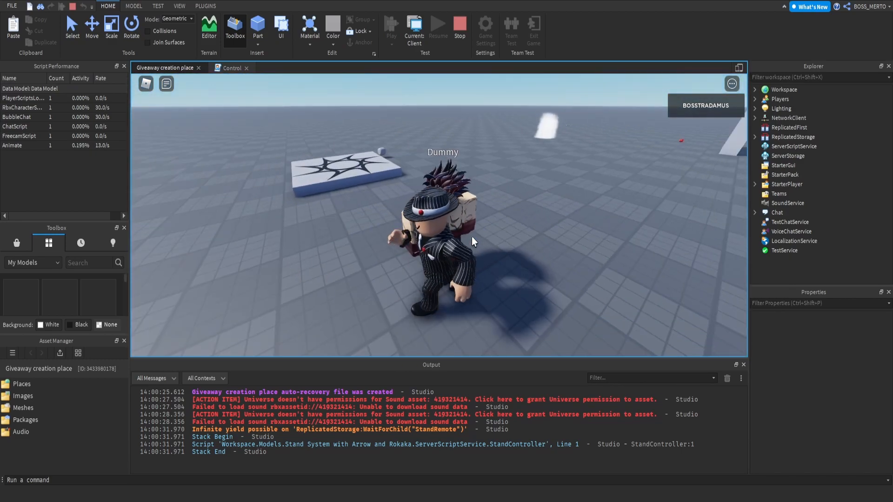
key(d)
right_drag(490, 158, 490, 158)
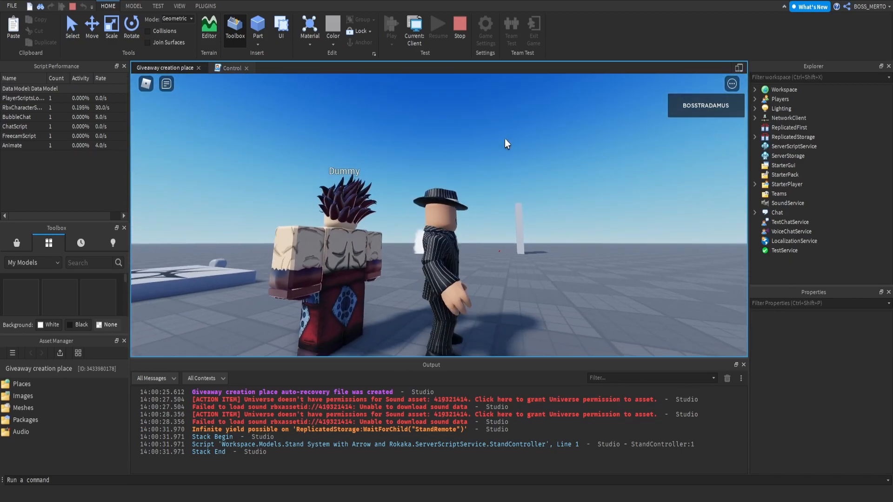
click(455, 30)
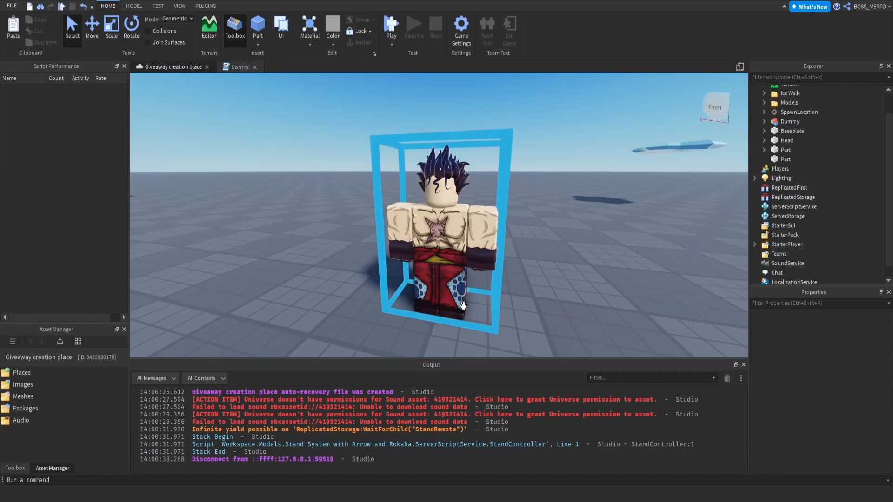
- Insert the Gear 5 model from My Models into the workspace and focus the view on it
scroll(755, 185, up, 2)
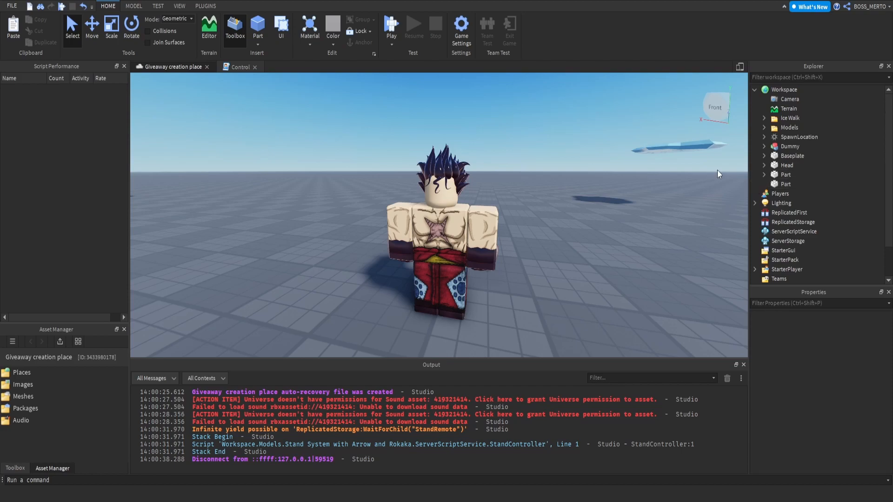
click(15, 468)
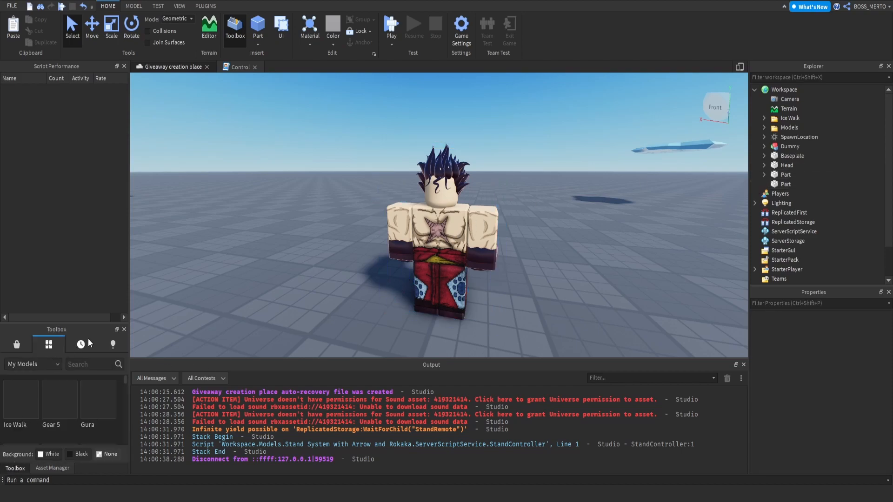
click(60, 400)
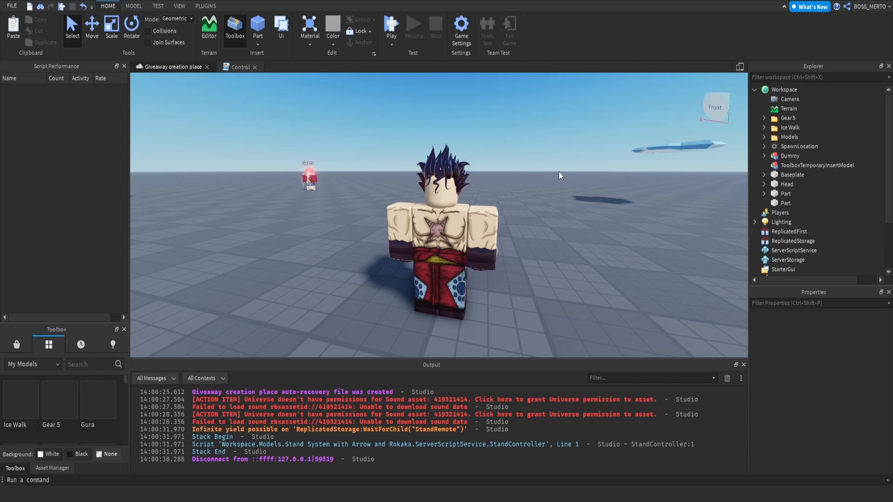
key(f)
right_drag(514, 182, 512, 182)
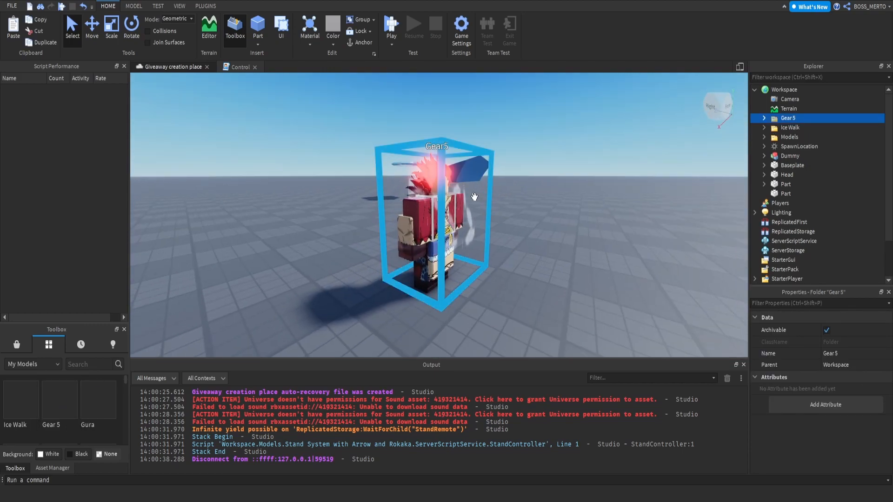
- Copy BeamPart from the Gear5 character in the Gear 5 folder's ReplicatedStorage and paste it into the Dummy model
click(764, 118)
click(773, 128)
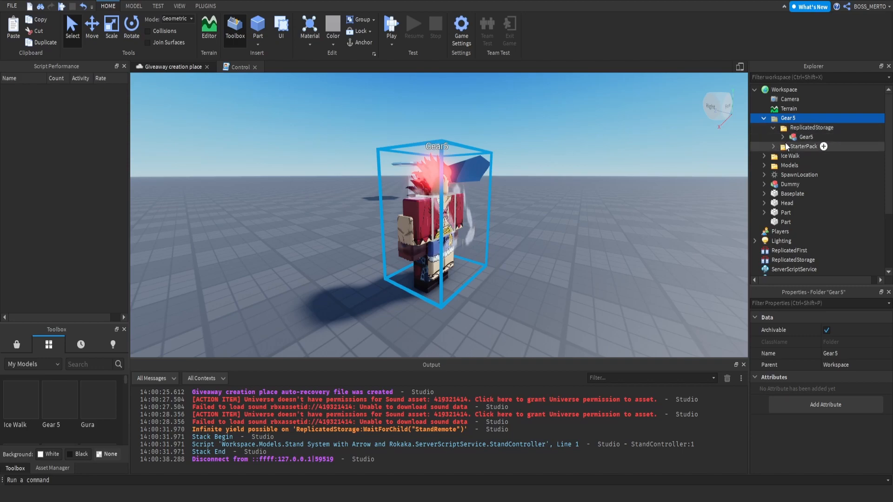
click(782, 136)
scroll(815, 186, down, 4)
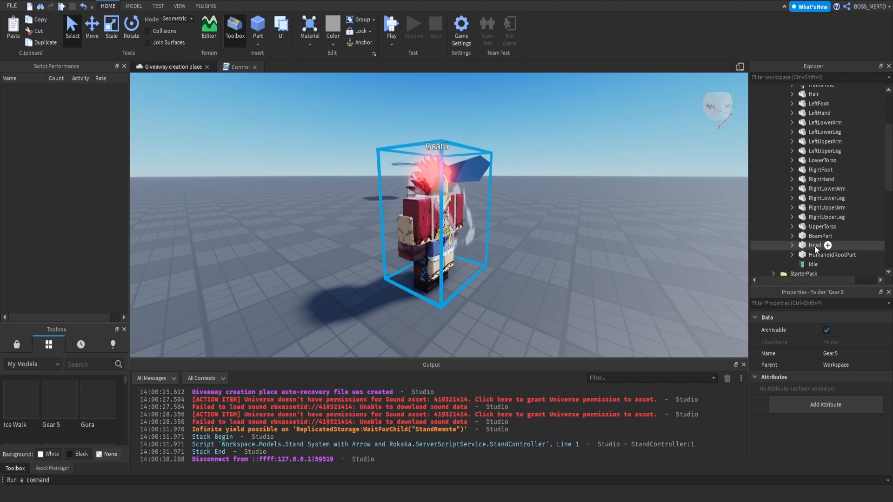
scroll(827, 172, up, 4)
scroll(821, 139, down, 4)
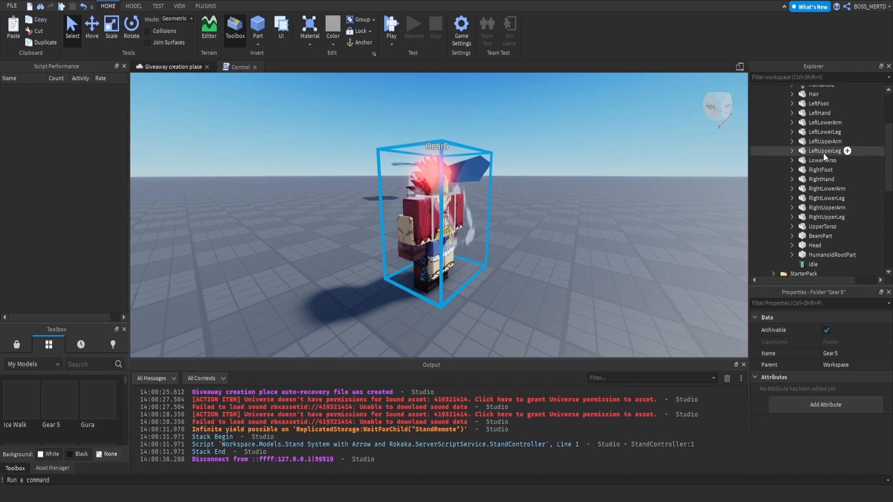
click(821, 237)
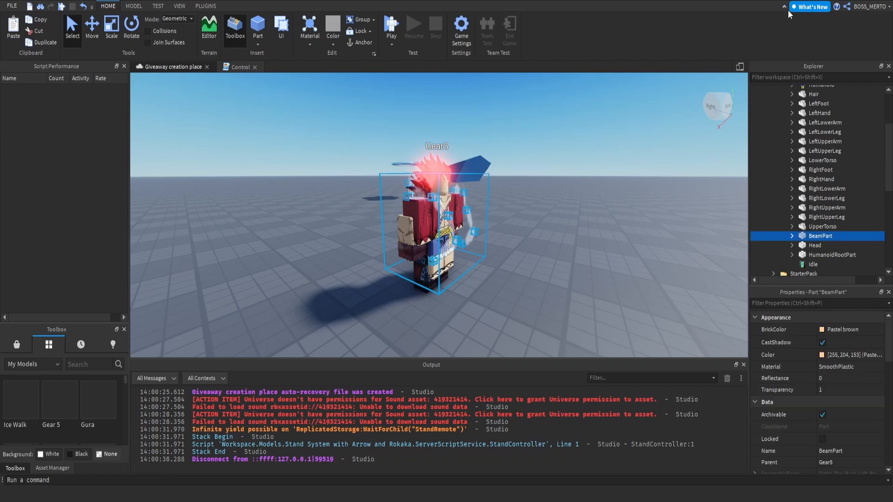
scroll(775, 131, up, 5)
click(764, 91)
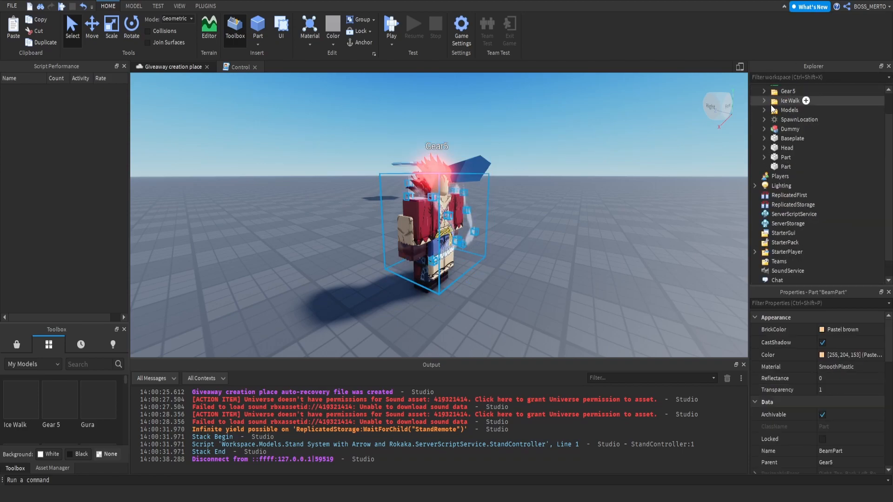
click(785, 131)
key(ctrl+shift+v)
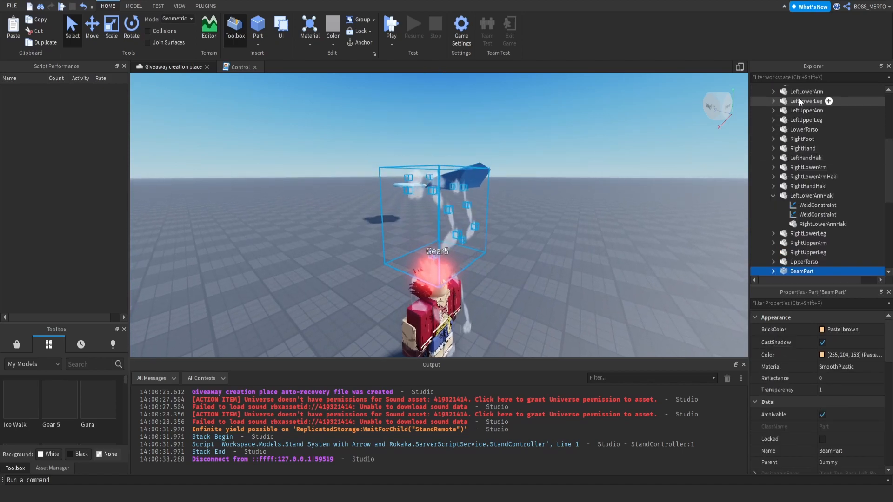
- Delete the Gear 5 folder from the Workspace
scroll(799, 101, up, 3)
click(764, 107)
scroll(770, 108, up, 2)
click(779, 117)
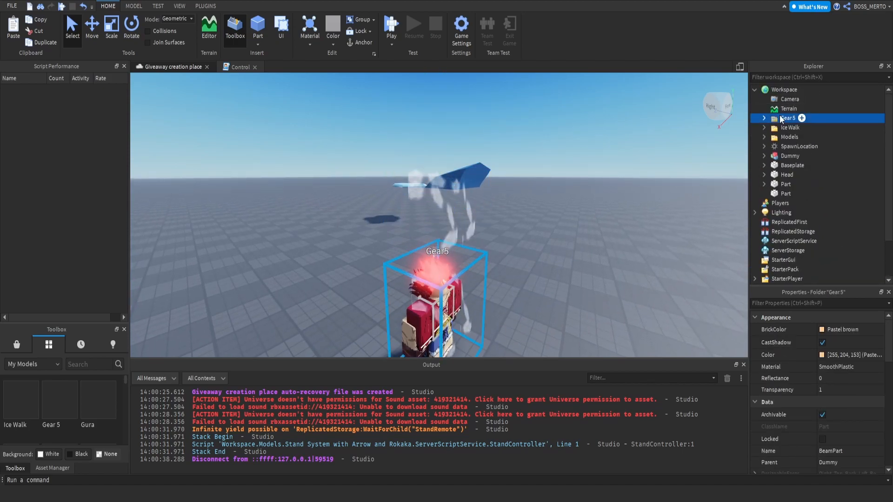
key(Delete)
- Move the Dummy's BeamPart down so its smoke beams line up with the character's body
click(764, 148)
scroll(805, 191, down, 4)
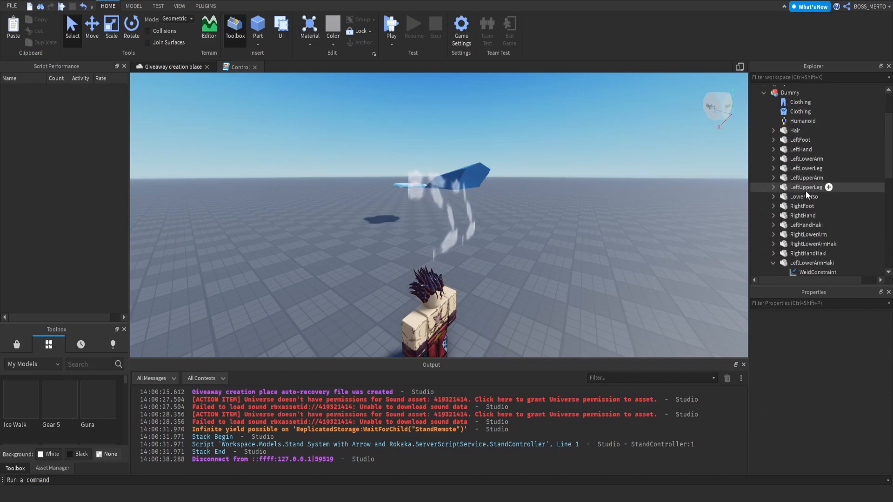
click(774, 209)
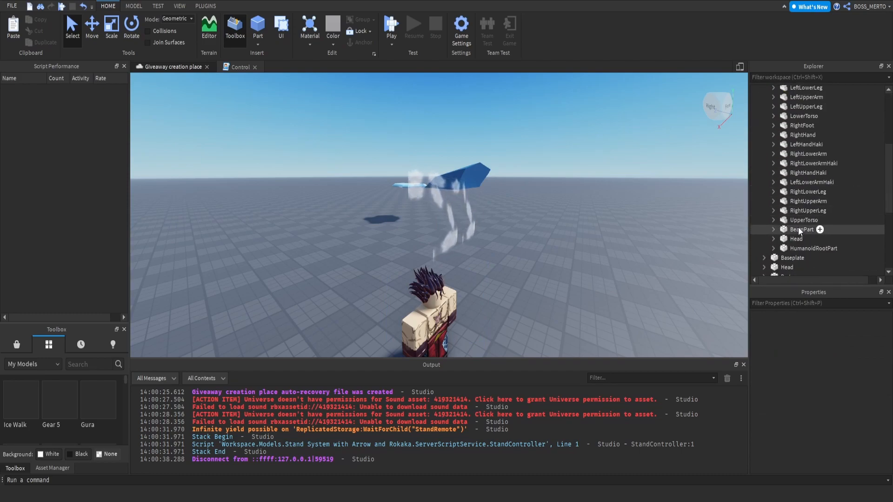
click(797, 228)
key(ctrl+2)
drag(442, 219, 428, 272)
right_drag(428, 272, 423, 265)
scroll(424, 269, up, 5)
scroll(423, 265, down, 3)
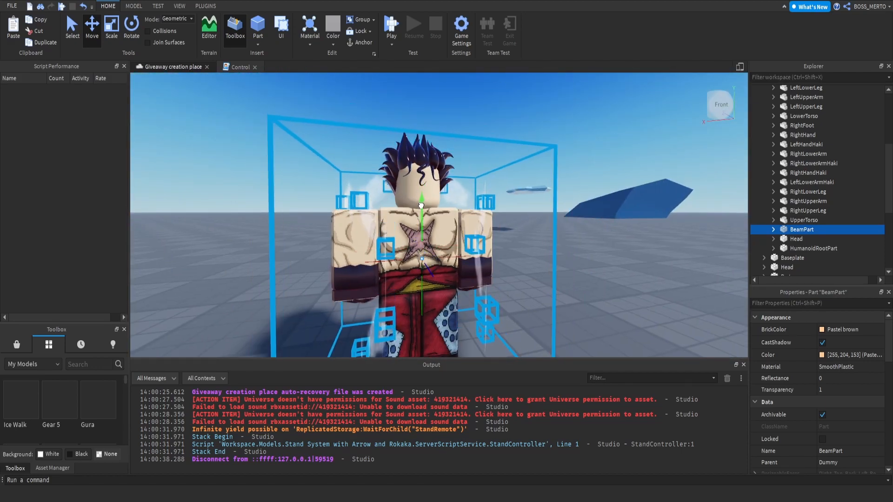
scroll(421, 201, down, 3)
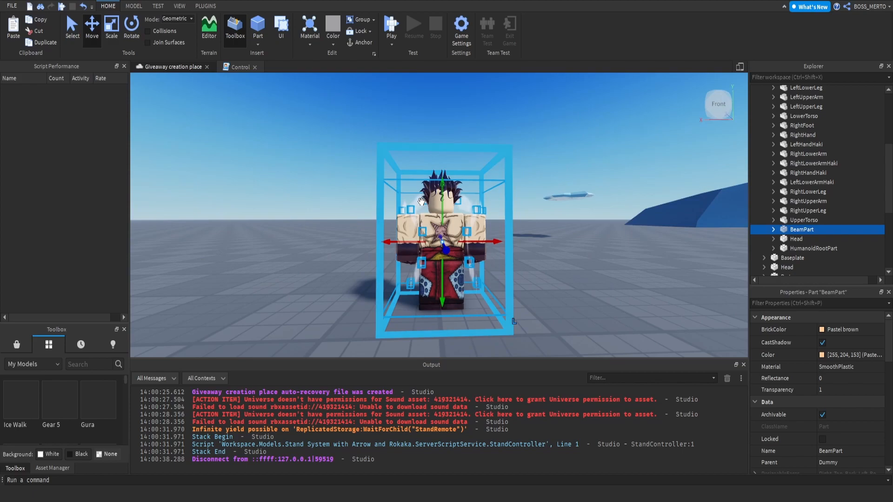
scroll(421, 201, up, 3)
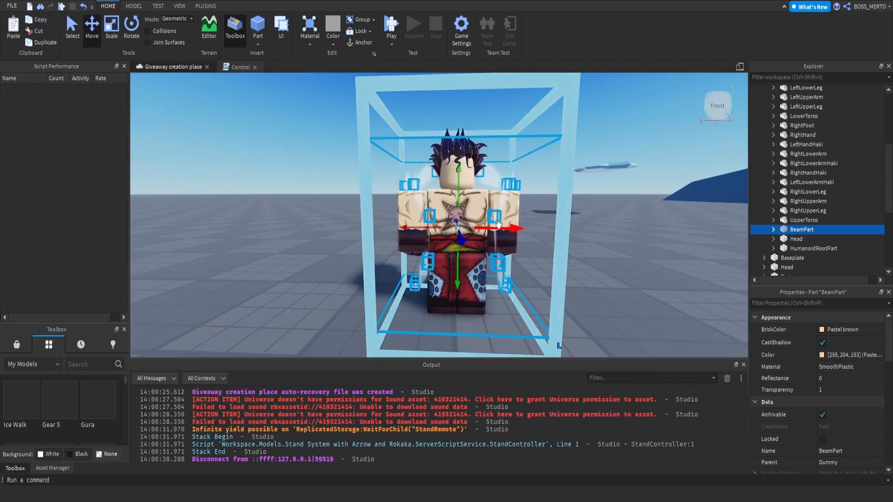
- Shift the BeamPart toward the Dummy's back so the smoke beams sit closer around the body
click(569, 204)
right_drag(571, 204, 573, 202)
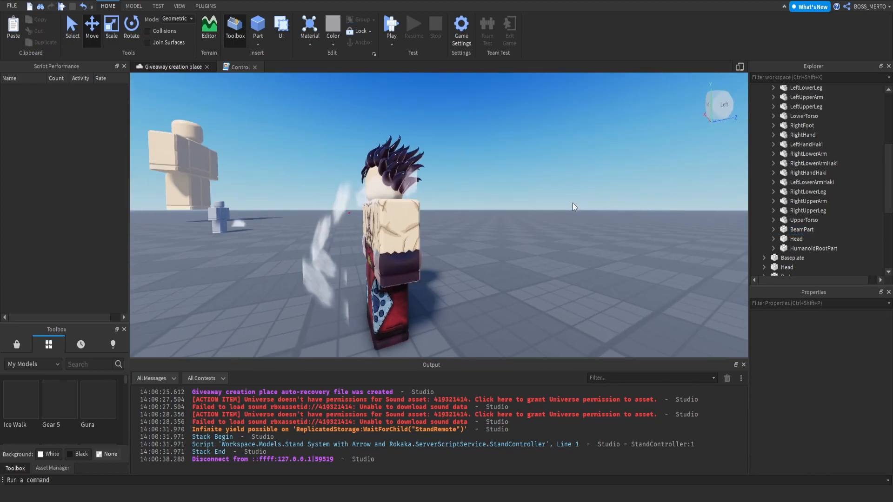
scroll(573, 203, down, 1)
click(788, 229)
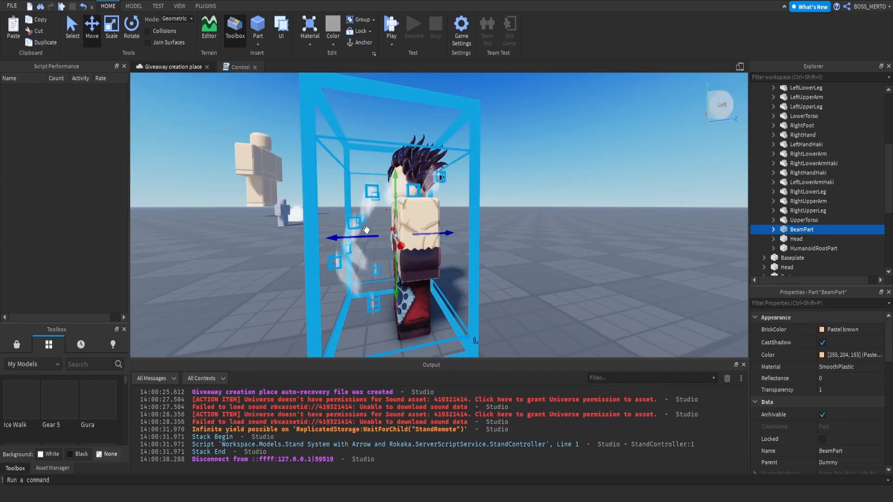
drag(377, 237, 382, 239)
- Enable the BeamPart's WeldConstraint, keeping Part0 as UpperTorso and Part1 as BeamPart
click(773, 229)
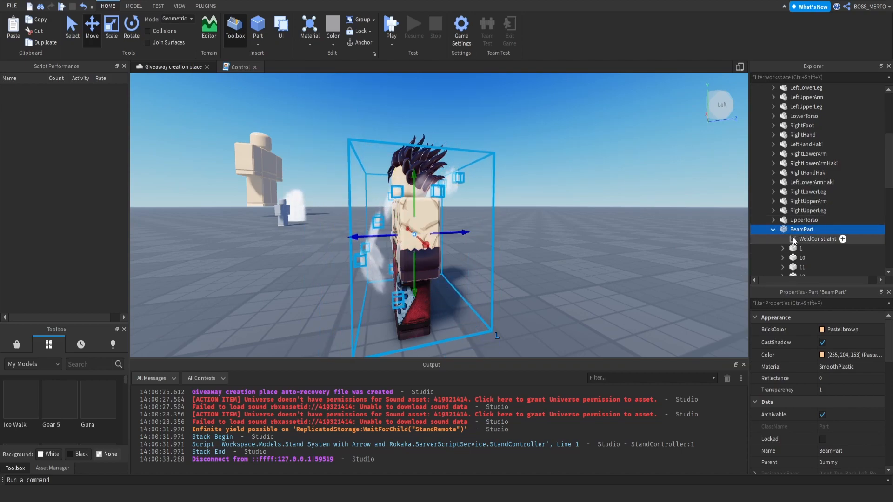
click(817, 239)
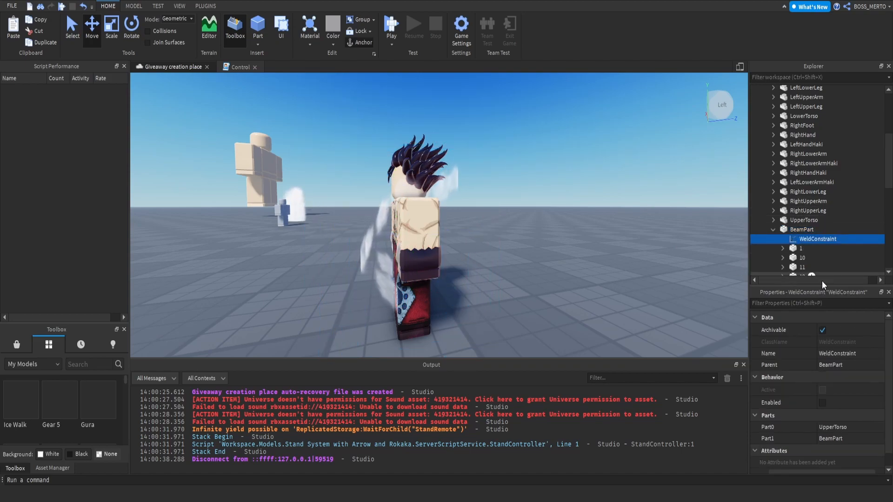
click(838, 425)
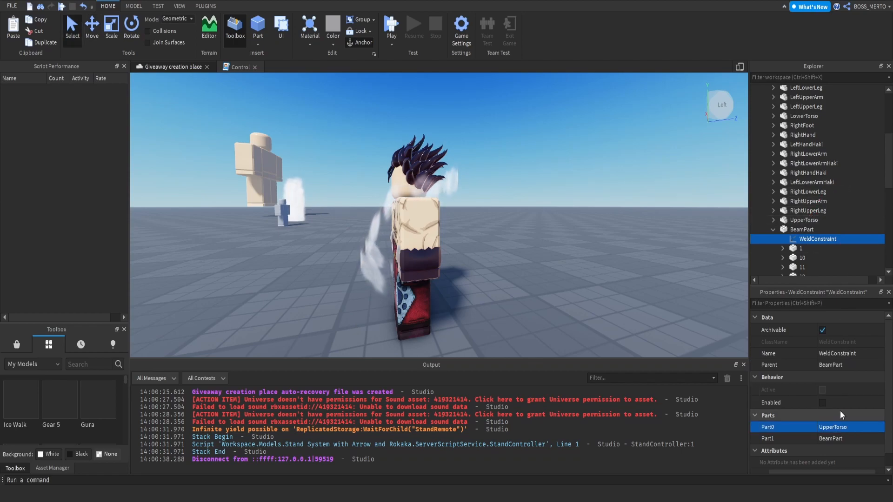
click(837, 438)
click(786, 227)
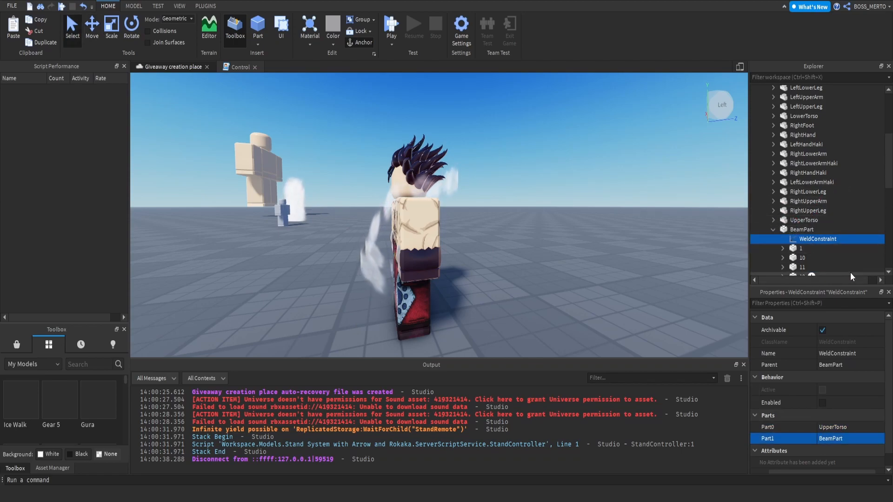
click(823, 403)
click(773, 229)
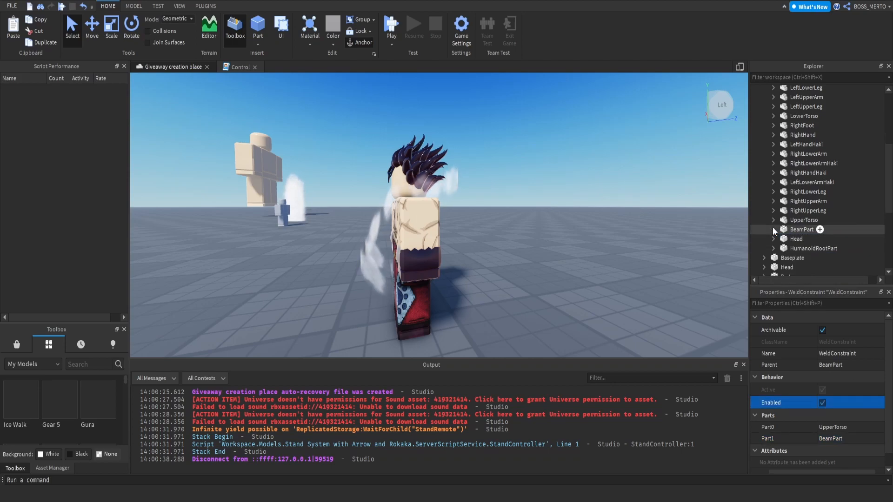
right_drag(560, 196, 561, 196)
key(a)
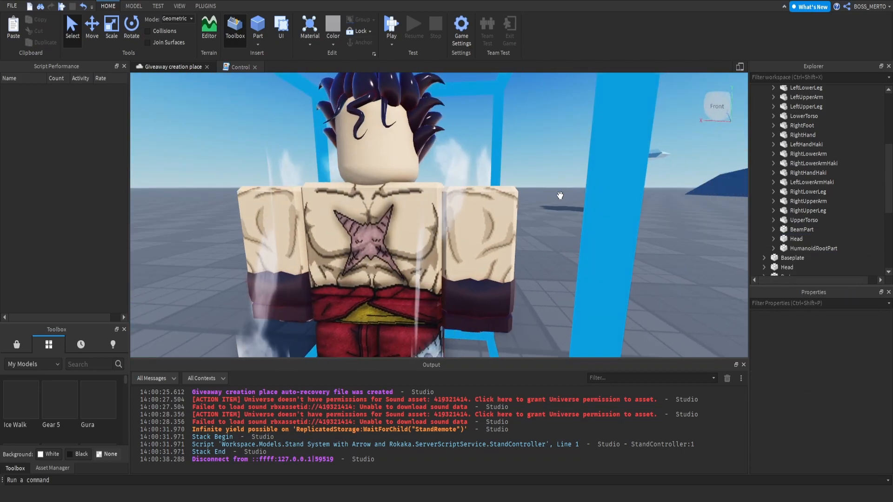
- Play-test the place, walk up to the Dummy to check its smoke beams and Haki arms, and stop the test
scroll(561, 197, down, 8)
scroll(512, 196, up, 4)
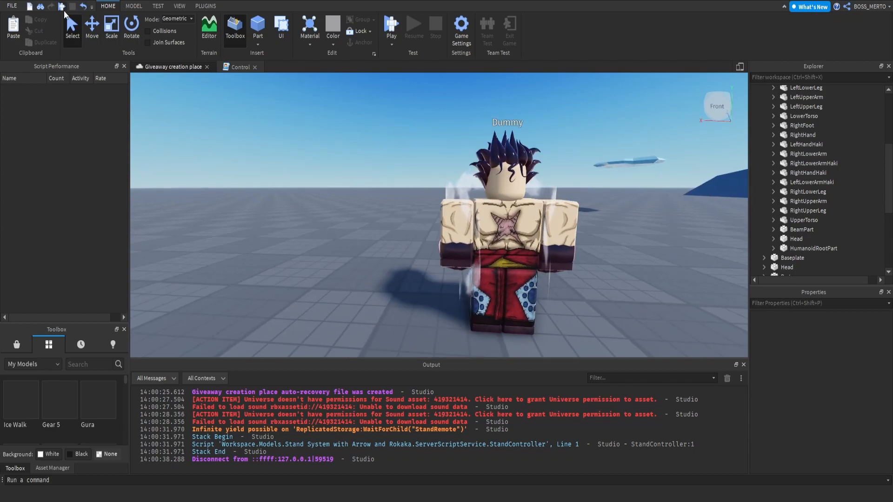
click(62, 6)
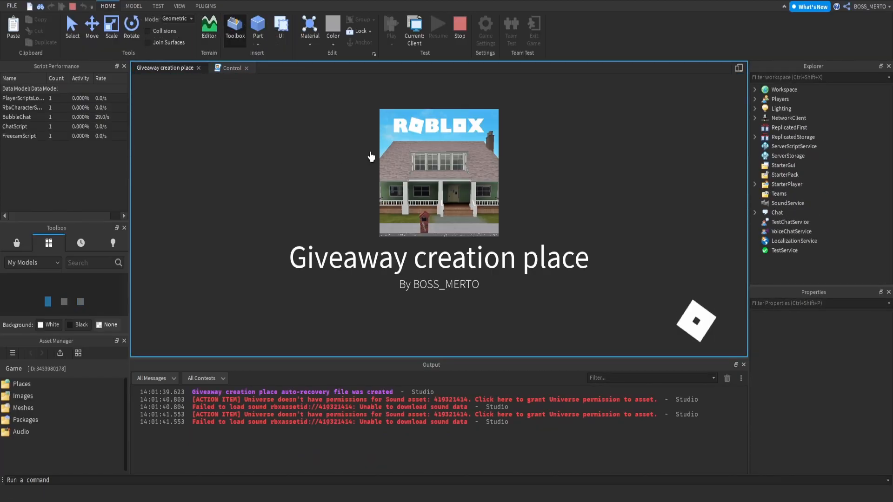
key(w)
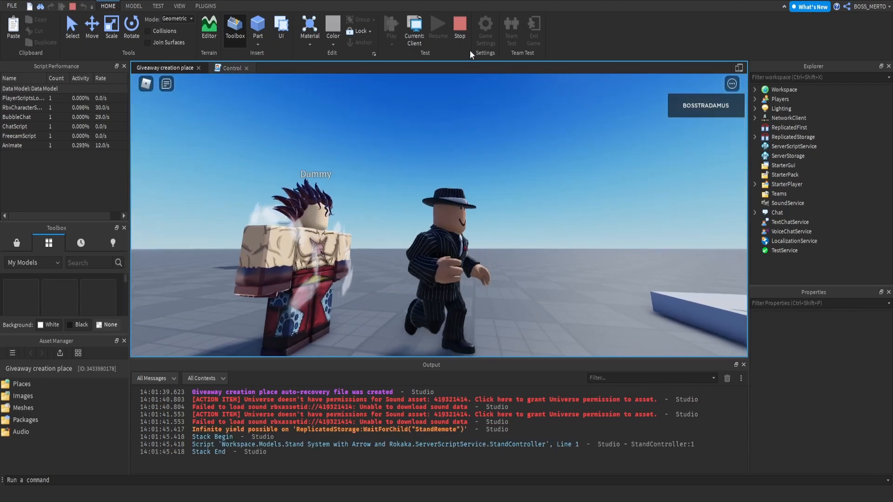
click(460, 29)
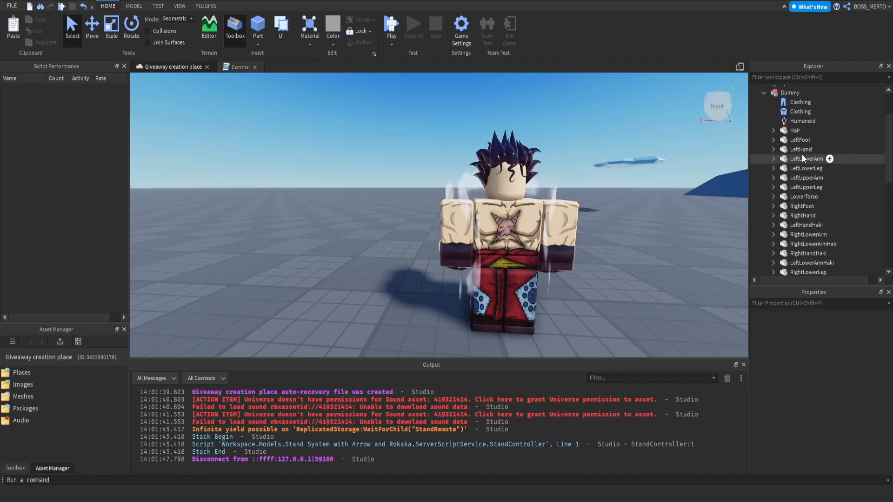
- Turn off Anchored for all of the Dummy's parts, from Hair through HumanoidRootPart
click(790, 129)
scroll(793, 162, down, 2)
shift+click(800, 194)
scroll(861, 392, down, 5)
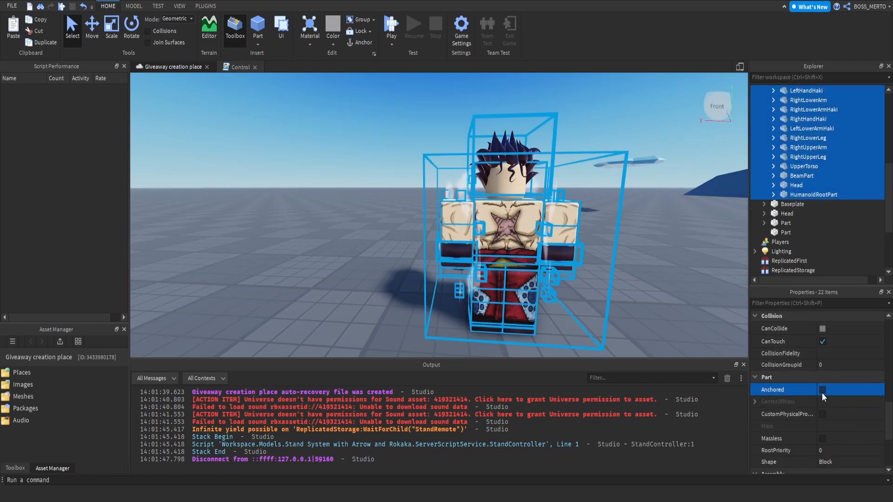
click(665, 199)
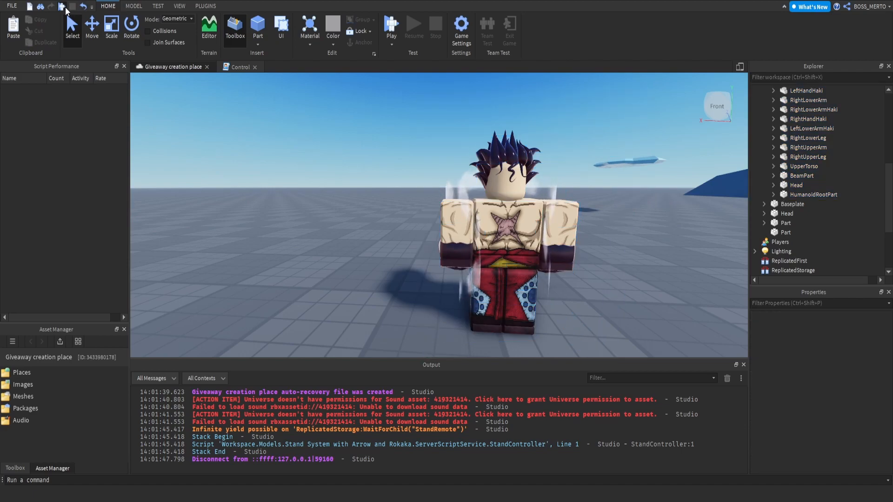
- Play-test again with the unanchored Dummy, inspect it from several angles, and stop the test
click(61, 6)
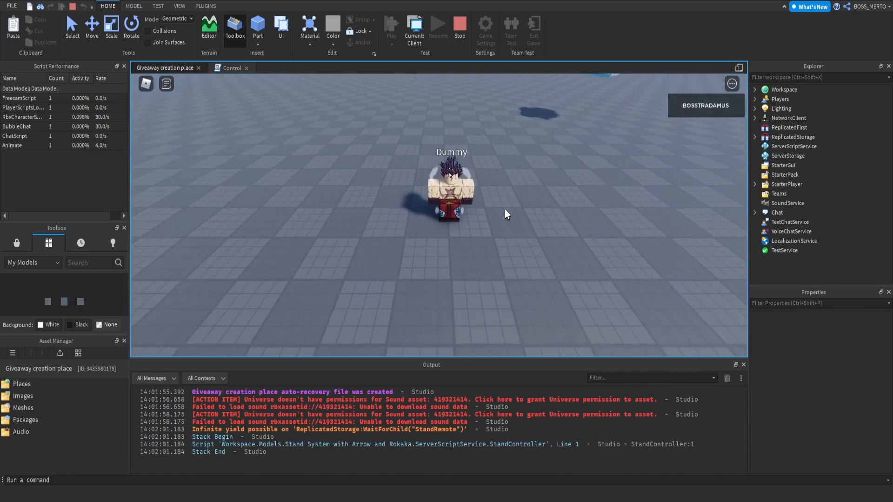
right_drag(505, 210, 465, 197)
key(s)
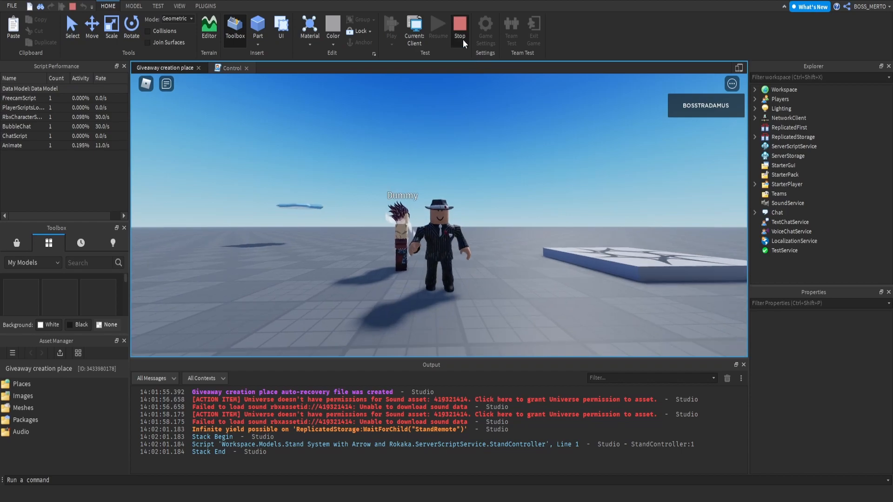
key(shift+F5)
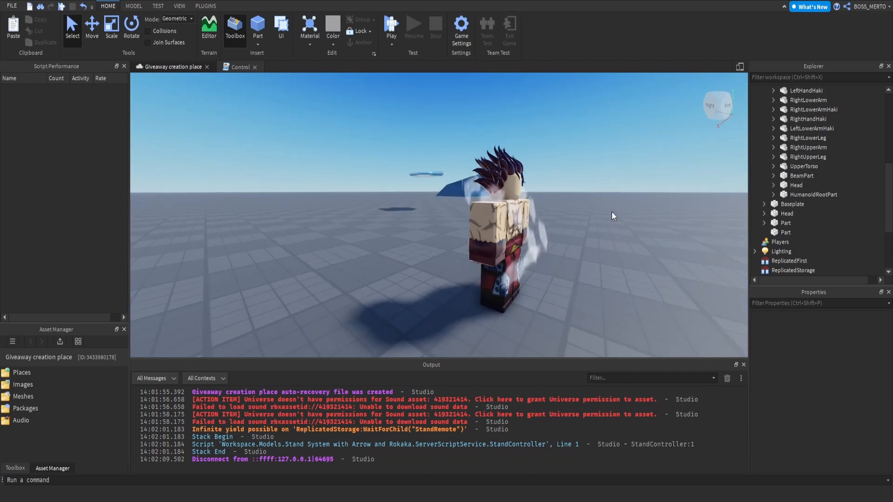
- Rename the Dummy model in the Workspace as Snakeman
right_drag(612, 211, 611, 211)
scroll(612, 211, down, 5)
click(611, 215)
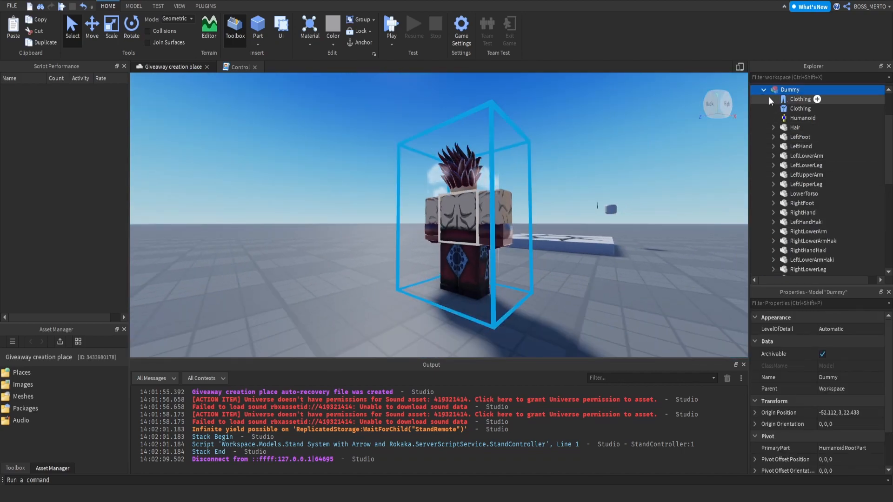
click(783, 90)
right_drag(724, 147, 724, 149)
click(793, 108)
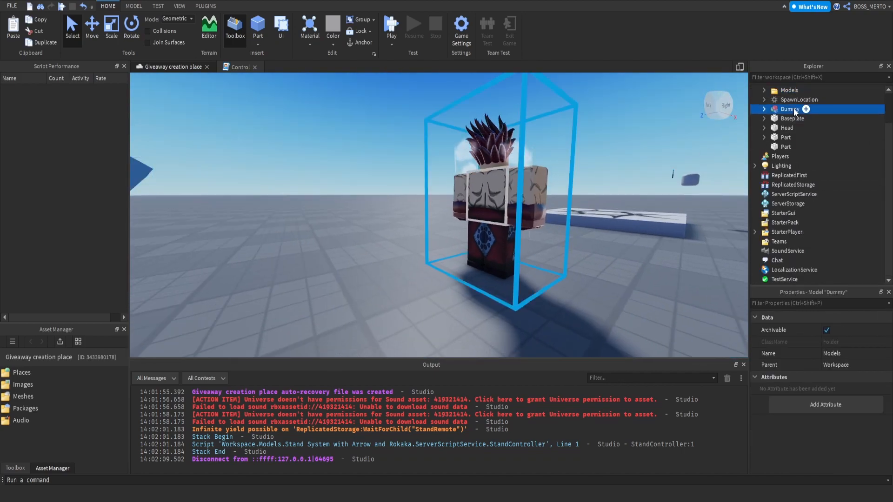
key(F2)
text(Snakeman)
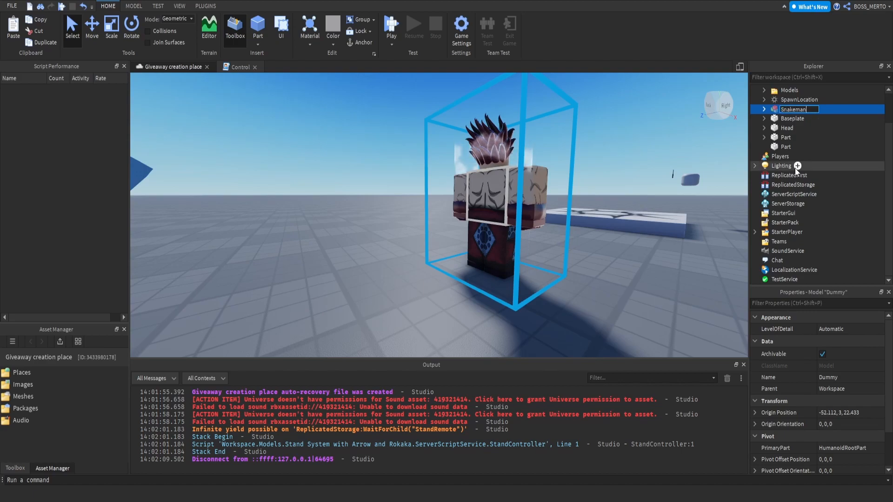
key(Return)
- Move the Snakeman model from the Workspace into ReplicatedStorage
scroll(648, 174, down, 5)
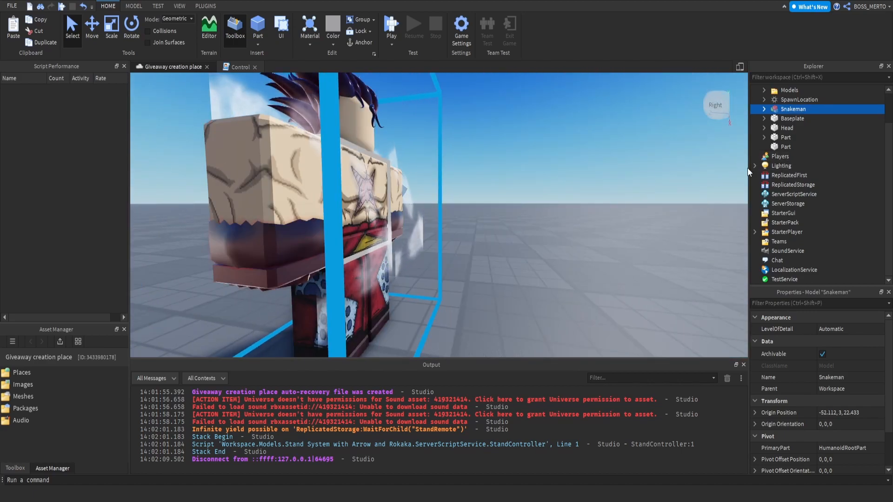
scroll(744, 168, up, 5)
drag(793, 109, 804, 182)
click(754, 176)
- Add a Tool named Snakeman to StarterPack, containing a LocalScript with a Script nested under it
click(755, 231)
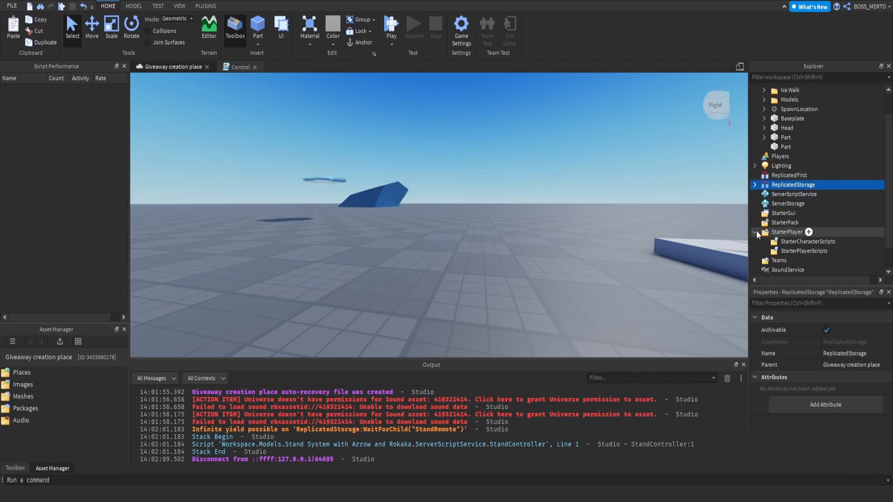
click(767, 223)
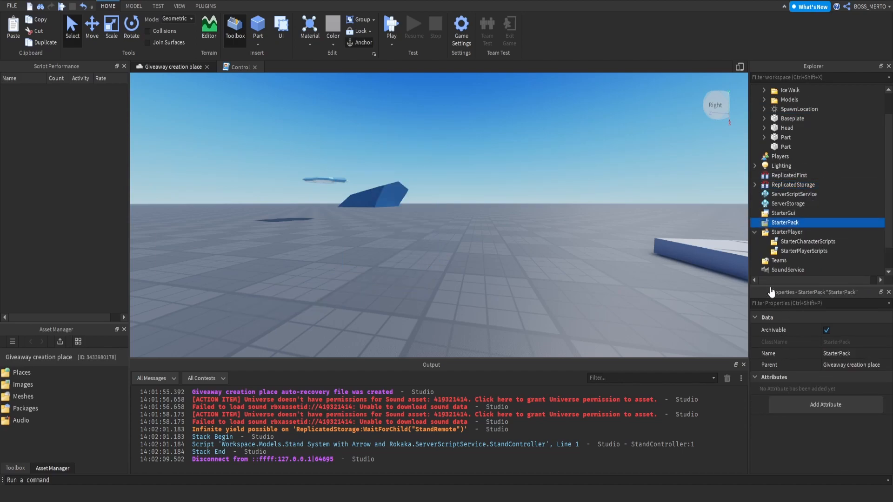
key(F2)
key(BackSpace)
text(Snakeman)
key(Return)
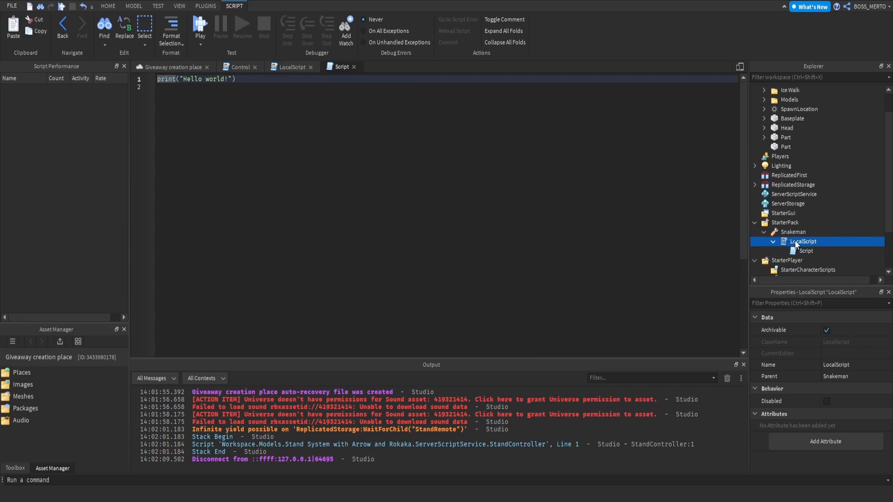
- Add a RemoteEvent under the Snakeman tool's LocalScript and rename the LocalScript as Control
click(782, 275)
click(798, 251)
click(802, 241)
key(F2)
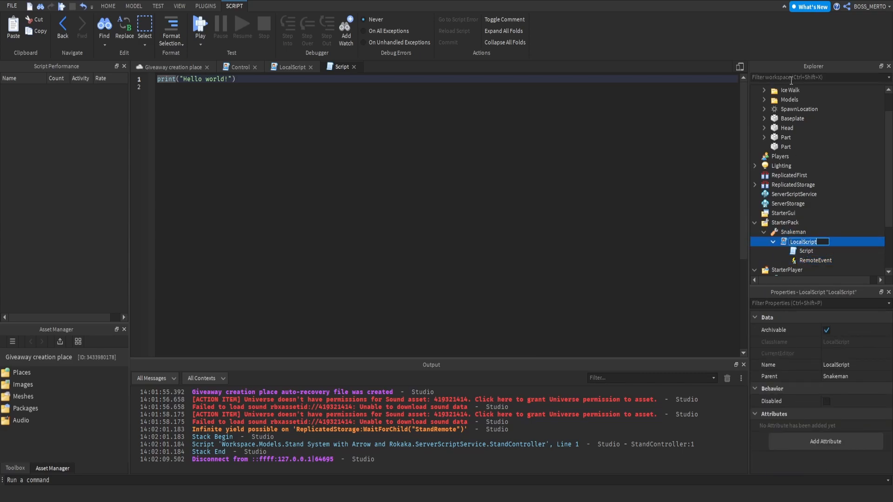
text(c)
key(Return)
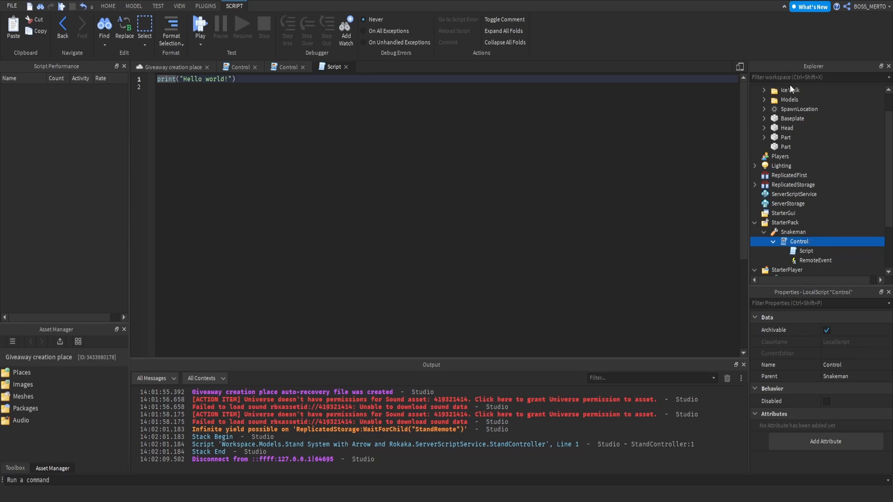
- Rename the Script under Control as SnakemanServer
click(811, 261)
click(805, 253)
key(F2)
text(SnakemanServer)
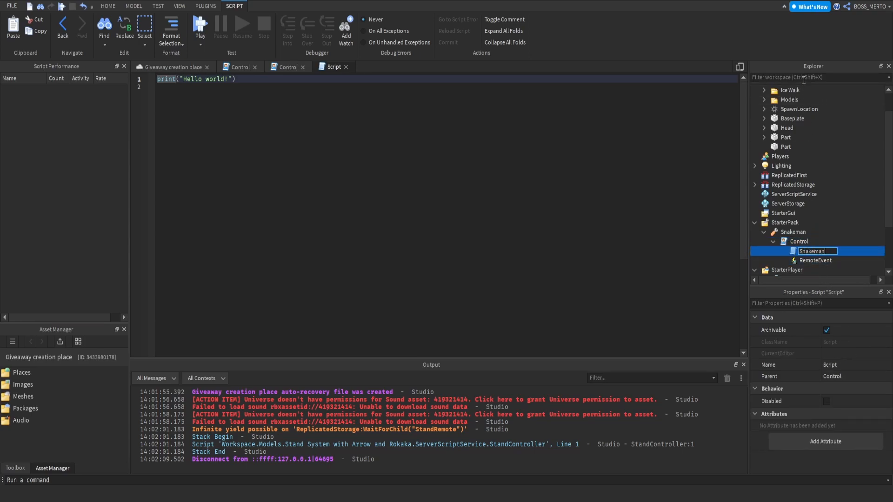
key(Return)
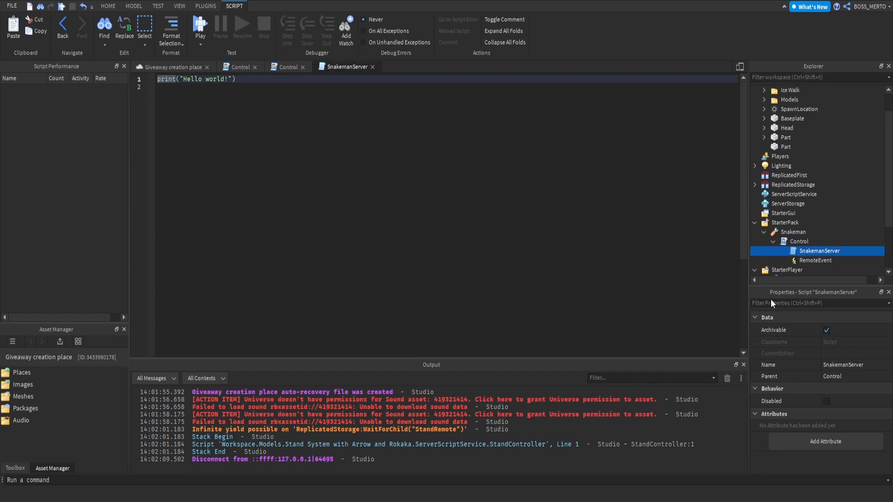
- Rename the RemoteEvent under Control as SnakemanRemote
click(810, 261)
key(F2)
text(SnakemanRemote)
key(Return)
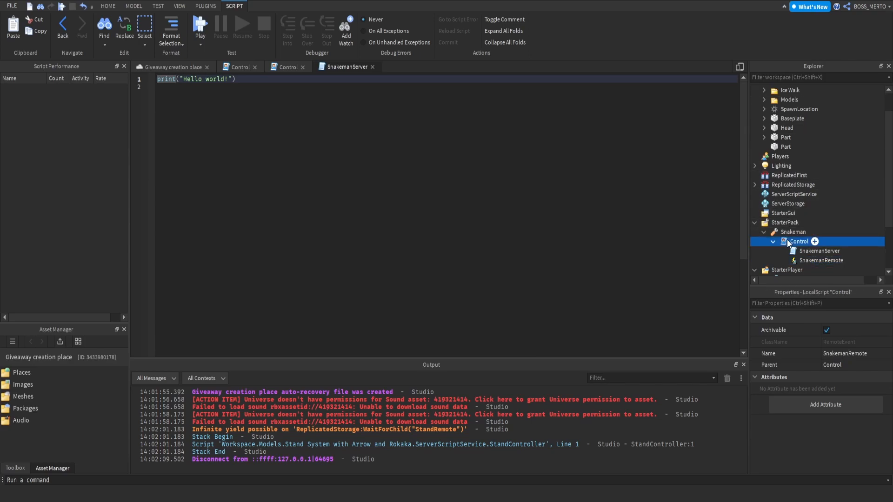
- Turn off RequiresHandle for the Snakeman tool in StarterPack
click(788, 231)
scroll(857, 446, down, 3)
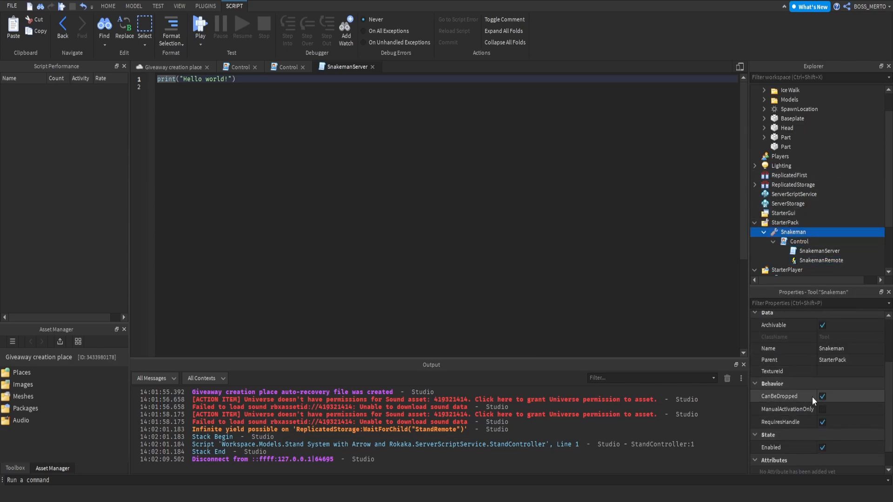
click(823, 422)
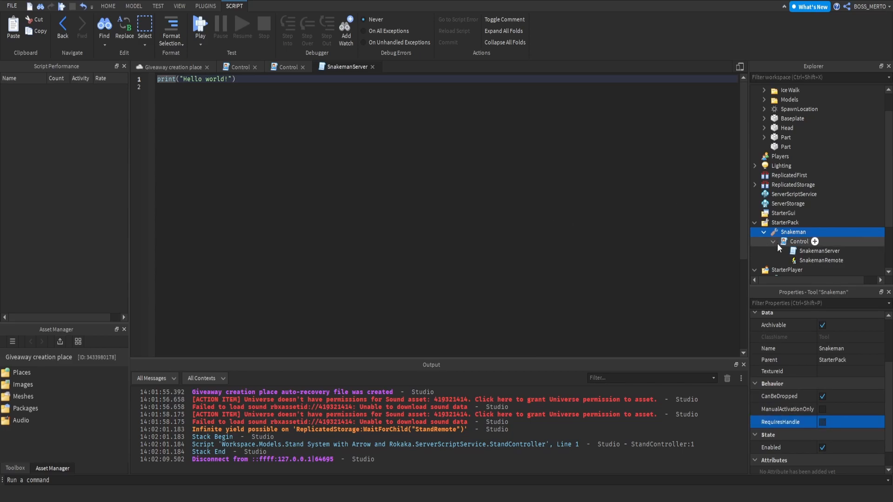
- Open the Snakeman tool's Control script, close the older Control script, and clear the default print line
double_click(799, 241)
click(255, 68)
click(247, 92)
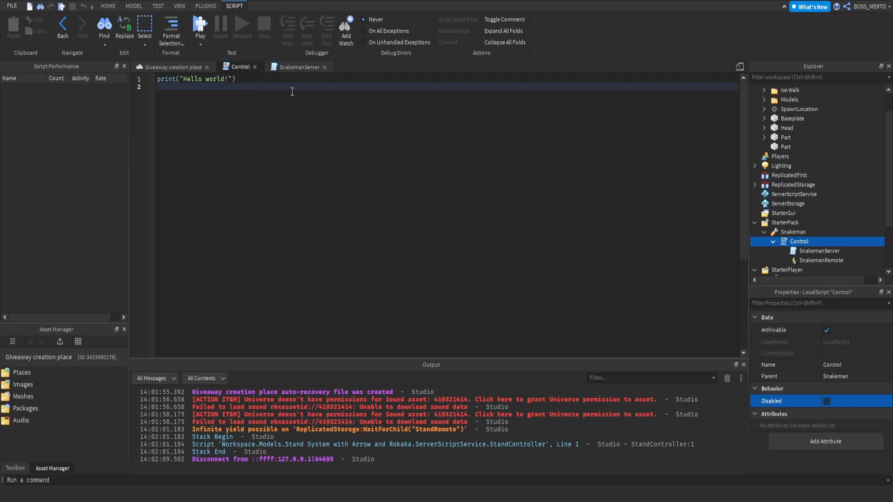
key(ctrl+a)
key(BackSpace)
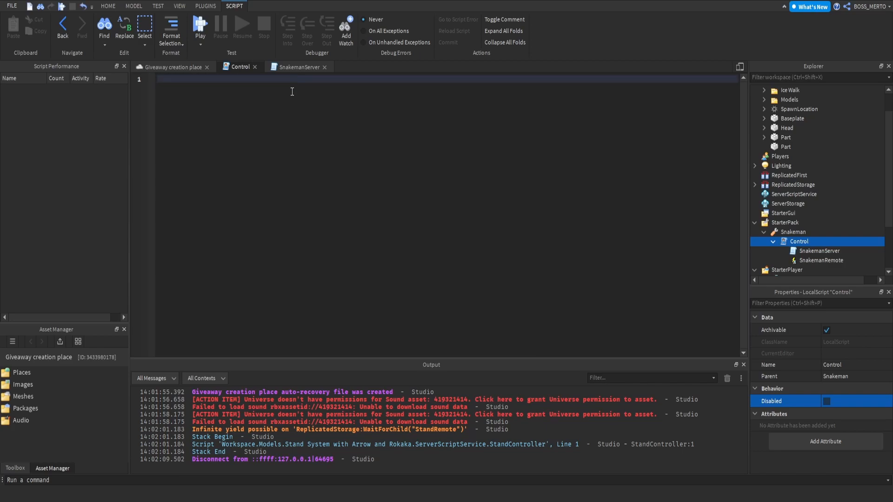
- Write an empty script.Parent.Equipped:Connect(function() handler in the Control script
text(script.Parent.Equipped:Connect(function()
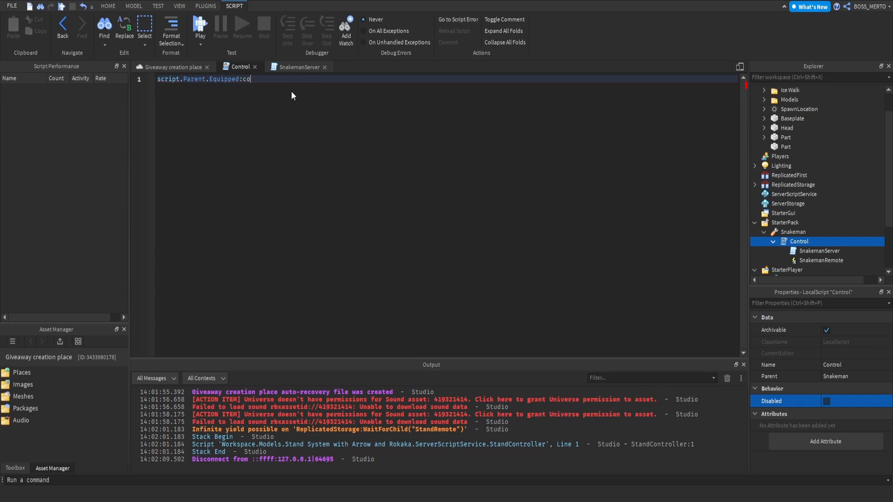
text())
key(Return)
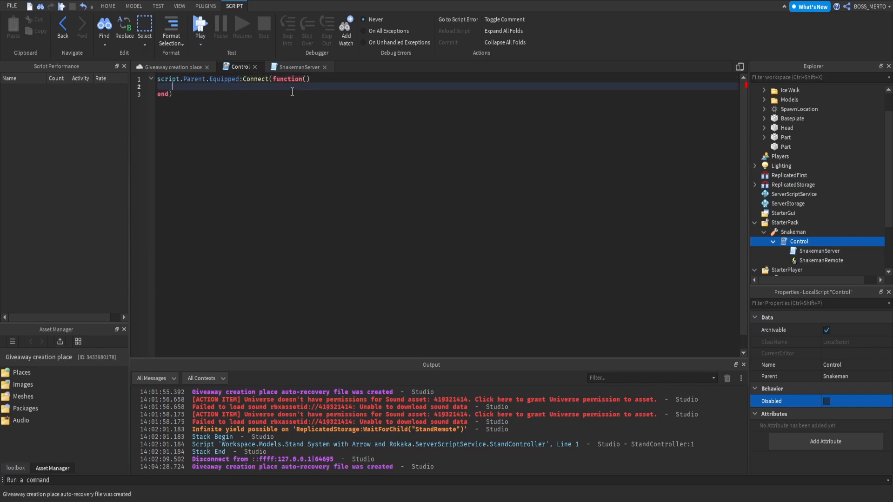
- Add an empty script.Parent.Unequipped:Connect(function() handler below the Equipped handler
key(Down)
key(Return)
key(Return)
text(script)
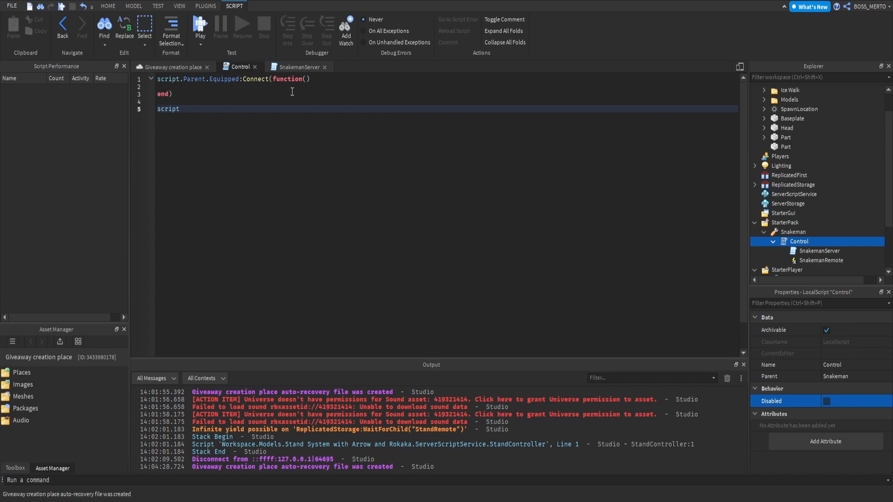
text(.Parent.Unequipped:Connect(function())
key(Return)
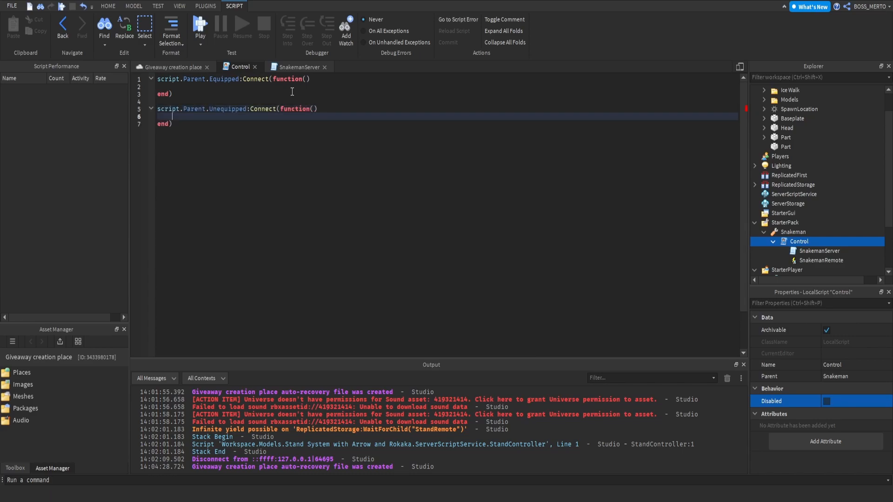
drag(237, 82, 212, 81)
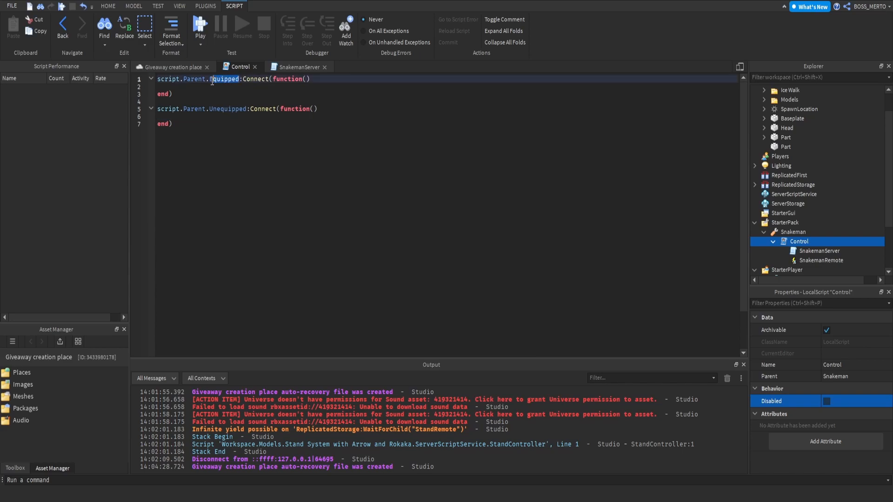
click(792, 232)
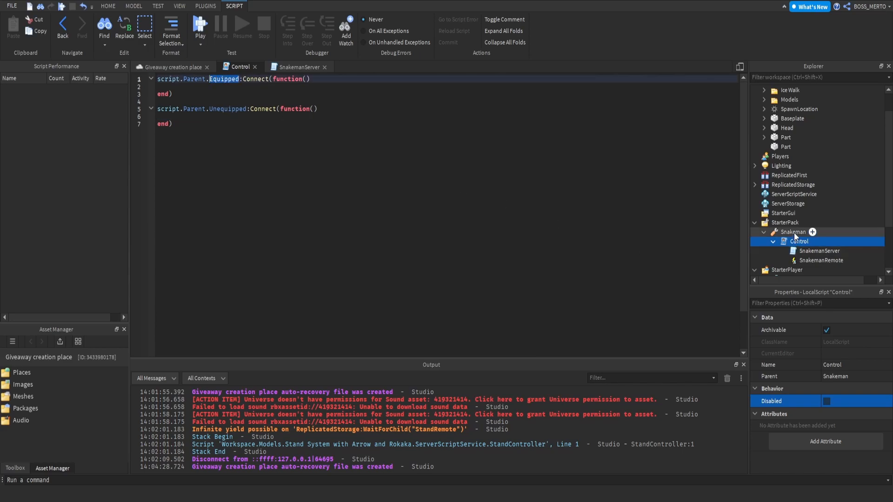
drag(205, 83, 232, 82)
click(207, 87)
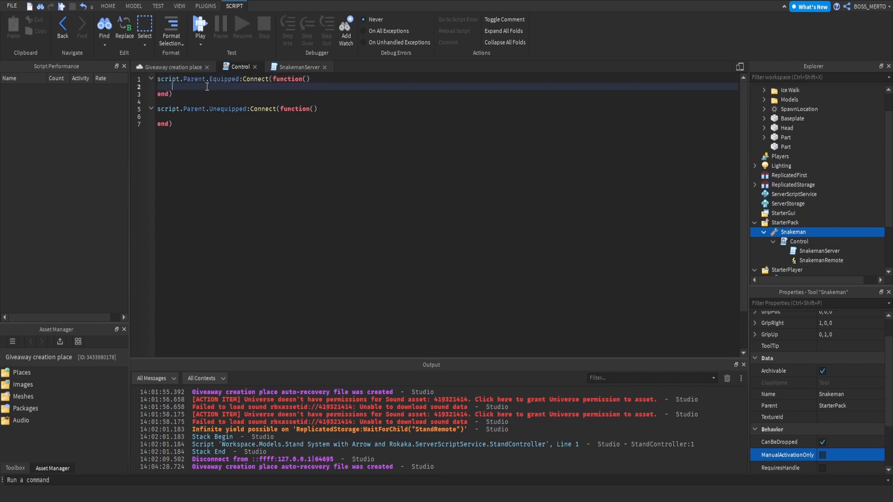
double_click(219, 109)
click(217, 124)
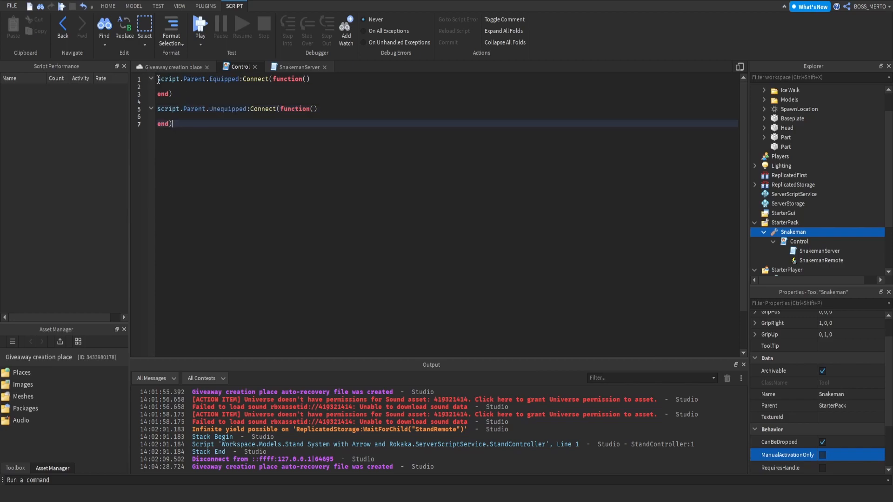
- Insert two blank lines above the Equipped handler at the start of the Control script
double_click(164, 79)
key(Return)
key(Return)
key(Up)
key(Up)
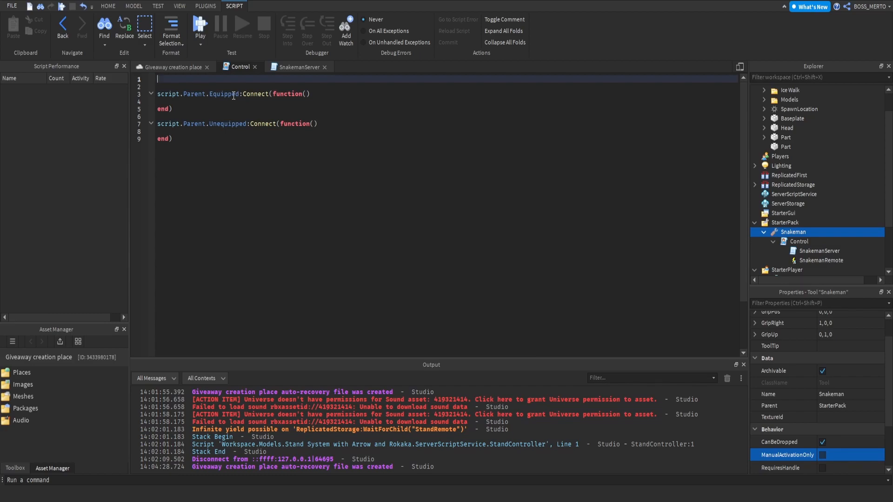
- Add script.SnakemanRemote:FireServer("Snakeman") inside the Equipped handler
click(233, 96)
key(Down)
text(script.)
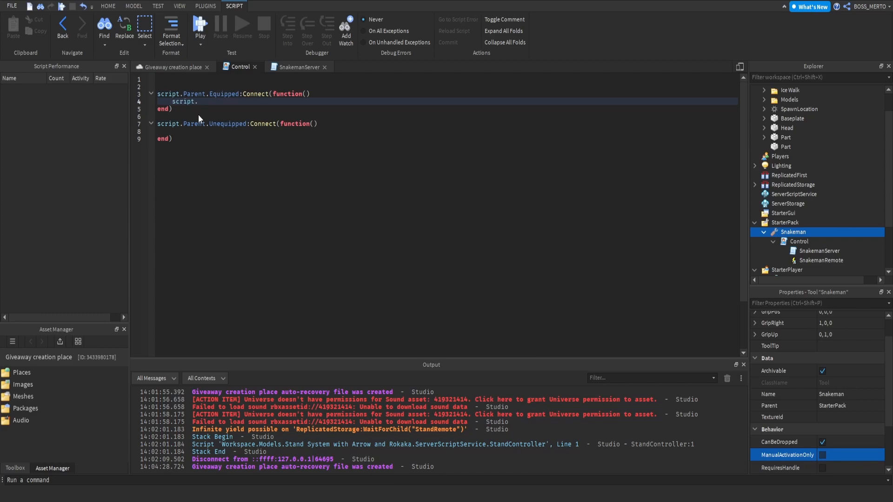
text(SnakemanRemote:FireServer(")
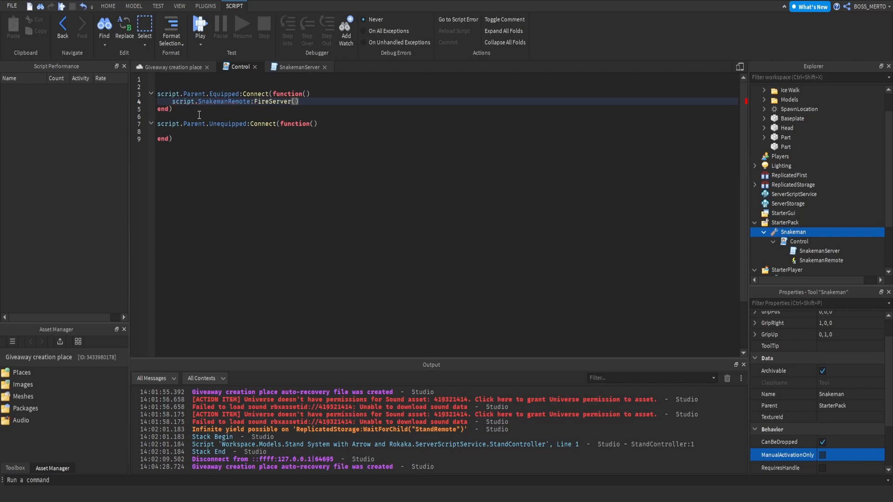
text(Sn)
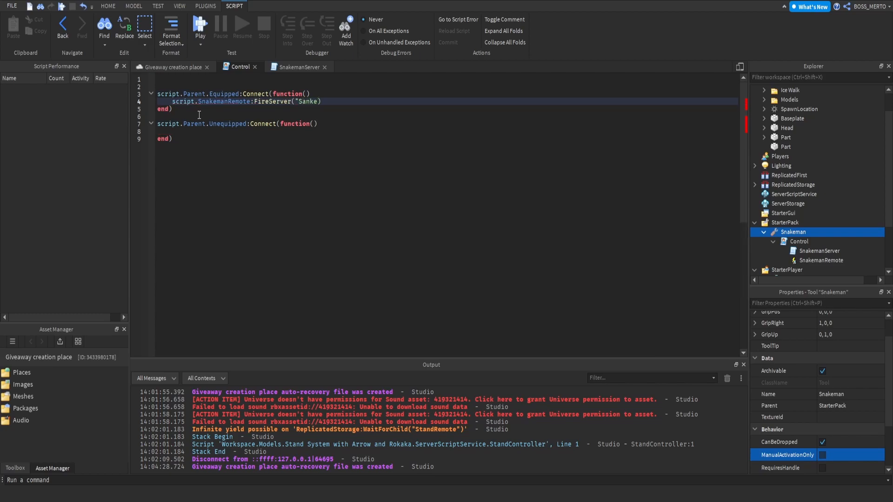
text(akeman")
- Copy the FireServer line into the Unequipped handler and change its argument there to "Remove"
drag(173, 101, 356, 100)
key(ctrl+c)
click(209, 136)
click(209, 132)
key(ctrl+v)
key(Left)
key(Left)
key(shift+Left)
key(shift+Left)
key(shift+Left)
key(shift+Left)
key(shift+Left)
key(shift+Left)
key(shift+Left)
key(shift+Left)
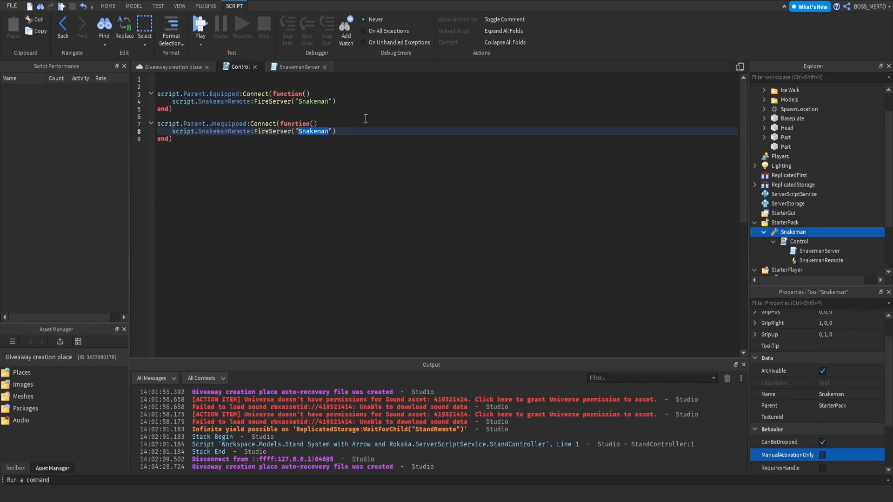
text(Remove)
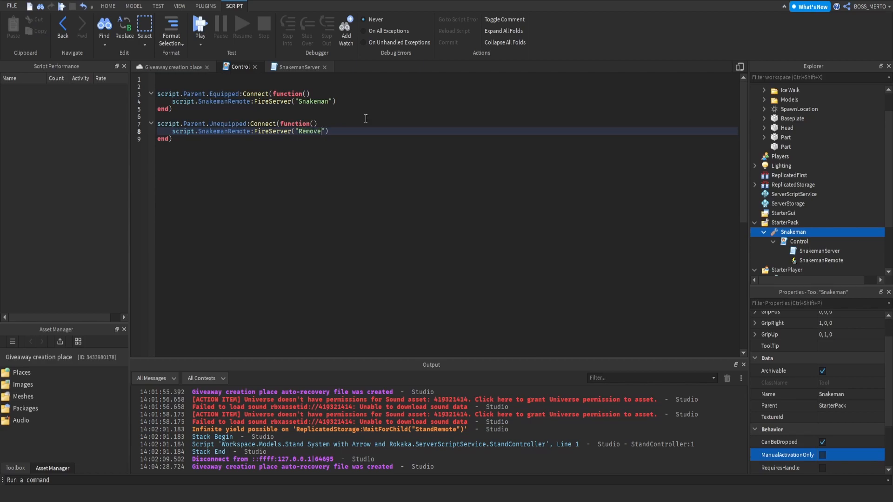
- Review the SnakemanRemote event and the SnakemanServer script under Control
double_click(224, 101)
click(804, 261)
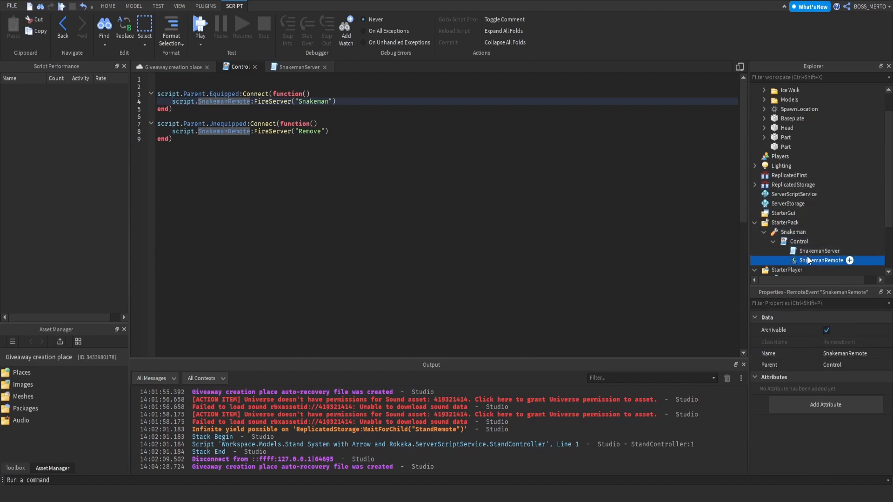
double_click(773, 250)
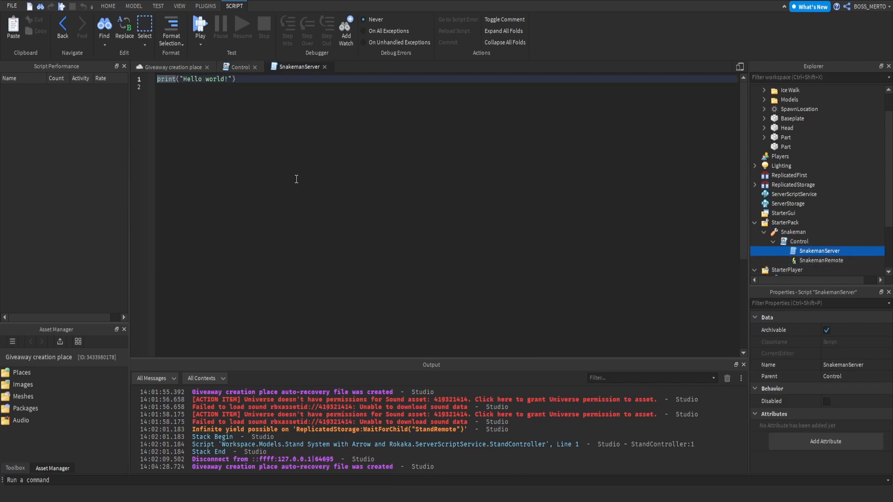
drag(239, 79, 144, 77)
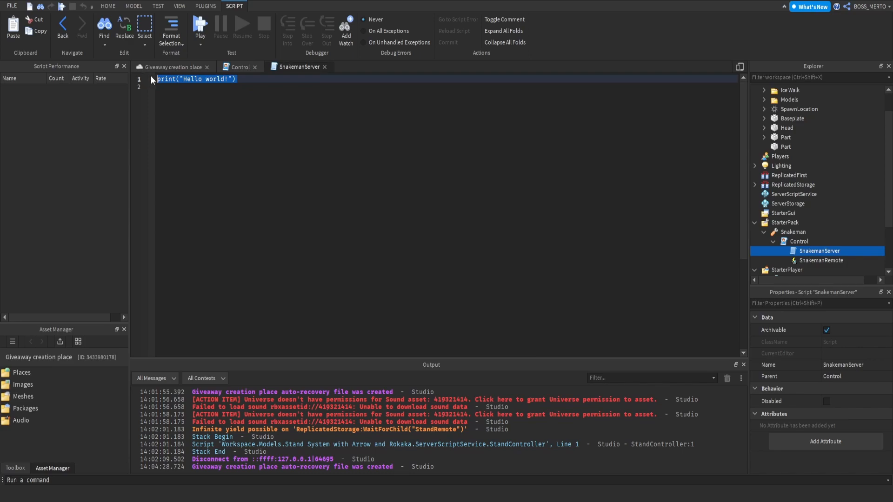
click(425, 191)
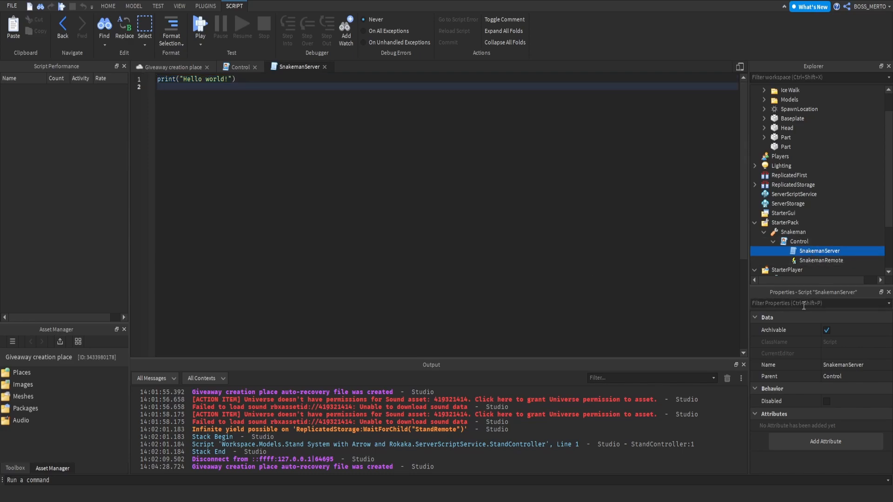
click(833, 263)
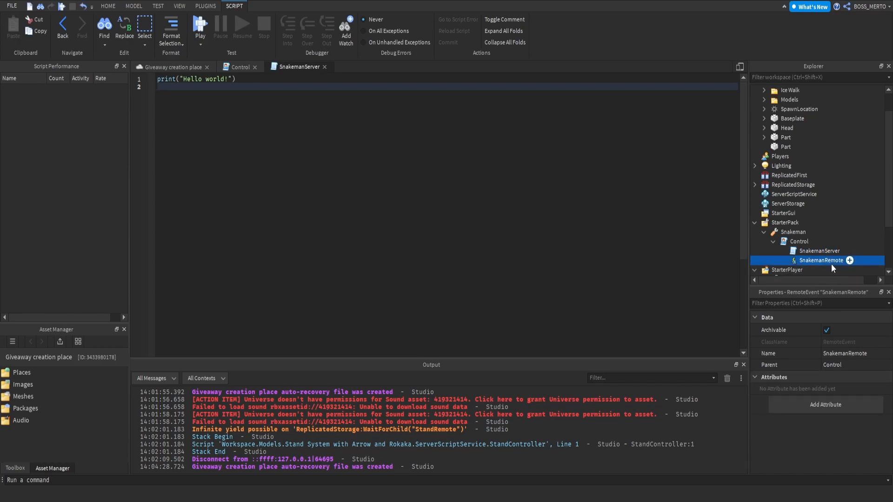
click(819, 252)
click(418, 286)
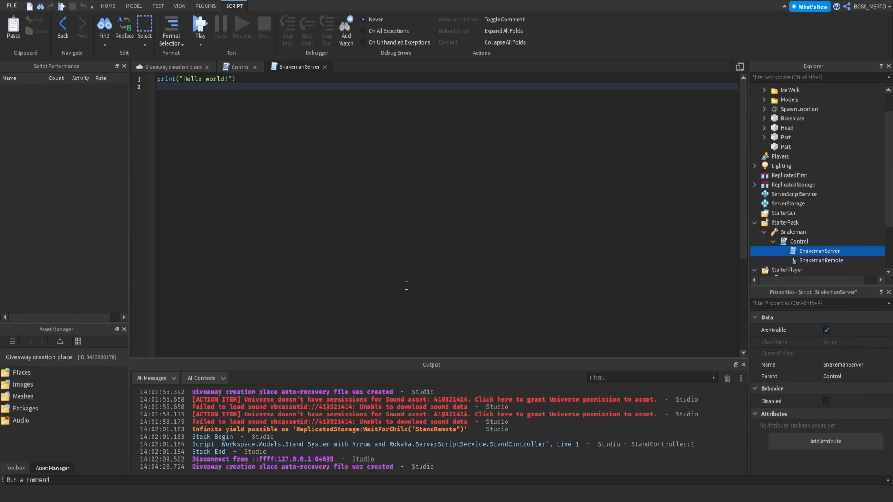
mouse_move(828, 254)
- Examine the FireServer call and its argument in the Control script's Equipped handler, comparing with the SnakemanServer script
click(229, 70)
drag(332, 101, 296, 98)
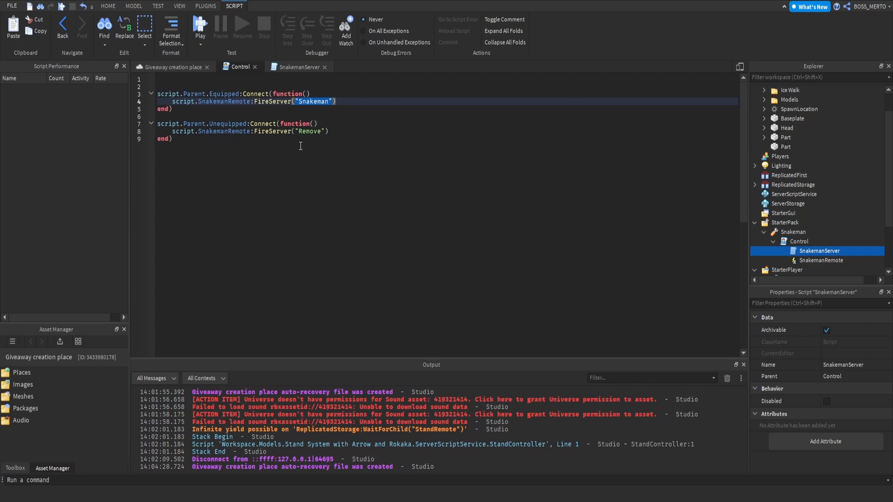
click(290, 117)
double_click(318, 102)
click(308, 117)
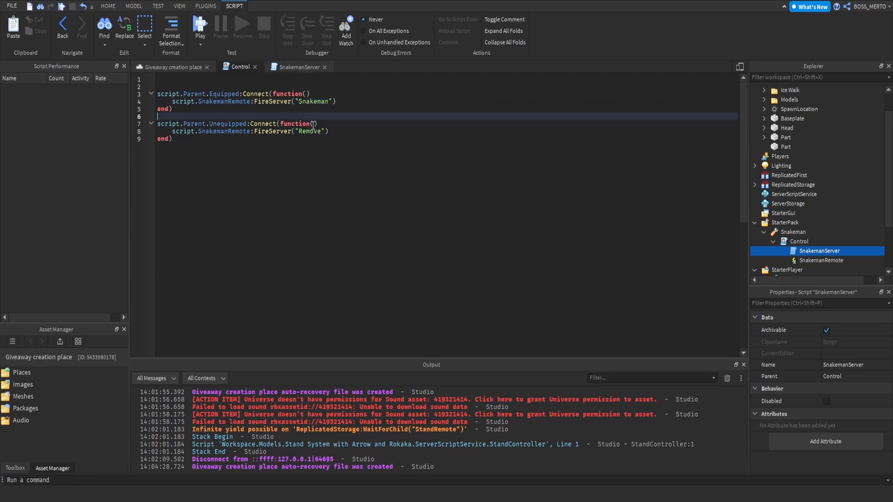
drag(328, 101, 300, 103)
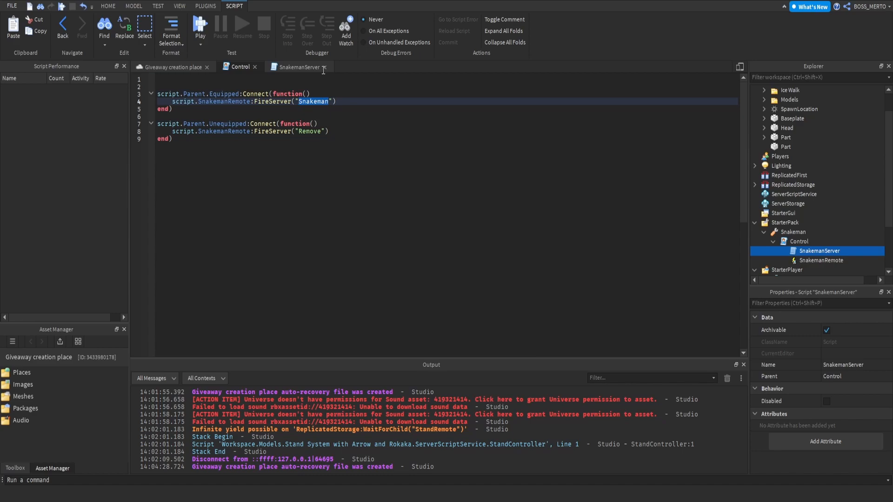
click(280, 67)
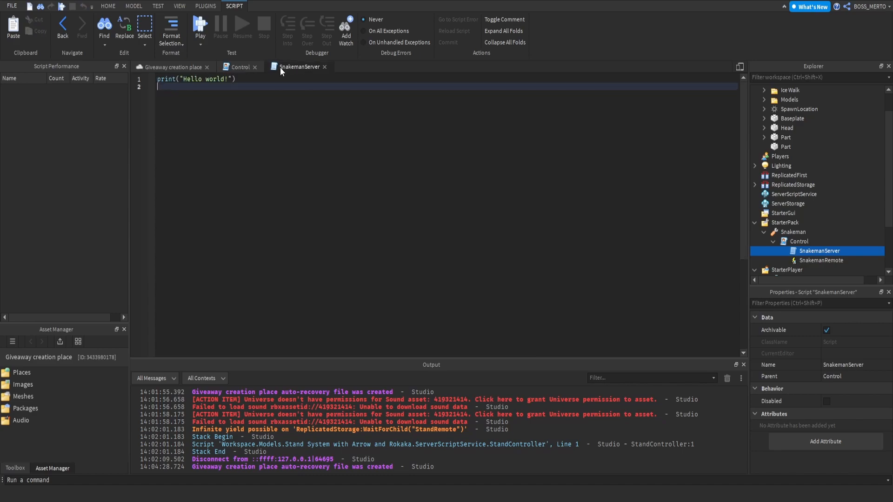
key(ctrl+a)
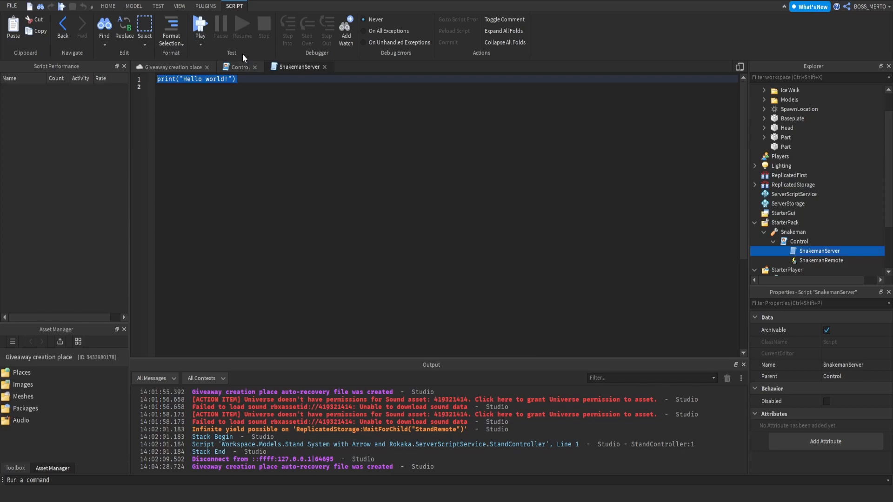
click(238, 67)
drag(250, 101, 321, 101)
- Replace the SnakemanServer script's default print line with an empty script.Parent.SnakemanRemote.OnServerEvent:Connect(function() handler
double_click(814, 254)
click(814, 259)
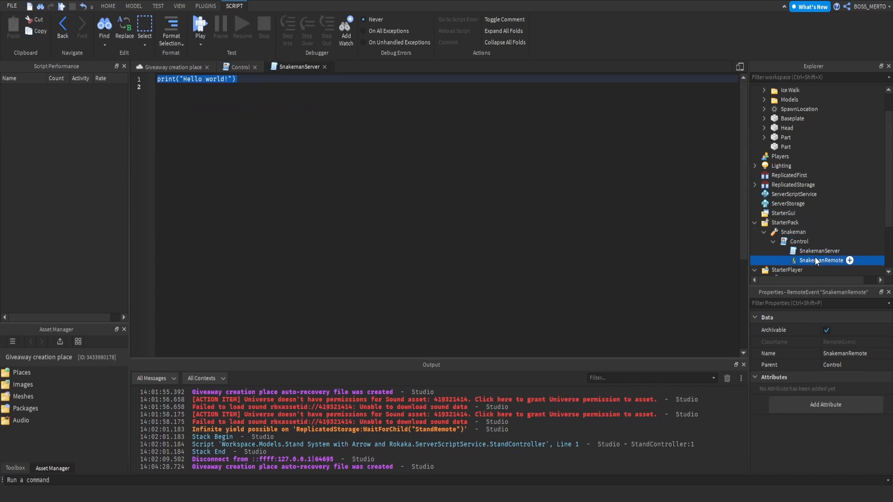
click(297, 101)
click(591, 123)
key(ctrl+a)
text(script.Parent)
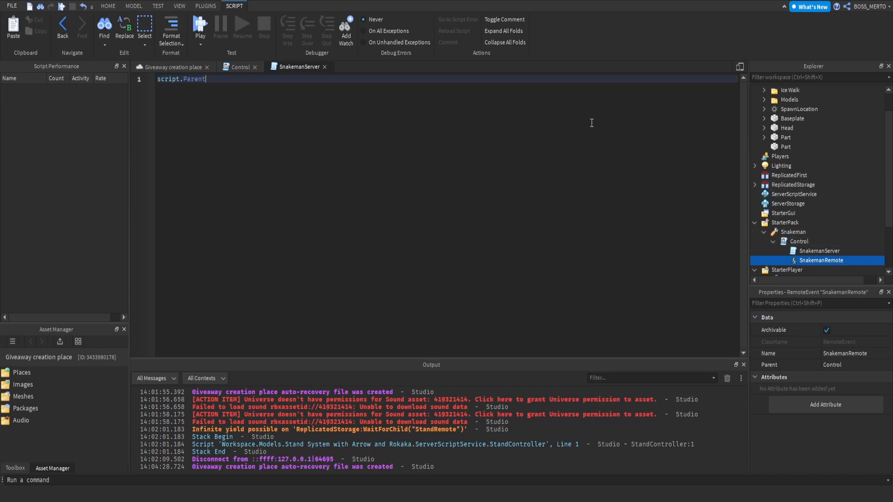
text(.SnakemanRemote.OnServerEvent)
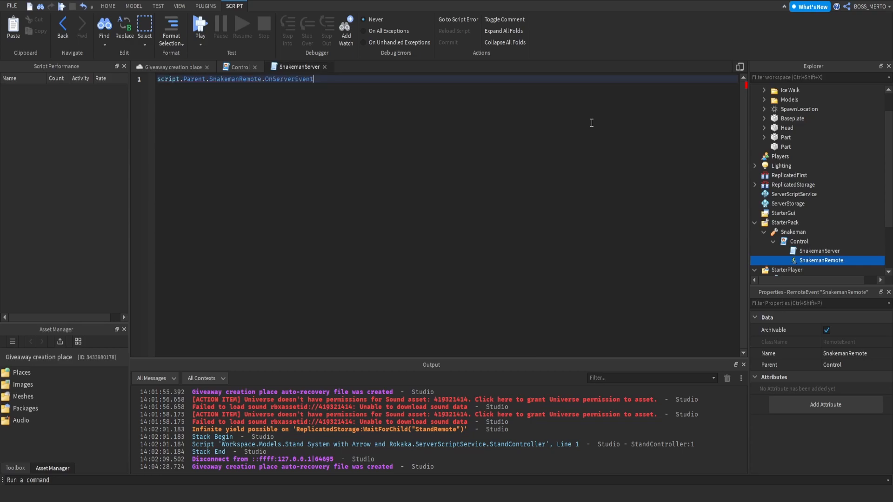
text(:Connect(function())
key(Return)
- Check the arguments sent by the Control script and add a Player parameter to SnakemanServer's OnServerEvent function
drag(312, 80, 265, 78)
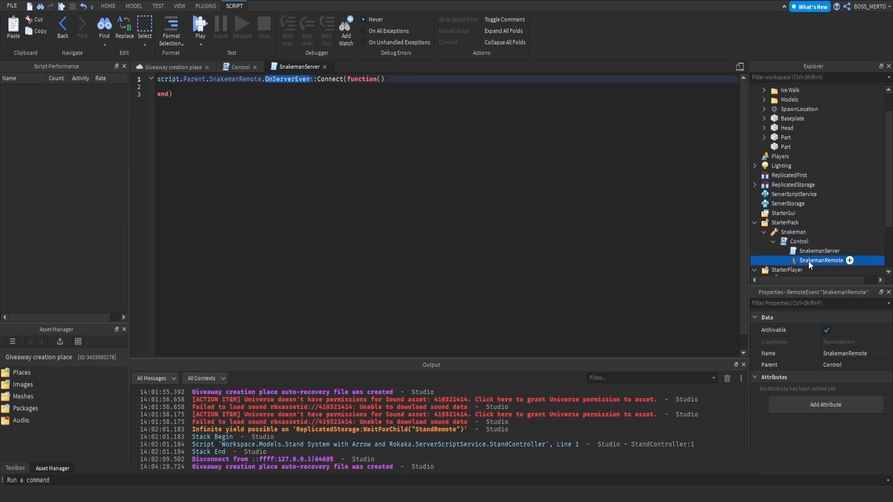
click(238, 67)
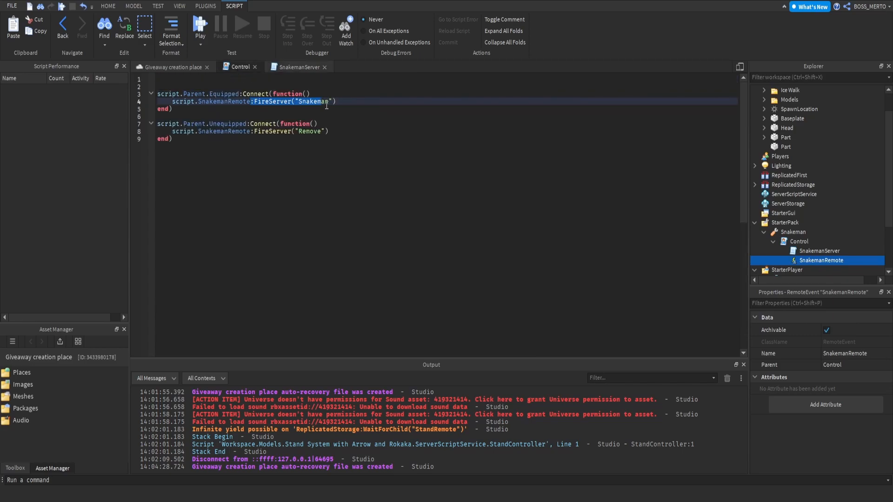
drag(333, 101, 294, 101)
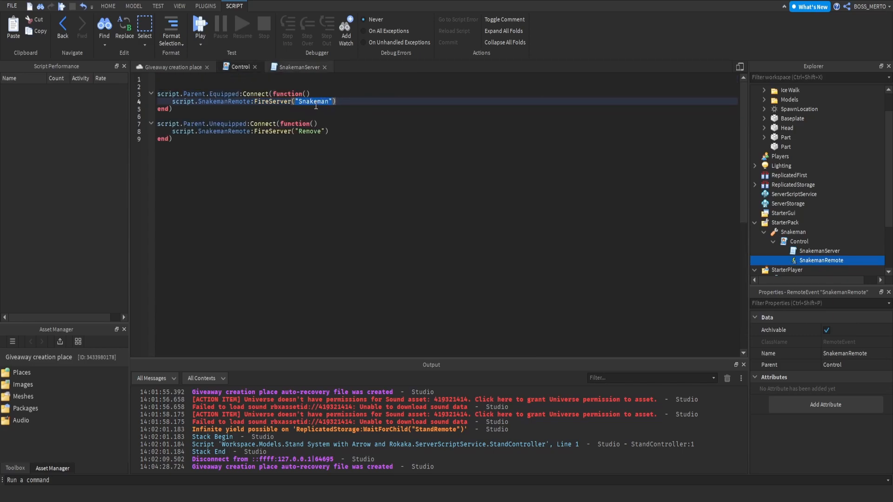
drag(328, 131, 295, 131)
click(288, 67)
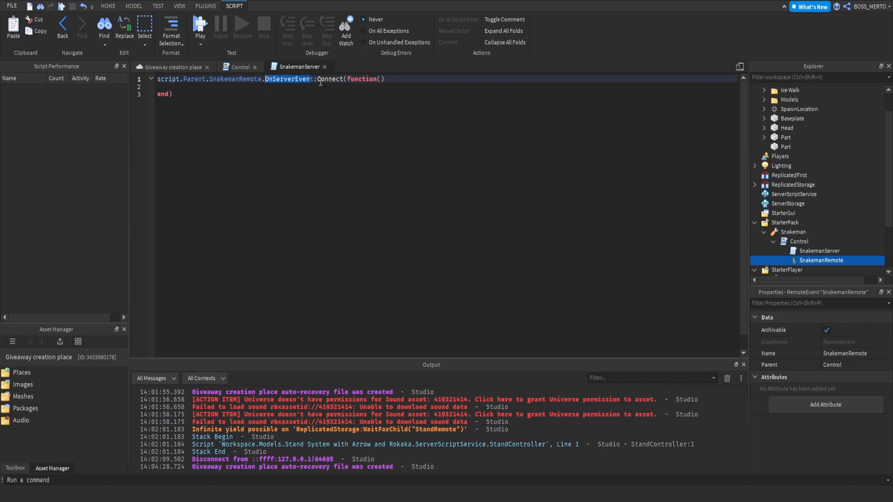
click(382, 78)
text(Playew)
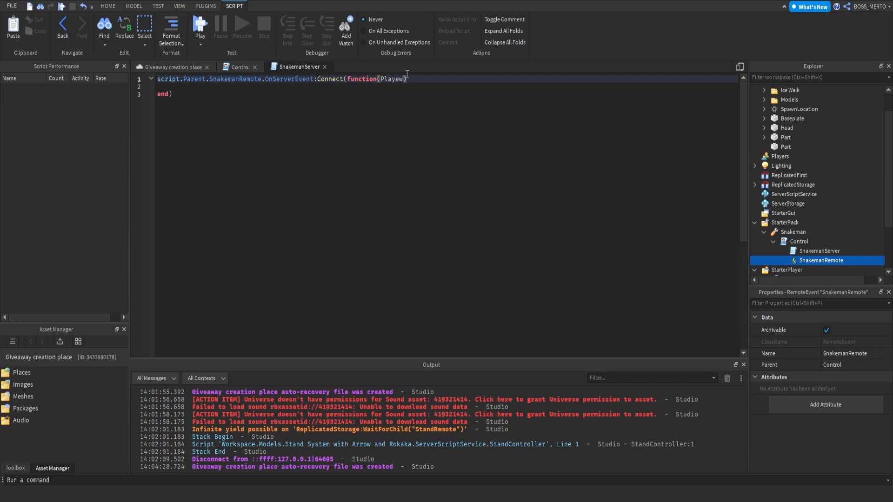
click(235, 68)
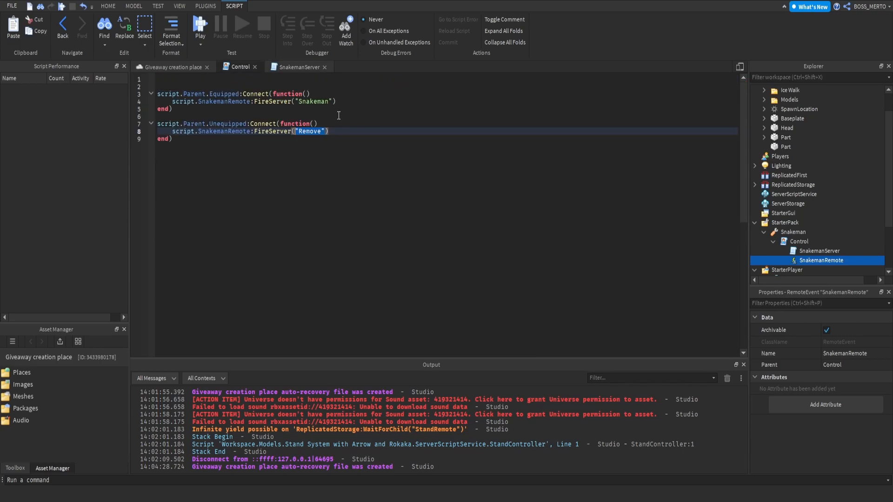
click(295, 101)
text(playe)
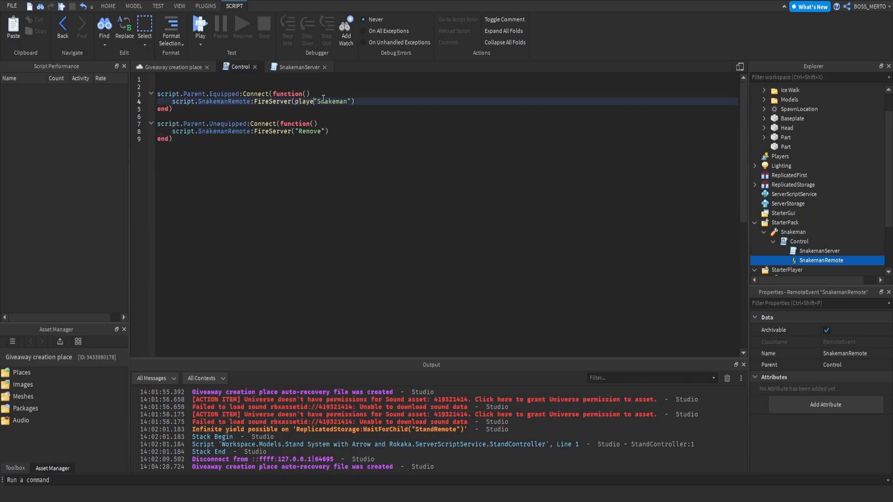
key(BackSpace)
key(BackSpace)
key(BackSpace)
key(BackSpace)
key(BackSpace)
- Add a second parameter named what after Player in SnakemanServer's OnServerEvent function
click(289, 68)
drag(280, 79, 307, 82)
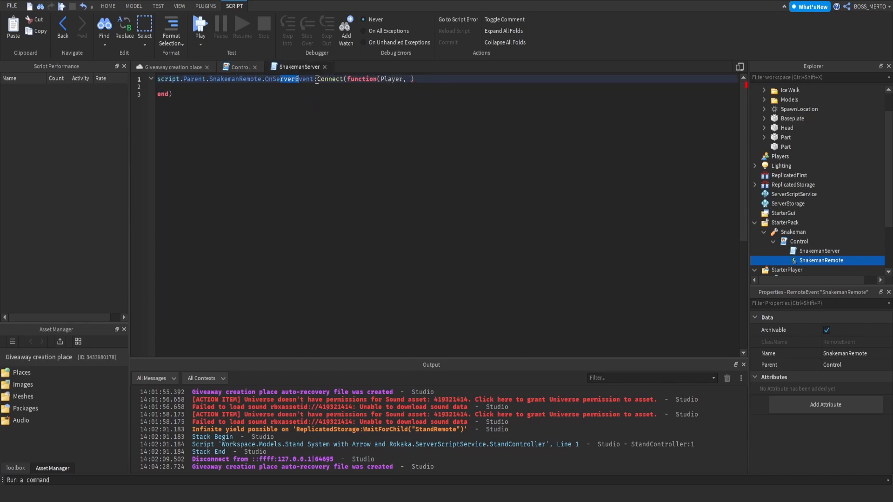
click(411, 79)
text(what)
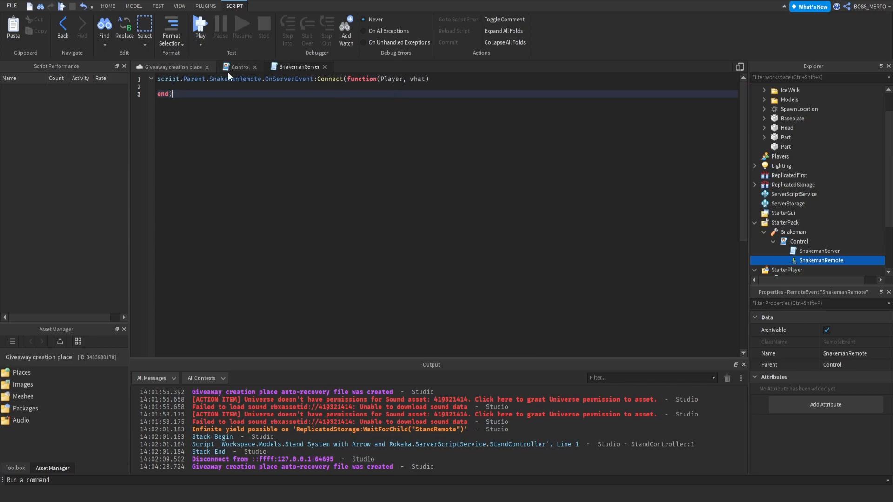
- Write an if what == "Snakeman" then block inside the OnServerEvent handler
click(236, 67)
drag(334, 102, 299, 101)
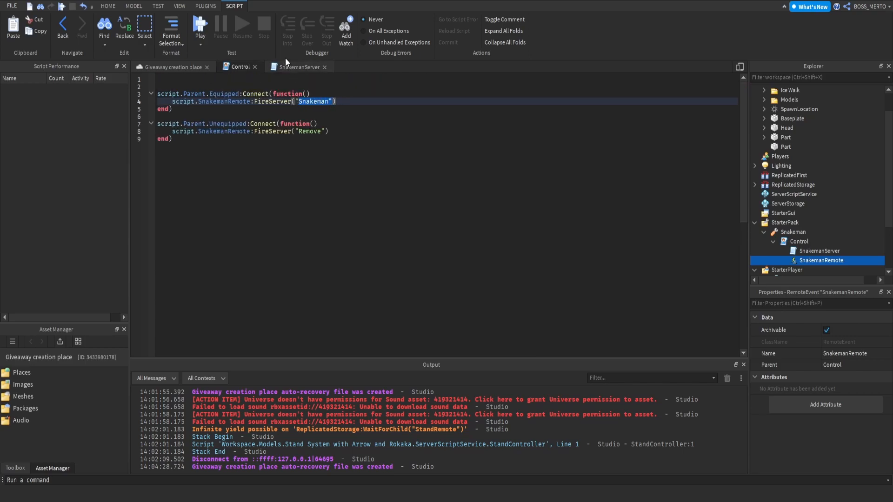
click(297, 67)
click(311, 86)
text(if waht)
key(BackSpace)
key(BackSpace)
key(BackSpace)
text(hat == "Snakeman" then)
key(Return)
- Add an elseif what == "Remove" then branch to the if block, leaving an empty body line in each branch
click(242, 68)
click(284, 65)
key(BackSpace)
text(elwseif)
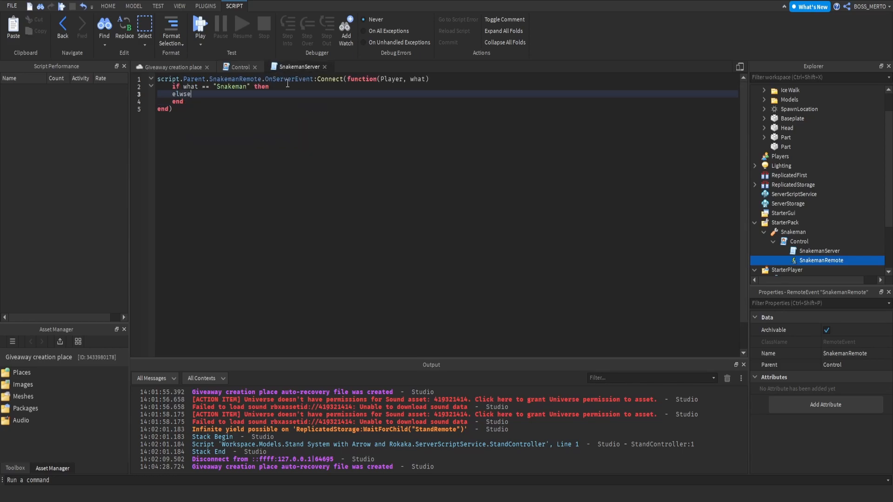
key(BackSpace)
key(BackSpace)
key(BackSpace)
key(BackSpace)
key(BackSpace)
text(seif what == "Remove" then)
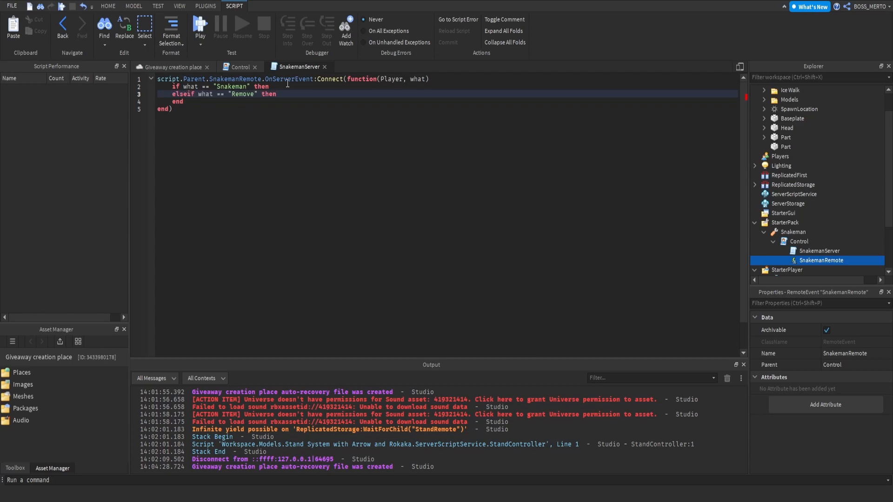
key(Return)
click(285, 86)
key(Return)
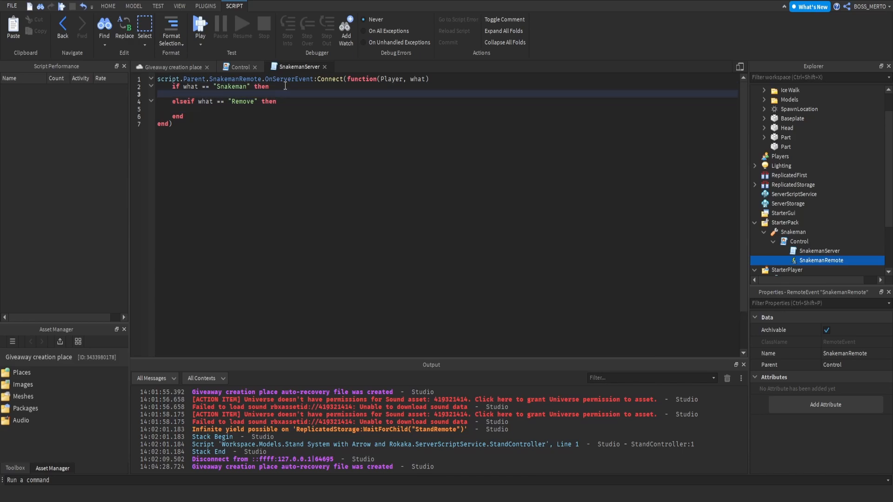
- Insert two more blank lines in the "Snakeman" branch of the if block
click(245, 87)
drag(175, 87, 200, 109)
click(218, 117)
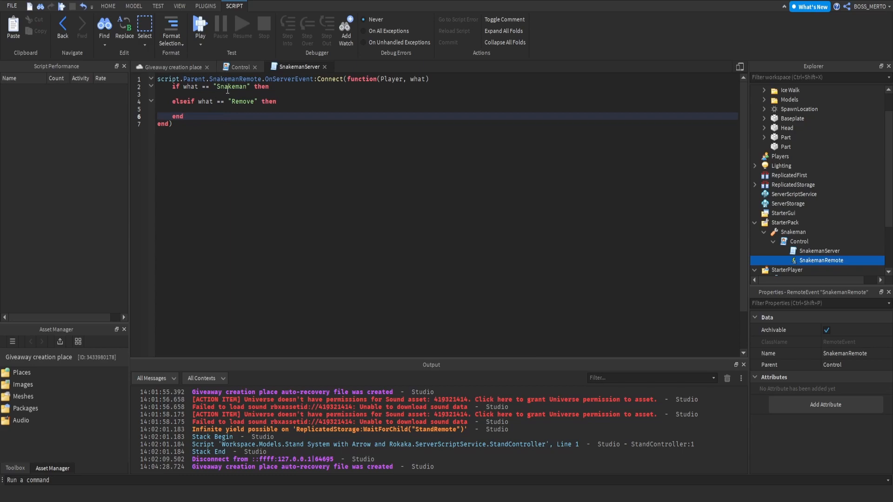
click(209, 93)
key(Return)
key(Return)
key(Up)
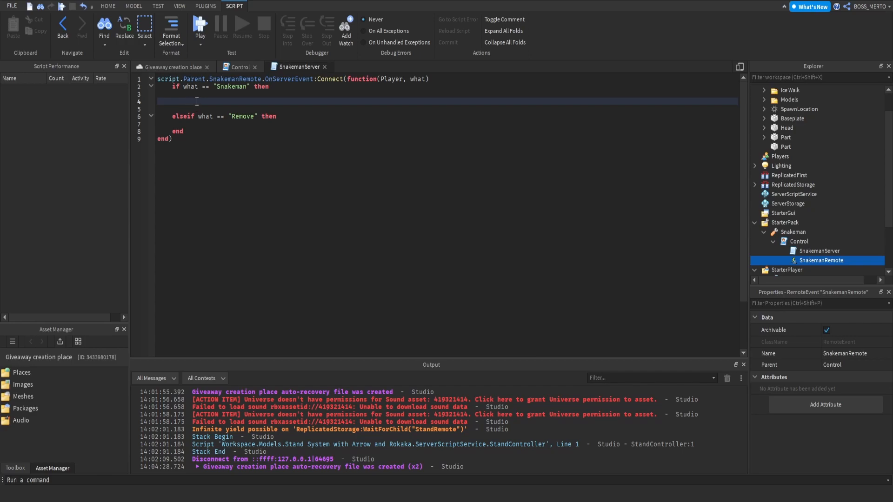
- In SnakemanServer's "Snakeman" branch, write a for i, v in pairs(Player.Character:GetDescendants()) do loop
click(755, 185)
click(243, 97)
click(232, 99)
text(for i, vi)
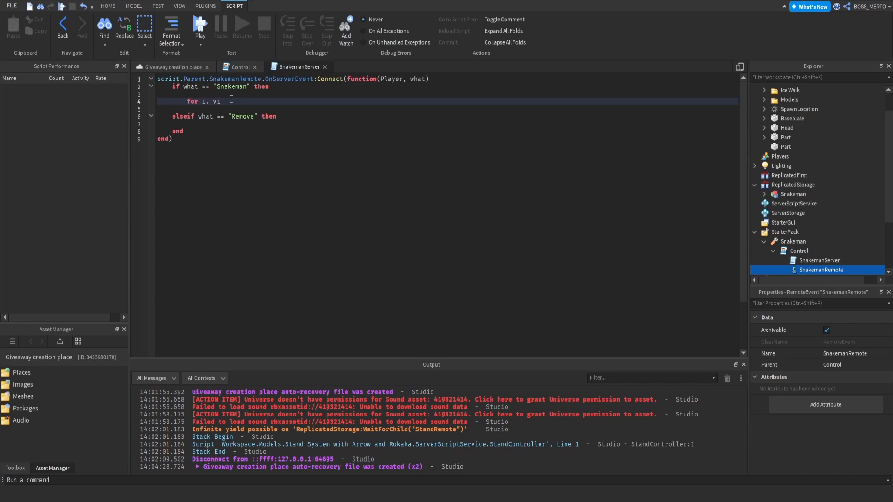
key(BackSpace)
text(in pairs(Pl)
text(ayer.Character:GetDescendants())do)
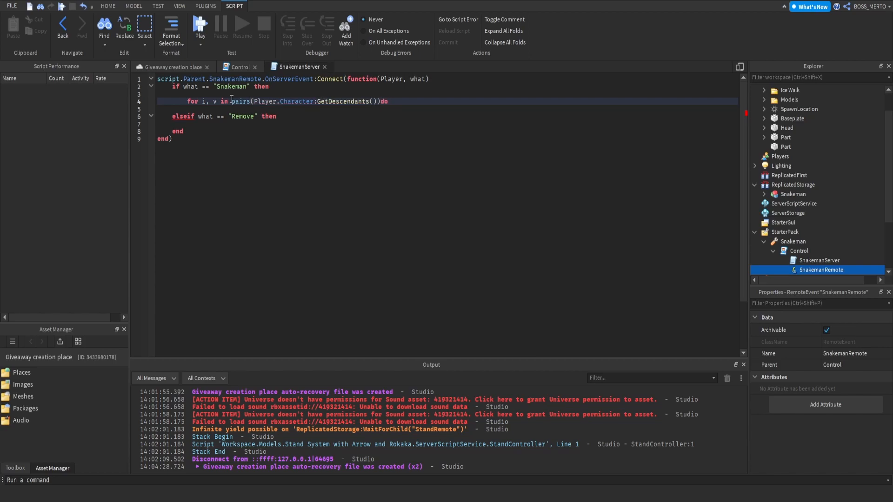
key(Return)
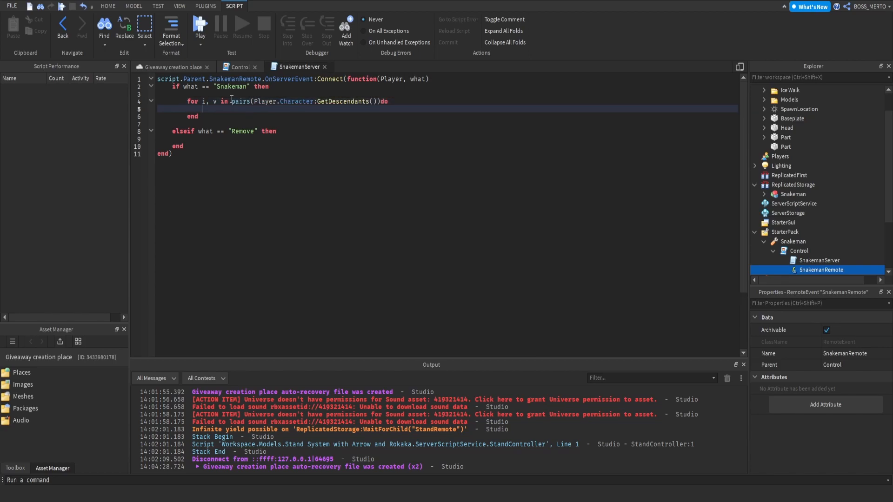
- Inside the loop, add an if v:IsA("Part") or v:IsA("MeshPart") then block
text(if v)
text(:IsA(")
text(PA)
text(art") or )
text(v:IsA("Me)
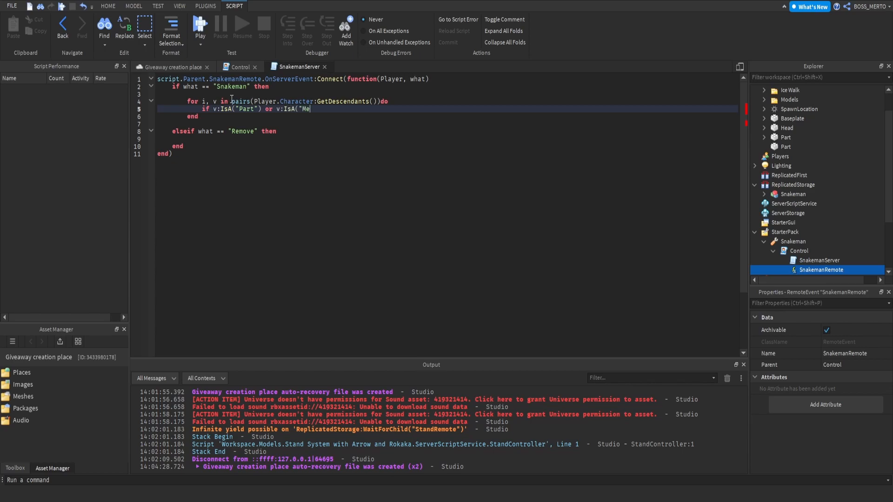
text(shPart")
text( then)
key(Return)
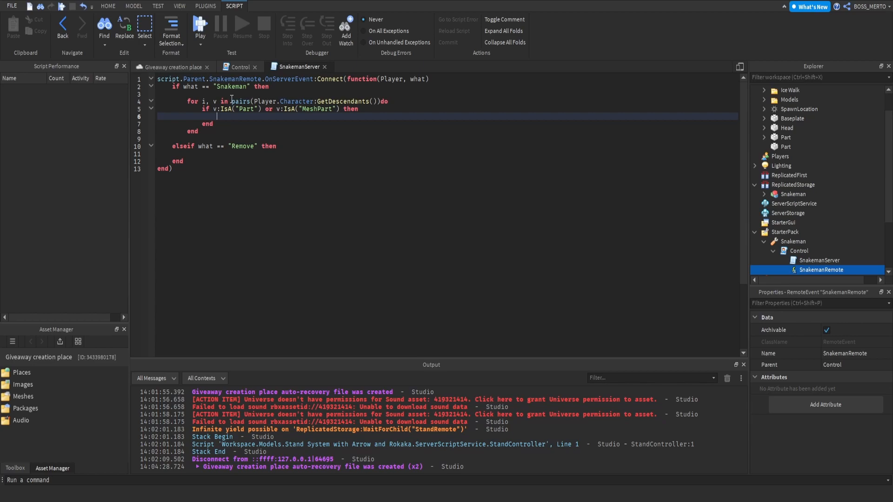
- Set v.Transparency = 1 inside the part-type check, followed by blank lines
text(v.Transparency = 1)
key(Return)
key(Return)
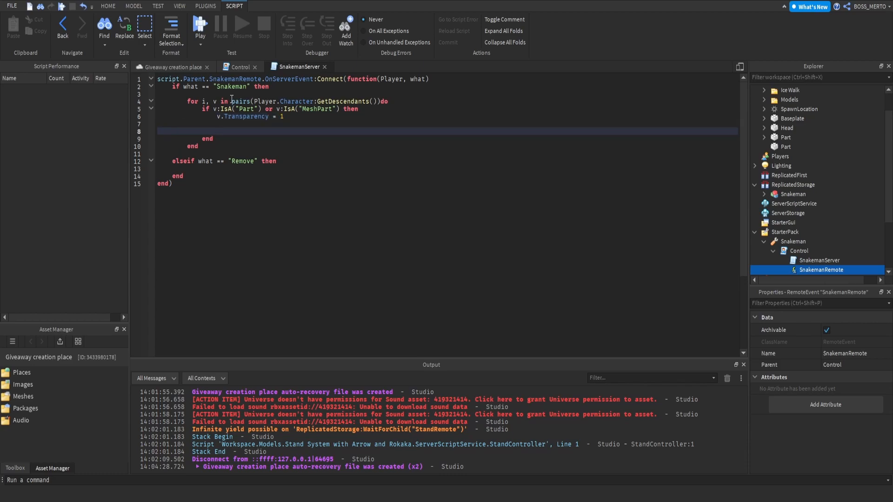
- Add a nested if v.Name == "Head" then block setting v.face.Transparency = 1, and delete the blank line above it
text(if v.Nm)
key(Tab)
text(== "Head"!)
key(BackSpace)
text(then)
key(Return)
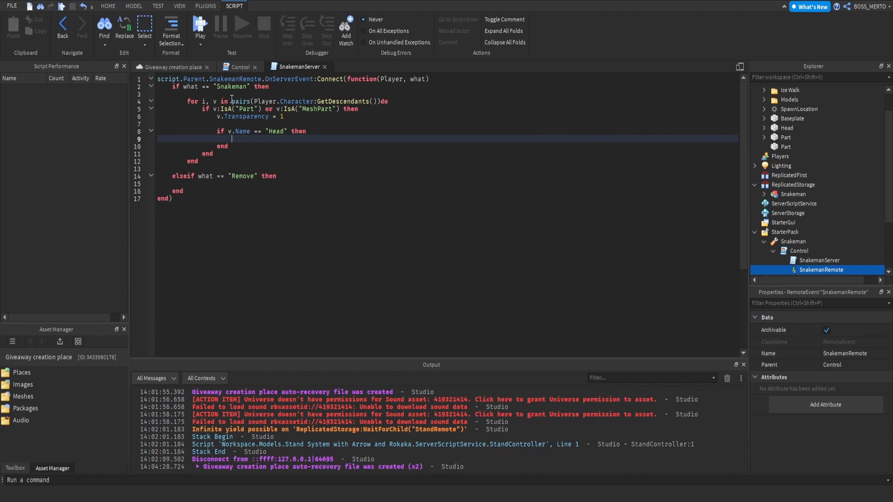
text(v.face.Transparency = 1)
click(236, 124)
key(BackSpace)
click(245, 133)
click(230, 146)
- Below the loop, declare local s = game:GetService("ReplicatedStorage"):WaitForChild("Snakeman"):Clone()
click(220, 161)
key(Return)
key(Return)
key(Up)
text(local s =)
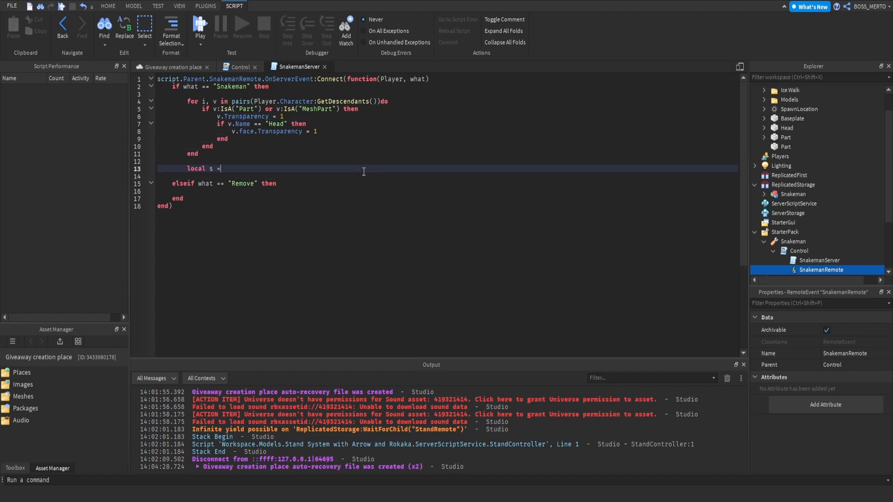
text(gAme:GetService("Rep)
key(Tab)
text():Wai)
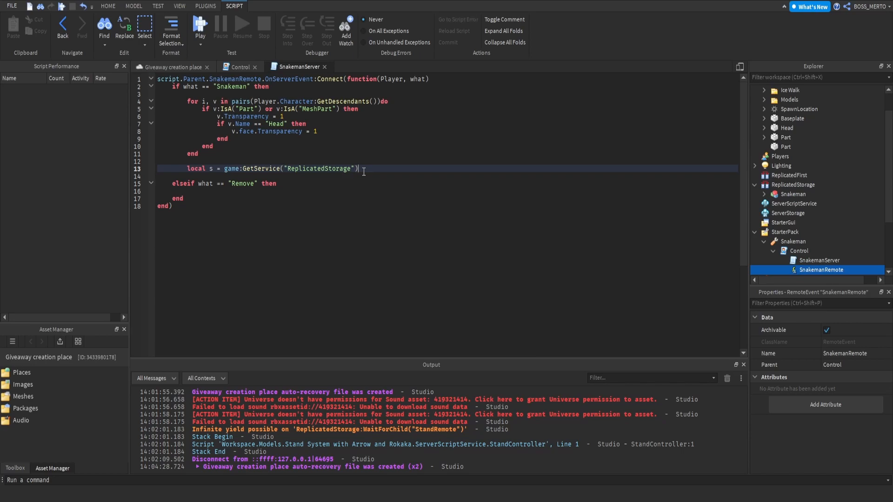
key(Tab)
text("Snakeman"):Clone())
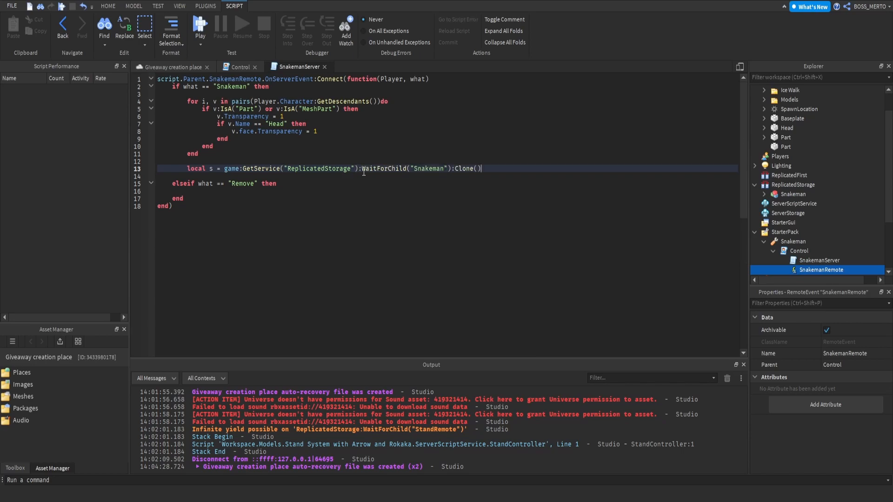
- Parent the clone to the player's character with s.Parent = Player.Character
key(Return)
text(s.Parent = workspace)
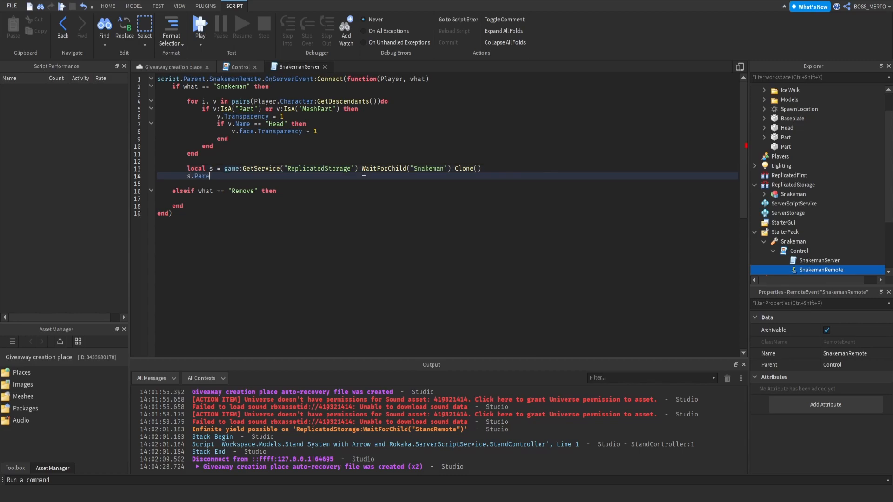
key(BackSpace)
key(BackSpace)
key(BackSpace)
key(BackSpace)
key(BackSpace)
key(BackSpace)
key(BackSpace)
key(BackSpace)
text(plugin)
key(BackSpace)
key(BackSpace)
key(BackSpace)
key(BackSpace)
key(BackSpace)
key(BackSpace)
text(Player.Character)
click(488, 170)
click(488, 178)
- Add the line s.HumanoidRootPart.CFrame = Player.Character.HumanoidRootPart.CFrame to position the clone on the player
key(Return)
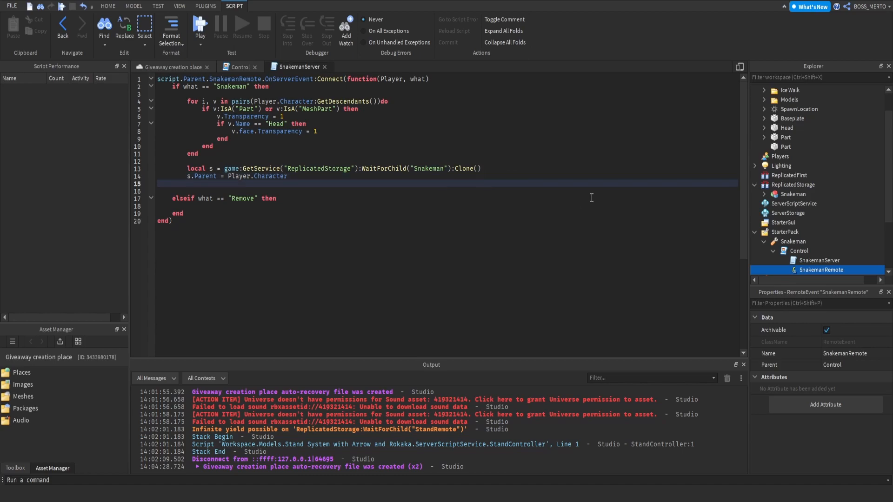
text(s.HumanoidRootPart.CFrame)
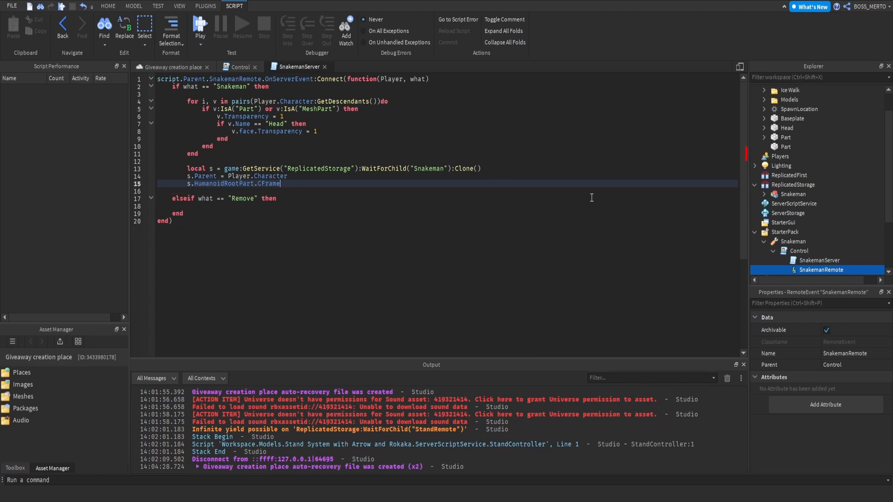
text( = Player.Character.HumanoidRootPart.CFrame)
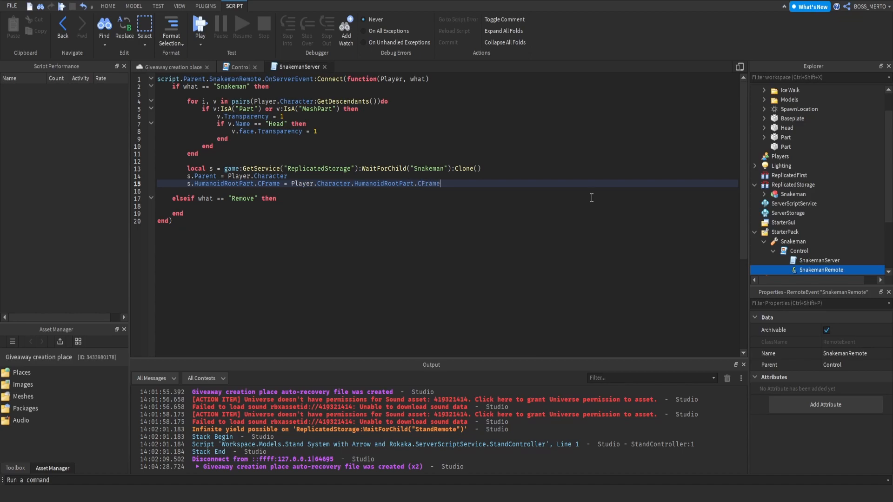
- Create a weld with local w = Instance.new("Weld", s.HumanoidRootPart)
key(Return)
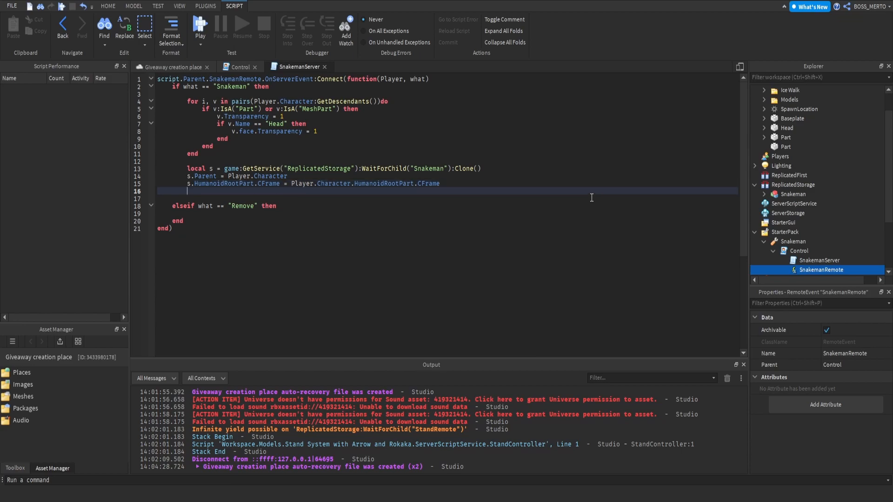
text(local w = Instance.new("Weld")
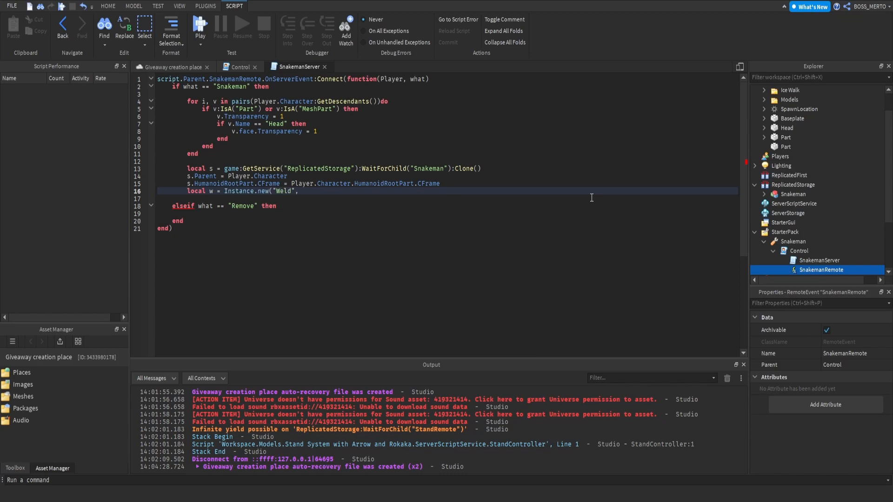
text(, s.HumanoidRootPart))
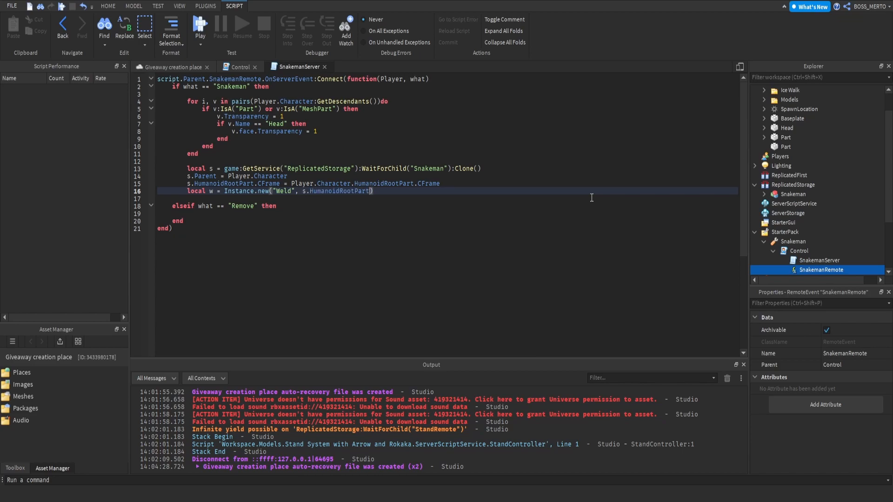
- Set the weld's w.Part0 to Player.Character.HumanoidRootPart, copying the expression from the CFrame line
key(Return)
text(w.Part0)
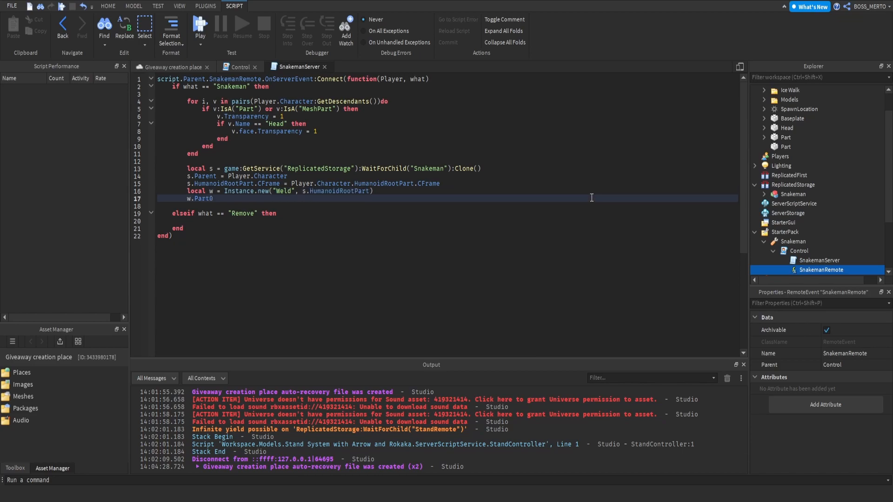
text( = w.Paernt)
key(BackSpace)
key(BackSpace)
key(BackSpace)
key(BackSpace)
key(BackSpace)
key(BackSpace)
drag(290, 183, 414, 184)
key(ctrl+c)
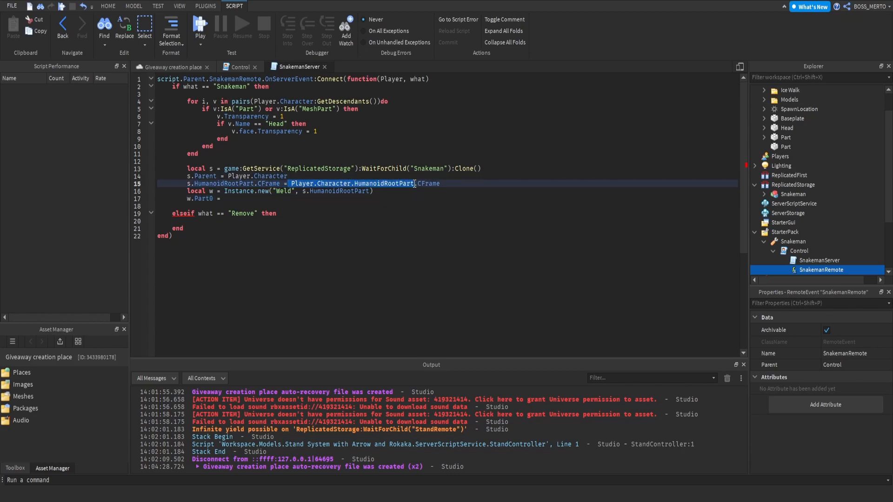
click(253, 198)
key(ctrl+v)
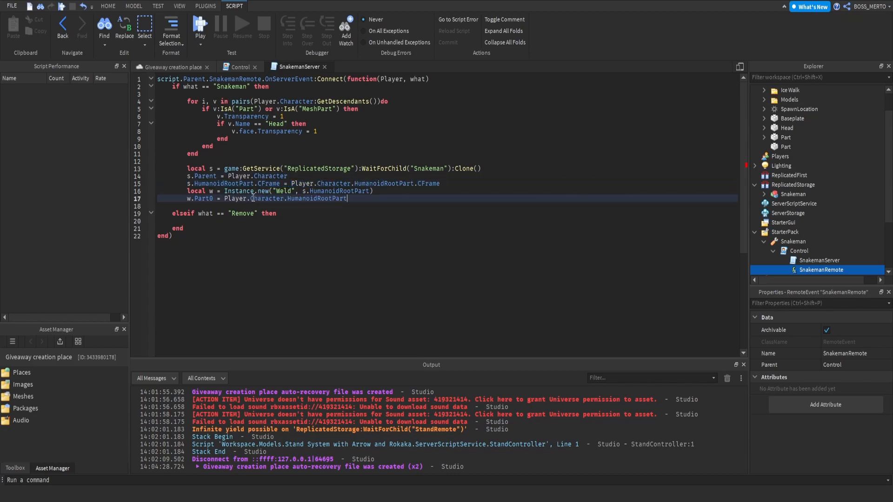
- Set the weld's second part with w.Part1 = w.Parent
key(Return)
text(w.Part1)
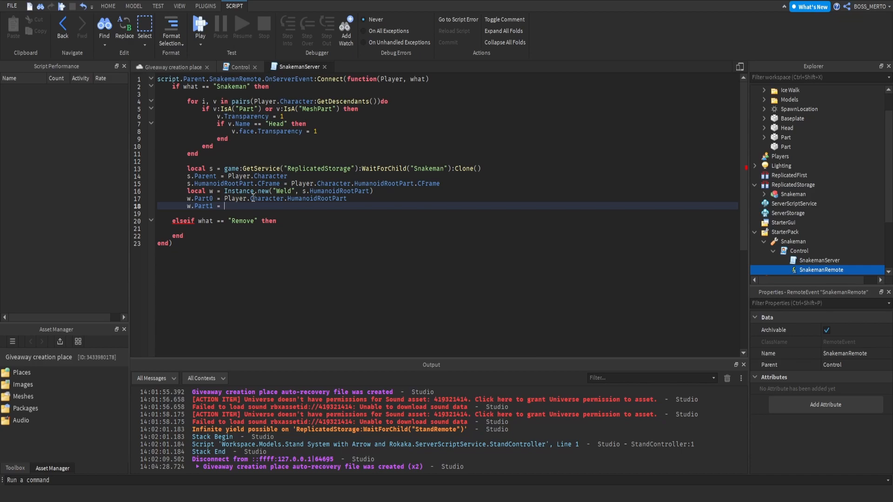
text(= w.Parent)
click(274, 199)
key(ctrl+shift+Right)
key(ctrl+shift+Right)
key(ctrl+shift+Right)
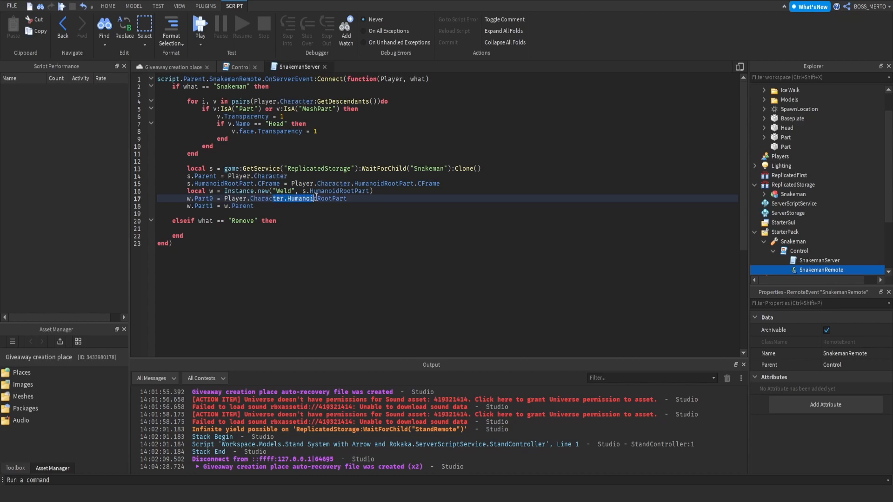
drag(302, 191, 349, 193)
click(250, 209)
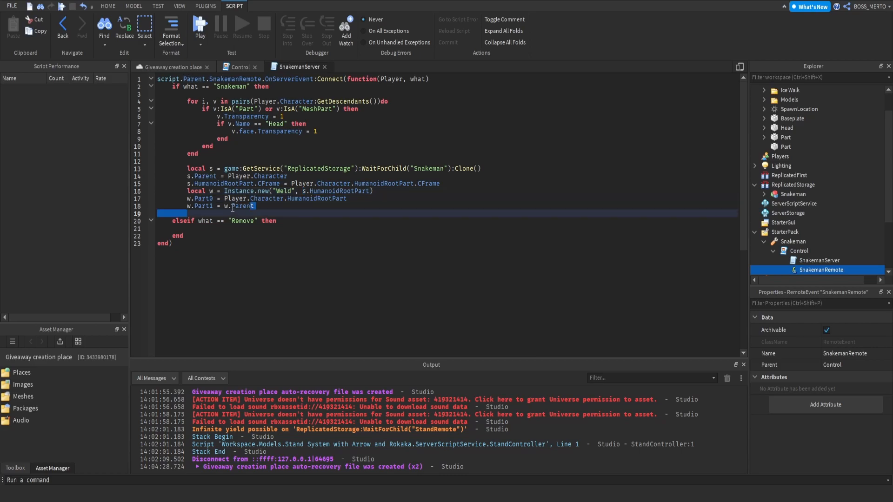
click(226, 191)
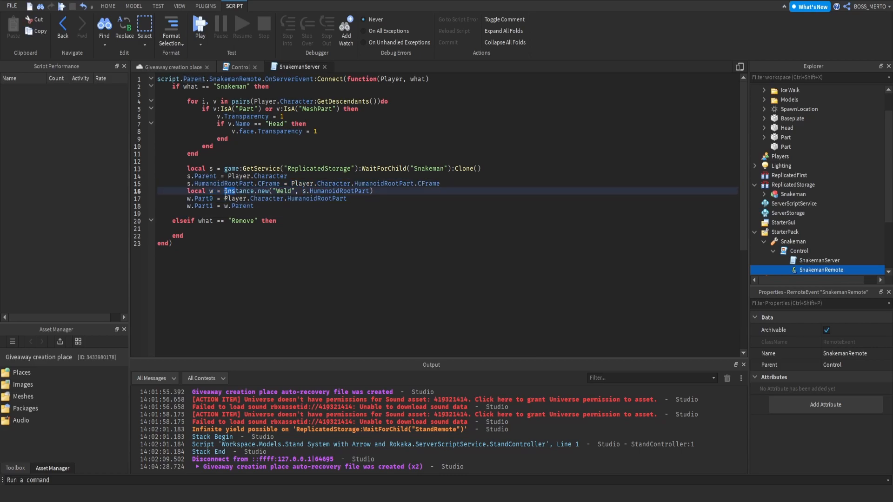
- Playtest the place, equip the Snakeman tool, inspect the transformed character while moving around, and stop the test
click(195, 29)
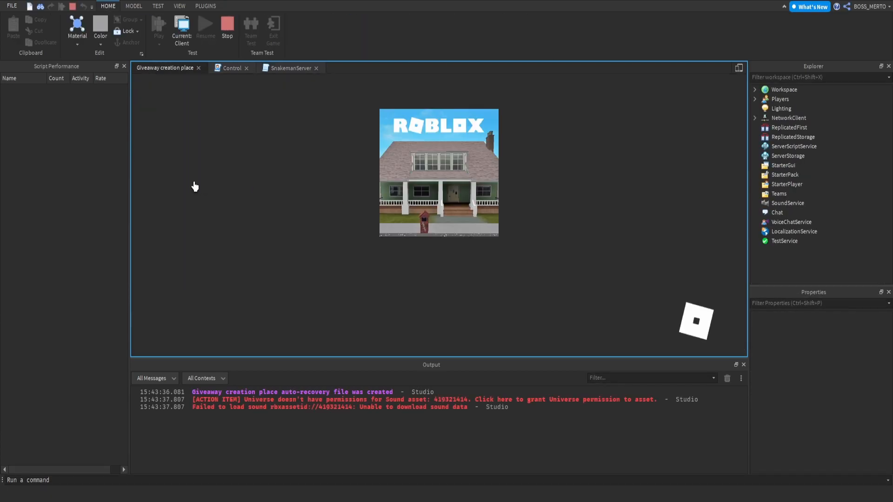
key(s)
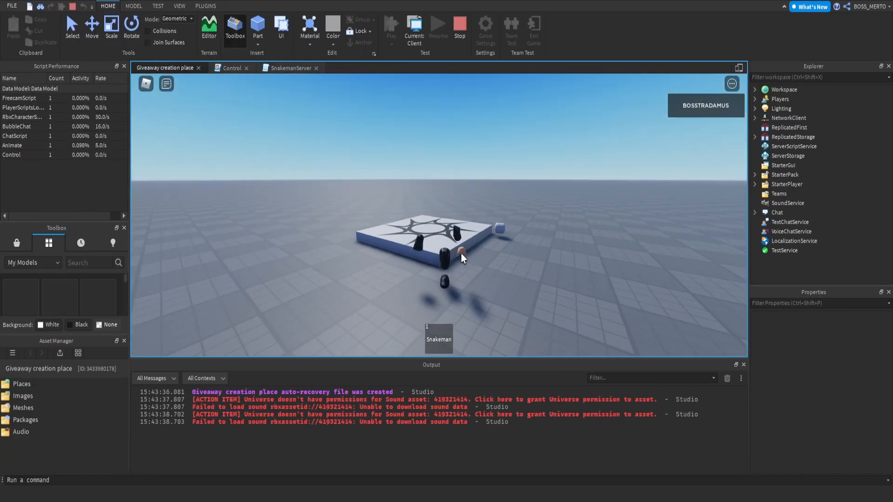
key(1)
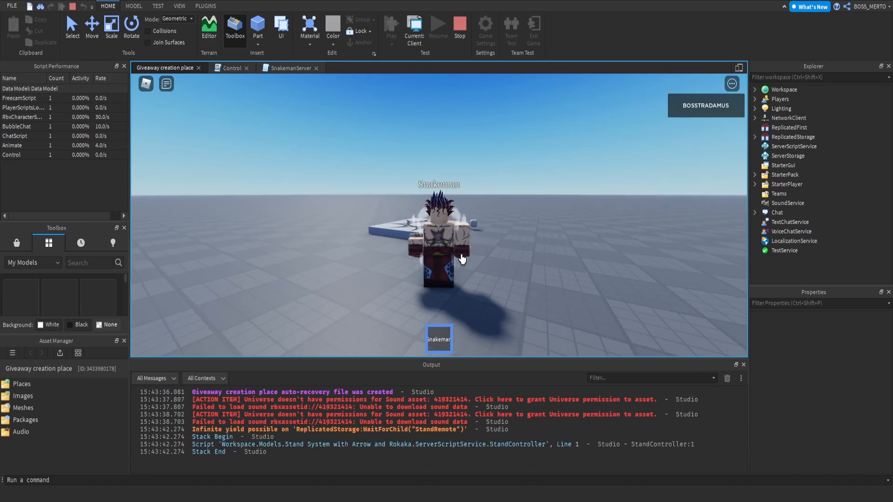
scroll(487, 240, up, 4)
right_drag(487, 241, 486, 242)
scroll(487, 242, up, 3)
scroll(486, 242, down, 3)
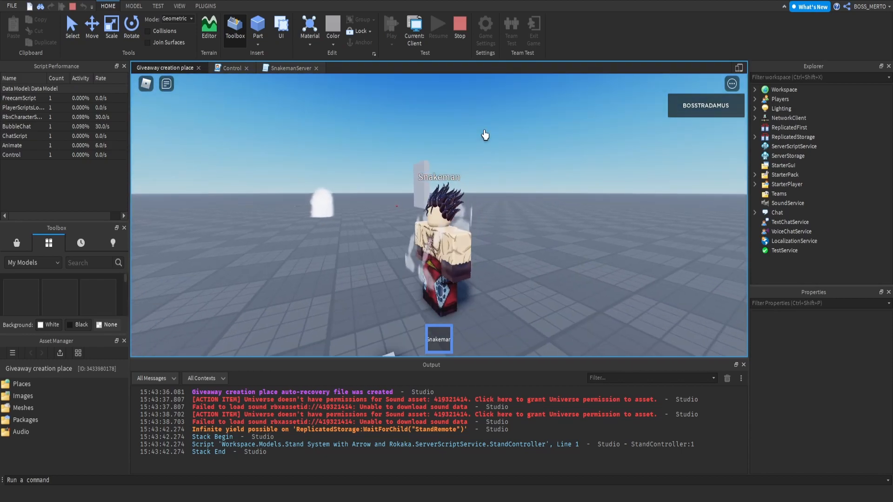
key(s)
key(a)
key(d)
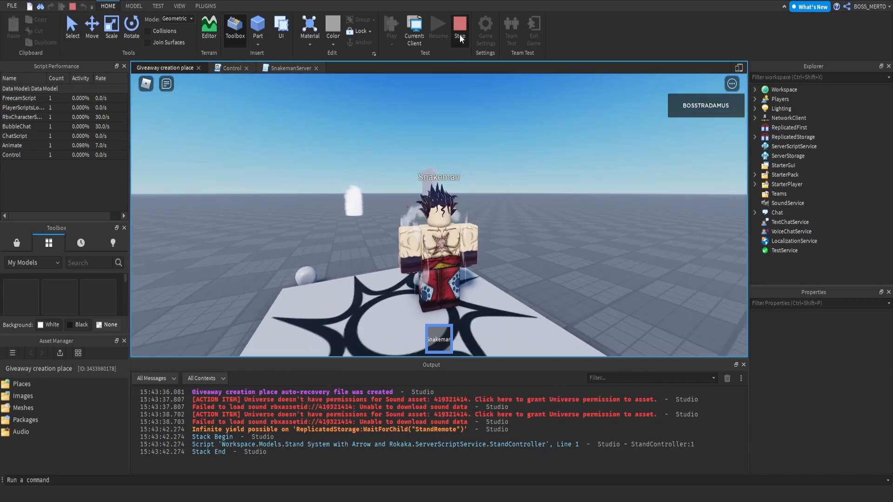
click(459, 36)
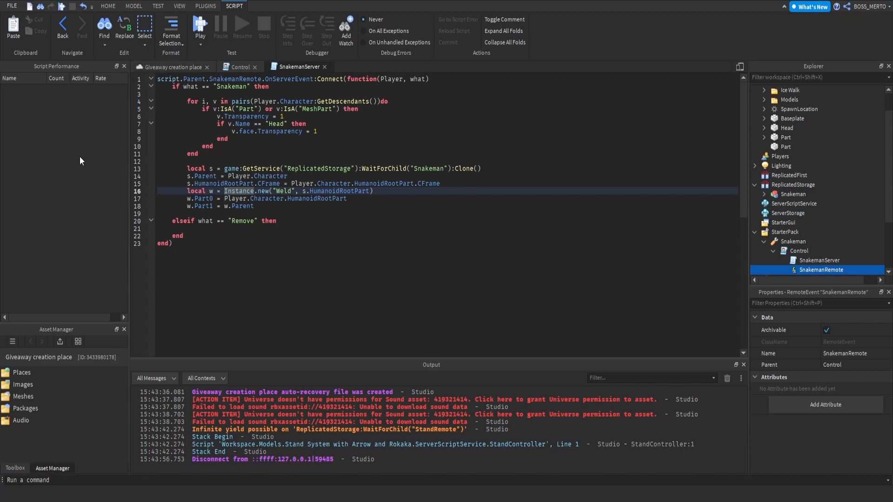
- Examine the contents of the Titan Shifter #1 folder inside the Workspace Models folder
scroll(784, 168, up, 1)
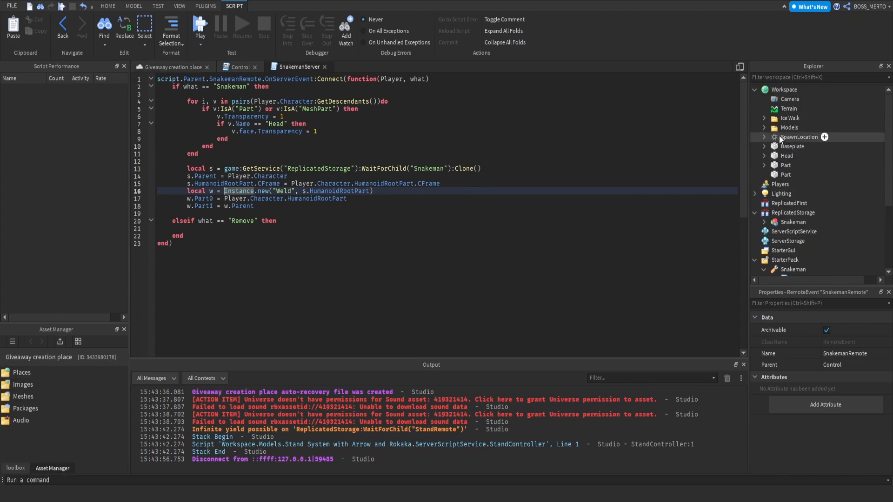
click(787, 127)
click(764, 127)
click(773, 166)
click(783, 175)
click(792, 184)
scroll(795, 186, down, 5)
scroll(807, 196, down, 1)
scroll(807, 196, up, 5)
click(792, 156)
click(783, 148)
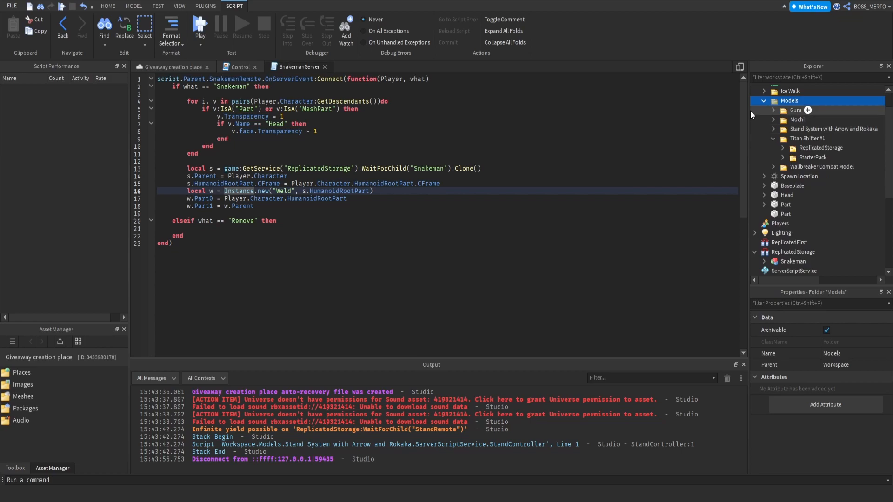
click(764, 101)
- Inspect the Humanoid in ReplicatedStorage's Snakeman model and move the model into Workspace
click(764, 194)
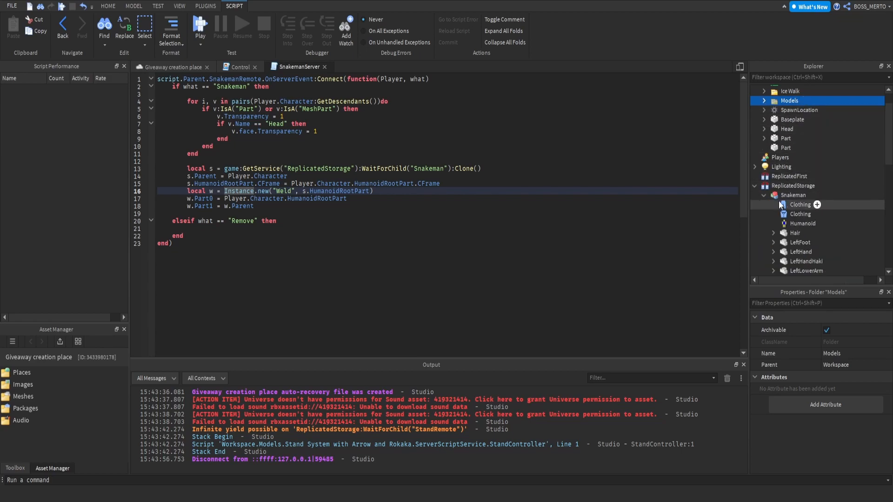
click(794, 223)
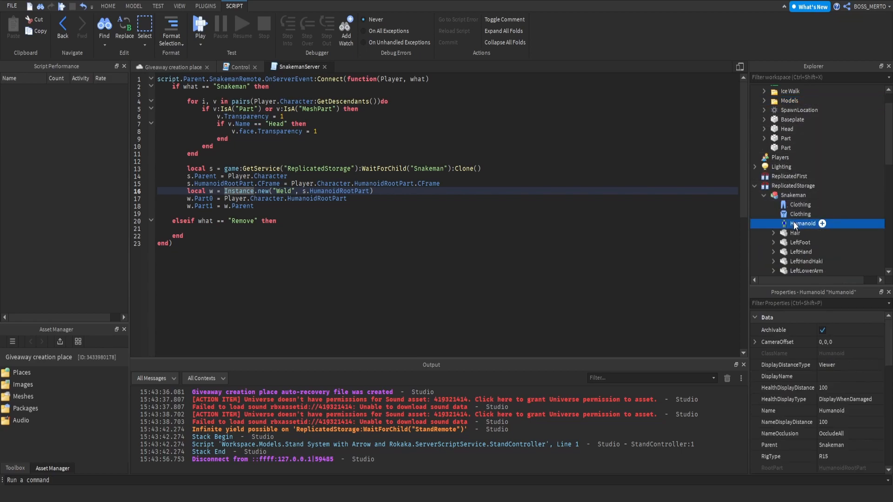
click(194, 67)
drag(793, 195, 784, 89)
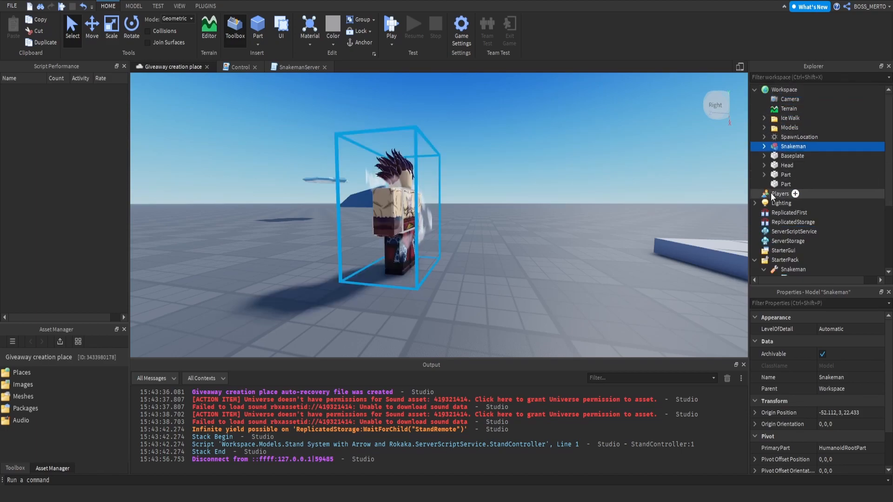
- Try deleting the Humanoid from the Snakeman model in Workspace, and undo the deletion
click(764, 146)
click(791, 175)
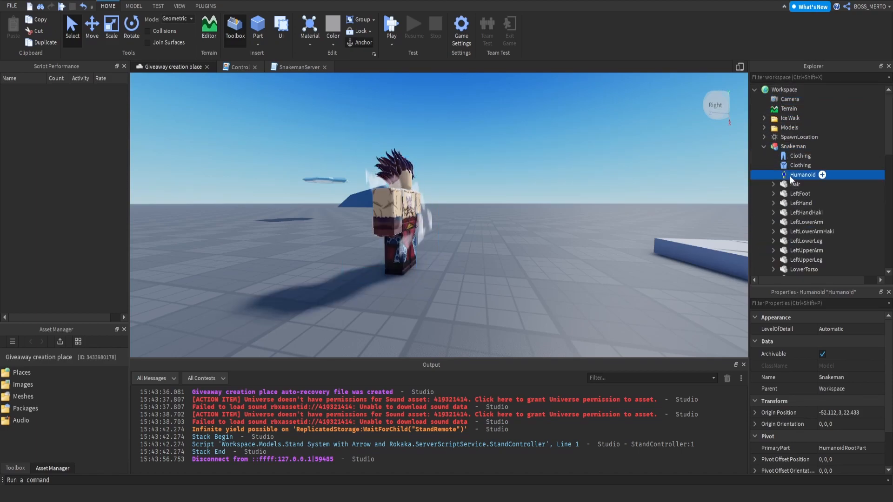
key(Delete)
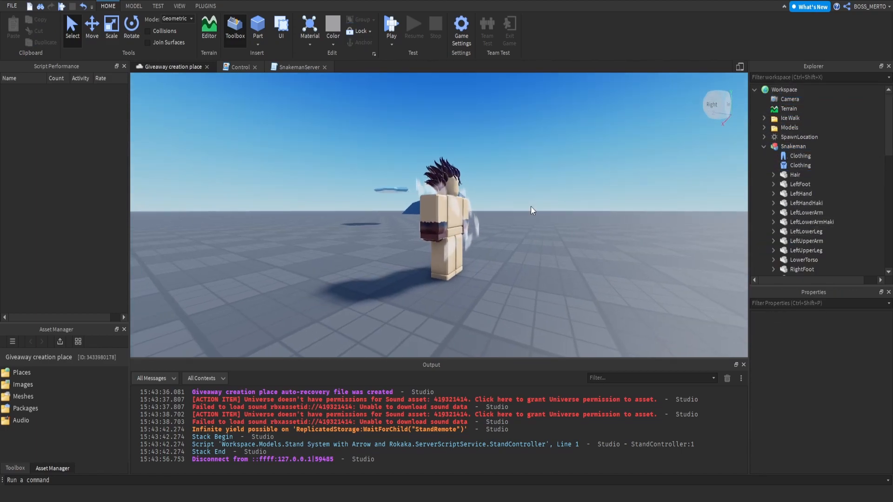
key(d)
key(ctrl+z)
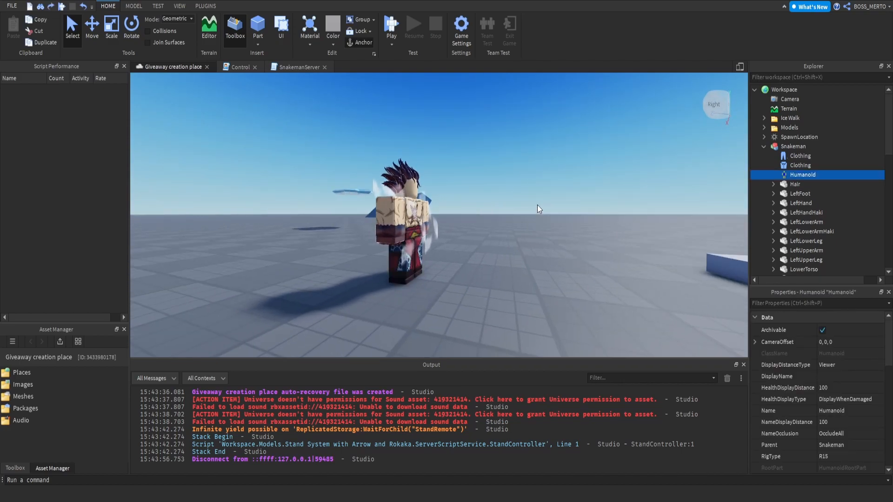
- Move the Snakeman model back into ReplicatedStorage and add blank lines below w.Part1 = w.Parent in SnakemanServer
drag(775, 146, 798, 231)
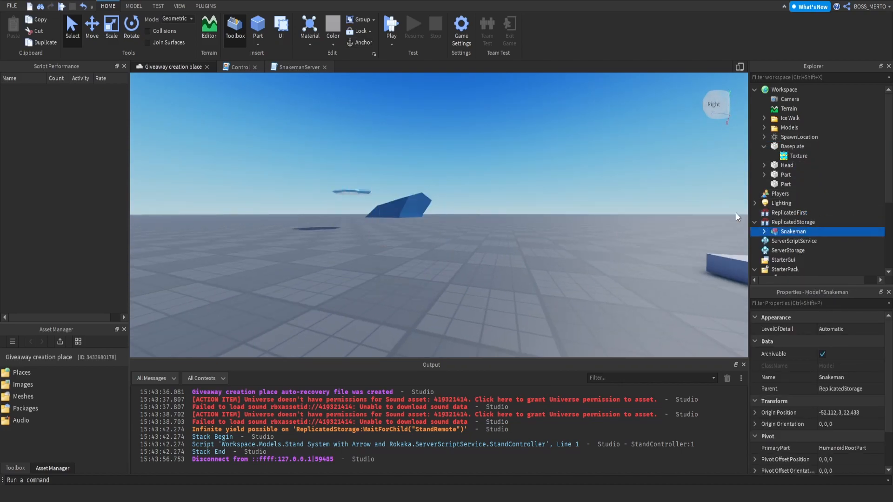
click(299, 67)
click(267, 207)
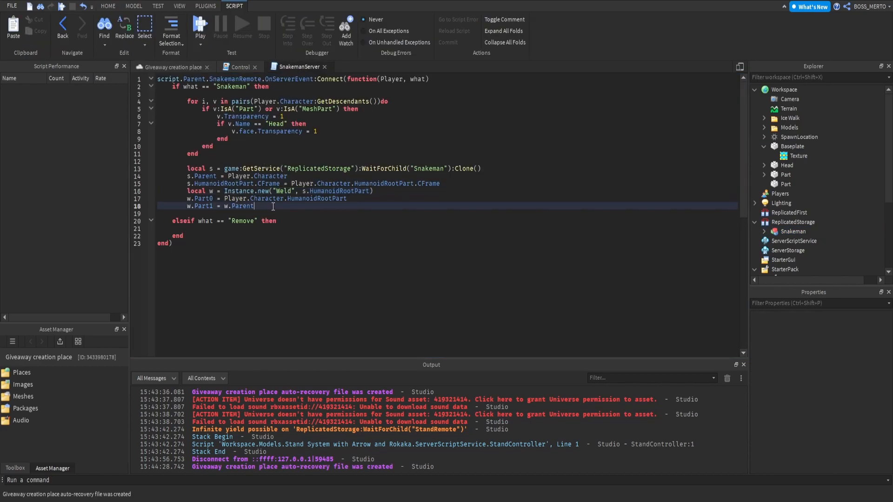
key(Return)
key(Return)
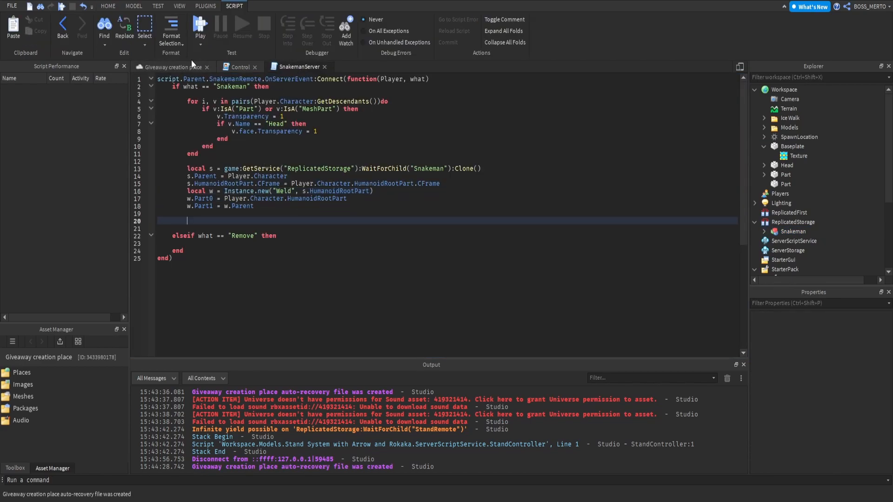
- Copy the Snakeman model from ReplicatedStorage into Workspace and focus the view on the copy
click(194, 66)
click(793, 231)
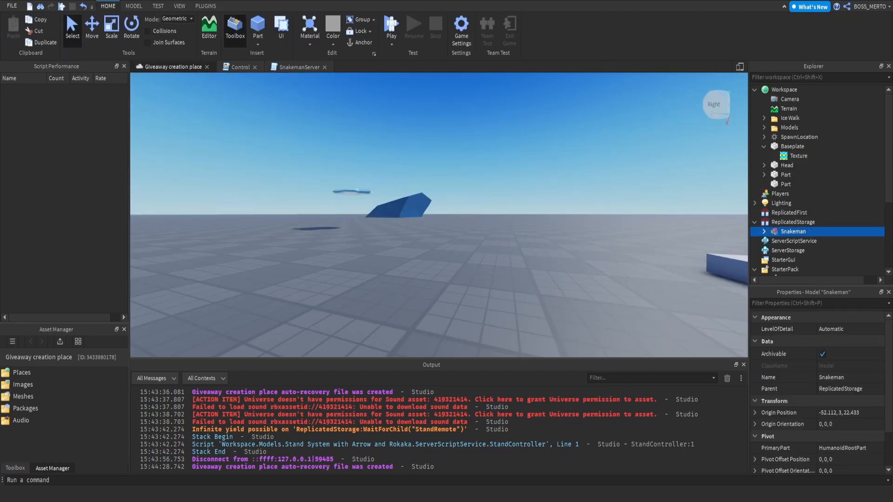
right_drag(471, 248, 496, 244)
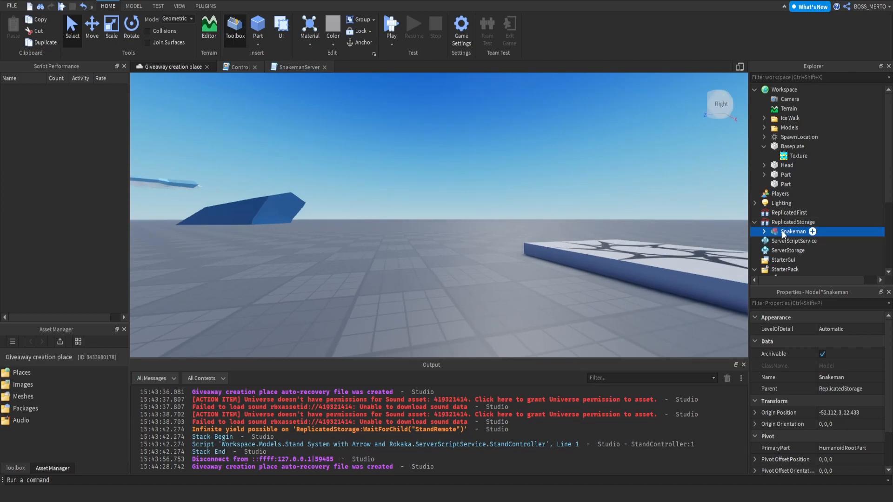
click(784, 90)
key(ctrl+v)
key(f)
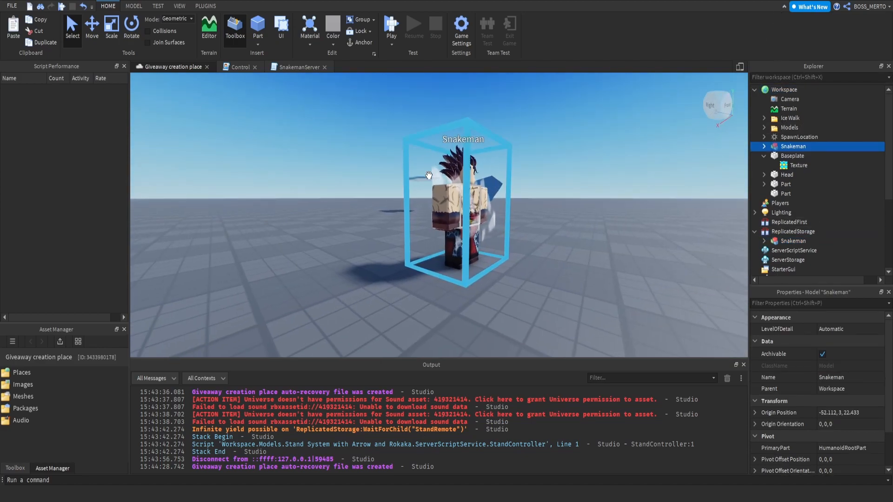
click(209, 7)
click(437, 28)
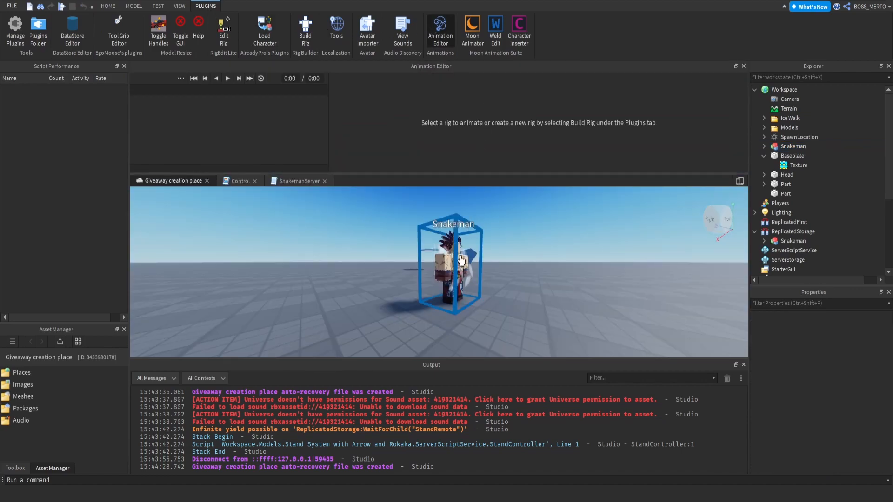
click(437, 148)
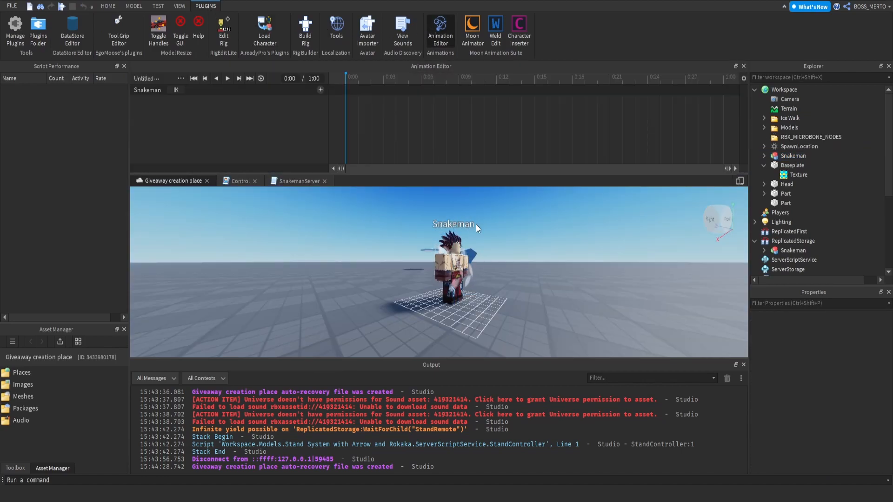
scroll(476, 223, up, 5)
click(743, 66)
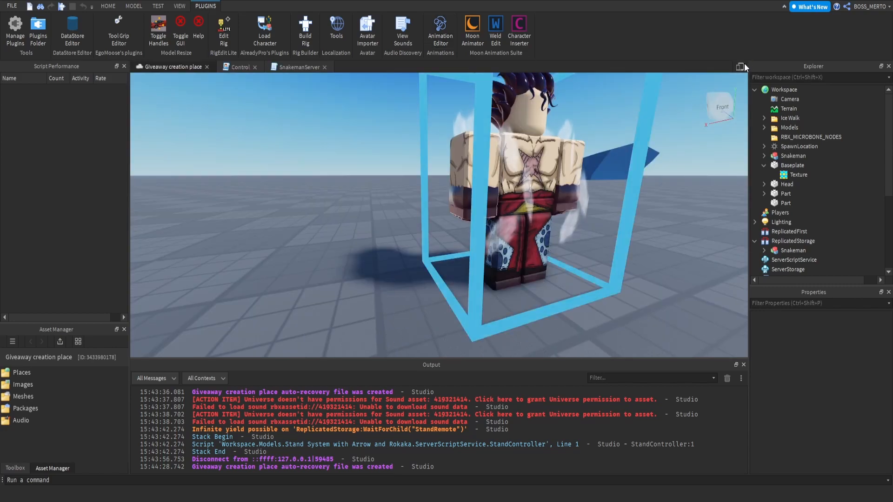
- Take BeamPart out of the Snakeman copy into Workspace and shift it sideways, clear of the character
click(763, 146)
scroll(797, 193, down, 5)
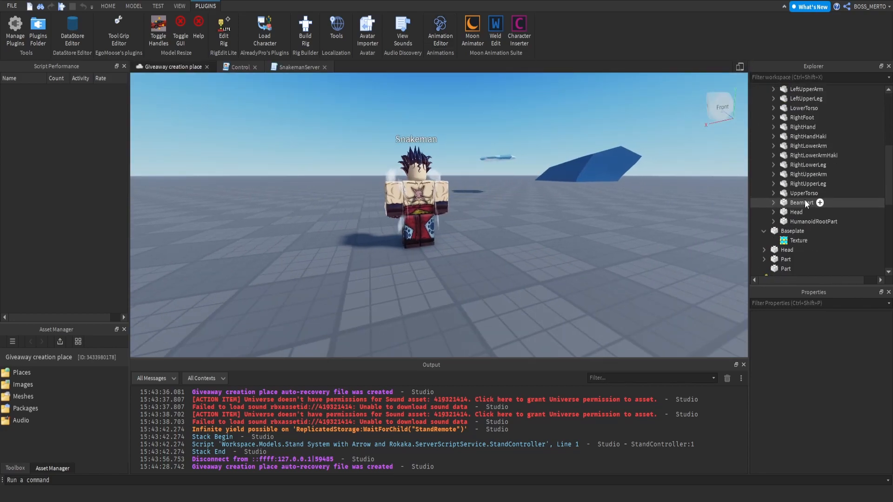
drag(803, 201, 786, 91)
click(108, 6)
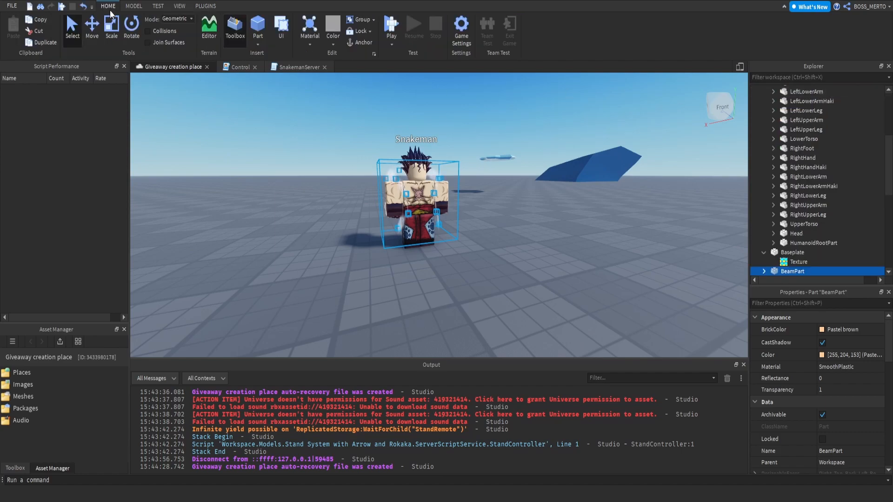
drag(346, 201, 245, 203)
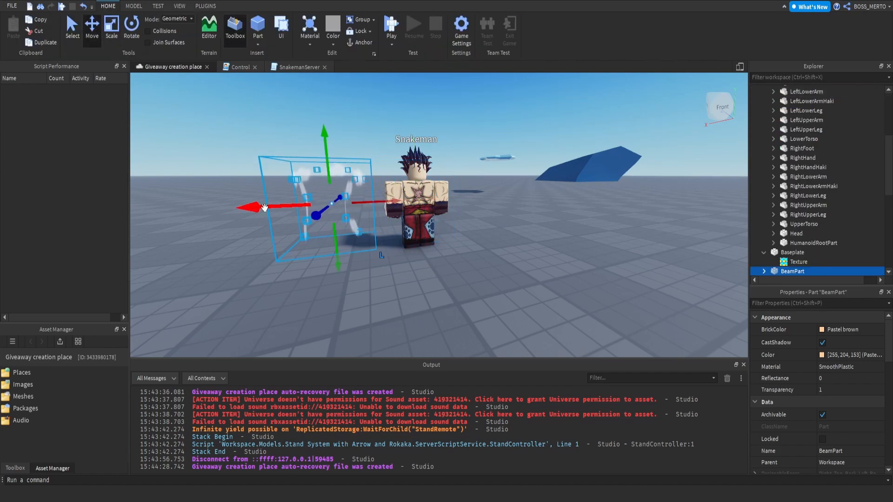
click(652, 199)
- Open the Workspace Snakeman rig in the Animation Editor
click(434, 193)
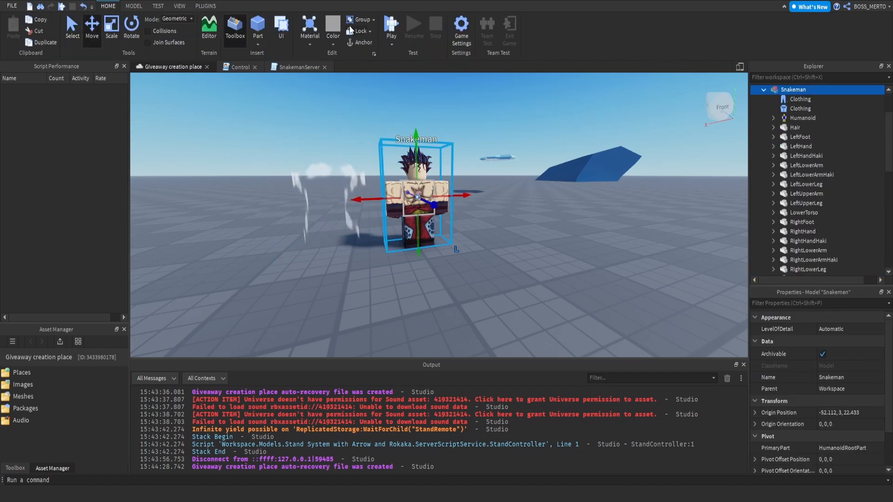
click(205, 6)
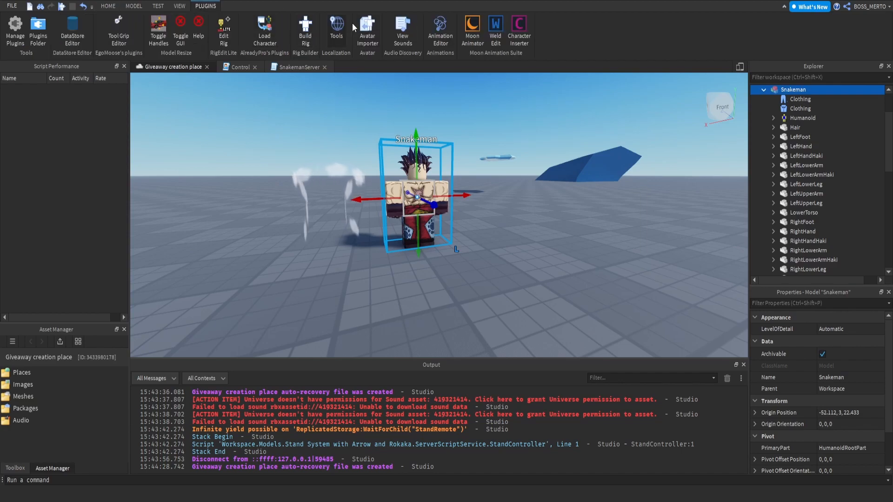
click(440, 27)
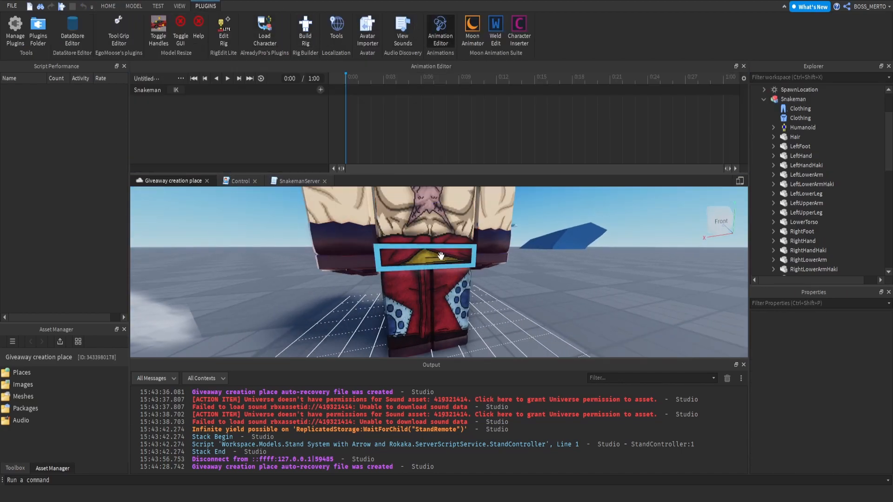
- Pose the rig at 0:00 by twisting the LowerTorso about its vertical axis and turning the Head
scroll(441, 256, down, 4)
click(415, 263)
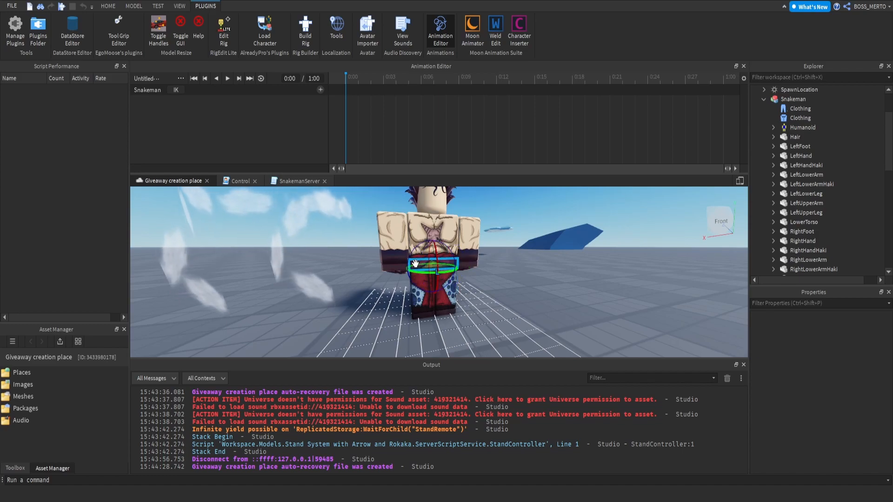
right_drag(414, 263, 420, 305)
drag(461, 305, 471, 292)
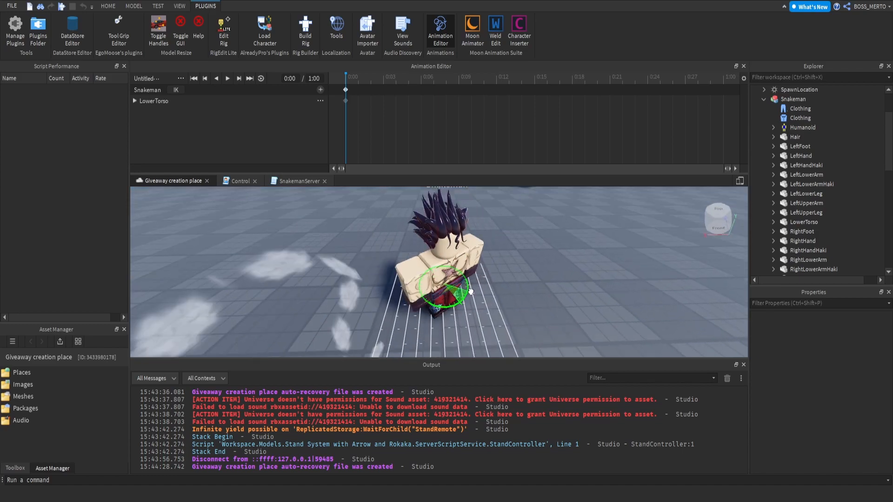
click(442, 250)
drag(442, 250, 453, 260)
- Rotate the rig's RightUpperLeg outward and bend its RightLowerLeg at the 0:00 keyframe
scroll(464, 272, up, 5)
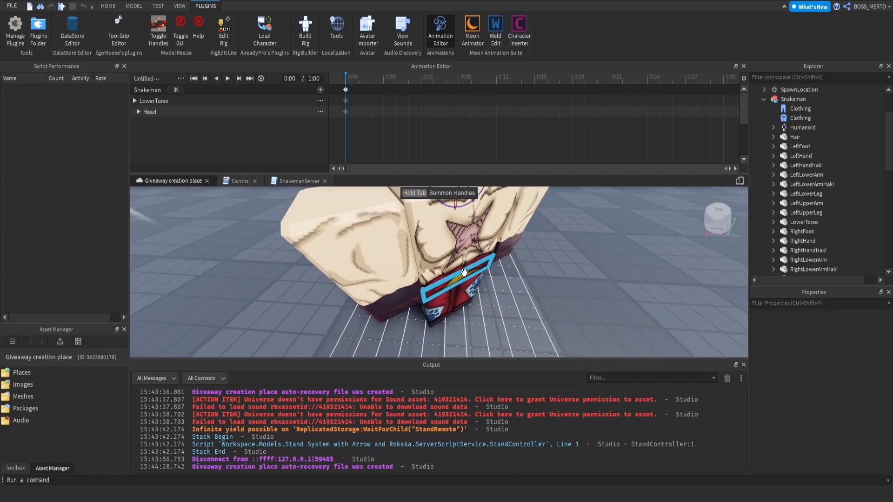
right_drag(463, 272, 464, 251)
click(459, 301)
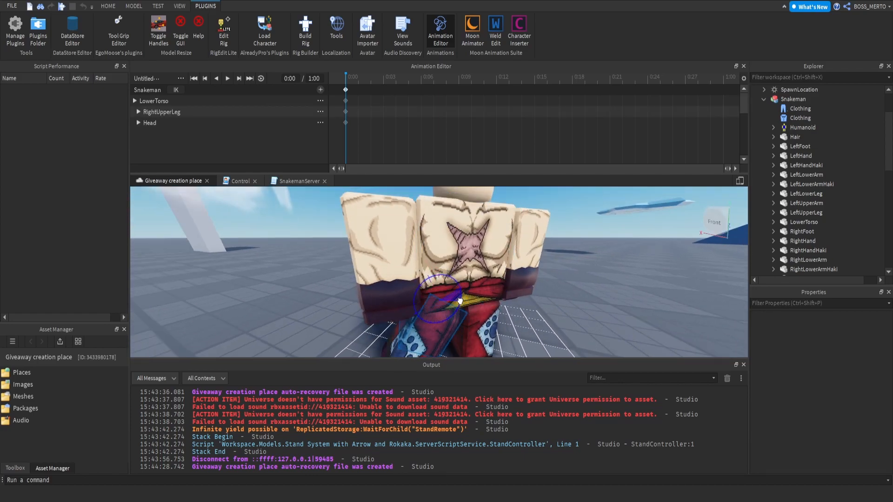
drag(441, 303, 439, 305)
scroll(444, 293, down, 5)
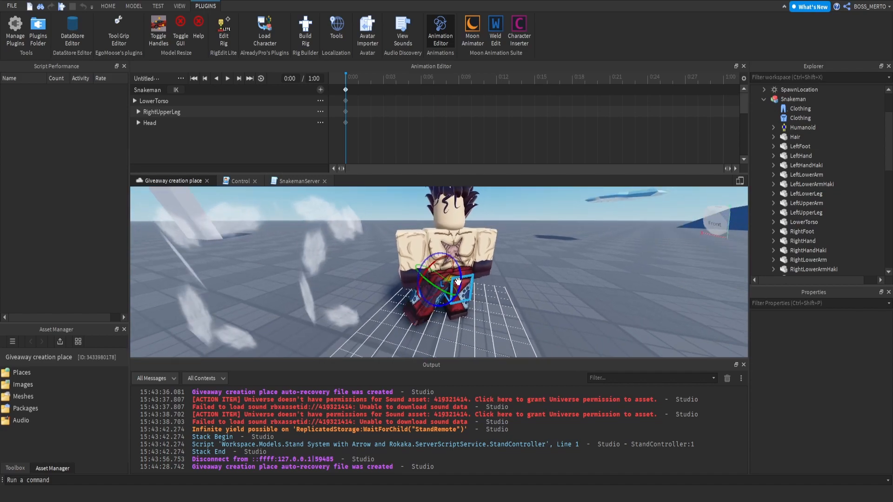
right_drag(434, 315, 463, 263)
click(469, 269)
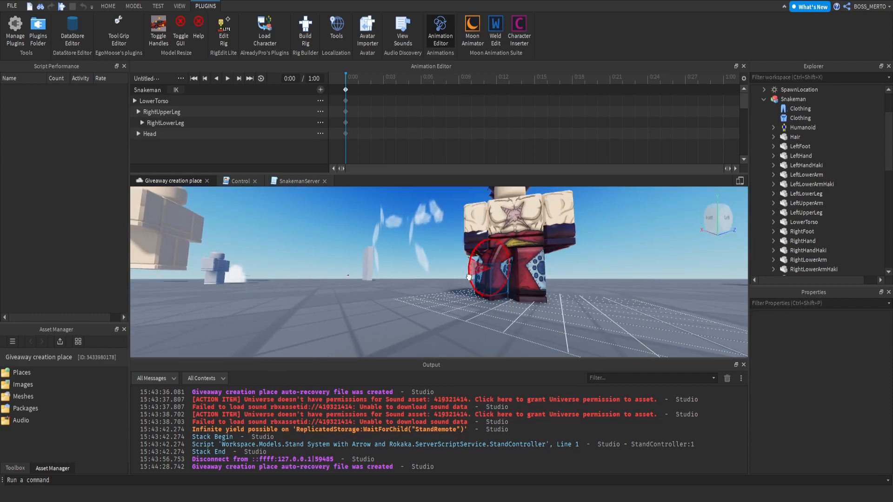
- Rotate the rig's LeftUpperLeg and bend its LeftLowerLeg at the 0:00 keyframe
right_drag(526, 266, 487, 278)
click(464, 300)
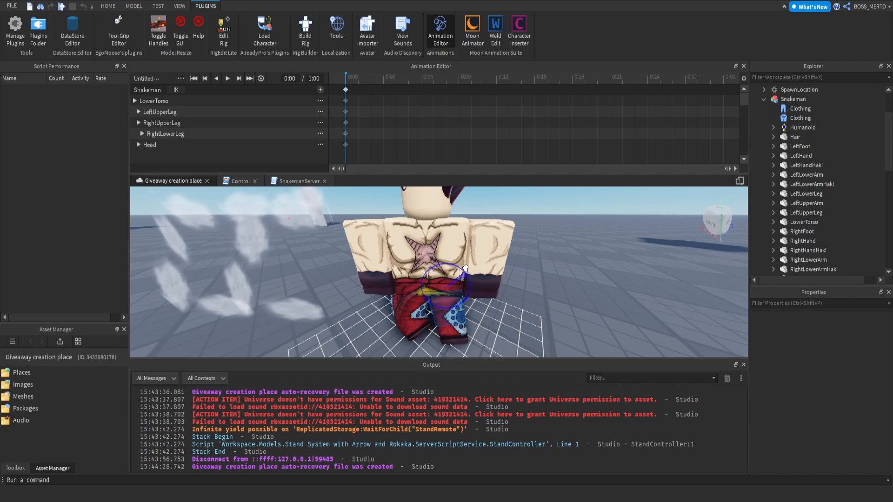
drag(463, 302, 462, 284)
right_drag(463, 284, 469, 272)
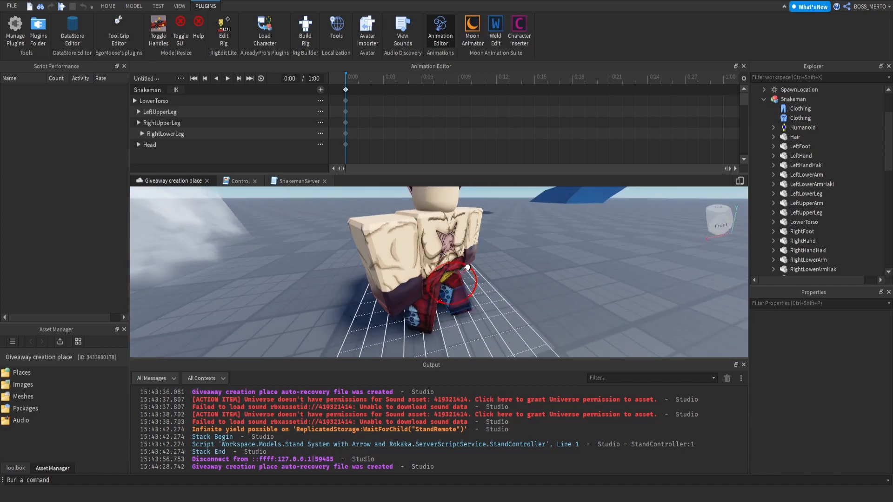
drag(467, 268, 469, 282)
- Raise the rig's right upper arm outward from the body at the 0:00 keyframe
click(410, 236)
right_drag(421, 226, 423, 235)
drag(428, 221, 412, 225)
right_drag(418, 224, 425, 219)
drag(474, 216, 449, 188)
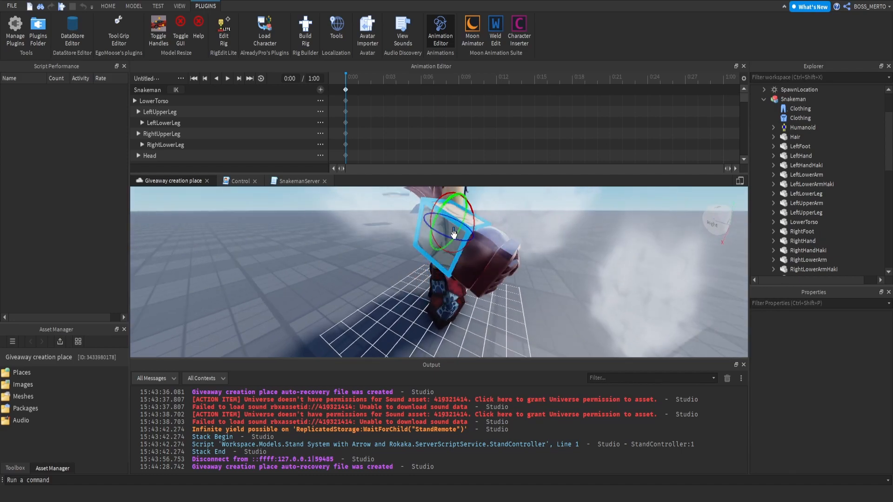
right_drag(470, 250, 433, 248)
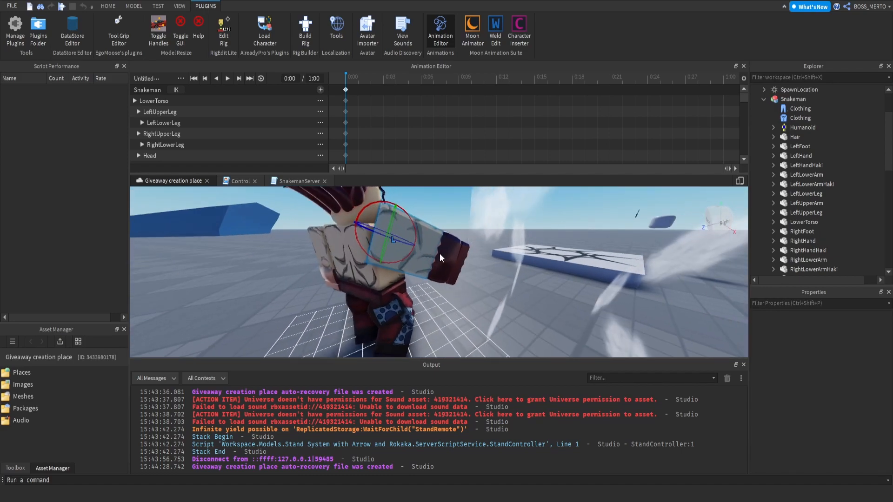
click(440, 254)
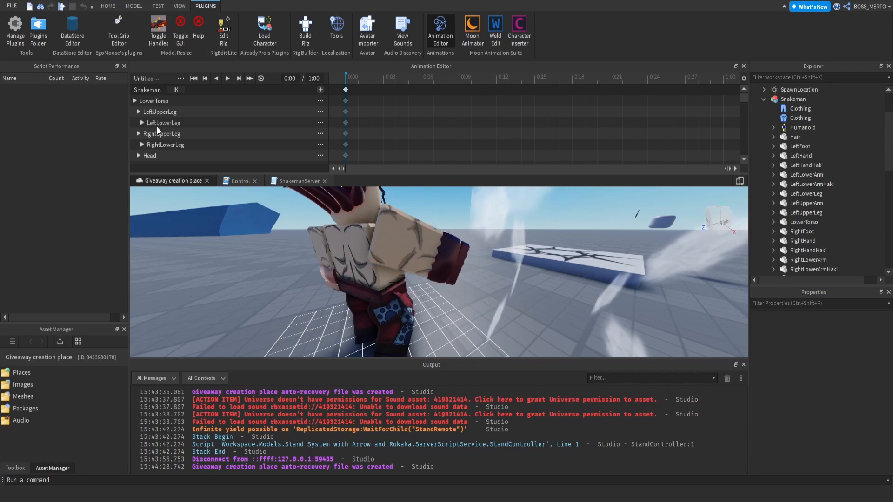
click(443, 254)
right_drag(442, 254, 457, 269)
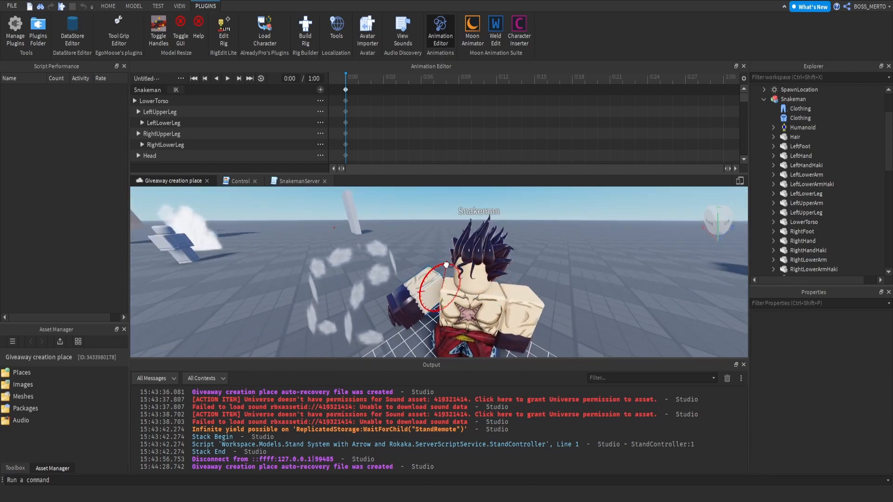
drag(458, 274, 460, 285)
- Refine the rotation of the raised right arm at the 0:00 keyframe
click(413, 285)
click(412, 284)
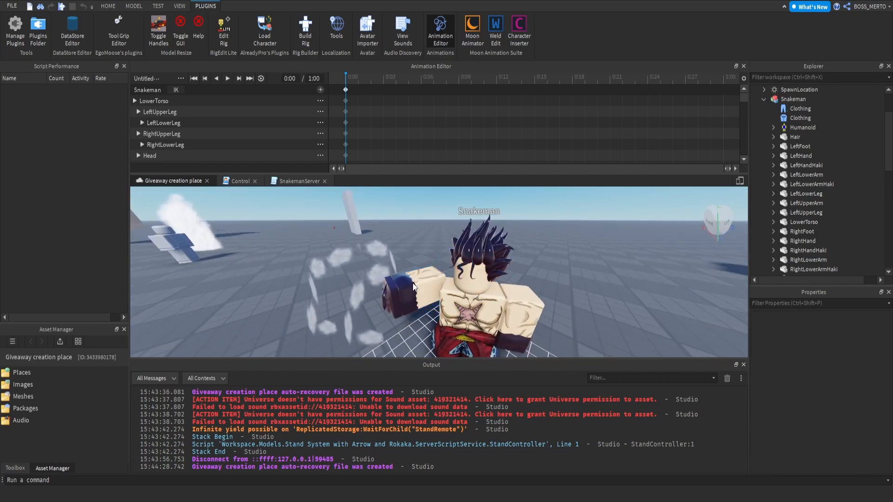
click(415, 285)
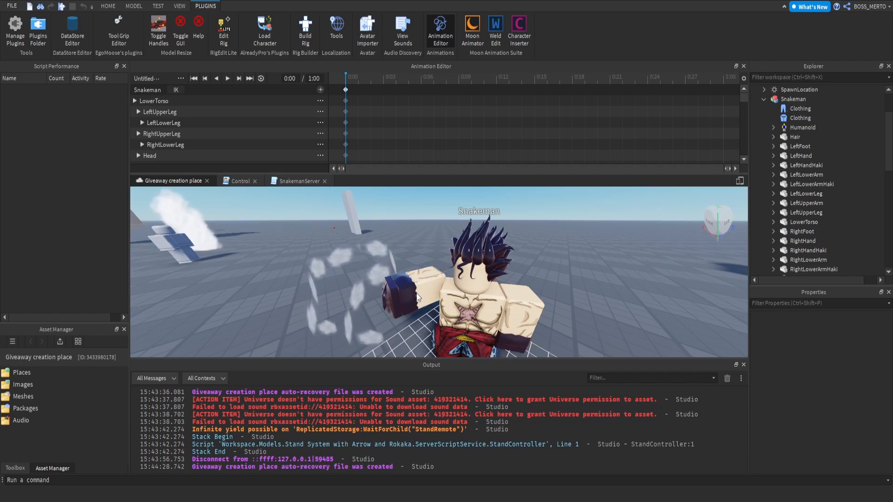
click(421, 282)
drag(416, 279, 438, 280)
click(448, 264)
drag(448, 264, 444, 264)
- Raise the rig's left arm forward at the 0:00 keyframe
click(413, 247)
right_drag(413, 247, 454, 253)
click(453, 253)
drag(421, 249, 422, 280)
right_drag(422, 280, 422, 280)
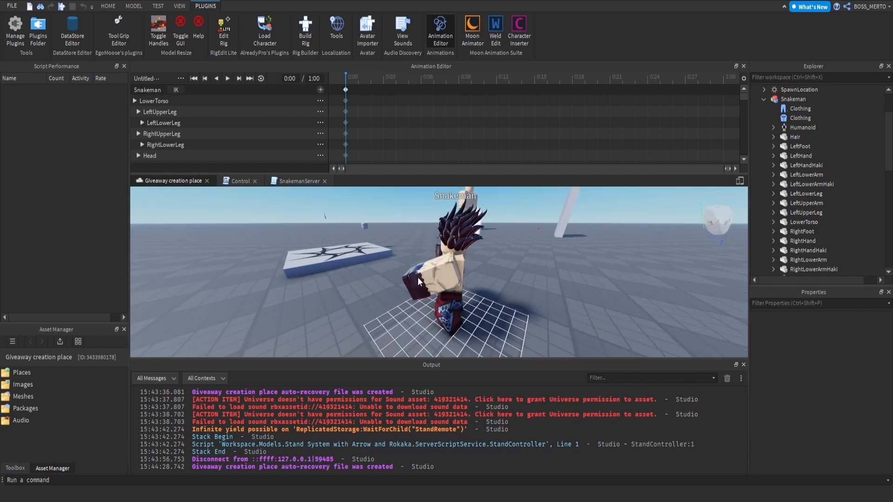
- Fine-tune the raised left arm's rotation and check the complete fighting stance from the front
right_drag(552, 289, 551, 289)
click(452, 288)
click(463, 284)
scroll(465, 290, up, 2)
drag(467, 286, 468, 301)
right_drag(460, 301, 423, 312)
scroll(502, 305, down, 3)
click(502, 298)
right_drag(470, 285, 469, 284)
key(s)
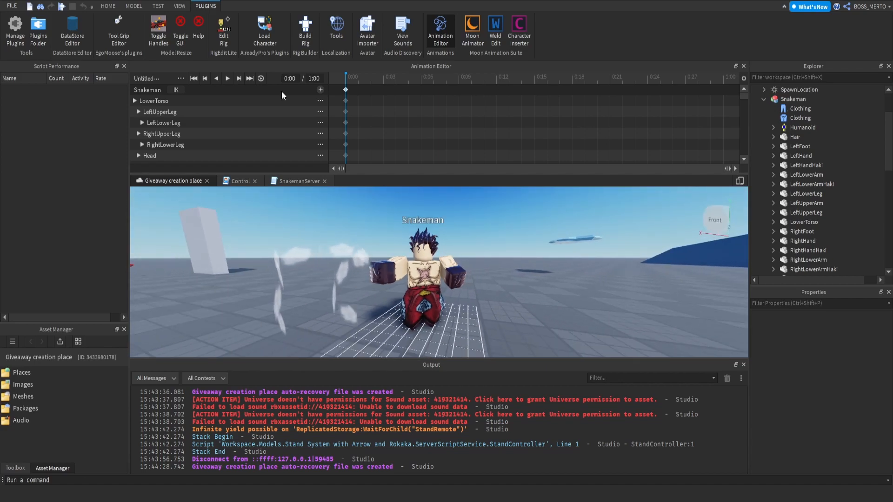
- Set the animation's total length to 4:00
key(BackSpace)
text(4)
key(Return)
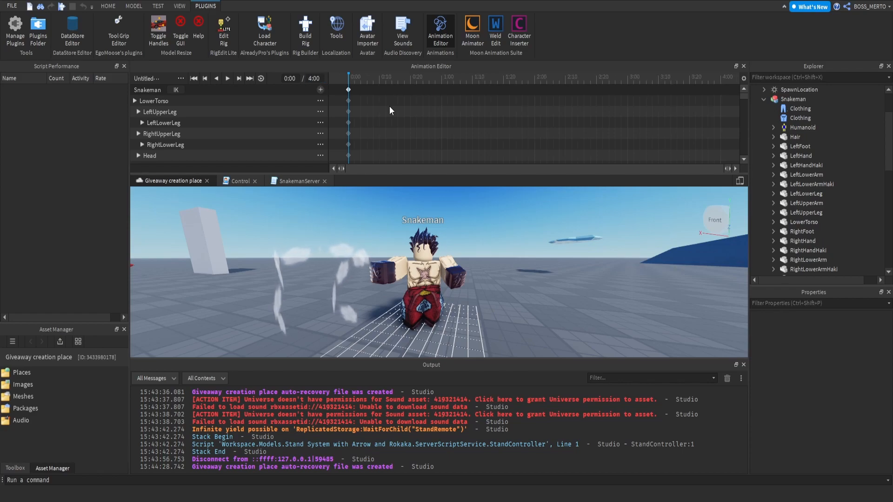
- Move the rig's lower torso at the 2:00 mark to create a second keyframe
click(531, 79)
click(535, 83)
right_drag(458, 264, 441, 295)
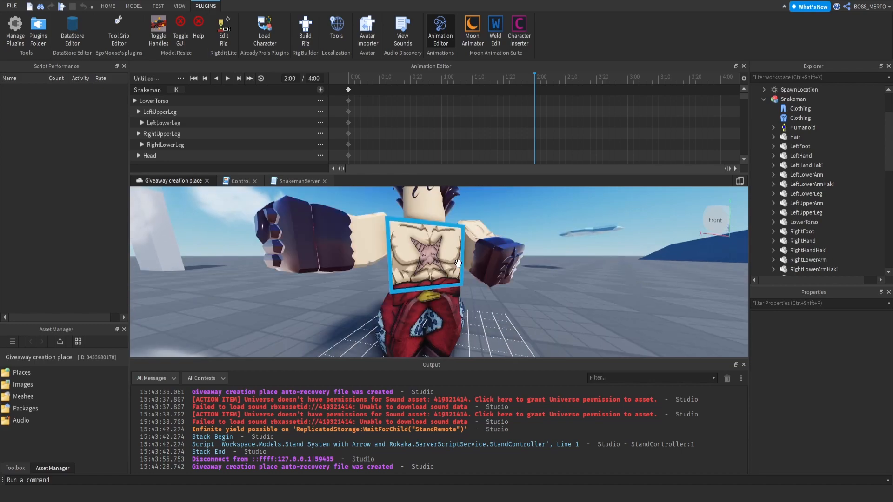
click(133, 6)
click(98, 29)
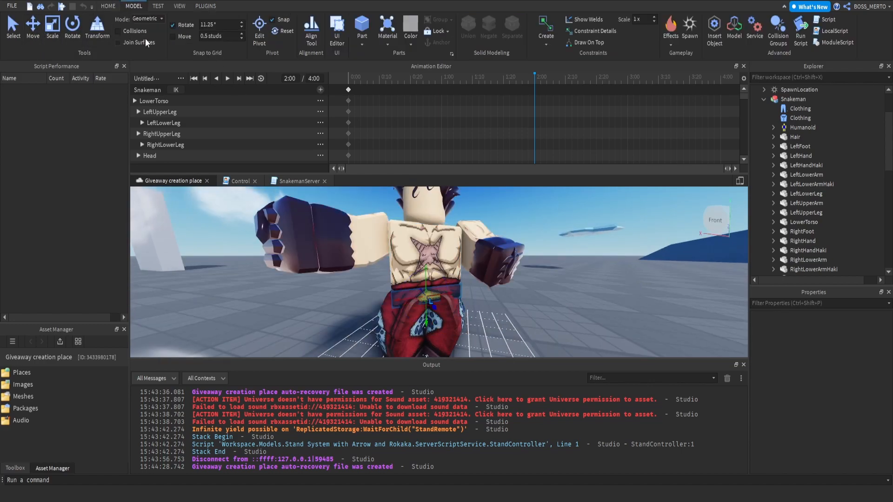
right_drag(429, 262, 428, 255)
click(428, 255)
- Preview the torso movement and shift the lower torso keyframe from 2:00 to 1:00
click(350, 78)
key(space)
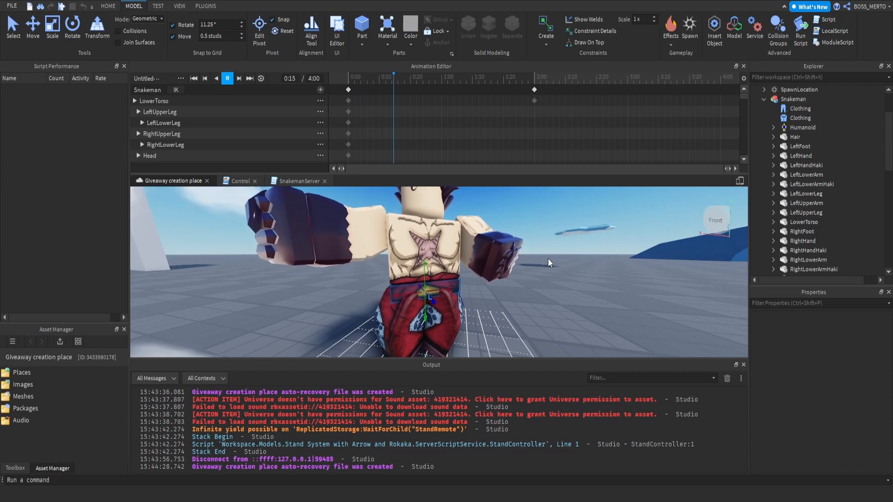
scroll(547, 259, down, 5)
scroll(548, 259, up, 5)
drag(534, 92, 442, 92)
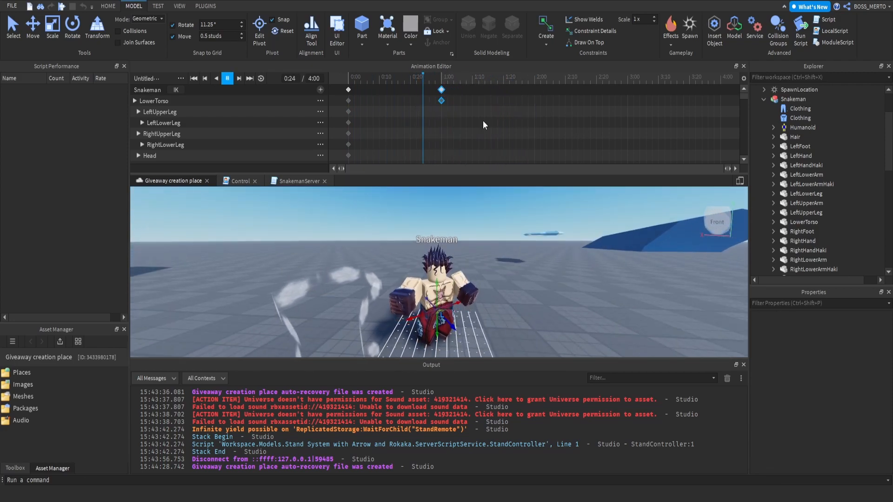
scroll(524, 261, up, 5)
scroll(526, 253, down, 5)
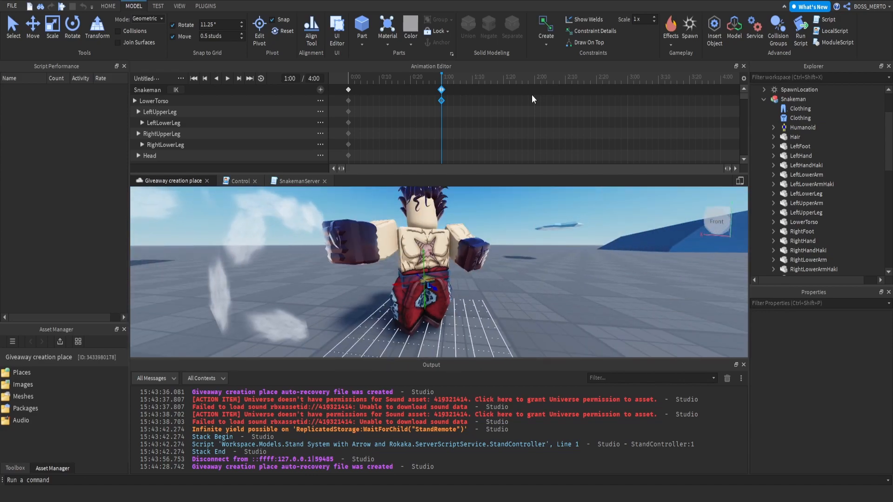
- Set the animation's total length to 2:00 and rotate both upper legs at the 1:00 keyframe
click(324, 79)
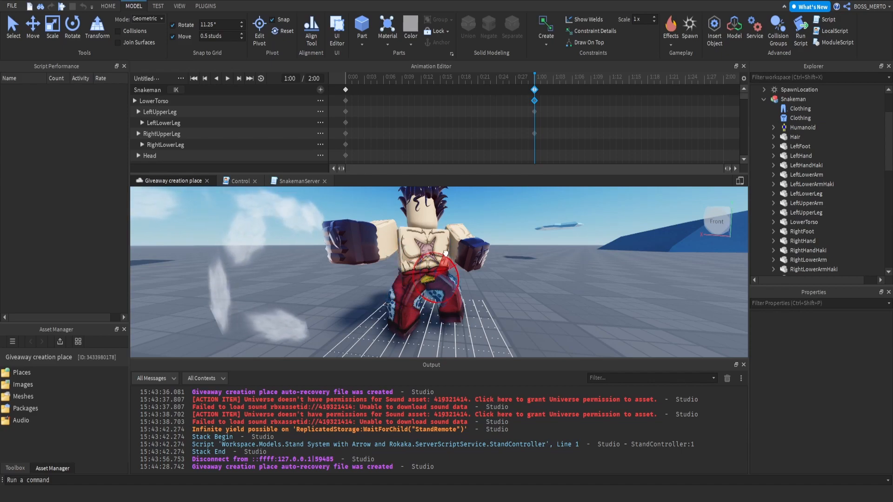
click(350, 79)
key(space)
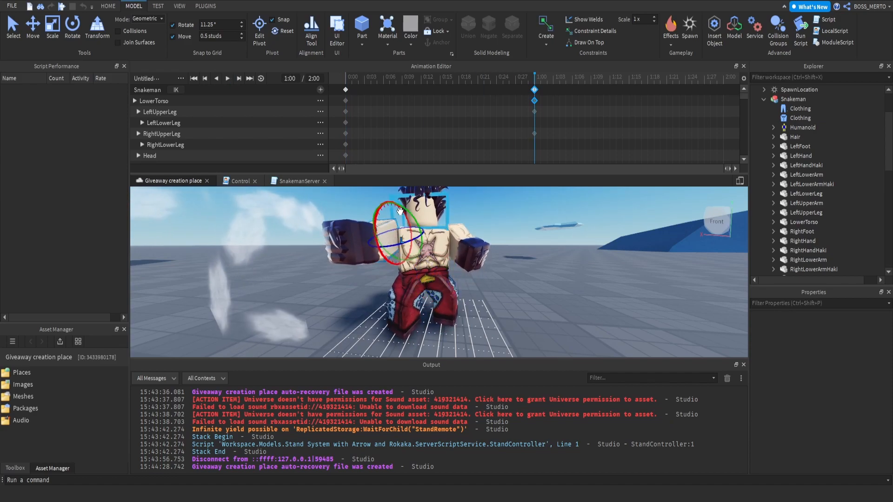
- Rotate the rig's right and left upper arms at the 1:00 keyframe
right_drag(403, 212, 377, 212)
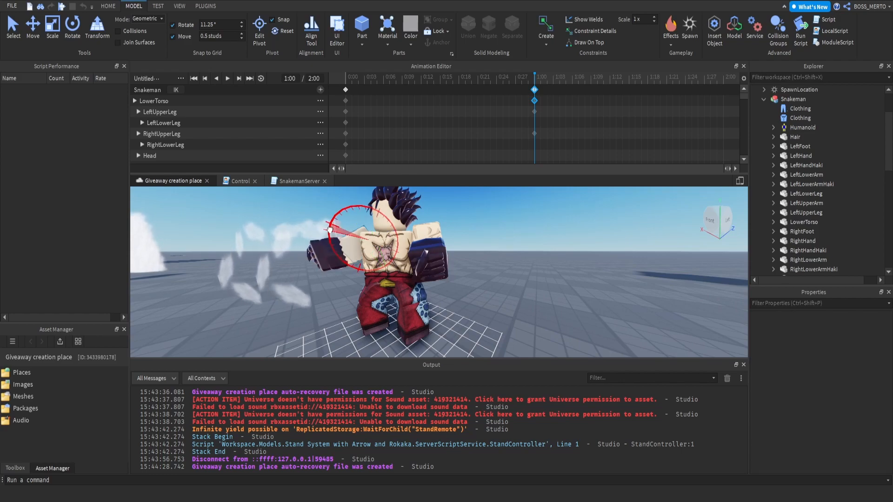
right_drag(432, 238, 457, 228)
drag(457, 226, 462, 235)
right_drag(462, 228, 474, 225)
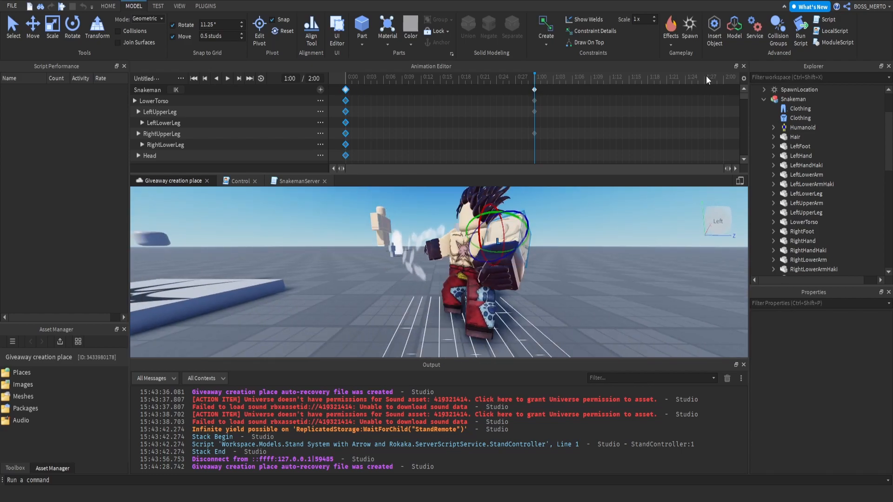
- Copy the 0:00 keyframe to 2:00 and preview the looping animation from several angles
key(ctrl+v)
drag(566, 79, 353, 85)
key(space)
right_drag(570, 247, 554, 228)
scroll(554, 228, down, 8)
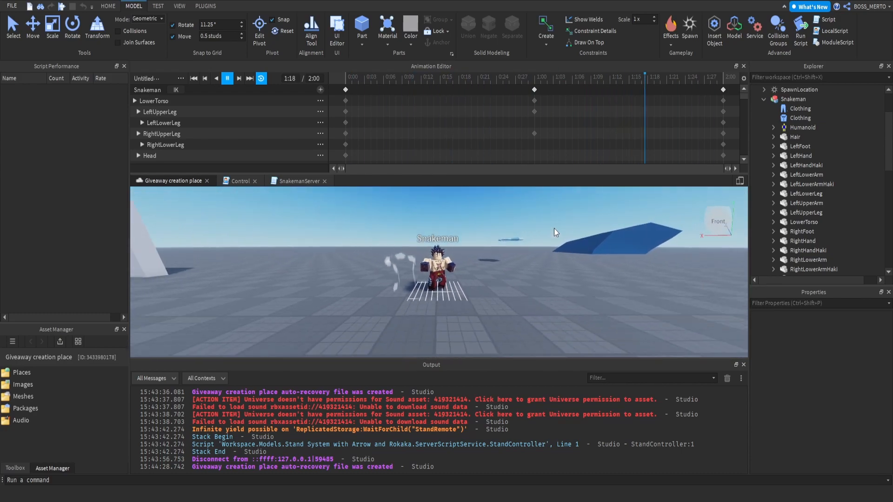
scroll(553, 228, up, 8)
right_drag(553, 228, 554, 227)
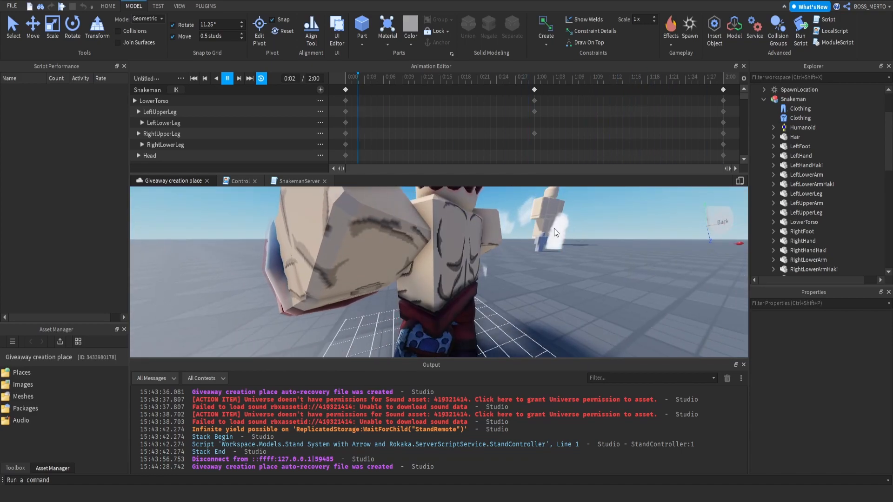
key(space)
key(space)
right_drag(585, 295, 588, 295)
key(space)
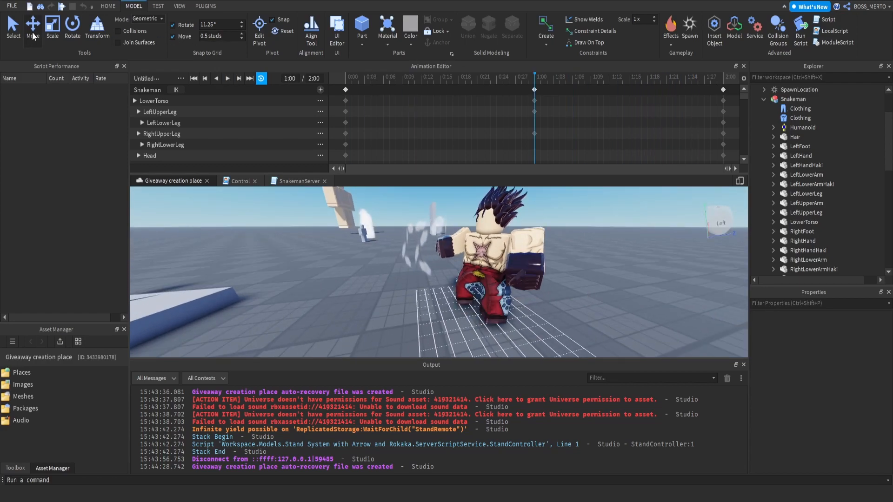
- Set the move snap to 0.25 studs, adjust the lower torso's height at the 1:00 keyframe and preview the loop
right_drag(510, 233, 510, 232)
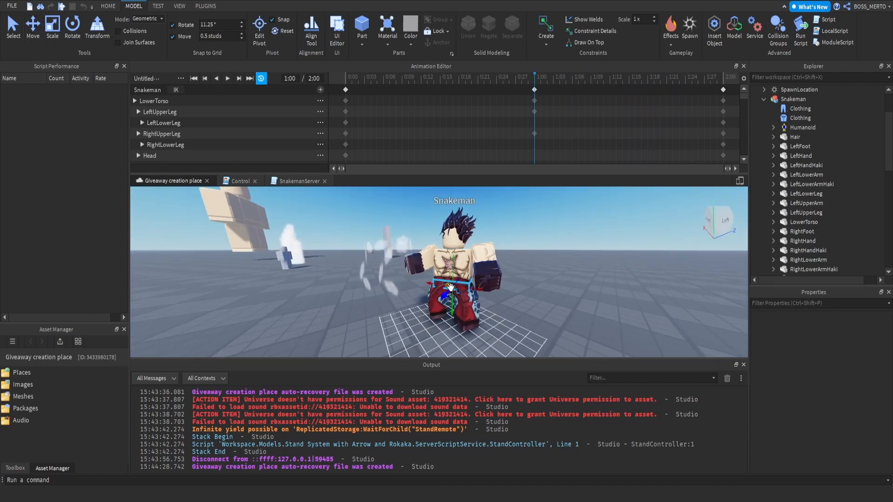
drag(454, 260, 455, 270)
right_drag(455, 270, 466, 278)
scroll(452, 245, down, 3)
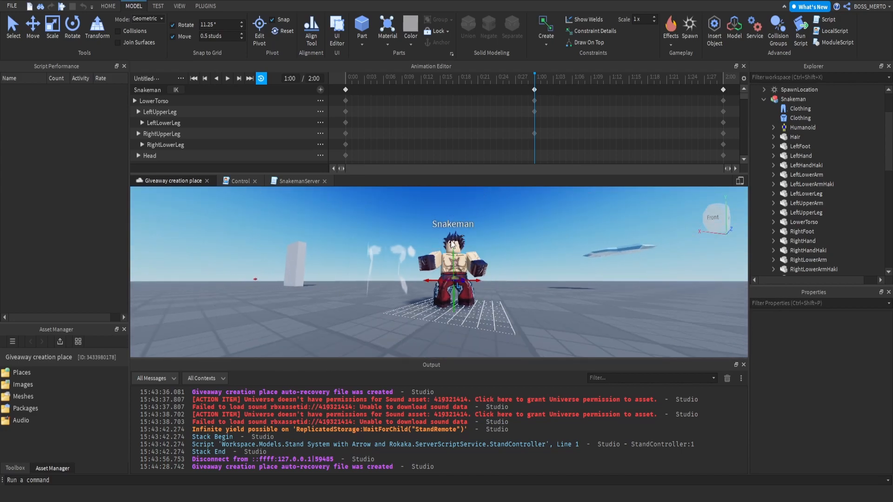
scroll(455, 188, up, 2)
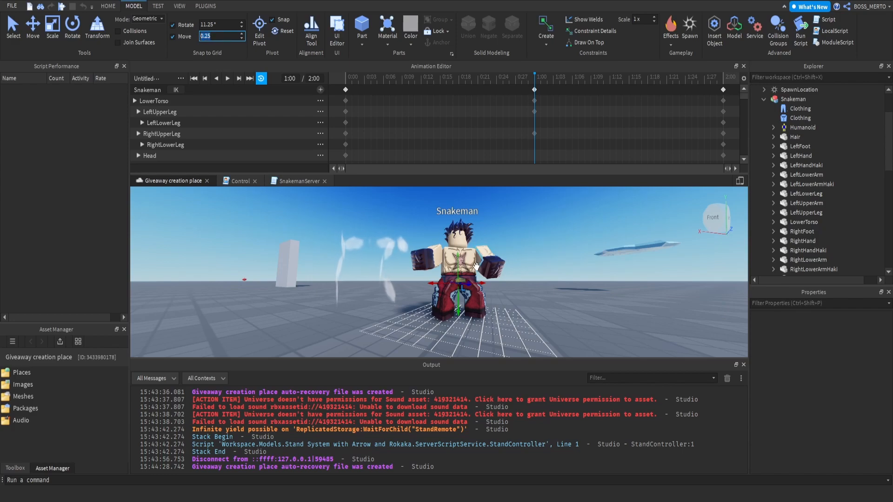
drag(458, 264, 457, 259)
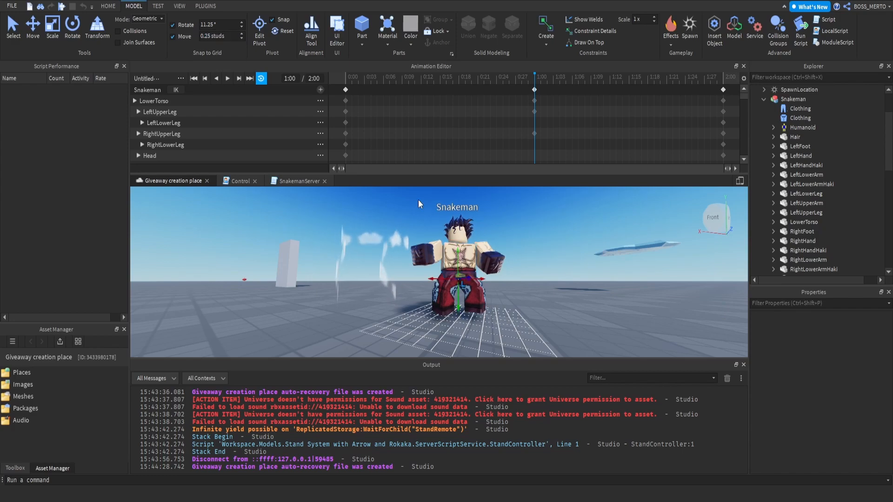
click(345, 79)
key(space)
right_drag(568, 244, 570, 246)
scroll(570, 247, up, 3)
scroll(570, 247, down, 3)
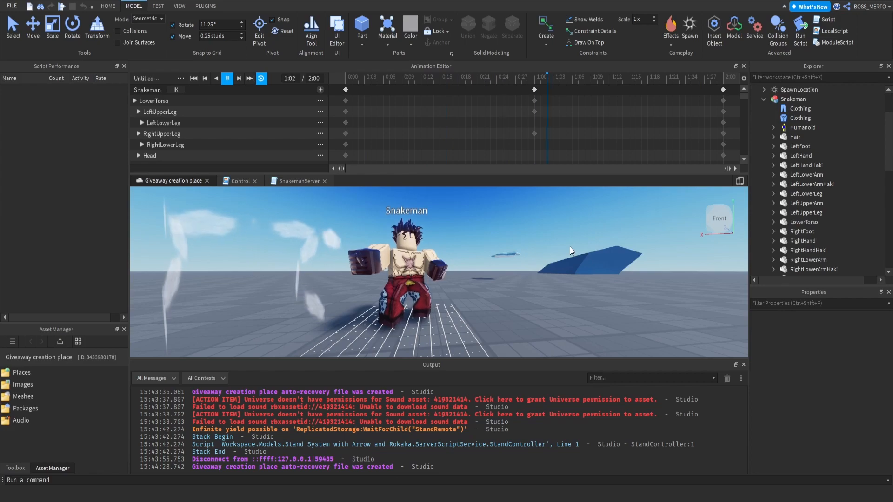
right_drag(570, 246, 570, 247)
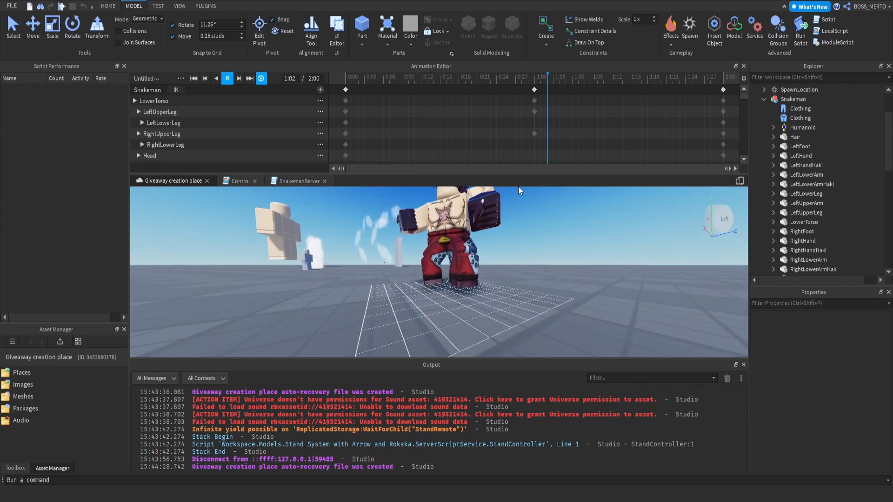
- Refine the lower torso height and upper leg rotations at the 1:00 keyframe, and play the loop to check them
click(537, 78)
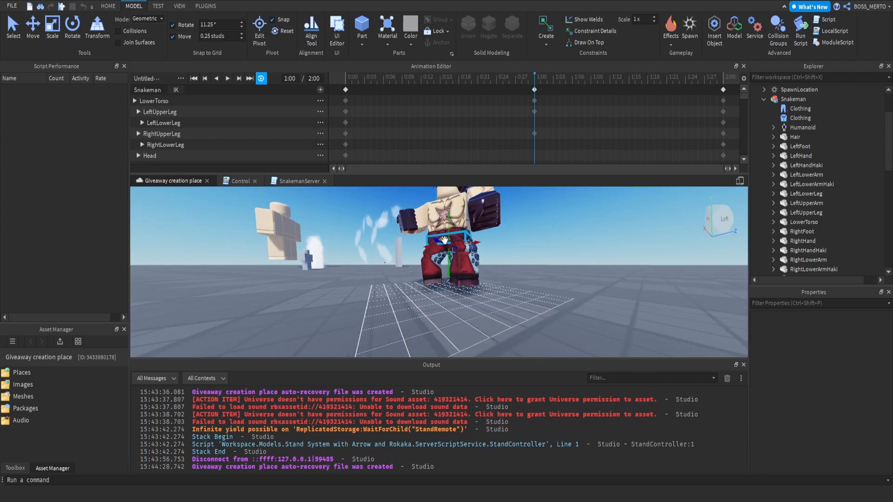
click(438, 218)
click(72, 26)
click(439, 250)
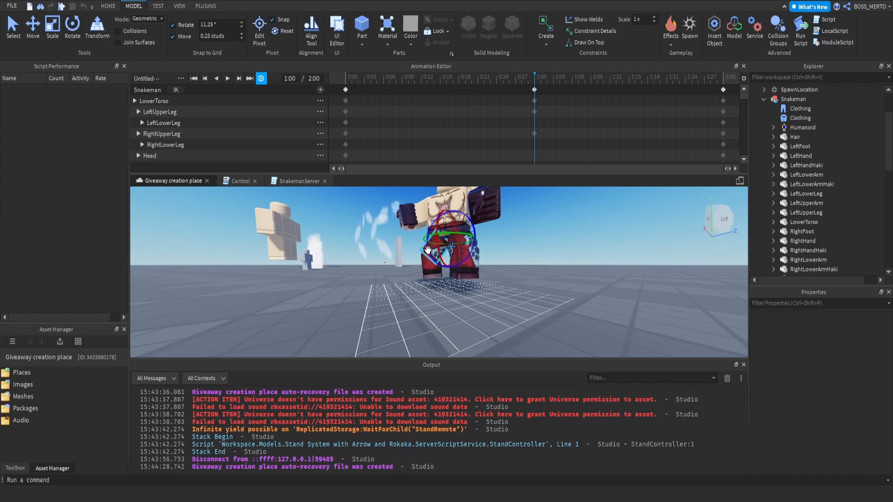
right_drag(438, 250, 445, 252)
scroll(444, 252, up, 3)
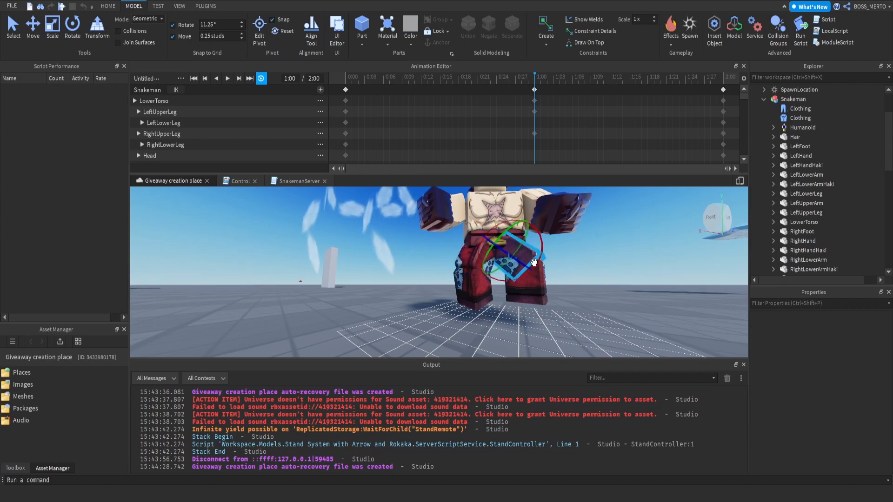
scroll(493, 209, down, 4)
key(space)
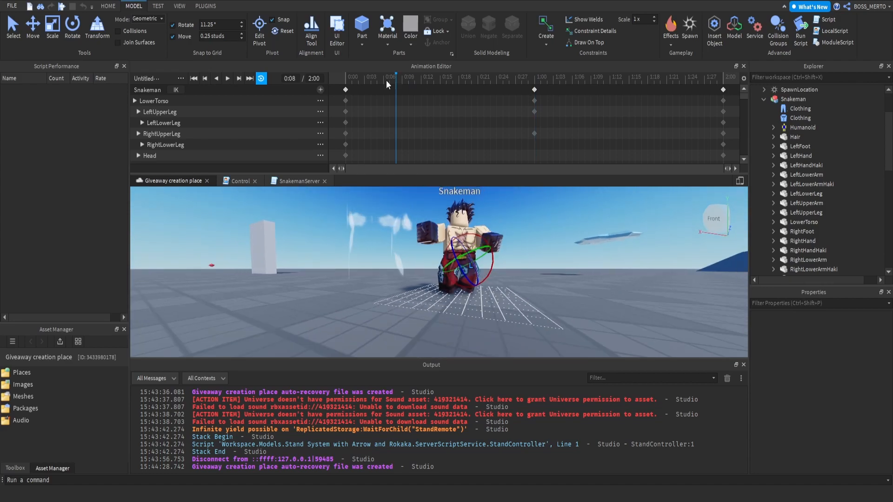
right_drag(538, 233, 539, 232)
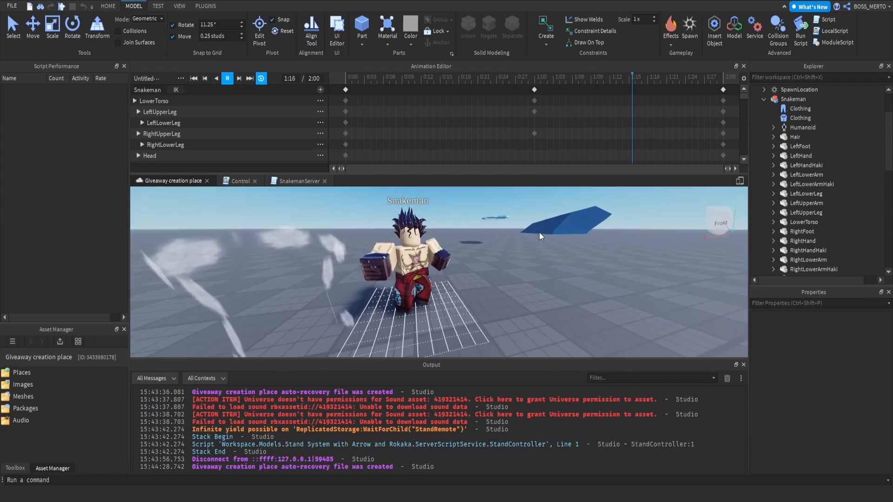
key(space)
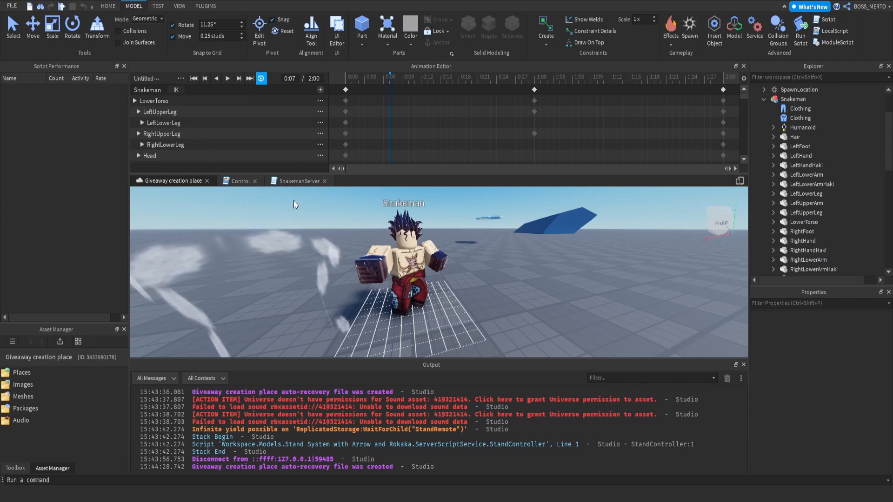
- Export the finished stance animation to Roblox and close the Animation Editor
click(181, 78)
click(210, 133)
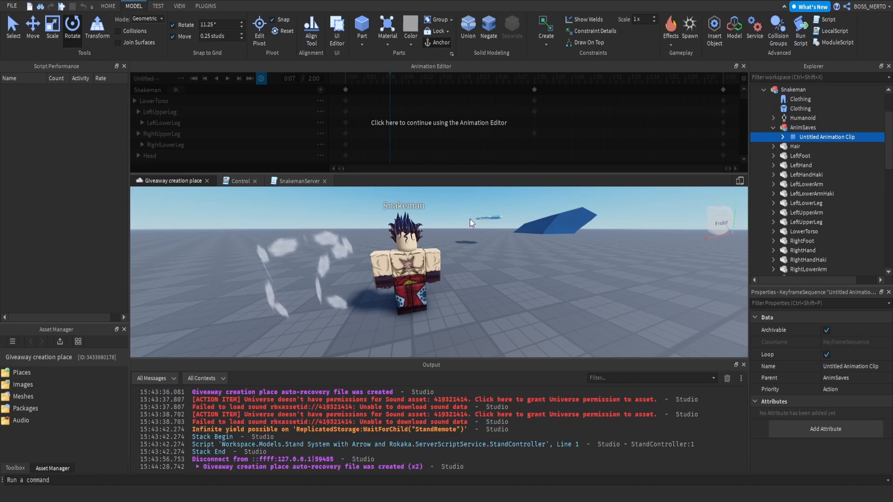
click(742, 66)
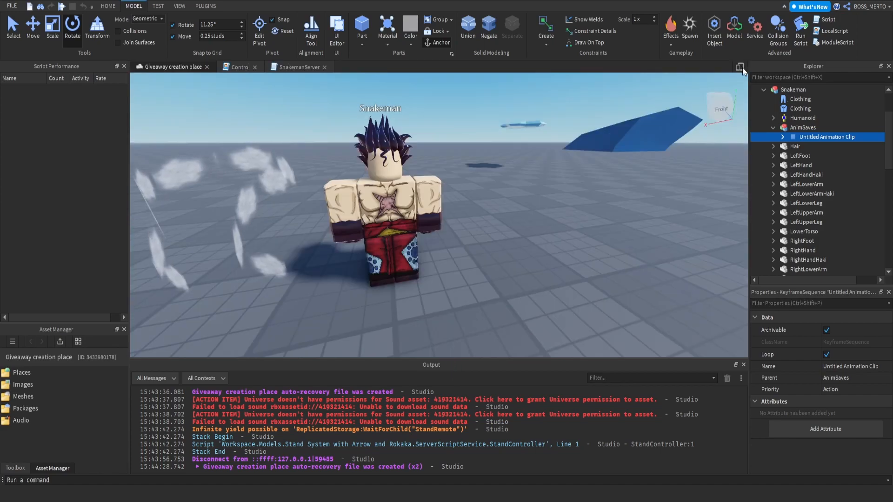
scroll(806, 133, down, 6)
click(764, 251)
scroll(767, 232, down, 4)
click(786, 144)
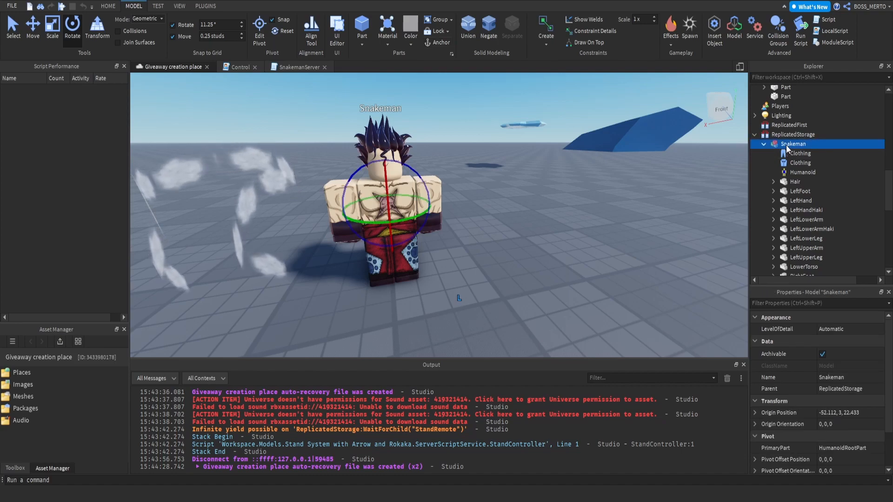
click(781, 197)
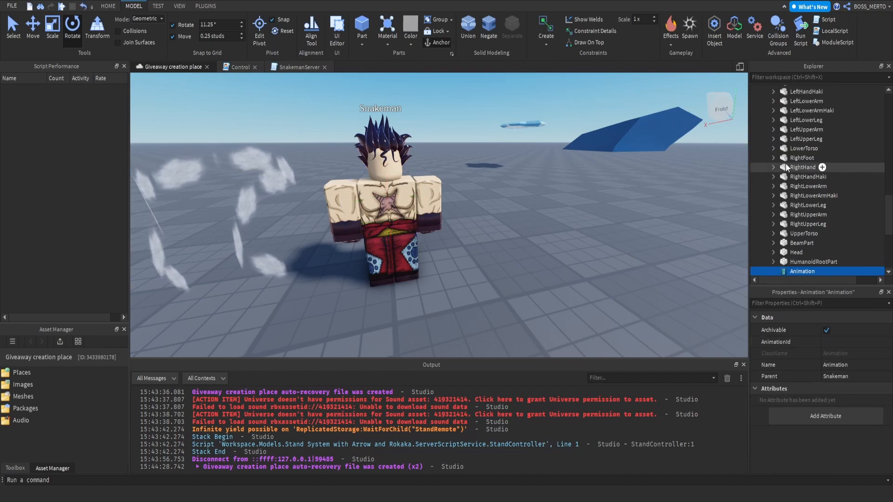
click(833, 343)
key(ctrl+v)
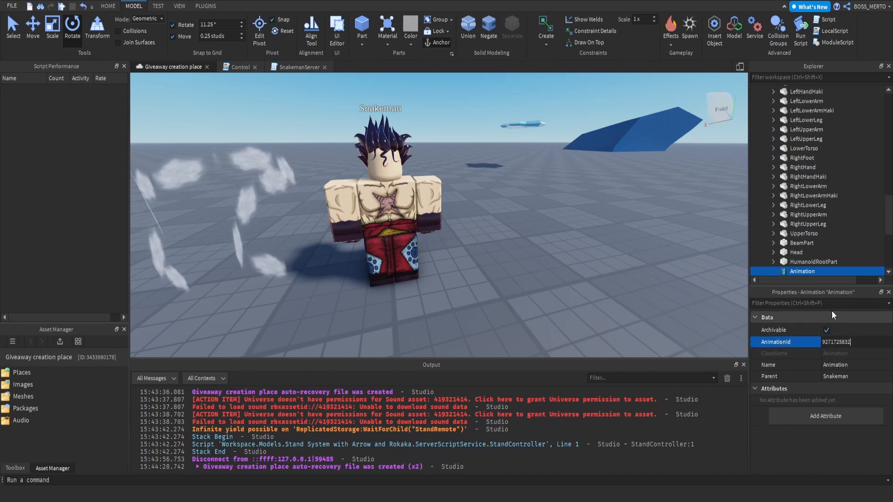
click(801, 271)
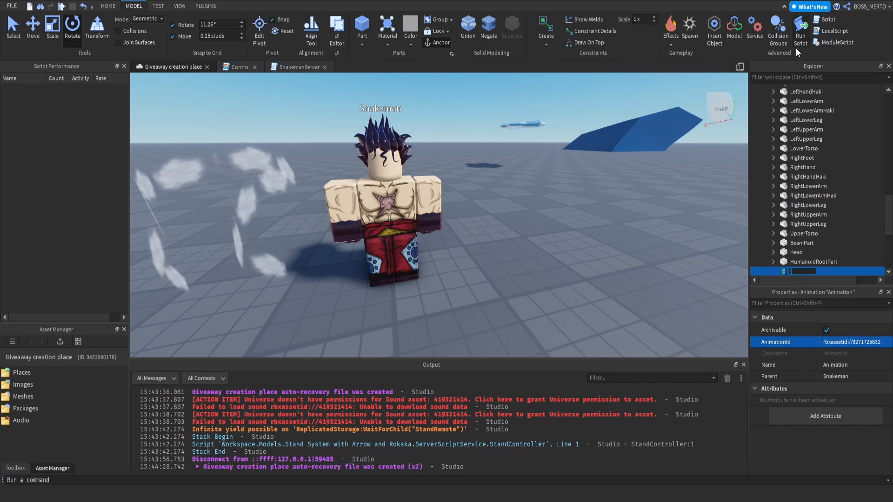
key(Return)
- Examine the Snakeman model's parts in Workspace and the separate BeamPart beside it
click(391, 210)
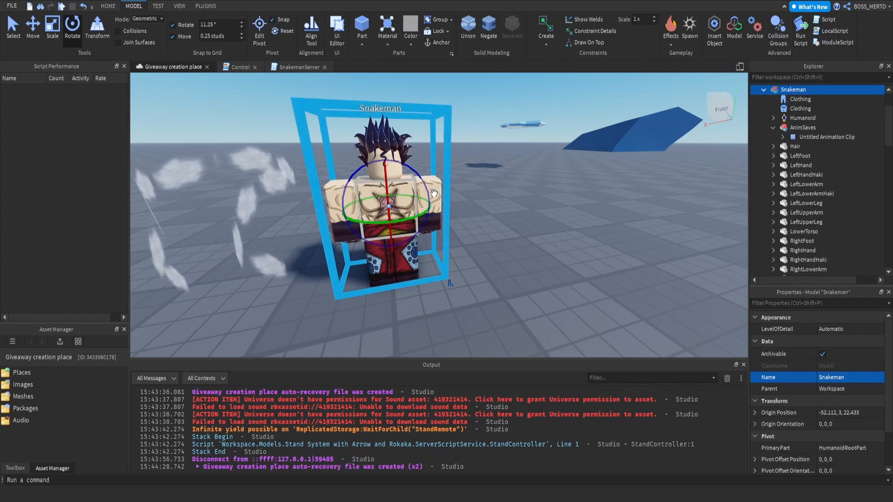
scroll(638, 196, down, 5)
scroll(452, 215, up, 2)
scroll(808, 128, down, 1)
scroll(807, 128, down, 2)
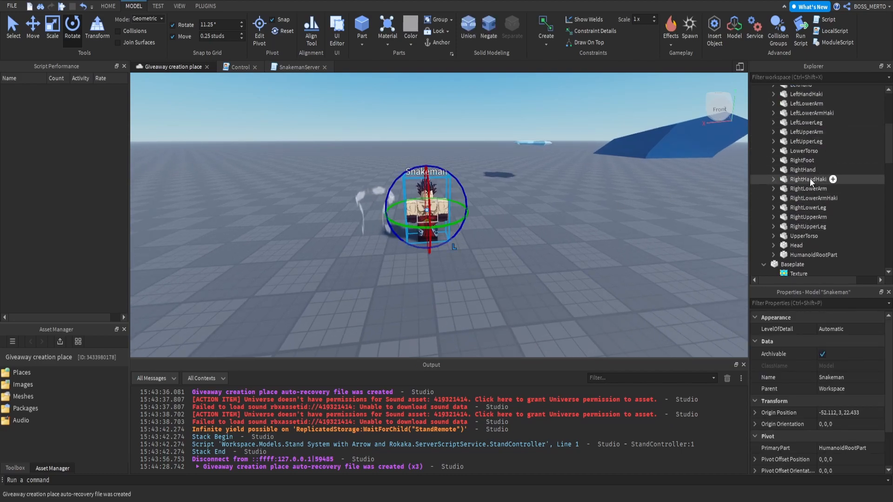
scroll(813, 235, up, 2)
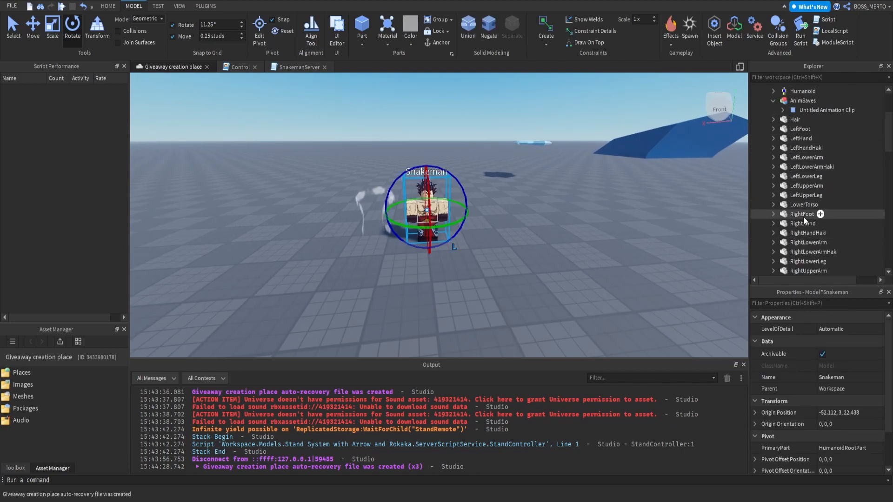
scroll(799, 159, down, 4)
click(789, 231)
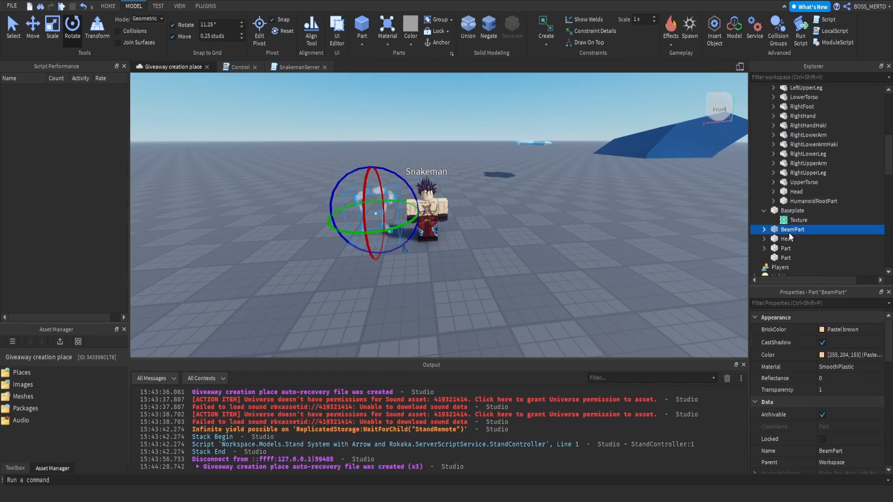
- Publish the place's changes to Roblox and open the SnakemanServer script
click(502, 197)
scroll(470, 201, up, 3)
click(433, 208)
right_drag(435, 209, 469, 230)
click(476, 228)
key(d)
key(s)
click(298, 67)
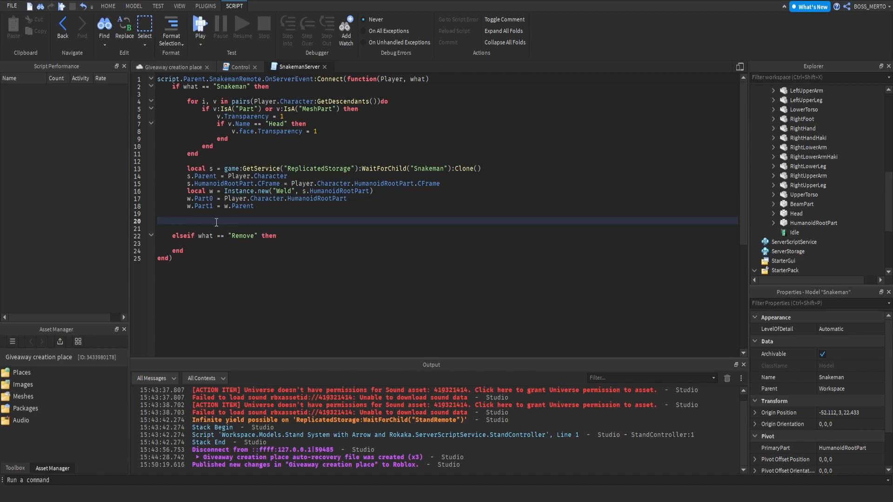
- In the Snakeman branch, define idleLoader as s.Humanoid.Animator:LoadAnimation(s.Idle) after the weld code and add idleLoader:Play()
key(Return)
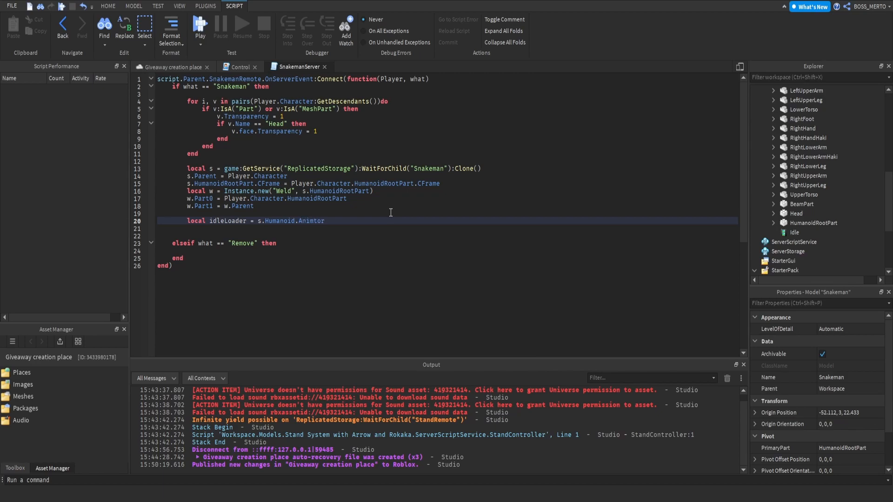
scroll(810, 177, up, 5)
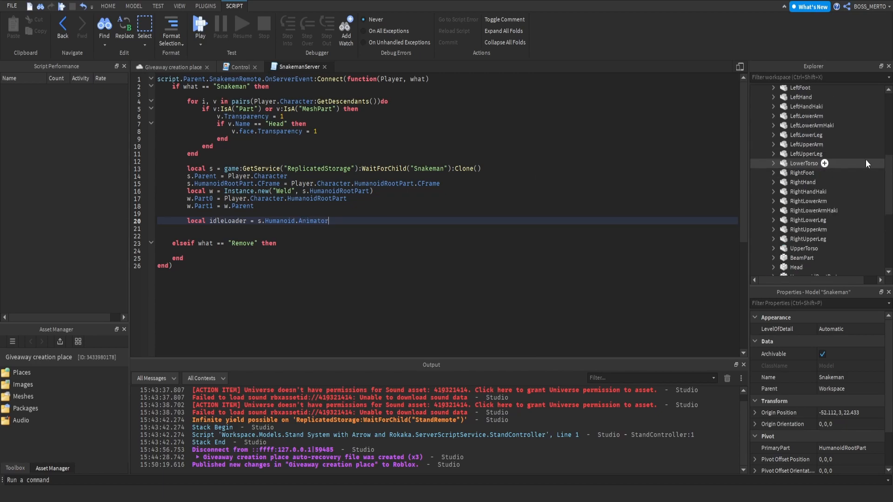
click(783, 123)
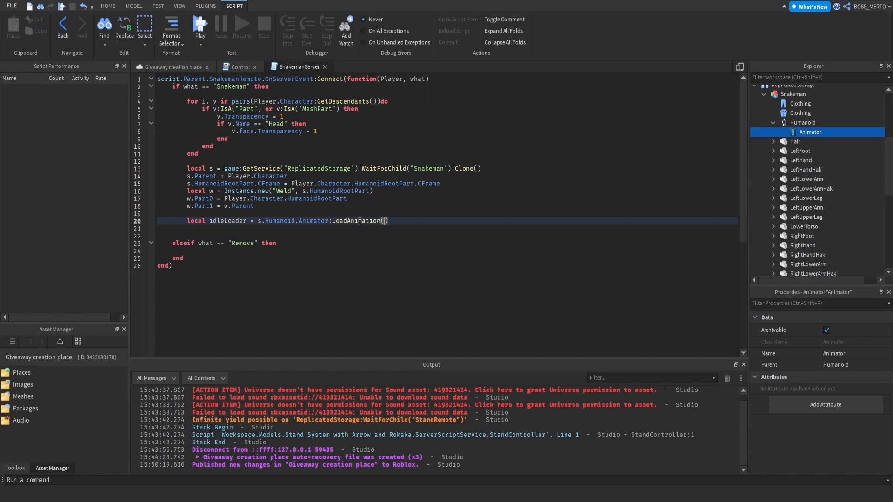
key(Return)
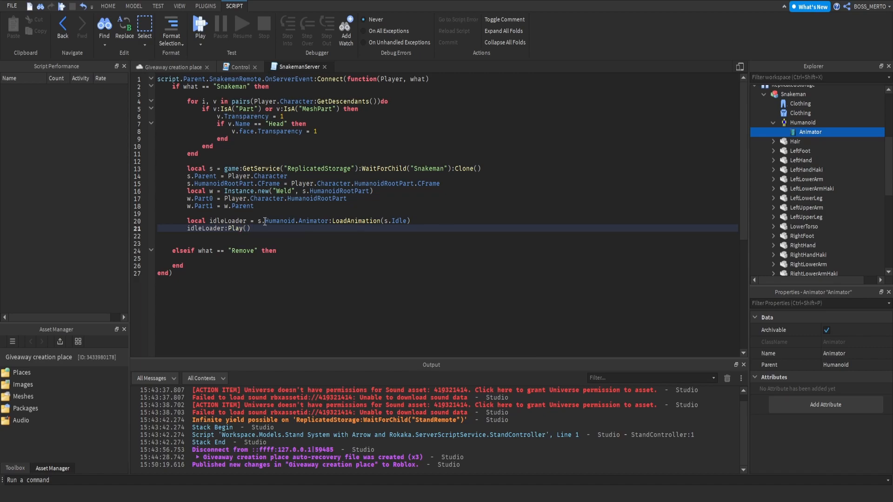
click(294, 214)
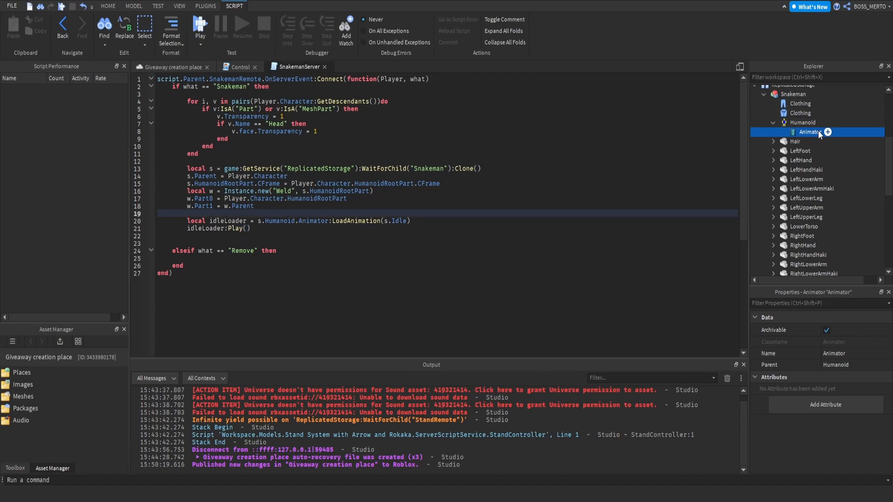
click(295, 221)
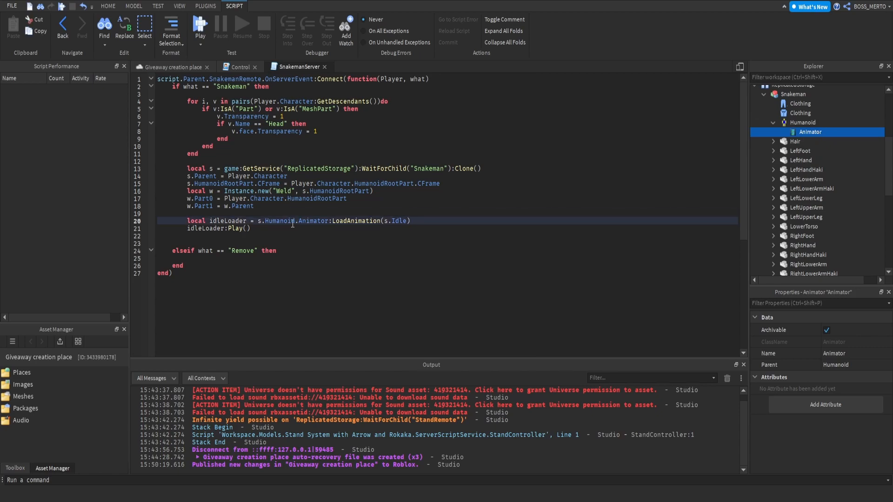
drag(329, 222, 382, 220)
click(407, 222)
click(215, 233)
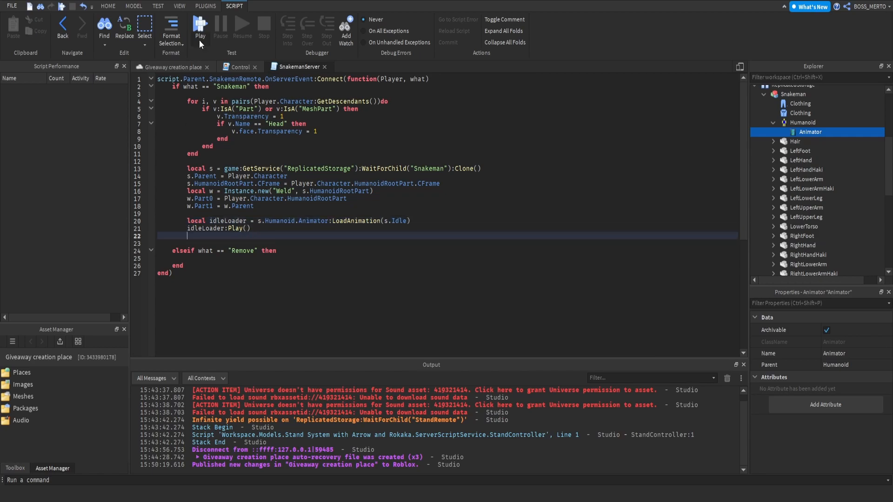
- Playtest the place with the Snakeman tool equipped, walking around to check the Idle stance from several angles
click(200, 18)
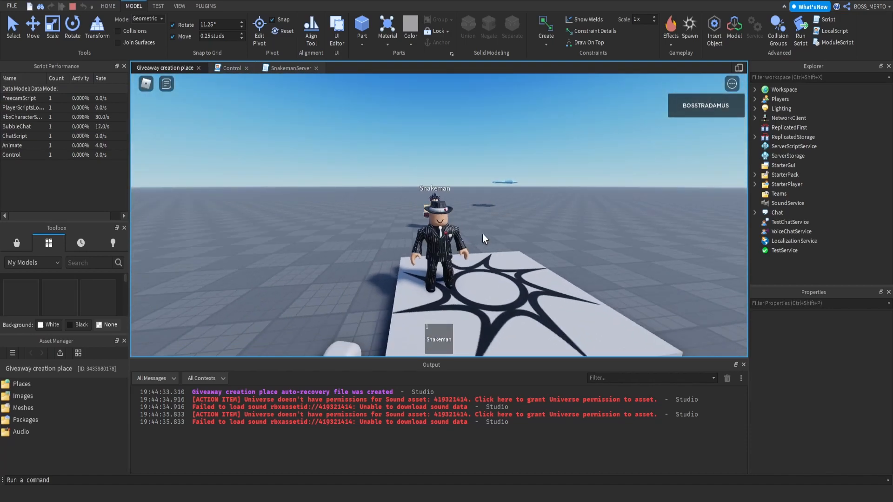
key(1)
right_drag(484, 239, 484, 239)
scroll(483, 240, up, 2)
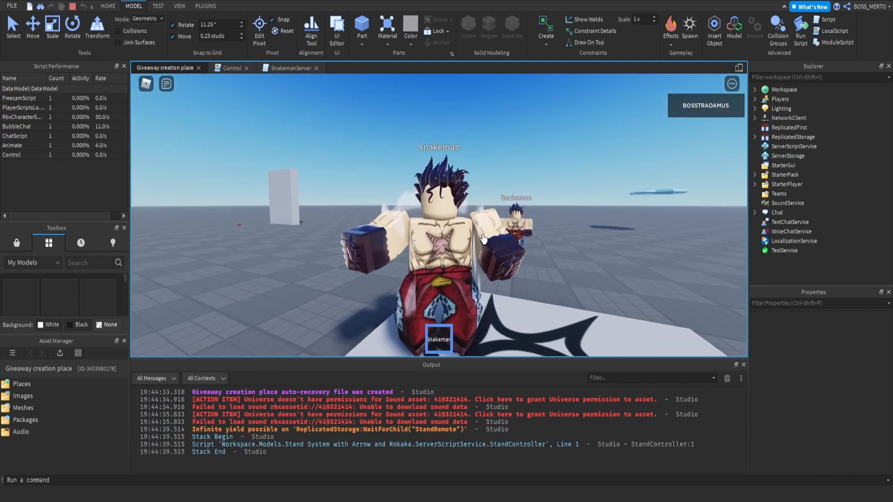
scroll(483, 240, down, 1)
key(w)
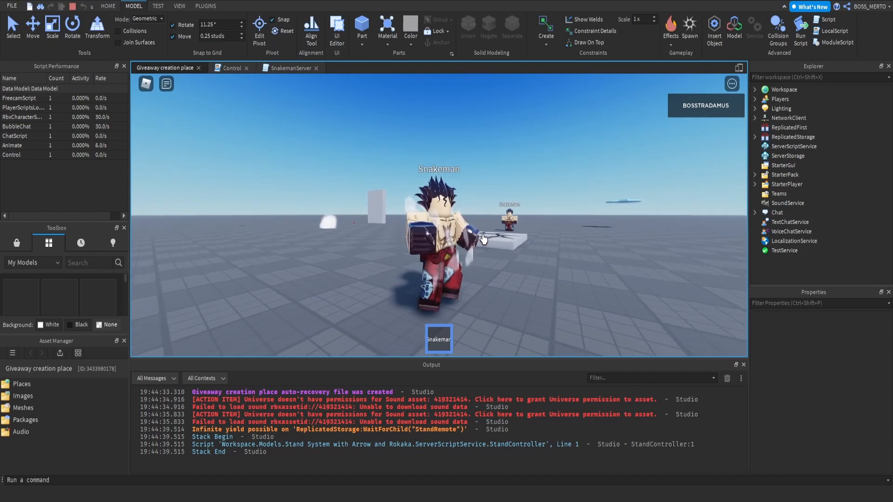
key(s)
right_drag(483, 239, 484, 239)
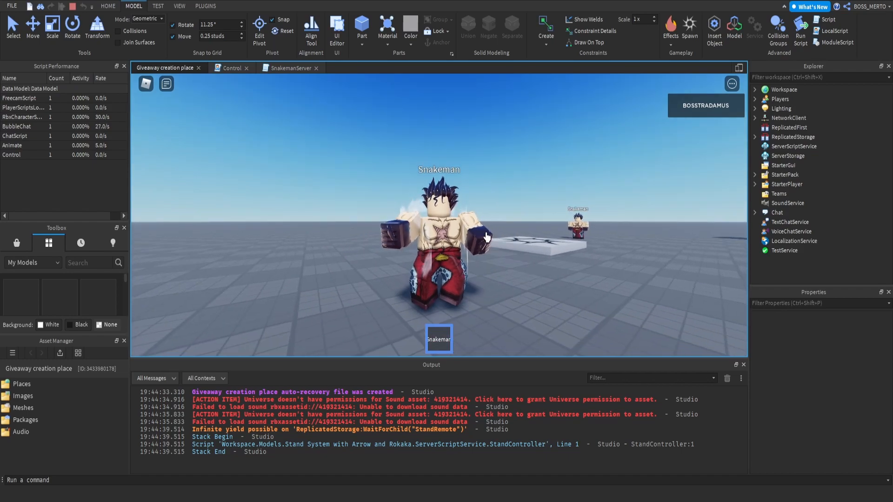
right_drag(494, 193, 495, 194)
right_drag(373, 124, 385, 136)
key(d)
key(a)
key(1)
key(d)
key(s)
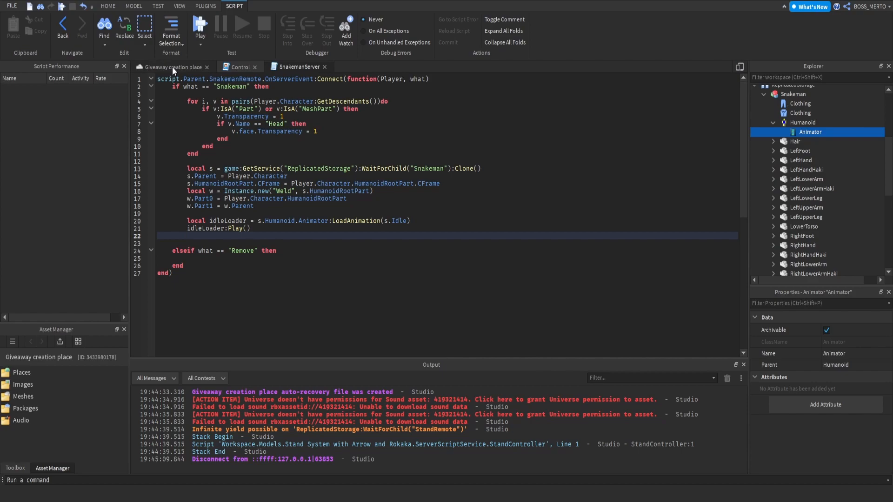
- Reopen Snakeman's stance animation in the Animation Editor and move the middle keyframes to 0:15 and the final ones to 1:00
click(172, 67)
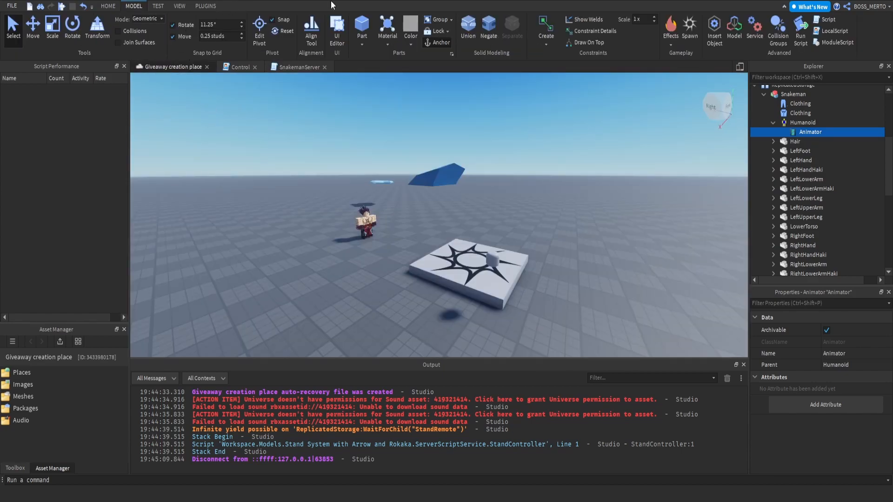
click(206, 6)
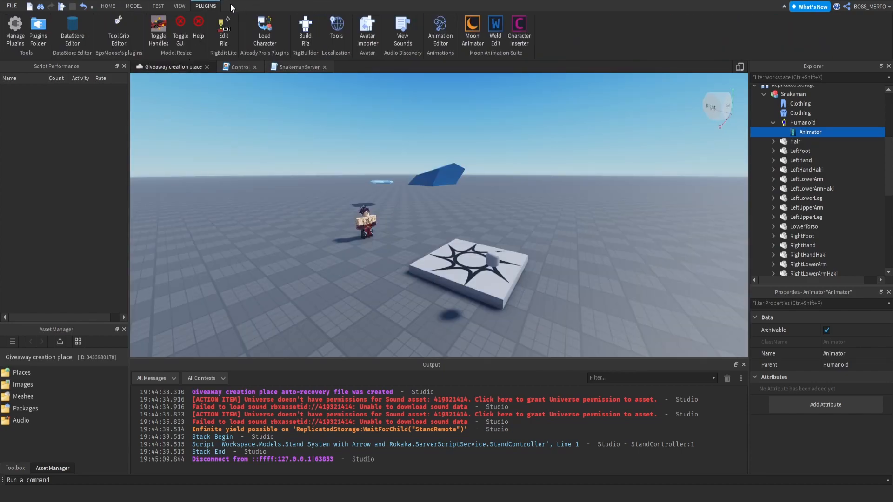
click(432, 35)
scroll(438, 254, up, 3)
scroll(439, 254, up, 4)
scroll(439, 253, down, 2)
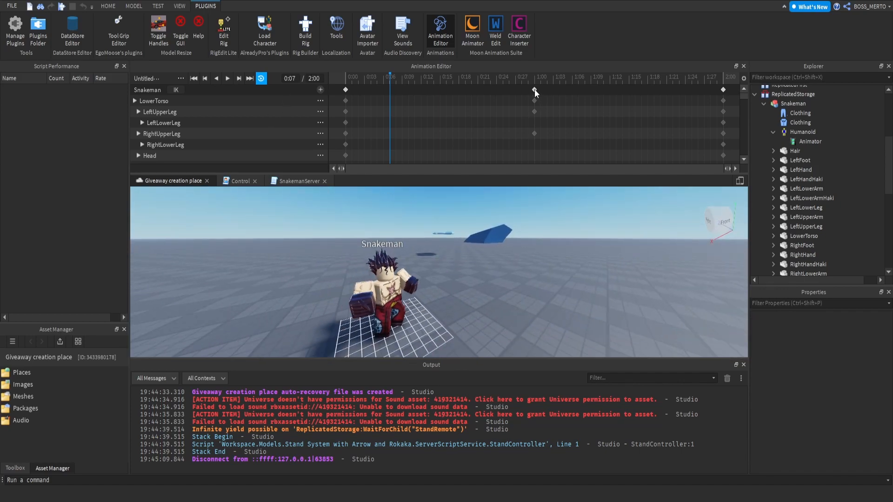
drag(535, 89, 441, 87)
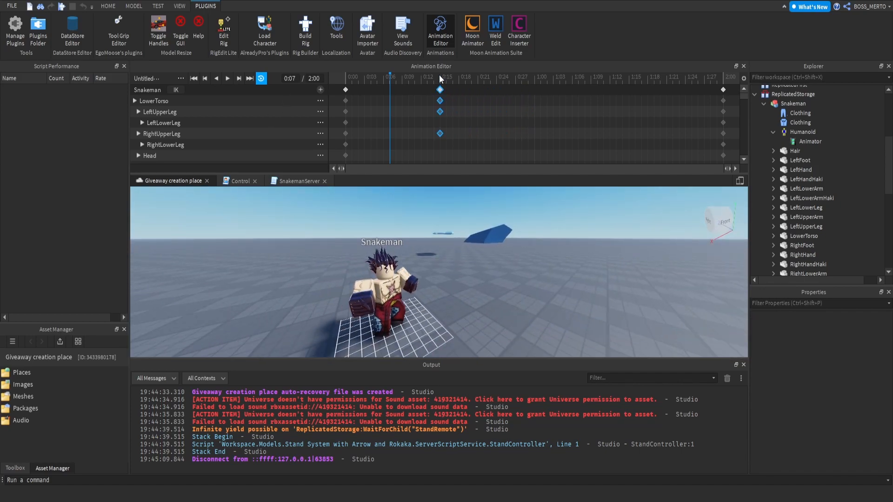
click(441, 78)
drag(721, 92, 553, 98)
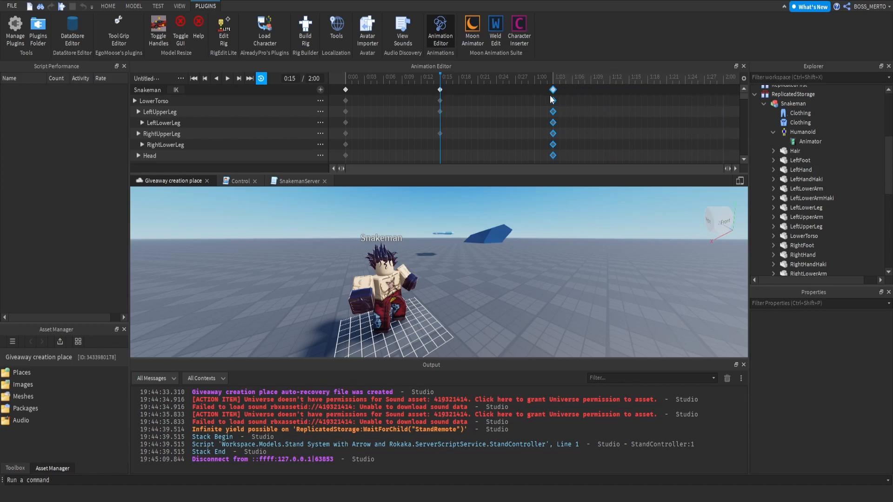
- Preview the retimed stance animation on the Snakeman model and export it to Roblox
key(space)
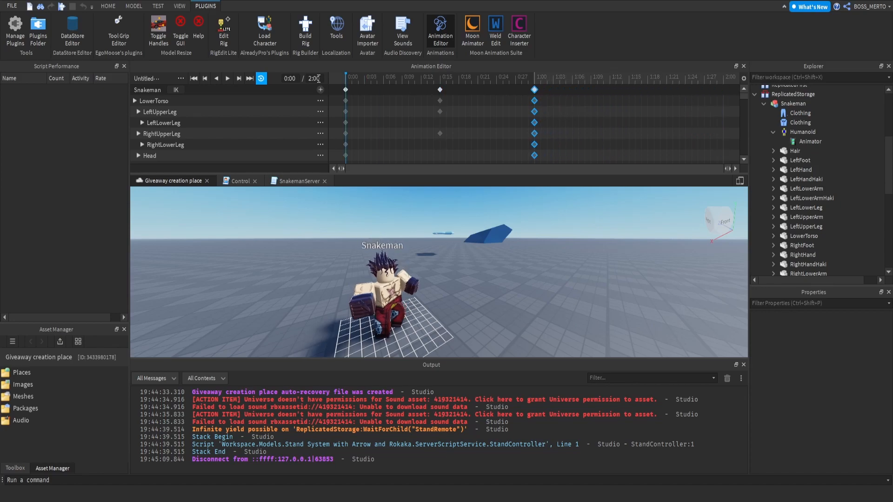
key(f)
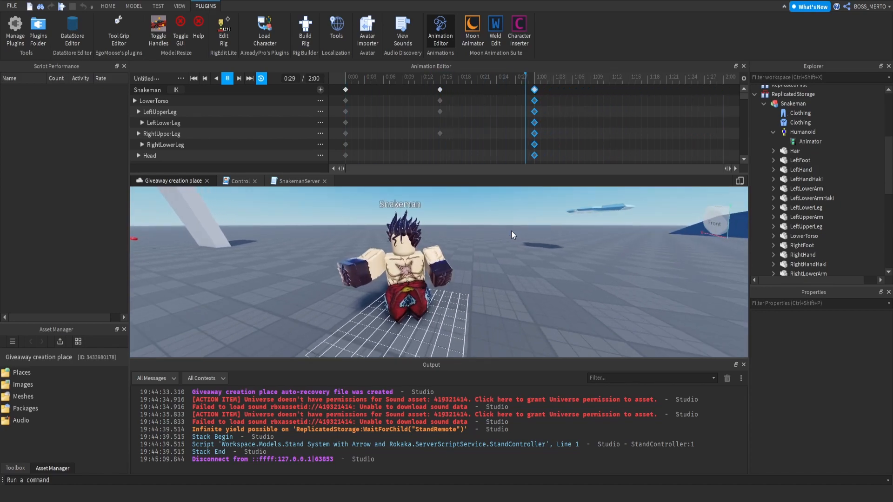
click(183, 79)
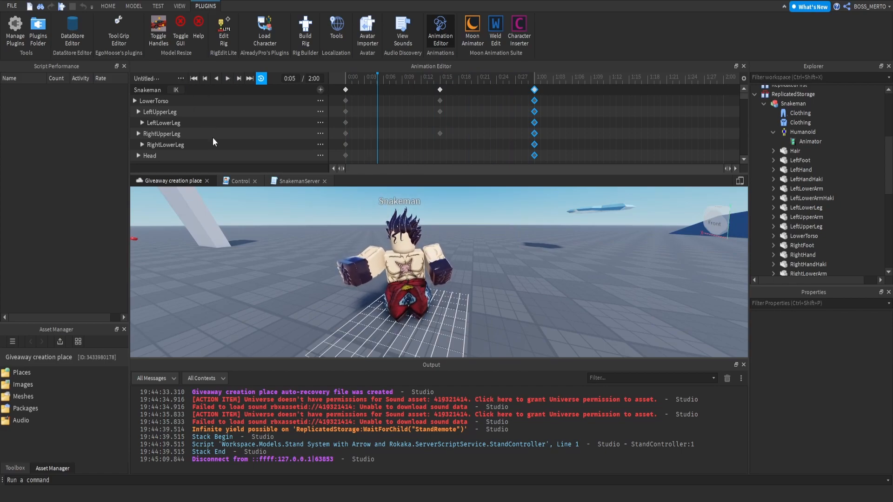
click(213, 138)
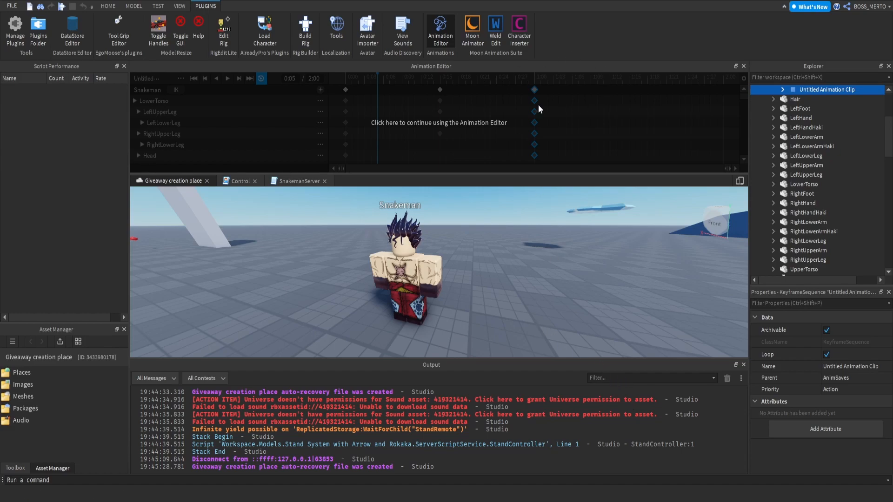
- Run another playtest with the Snakeman tool equipped and check the retimed stance while moving and standing
click(66, 7)
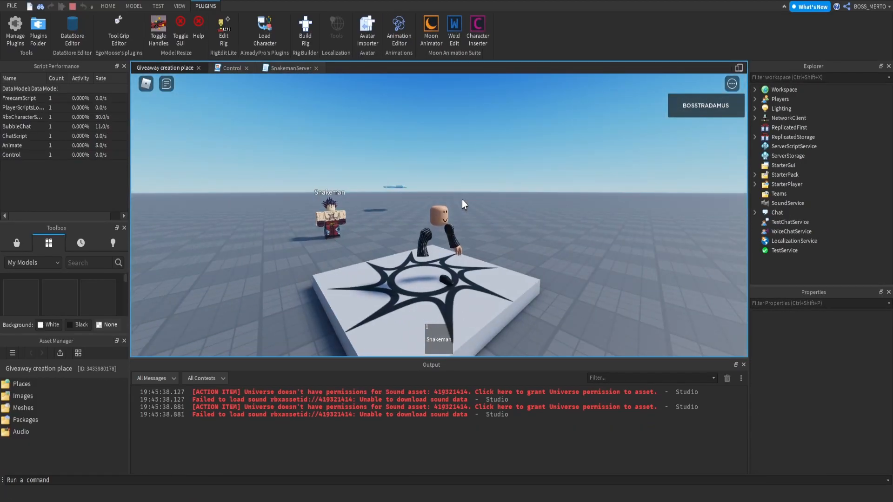
right_drag(535, 205, 535, 204)
key(a)
key(s)
scroll(535, 205, up, 3)
key(s)
scroll(535, 205, down, 5)
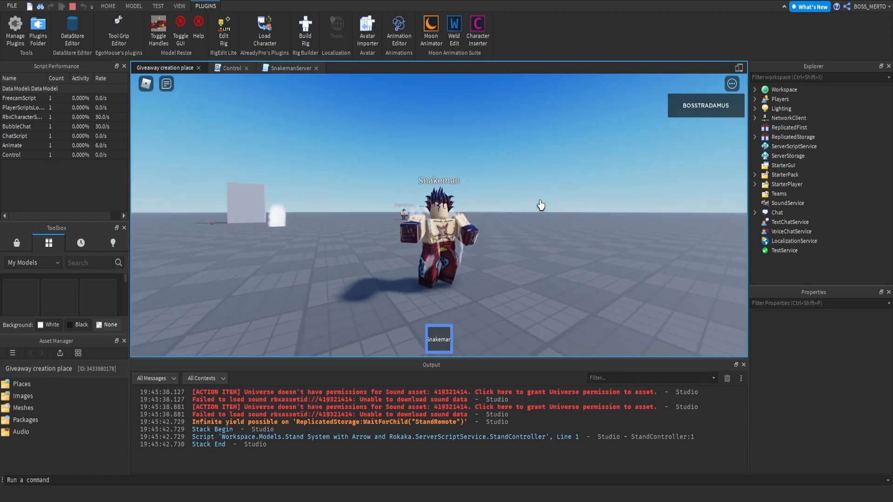
right_drag(540, 205, 541, 205)
scroll(541, 205, up, 4)
key(w)
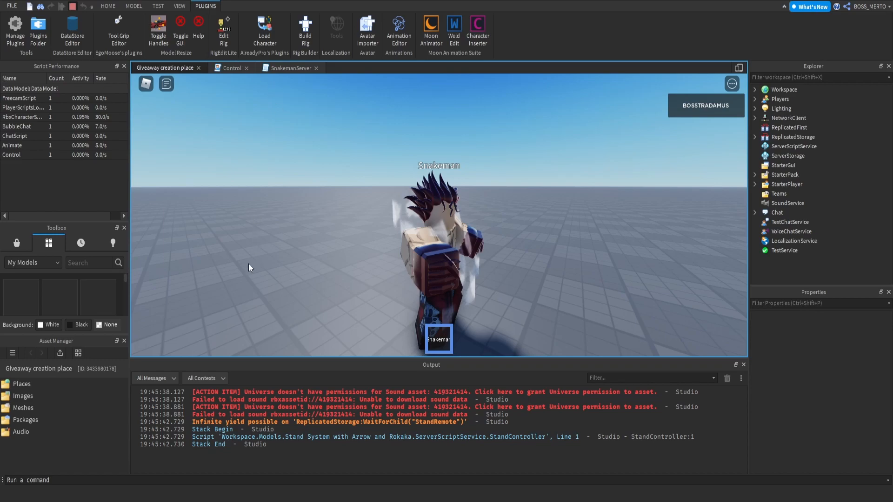
- Stop the playtest and close the Animation Editor
key(shift+F5)
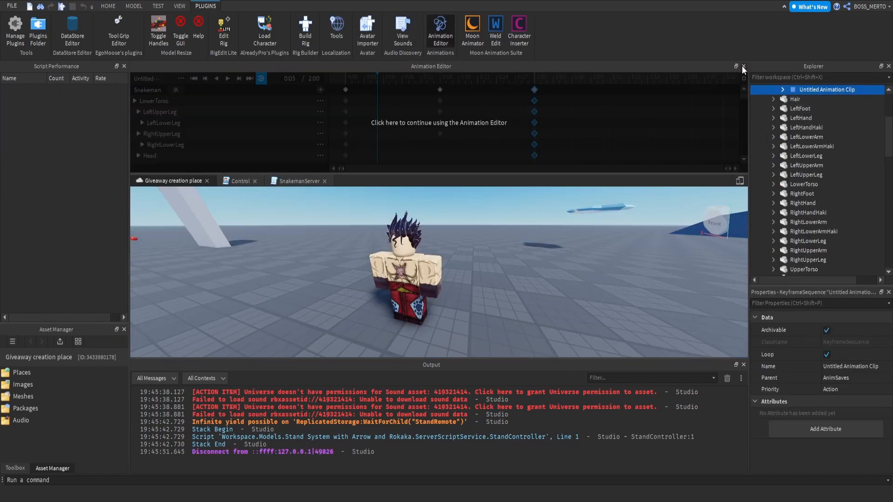
click(743, 67)
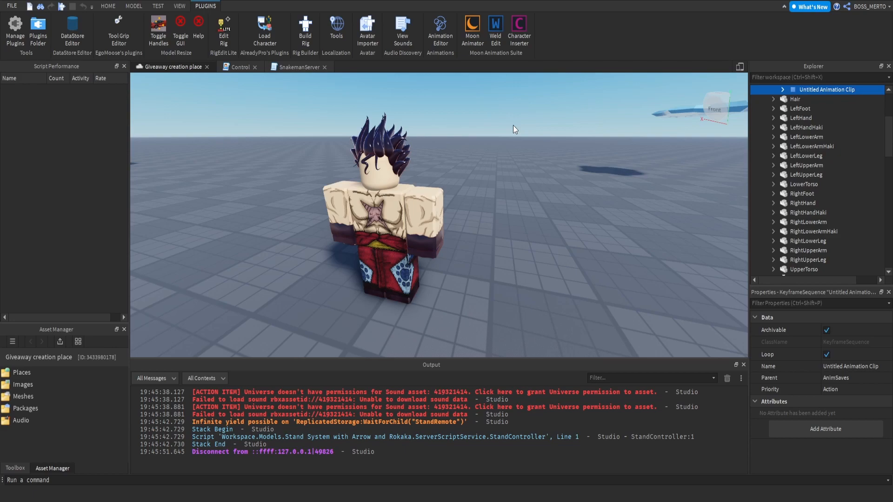
scroll(516, 170, down, 5)
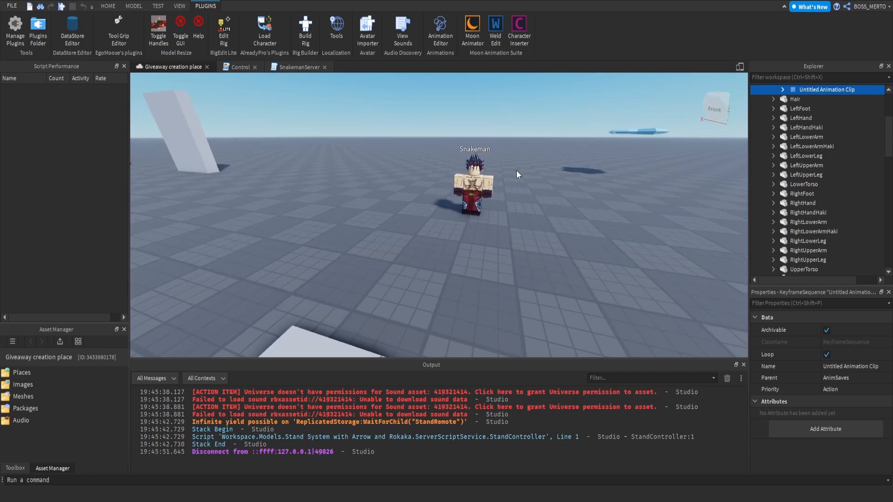
click(297, 256)
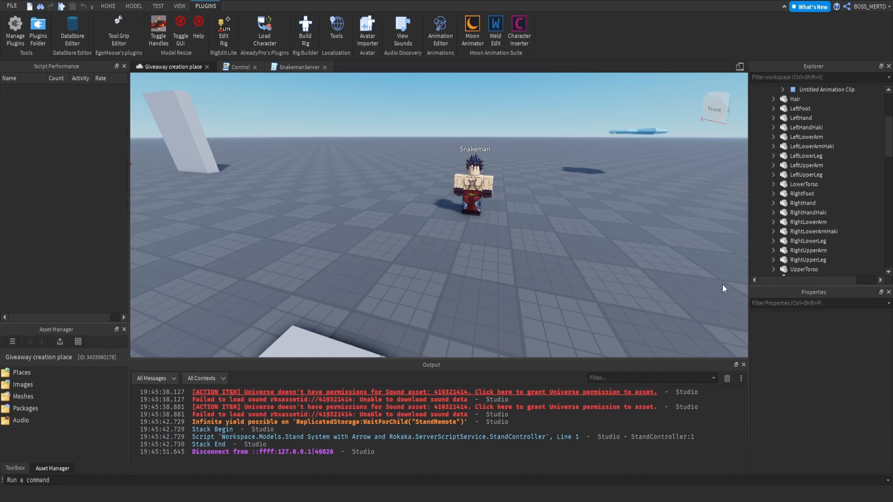
- Collapse the Humanoid of the ReplicatedStorage Snakeman and the whole Snakeman model in Workspace
scroll(867, 167, up, 5)
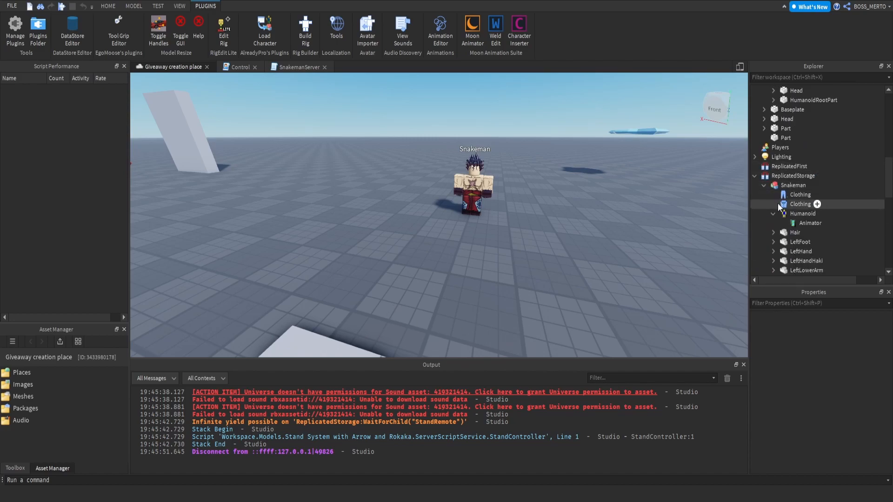
click(774, 214)
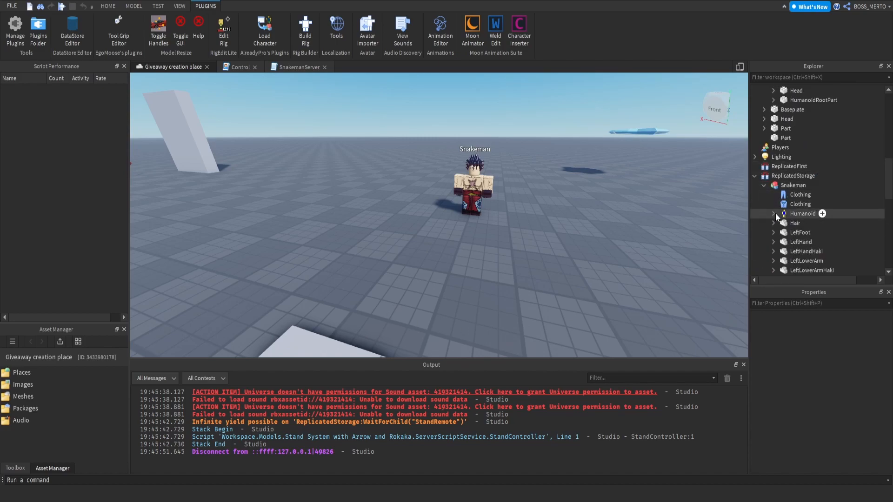
scroll(819, 198, up, 2)
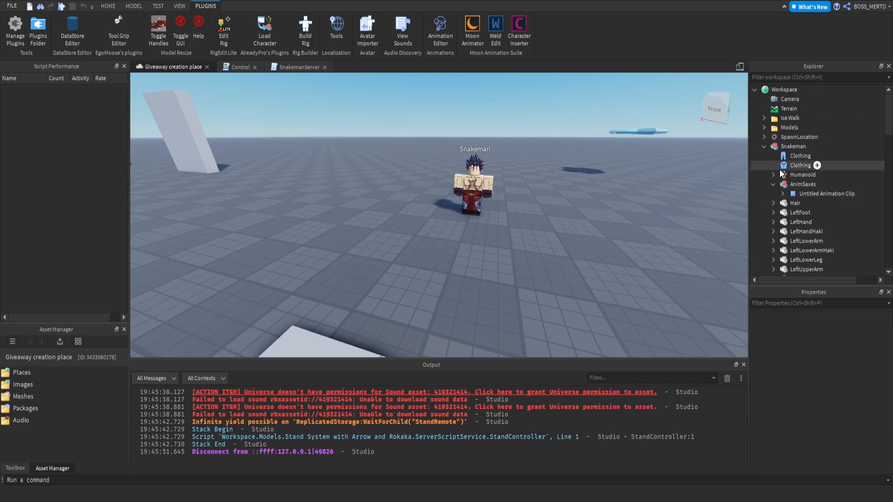
scroll(797, 192, down, 3)
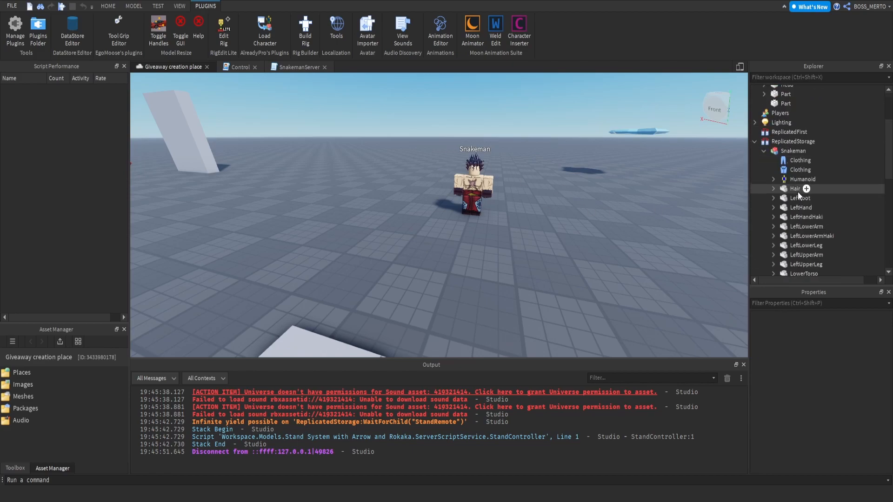
scroll(786, 167, up, 1)
click(764, 177)
scroll(788, 148, up, 2)
- Browse the StarterPack and ReplicatedStorage folders of Titan Shifter #1 in the Workspace Models folder, and collapse it
click(764, 128)
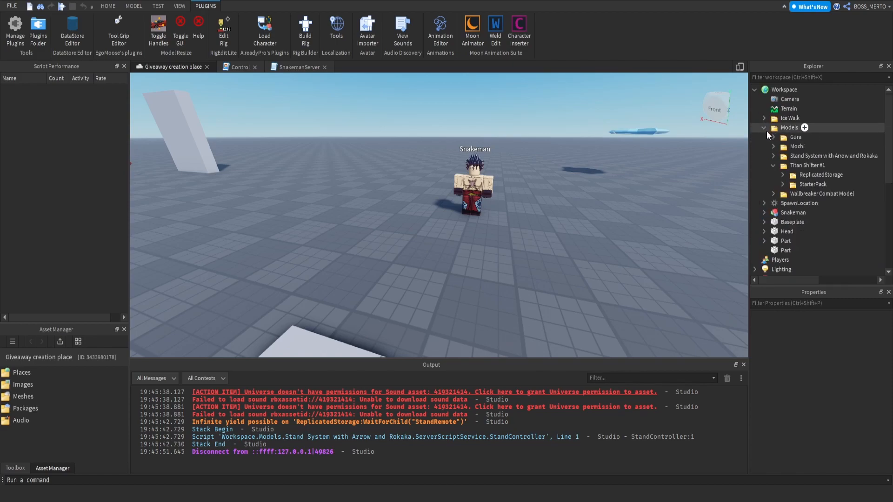
click(773, 165)
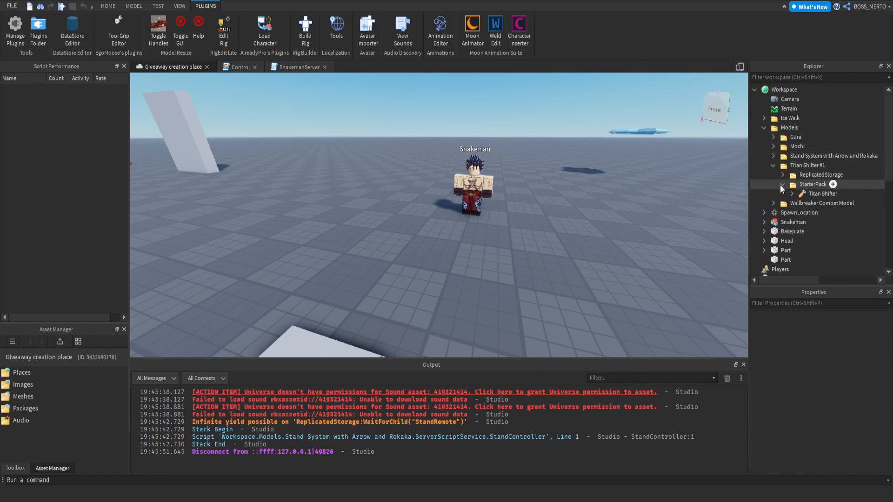
click(782, 175)
click(781, 175)
click(772, 166)
- Copy the SkillsMenu ScreenGui from the Wallbreaker Combat Model's StarterGui folder into the game's StarterGui service
click(772, 175)
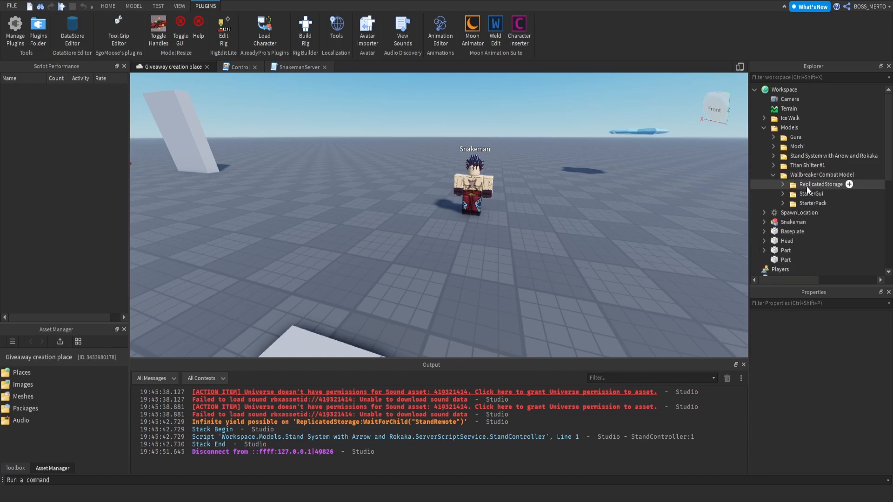
click(790, 194)
click(783, 194)
click(806, 200)
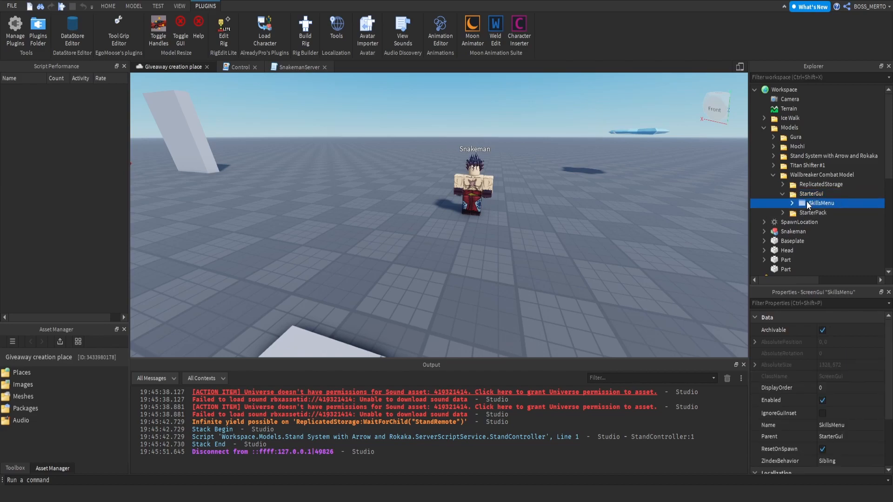
click(774, 175)
click(763, 127)
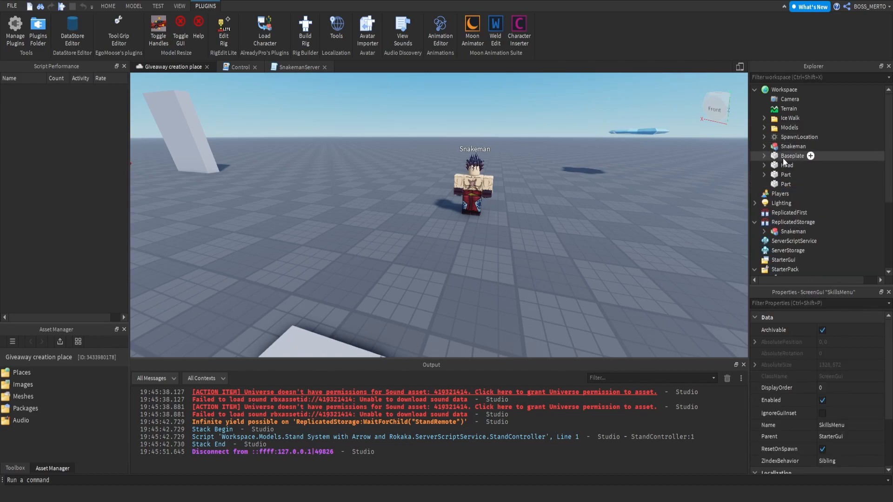
scroll(782, 168, down, 2)
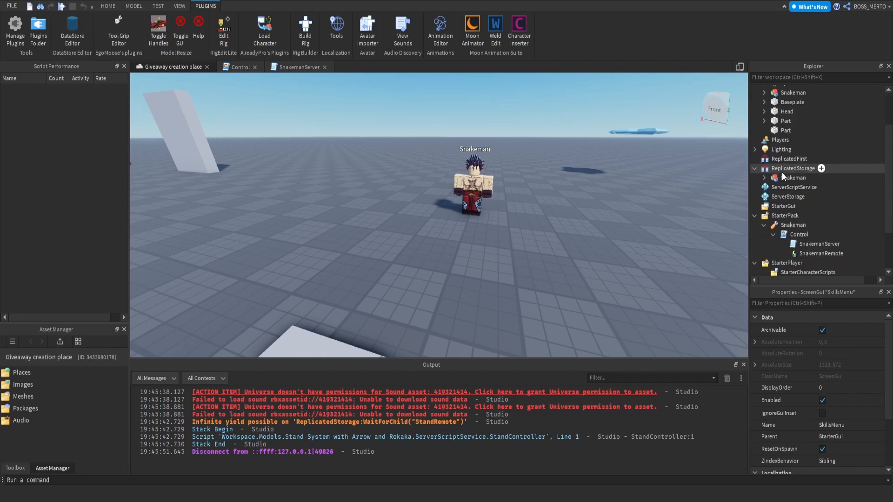
click(783, 205)
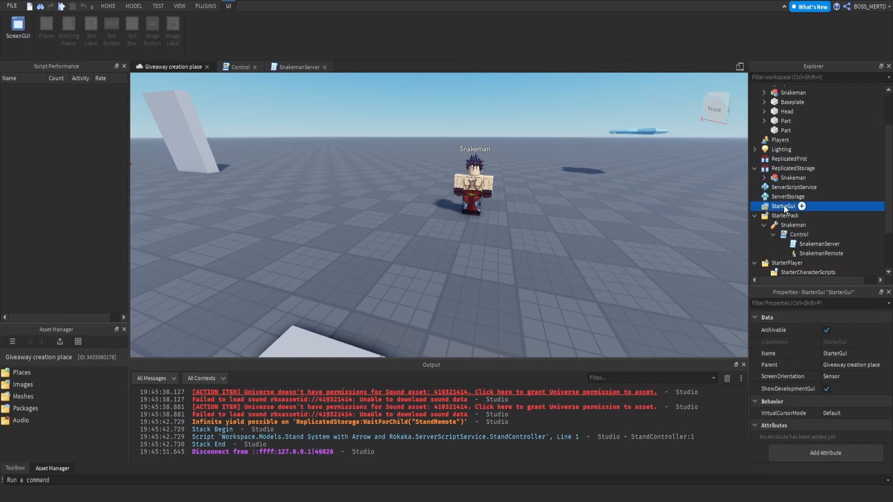
double_click(783, 205)
click(782, 216)
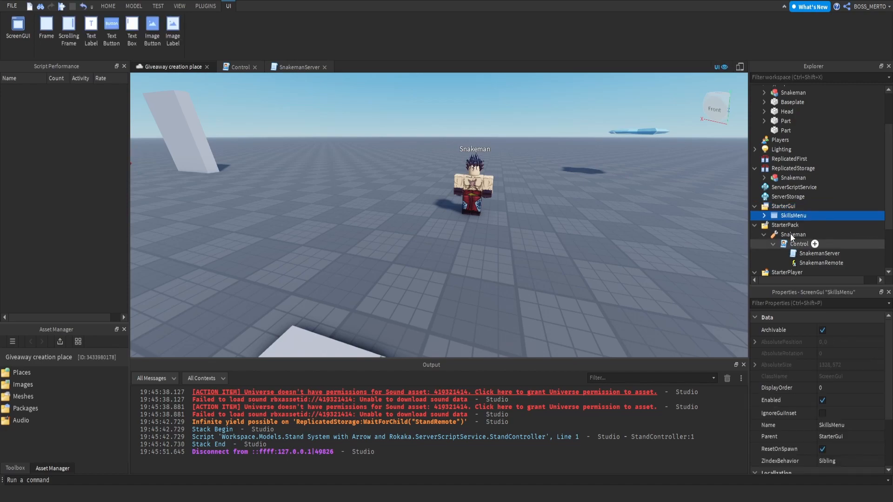
- Examine the position, size and visibility properties of the Combat frame in the StarterGui SkillsMenu, including its child frames
click(764, 215)
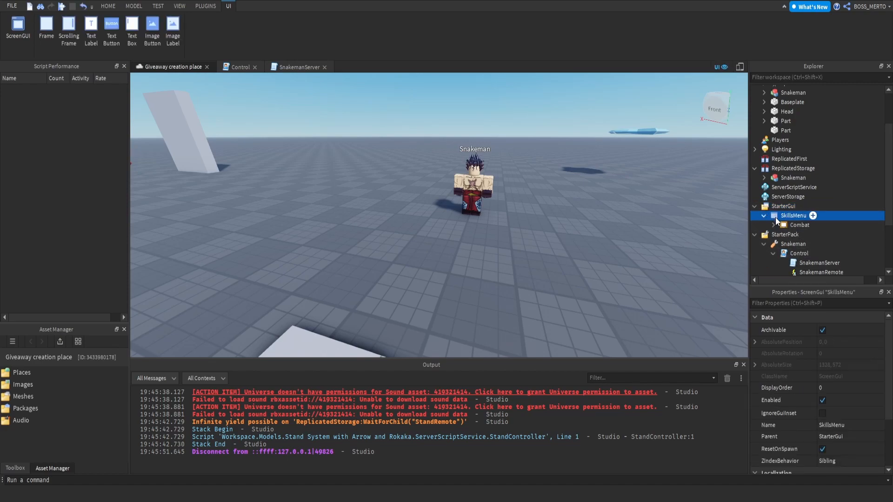
click(796, 225)
scroll(852, 354, down, 5)
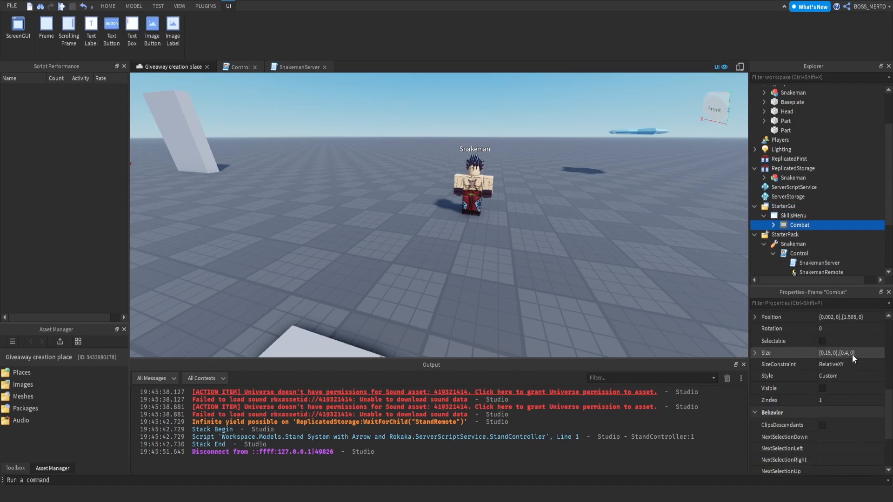
click(824, 386)
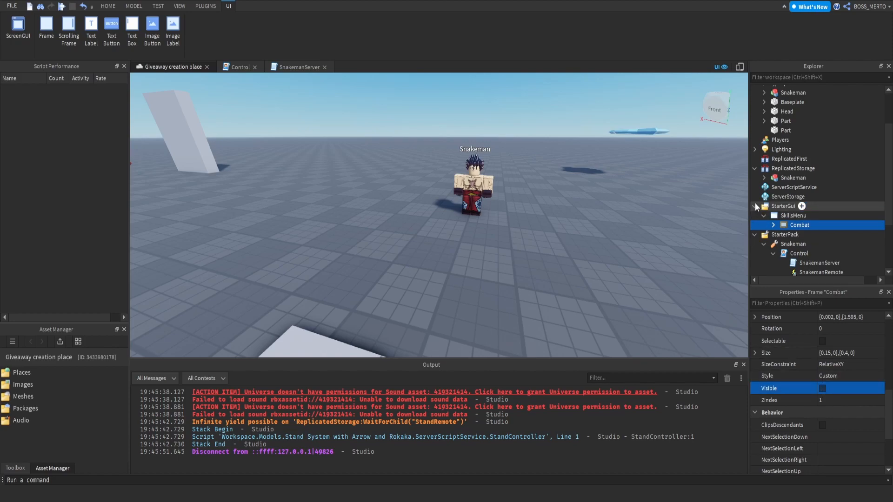
click(773, 225)
click(801, 237)
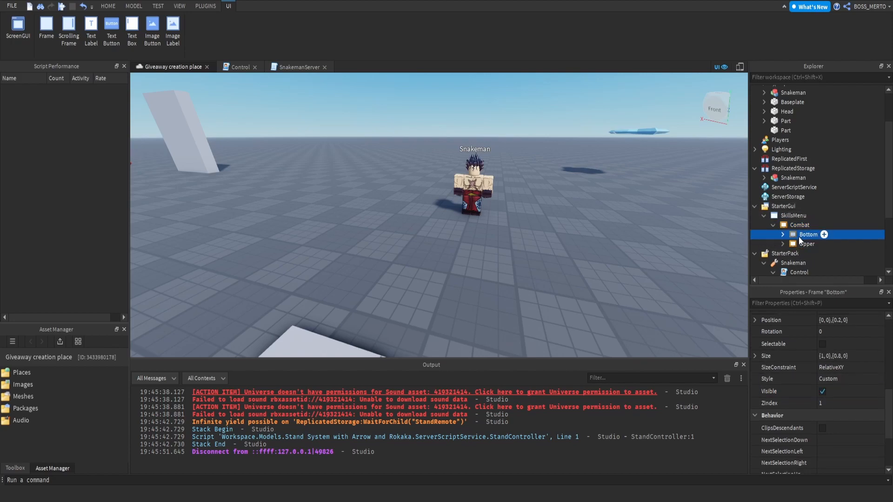
click(795, 226)
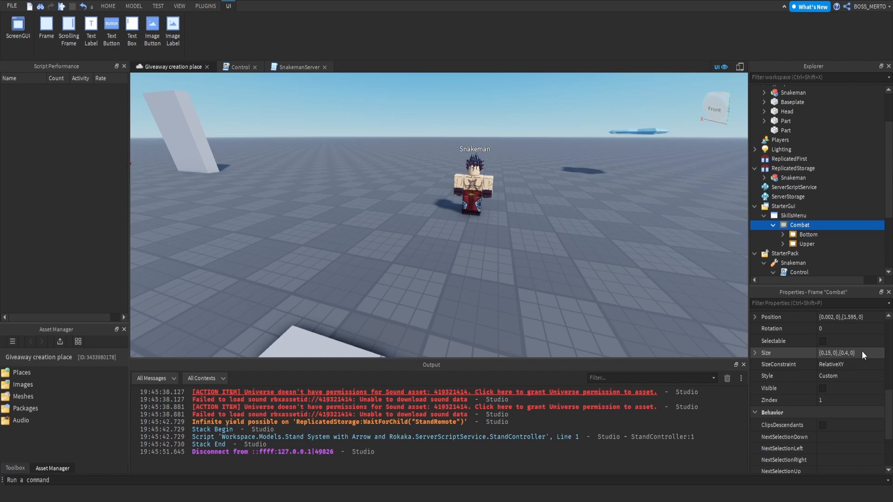
scroll(862, 350, up, 2)
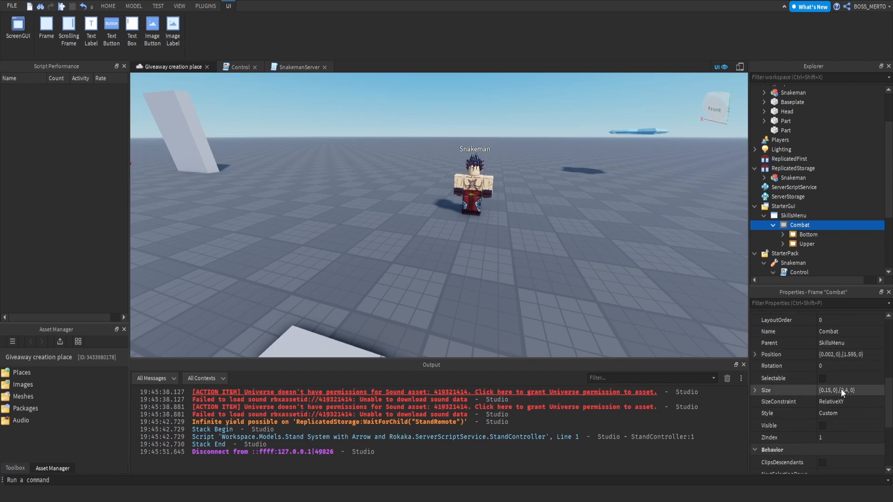
scroll(839, 368, up, 5)
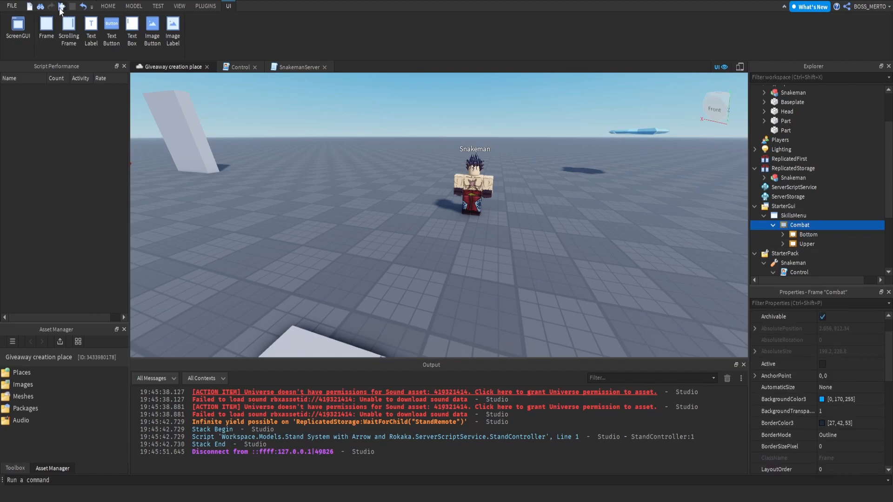
scroll(786, 240, down, 2)
double_click(798, 218)
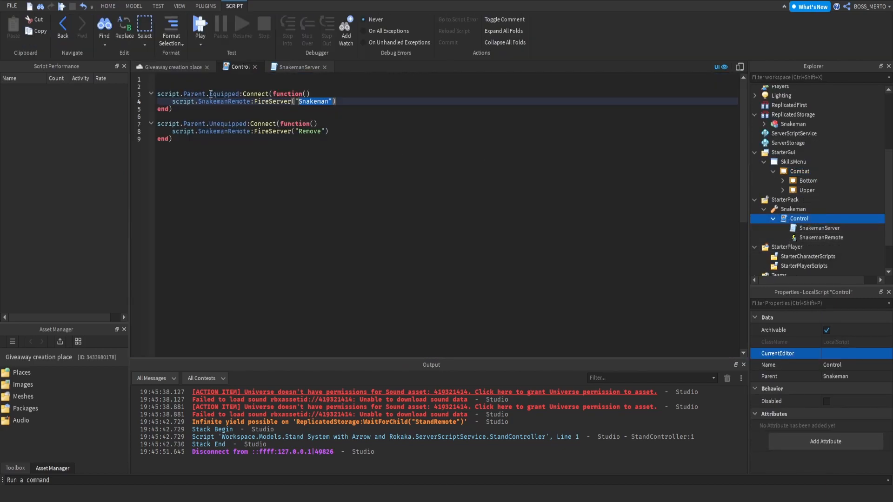
click(272, 94)
click(287, 80)
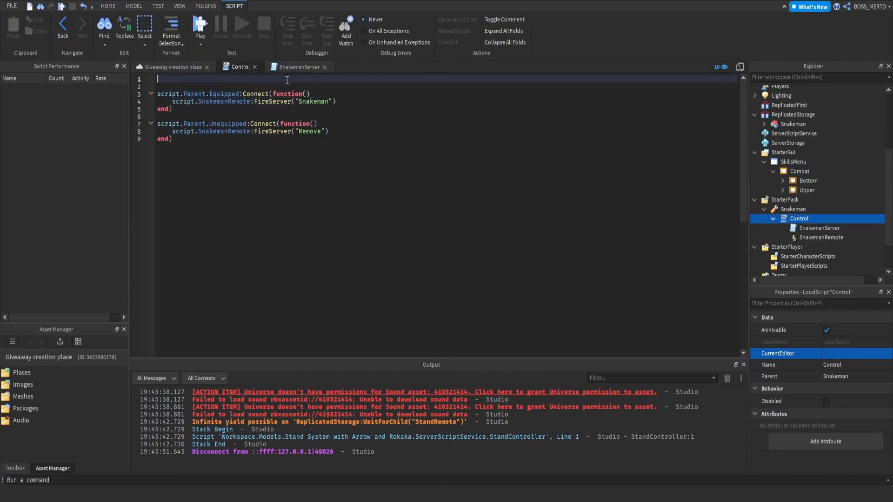
click(316, 94)
click(357, 100)
key(Return)
text(game.öP)
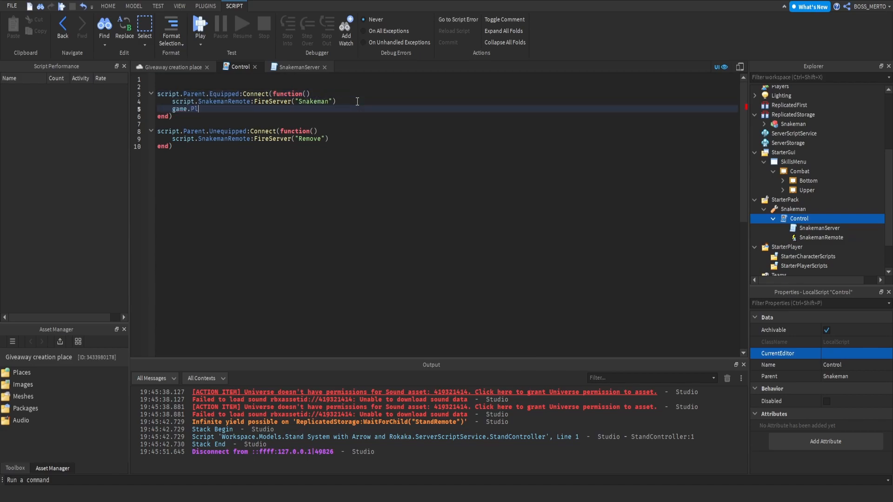
text(ayers)
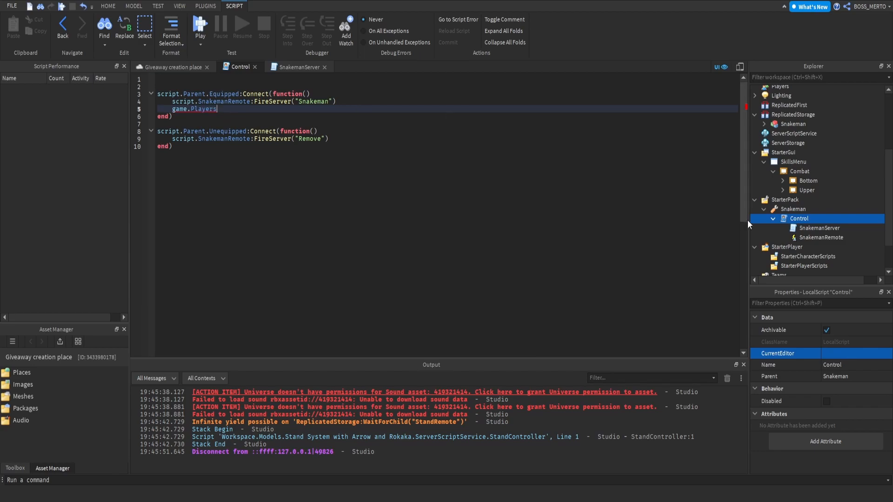
- Open the Control script of the Combat tool in the Wallbreaker Combat Model's StarterPack folder
scroll(777, 214, up, 5)
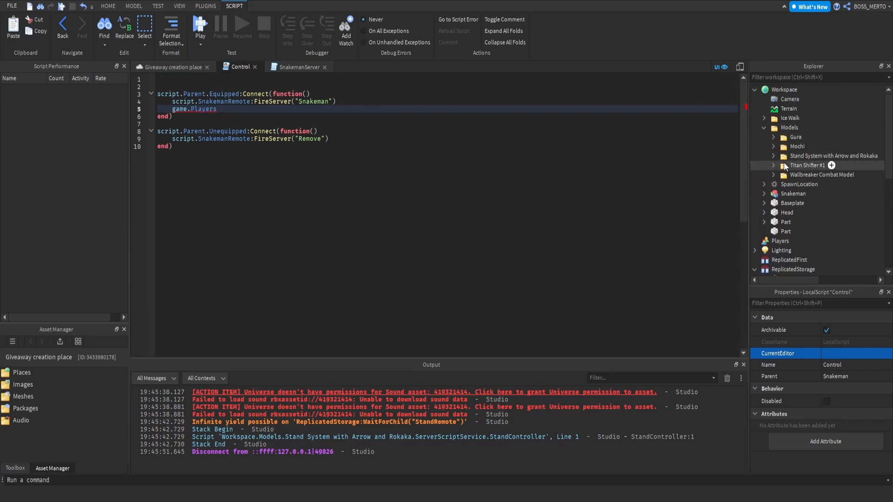
click(774, 175)
click(783, 193)
click(782, 212)
click(792, 223)
double_click(818, 231)
scroll(216, 133, down, 5)
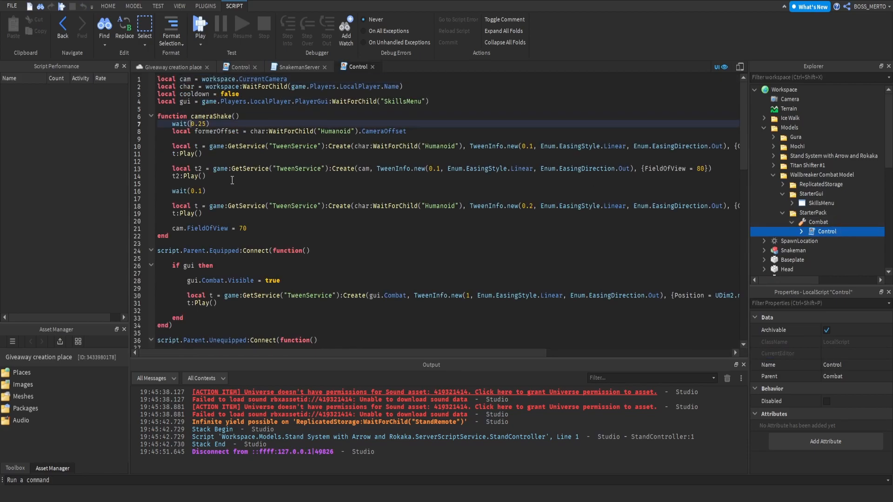
- Copy the gui.Combat tween and its t:Play() call from the Combat script's Equipped handler into the Snakeman Control script's Equipped handler
click(185, 181)
drag(185, 181, 224, 191)
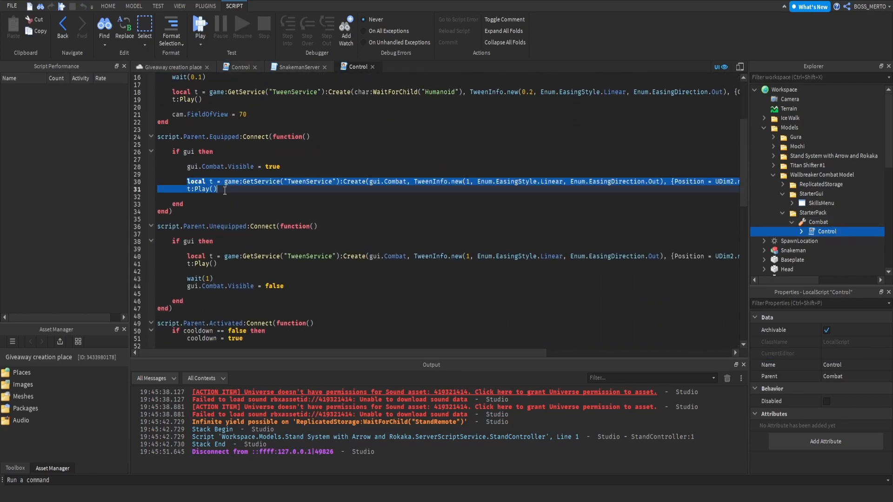
key(ctrl+c)
click(295, 69)
click(235, 66)
mouse_move(171, 103)
mouse_down()
mouse_move(197, 110)
mouse_move(172, 109)
mouse_up()
click(198, 110)
key(ctrl+v)
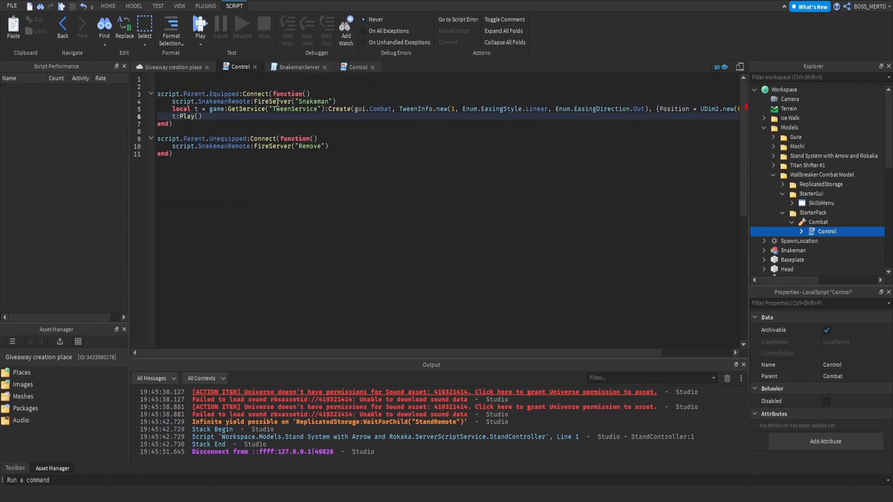
- Copy the Combat script's Unequipped tween, wait(1) and gui.Combat.Visible = false lines into the Snakeman Control script's Unequipped handler
click(351, 67)
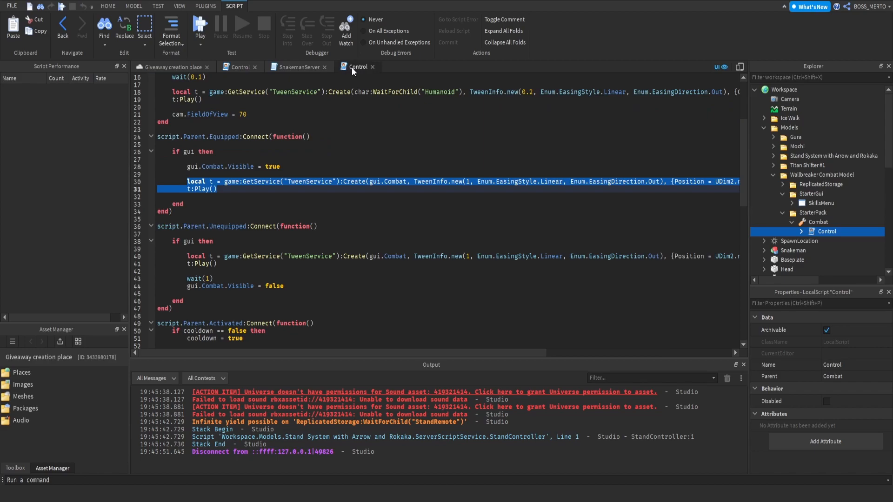
drag(188, 234, 284, 264)
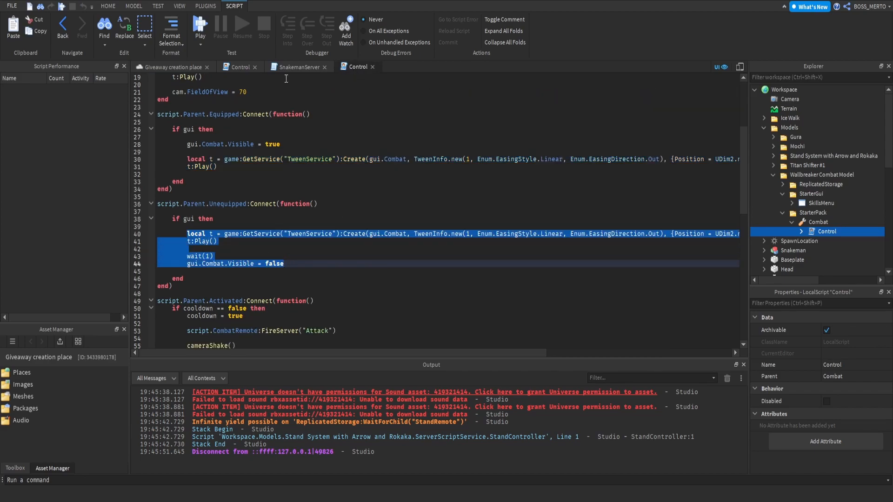
click(275, 68)
click(234, 67)
click(344, 146)
key(Return)
key(ctrl+v)
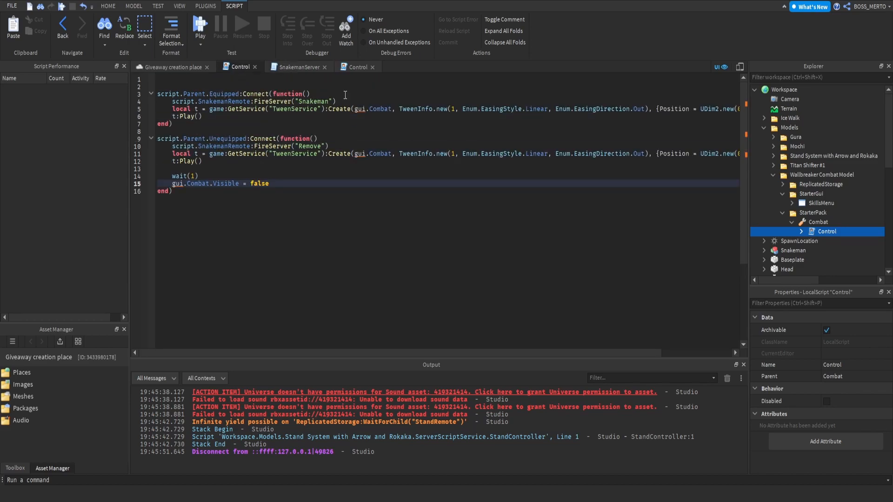
- Copy the local gui declaration that waits for SkillsMenu in PlayerGui to the first line of the Snakeman Control script
click(356, 67)
scroll(242, 122, up, 6)
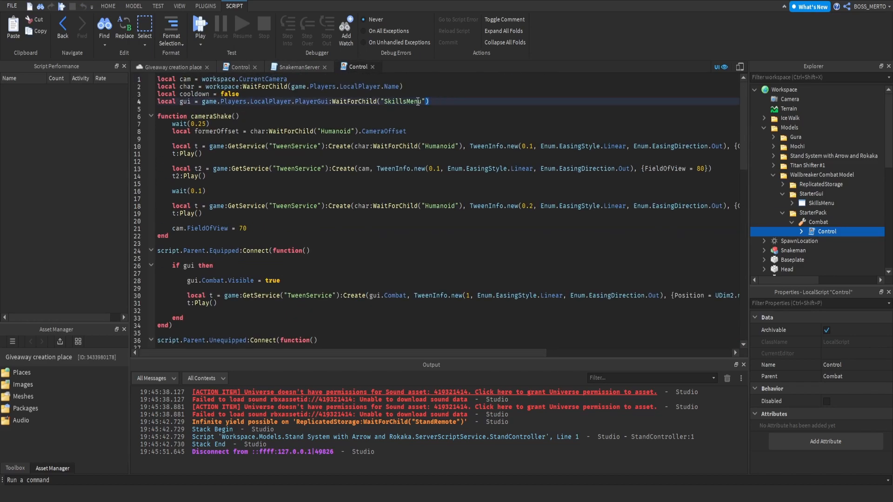
triple_click(378, 101)
click(237, 67)
click(186, 87)
click(172, 79)
key(ctrl+v)
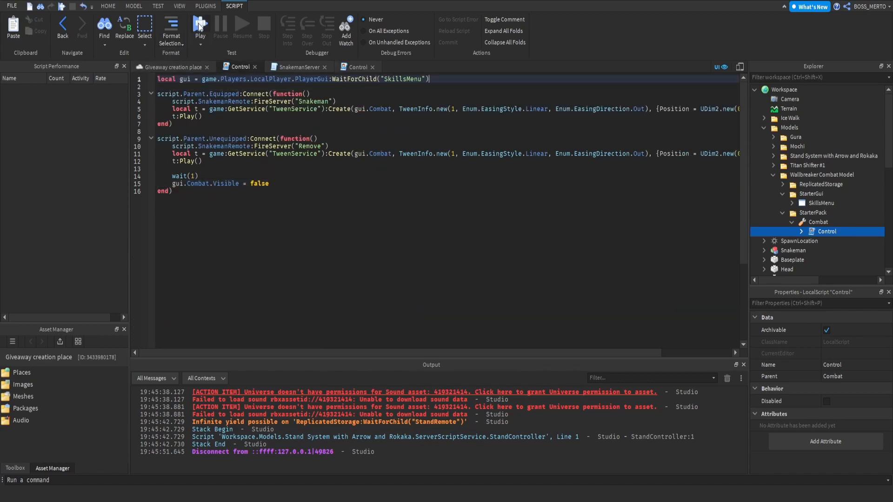
- Playtest equipping and unequipping the Snakeman tool to check the skills menu, and stop the test
click(199, 26)
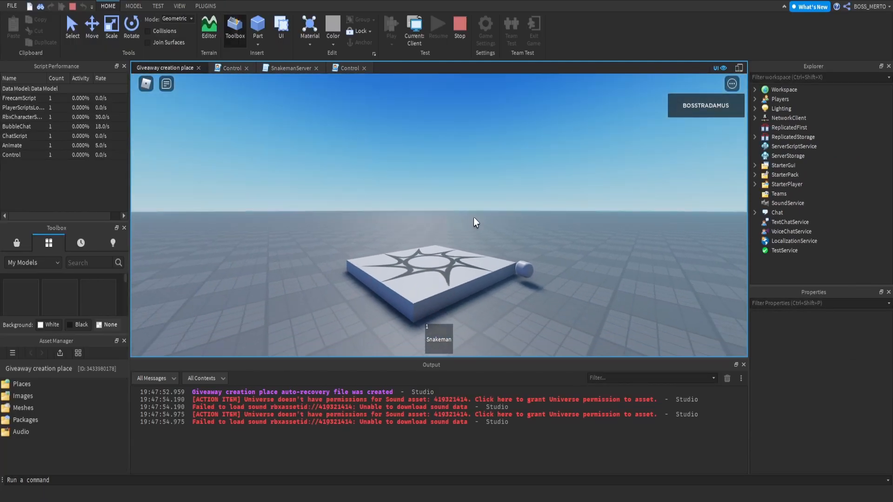
key(s)
key(1)
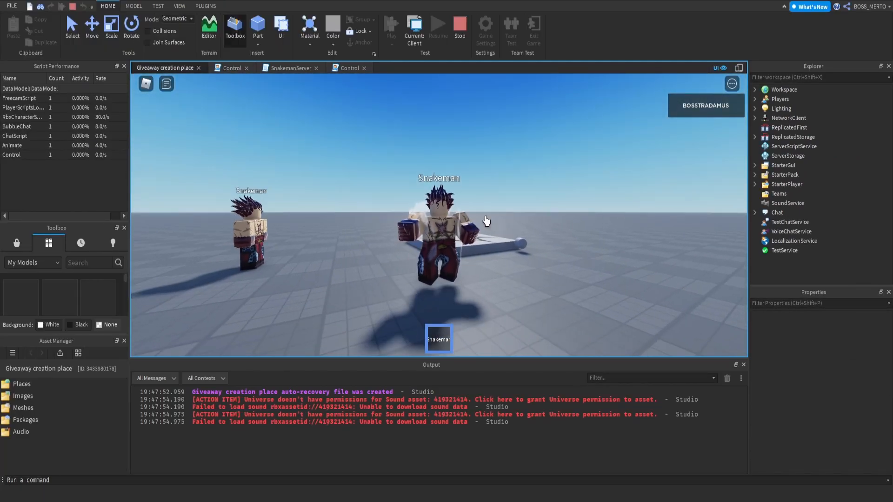
right_drag(486, 222, 504, 244)
key(s)
scroll(496, 246, down, 2)
scroll(502, 248, up, 2)
scroll(504, 247, down, 2)
scroll(504, 244, up, 3)
scroll(504, 244, up, 2)
scroll(504, 244, down, 2)
scroll(504, 243, down, 2)
key(1)
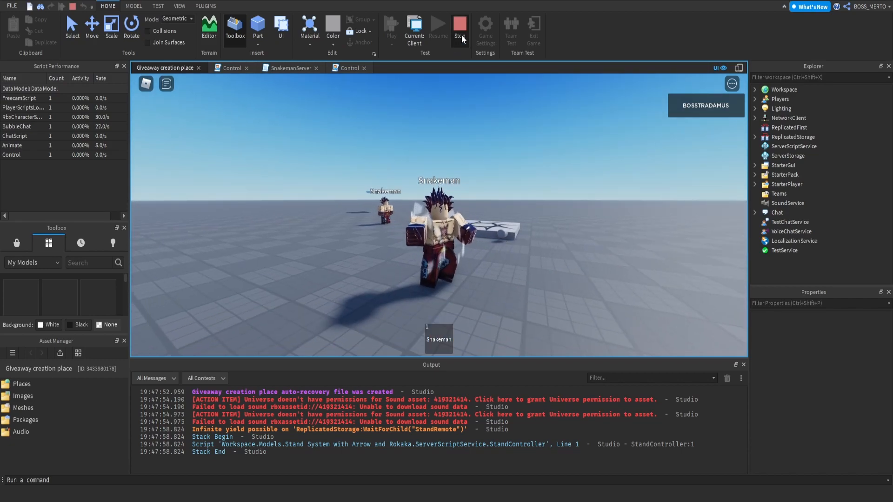
click(460, 36)
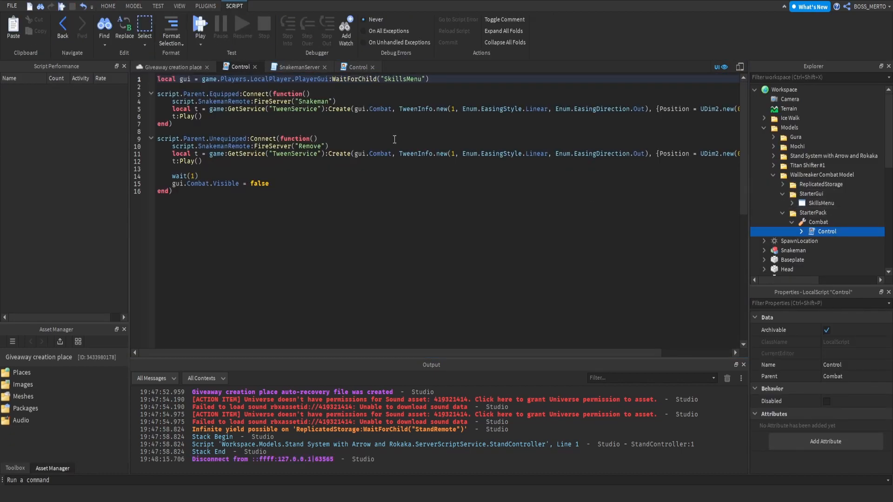
- Copy the gui.Combat.Visible = true line from the Combat script into the Snakeman Control script's Equipped handler, above the tween
click(302, 67)
click(358, 67)
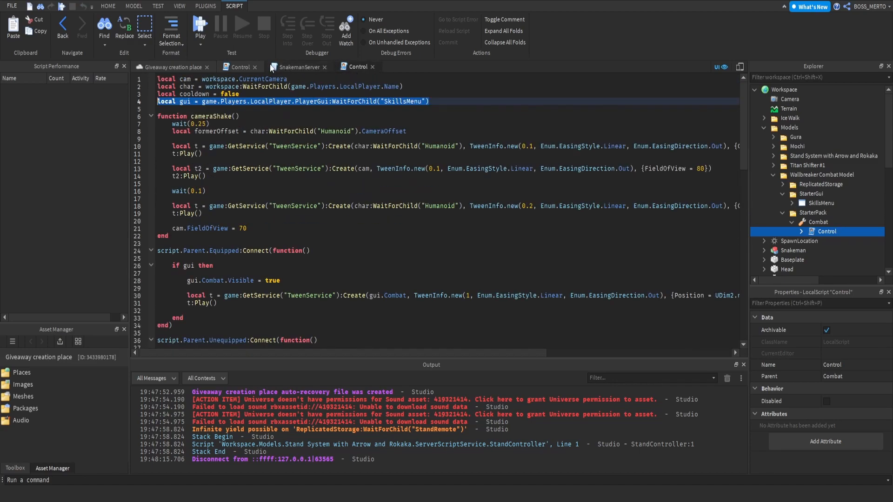
click(339, 183)
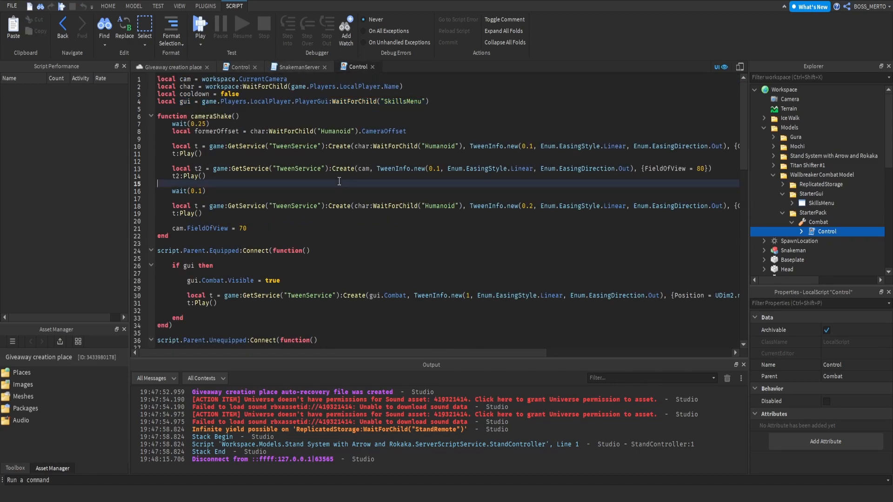
scroll(339, 181, down, 1)
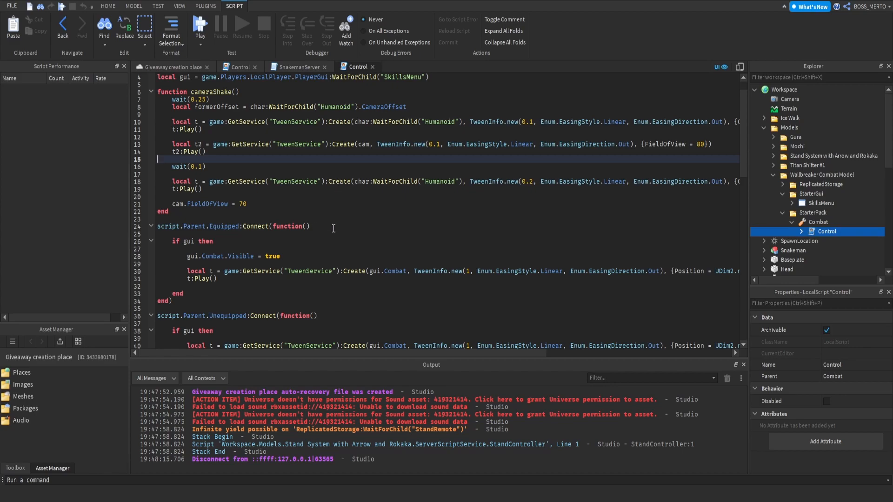
drag(187, 257, 292, 255)
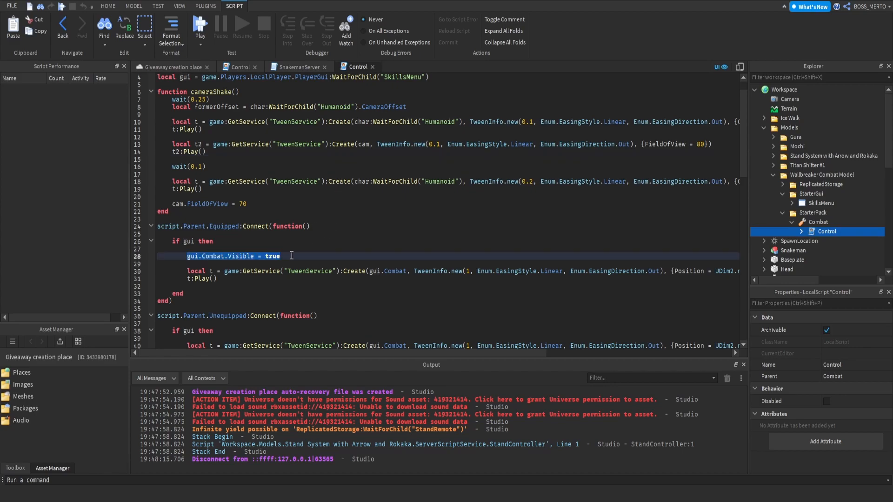
click(305, 66)
click(237, 66)
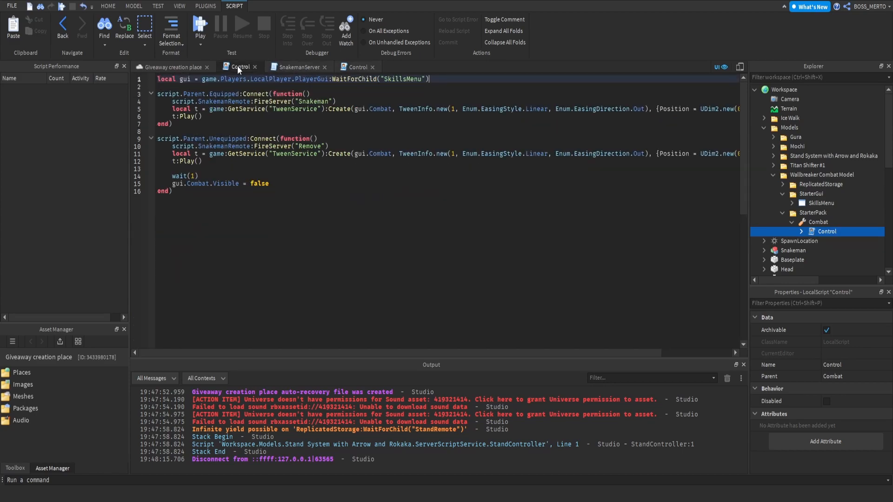
click(170, 109)
key(ctrl+v)
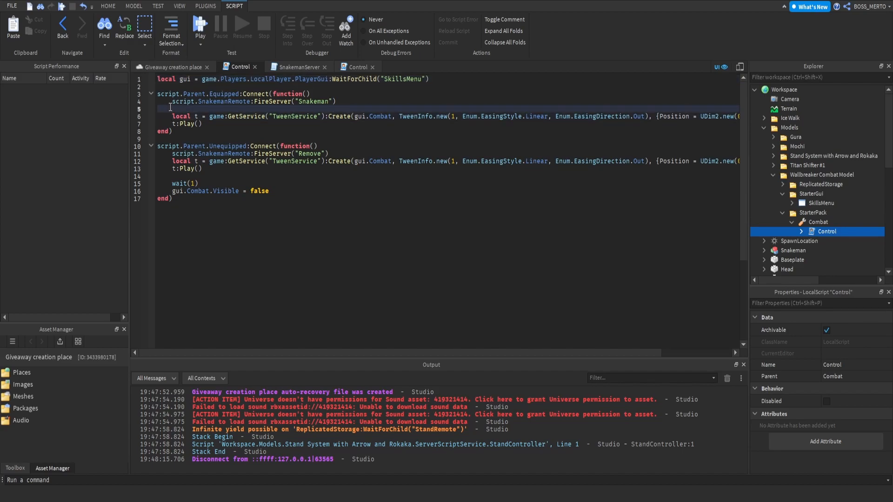
- Playtest with the Snakeman tool equipped, moving the character around to check the skills menu, and stop the test
click(200, 22)
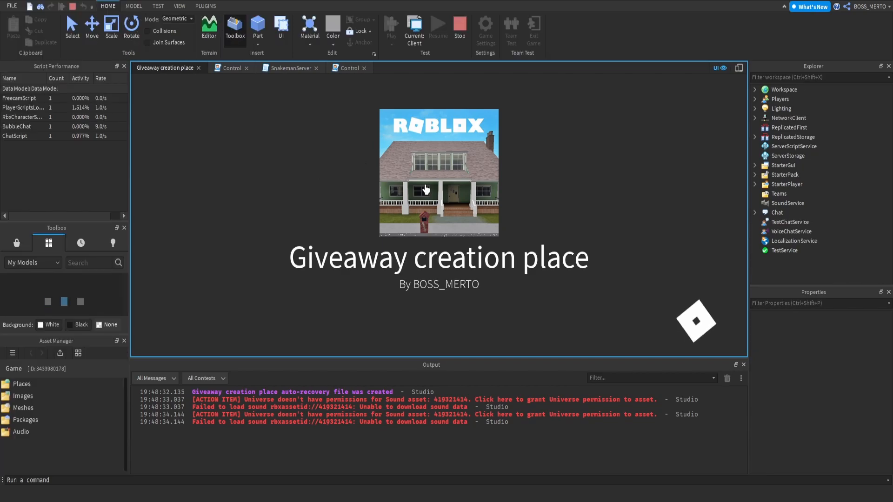
key(1)
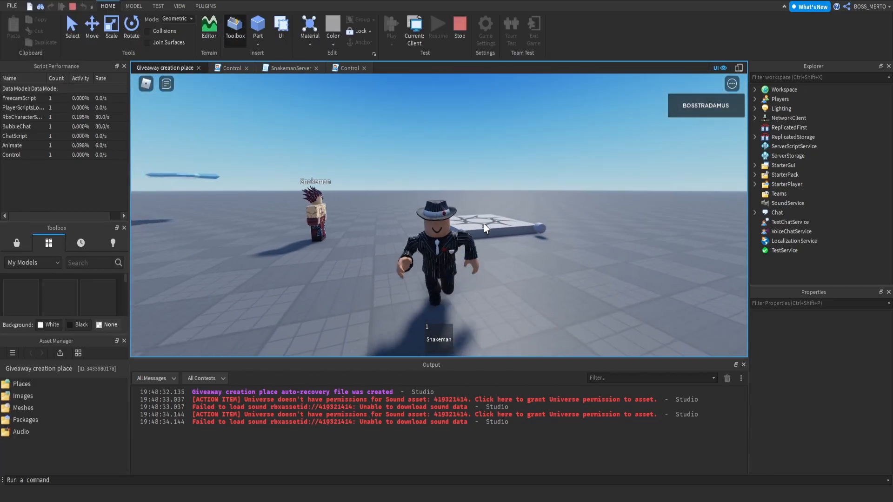
right_drag(485, 230, 485, 229)
key(s)
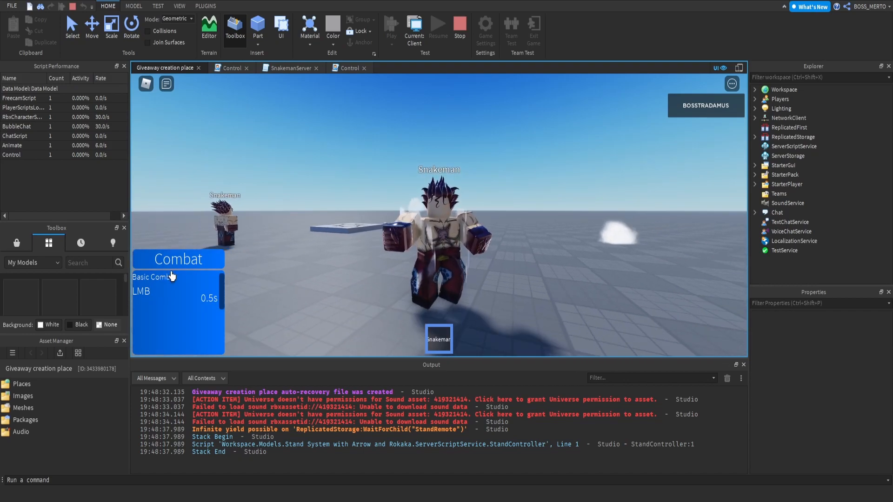
right_drag(497, 191, 498, 190)
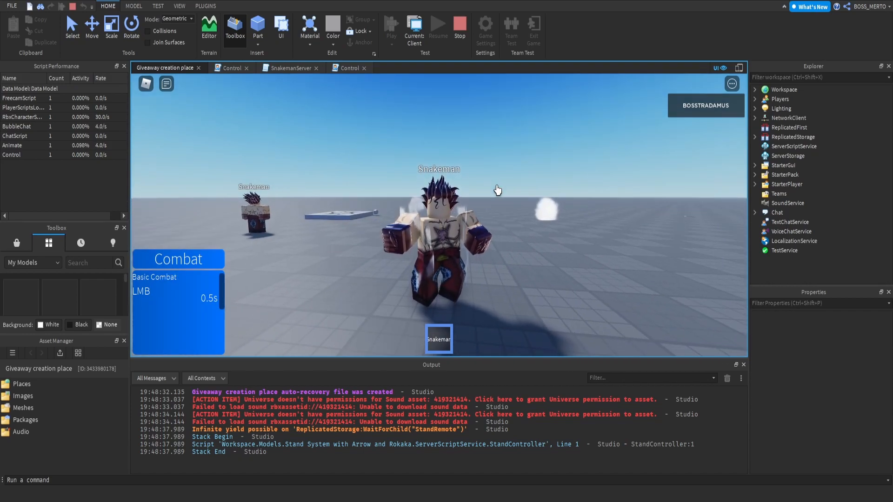
key(s)
key(a)
key(s)
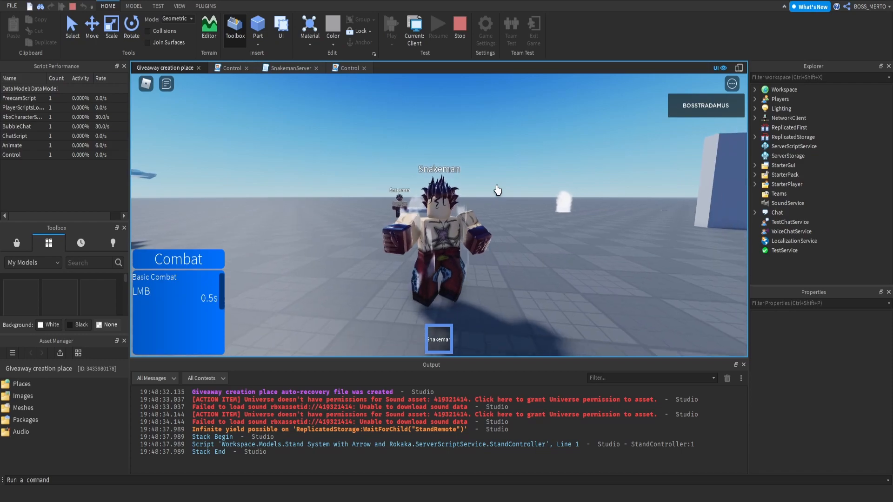
right_drag(498, 190, 498, 190)
key(w)
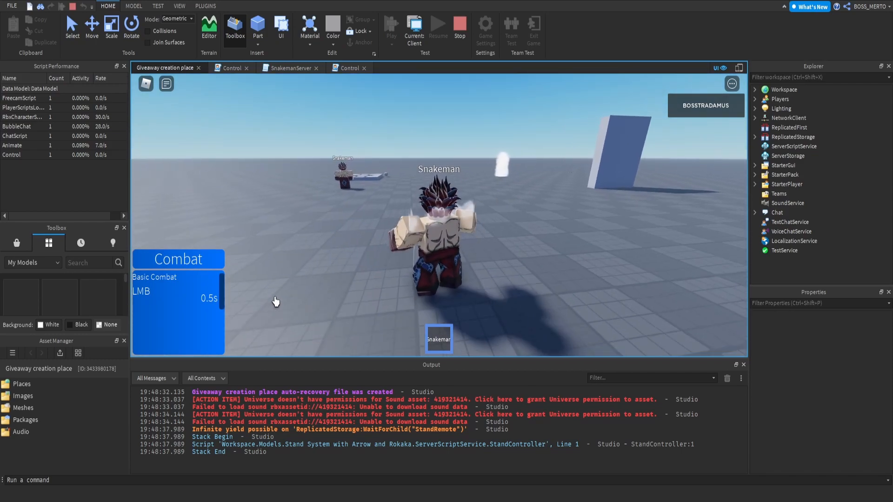
key(w)
right_drag(317, 196, 317, 195)
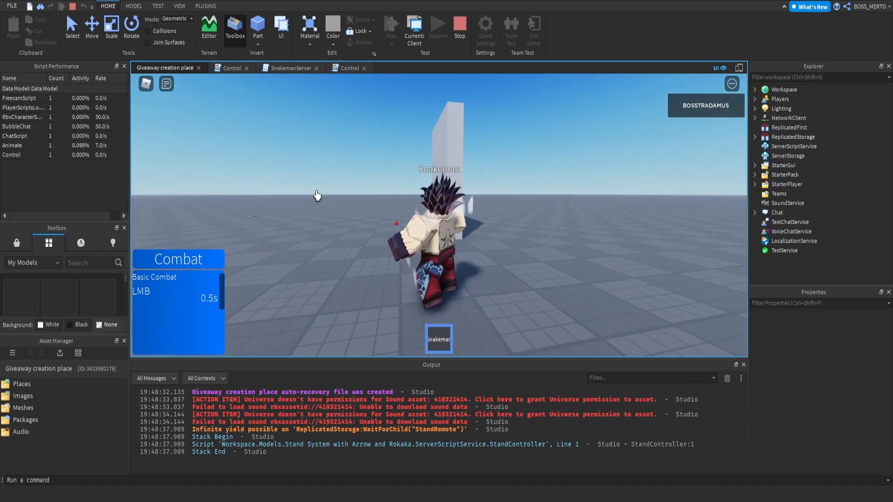
key(s)
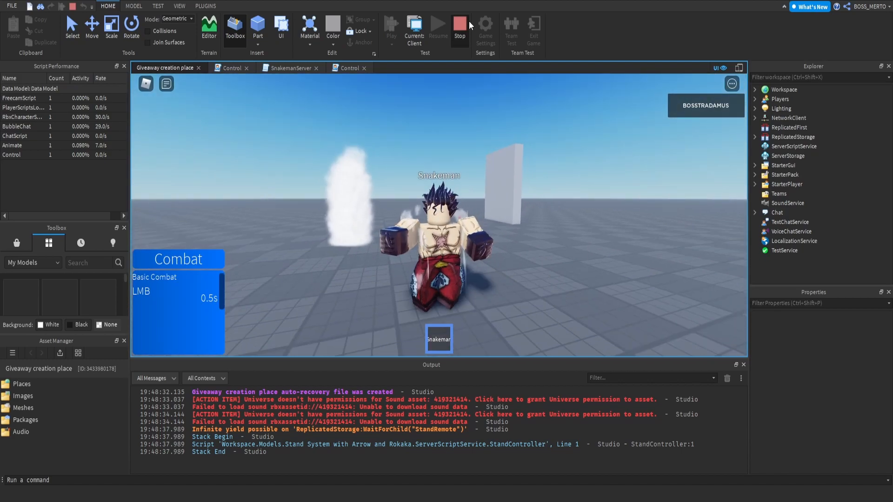
key(shift+F5)
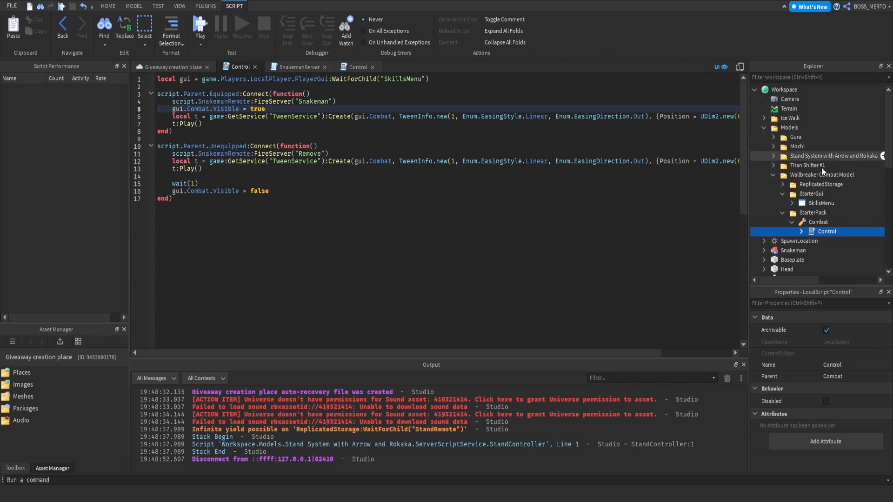
- Set the text of the SkillName label in the StarterGui SkillsMenu's Upper frame to Snakeman
click(783, 213)
click(774, 176)
click(763, 127)
scroll(789, 153, down, 3)
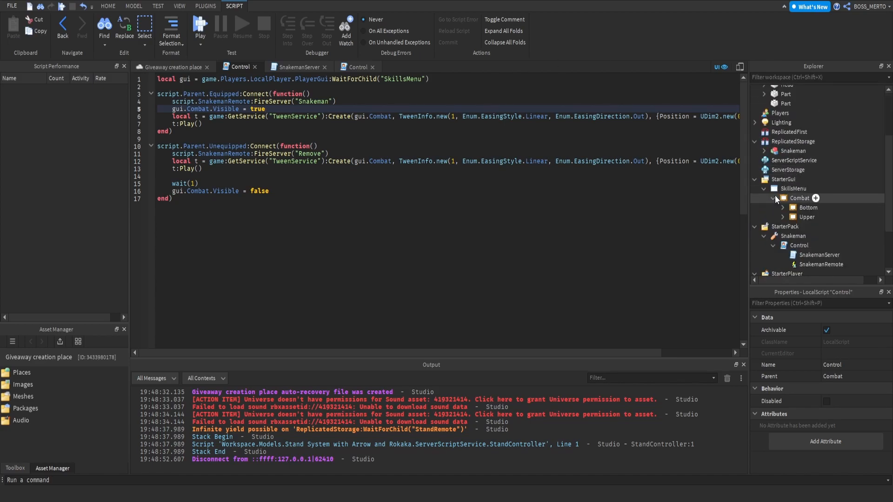
click(786, 217)
click(783, 218)
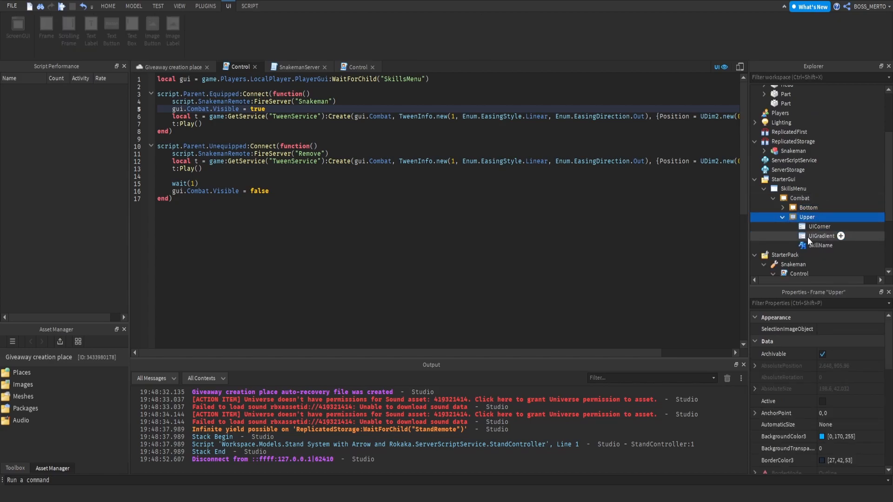
click(819, 245)
scroll(839, 362, down, 5)
scroll(864, 334, down, 3)
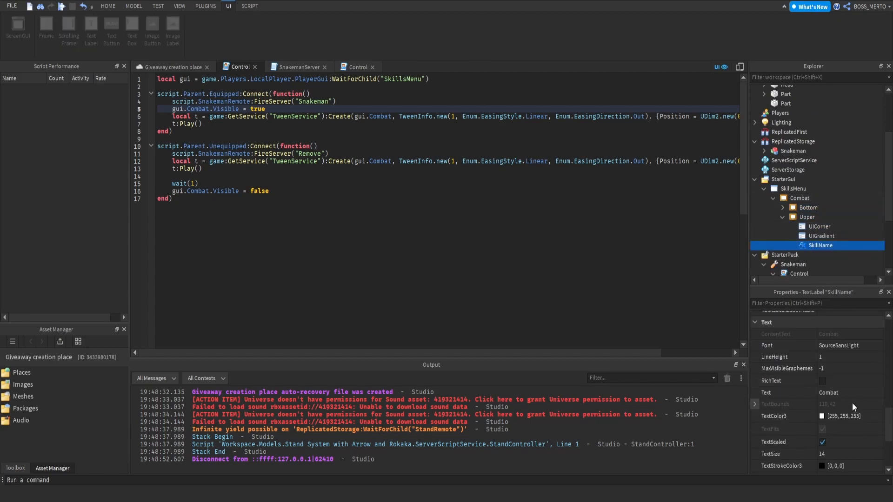
click(851, 393)
key(BackSpace)
text(S)
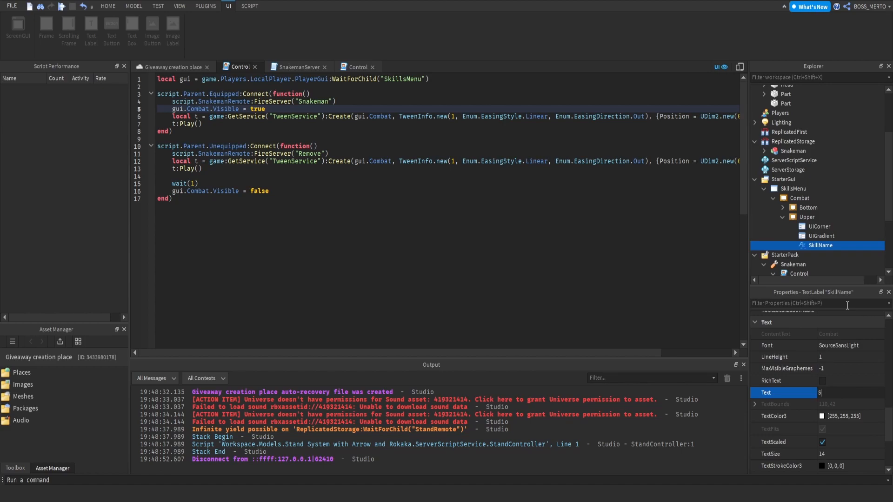
text(nakeman)
key(Return)
- Rename the BasicCombat frame inside the Bottom frame's ScrollingFrame as JetCulverin
click(782, 217)
click(782, 208)
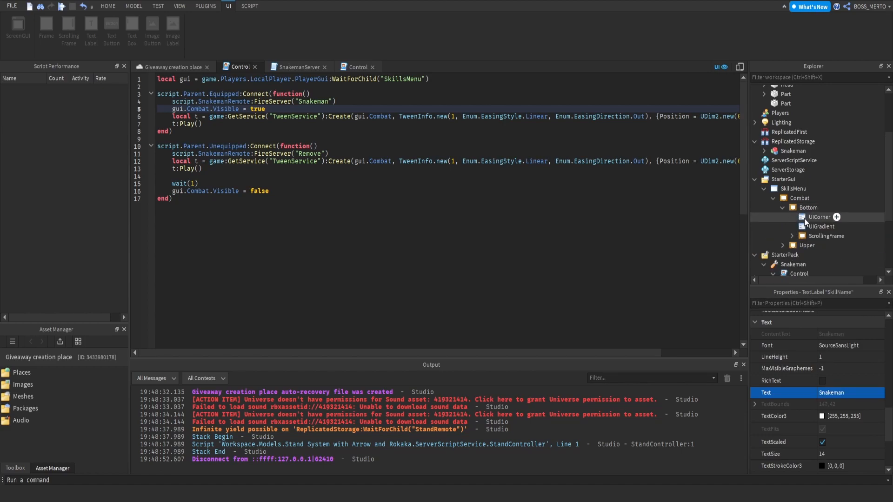
click(792, 236)
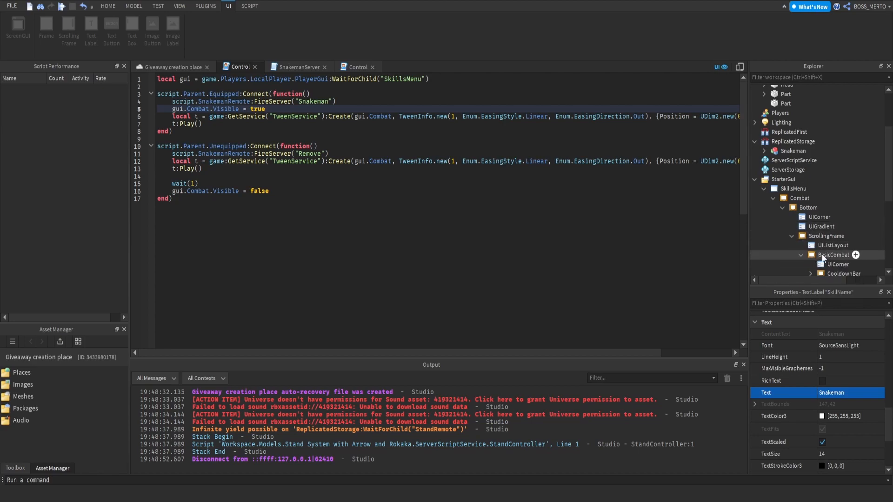
double_click(821, 254)
scroll(826, 223, down, 2)
click(828, 202)
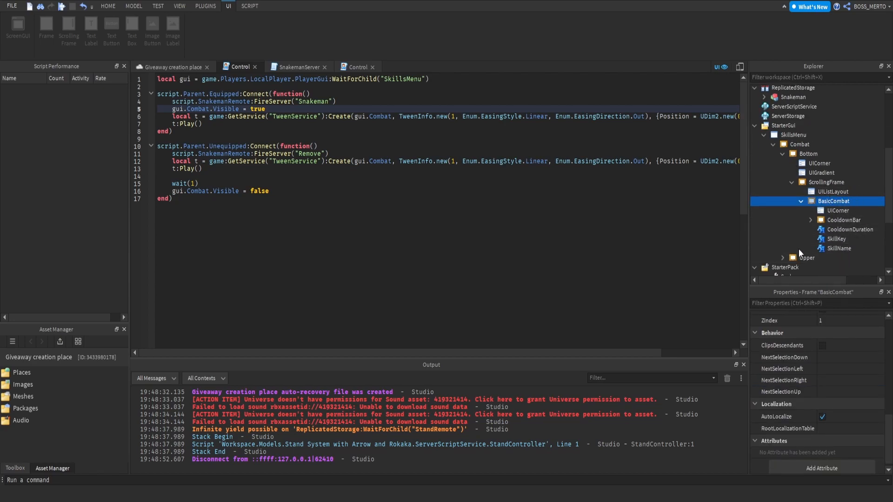
text(J)
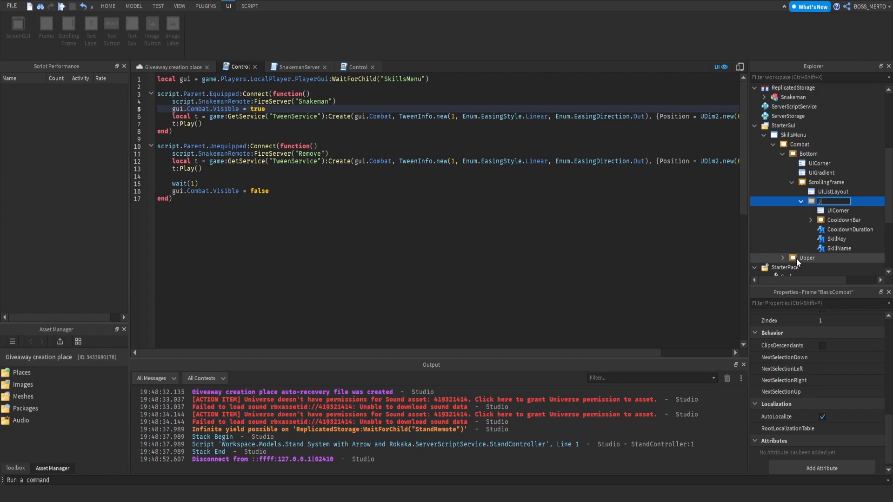
text(etCulverin)
key(Return)
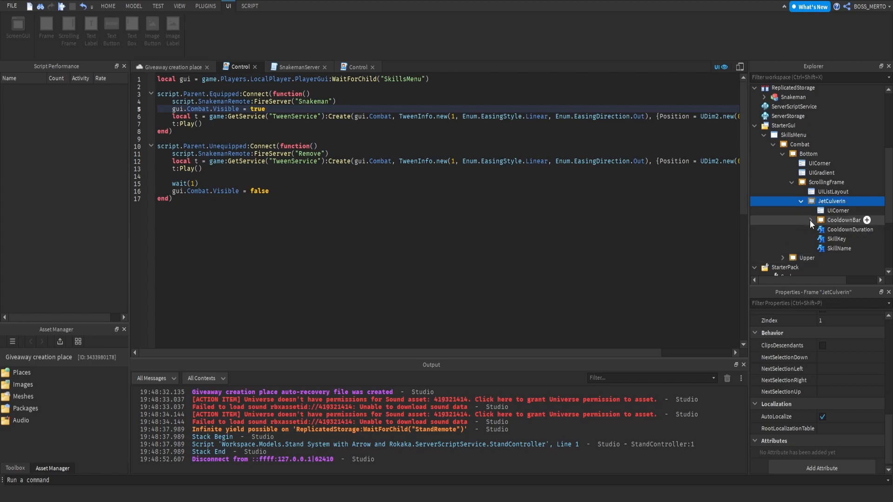
- Examine the JetCulverin frame's cooldown elements and the Wallbreaker Combat Model's ReplicatedStorage folder
click(846, 220)
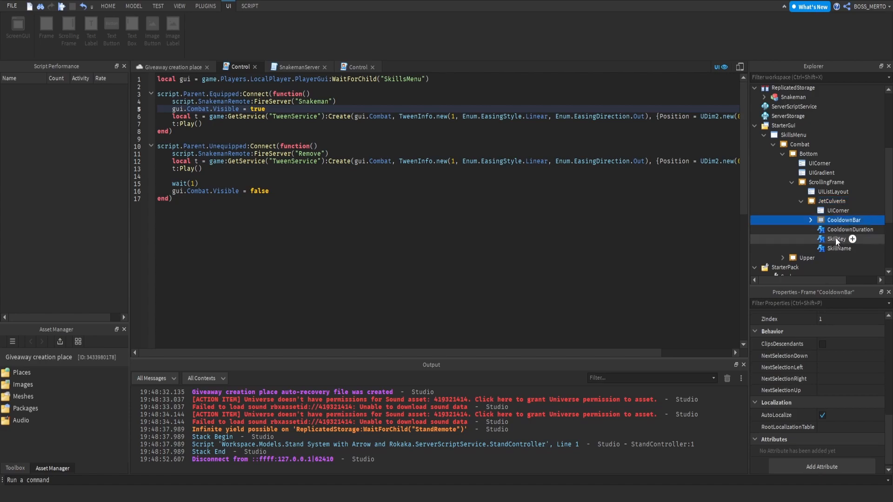
click(836, 230)
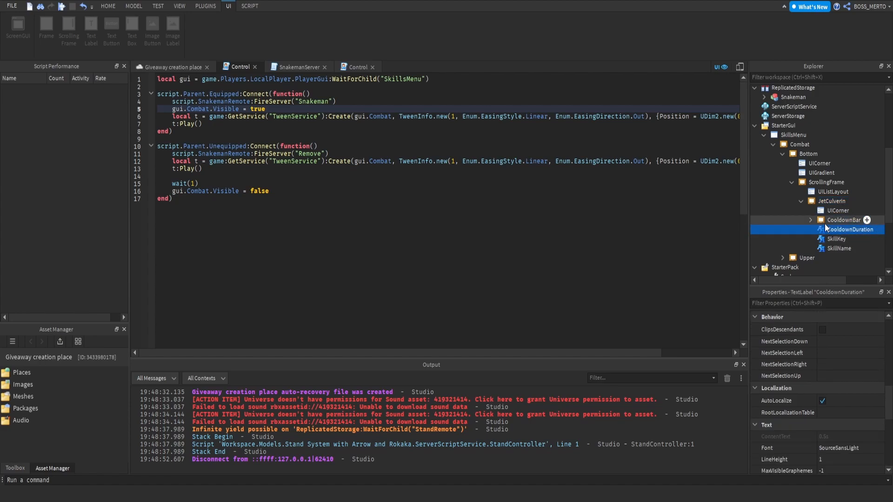
scroll(824, 219, up, 5)
click(764, 128)
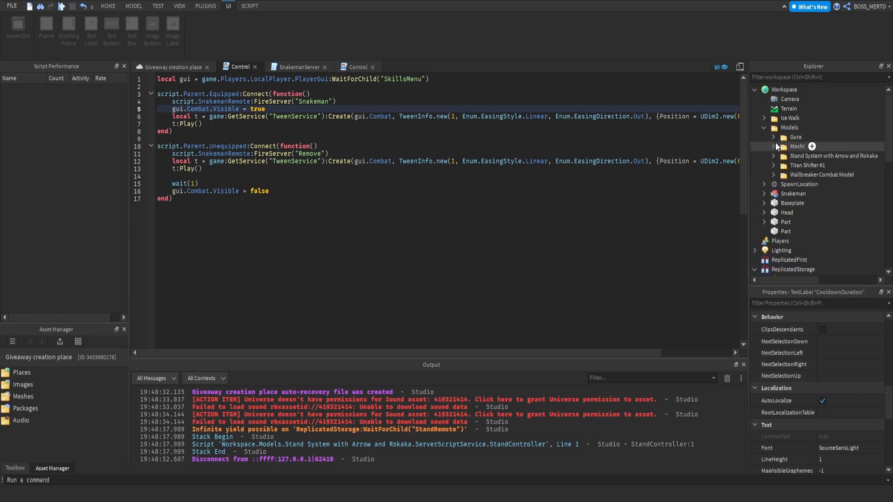
click(772, 175)
click(781, 182)
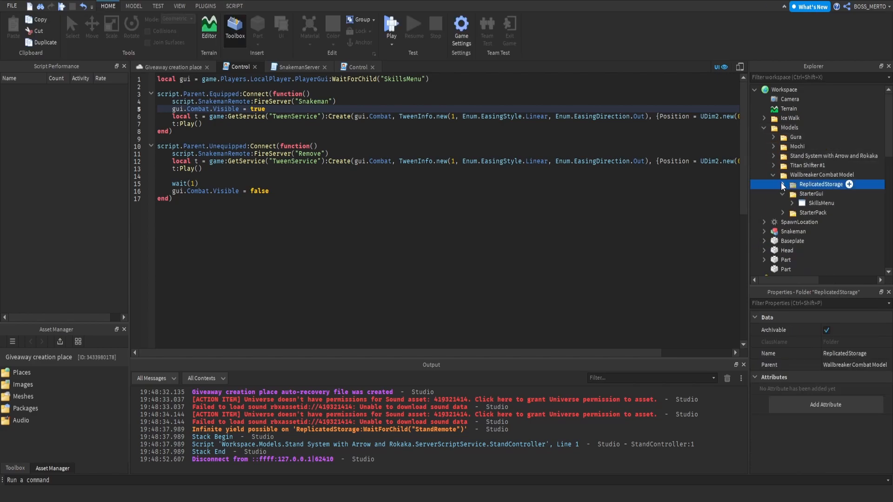
click(782, 184)
scroll(773, 171, down, 10)
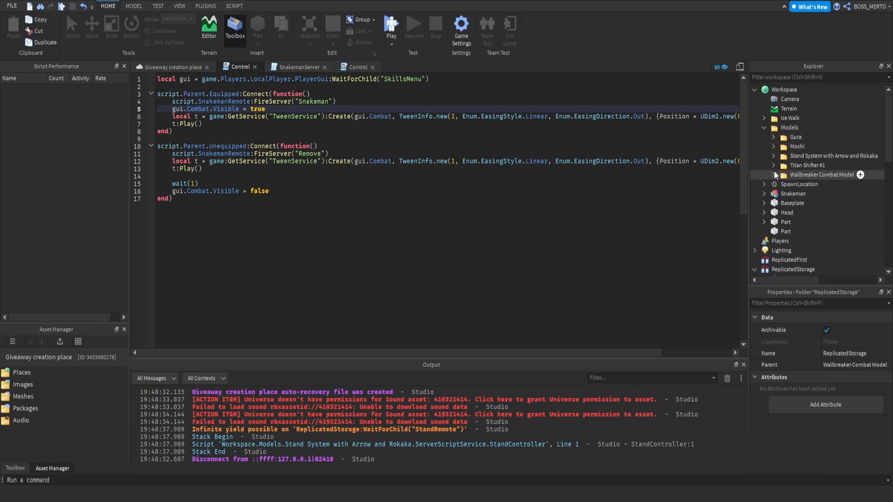
scroll(785, 161, down, 3)
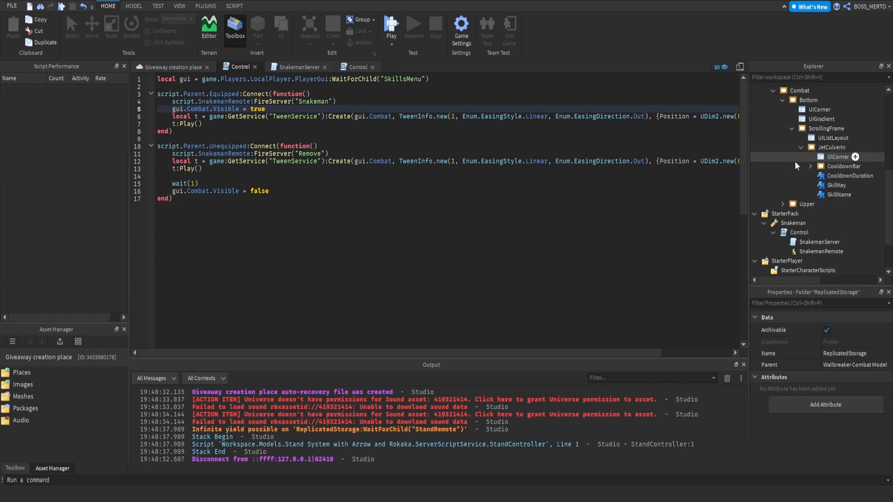
click(821, 177)
scroll(833, 355, down, 10)
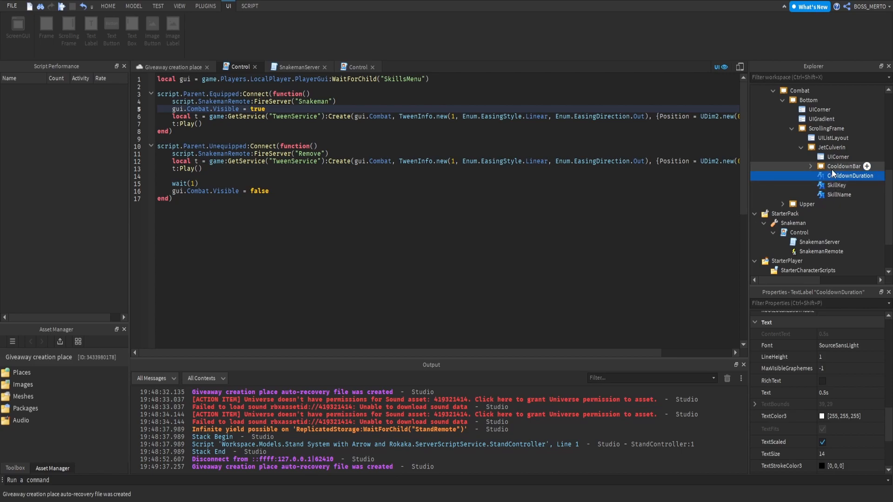
click(831, 157)
click(819, 148)
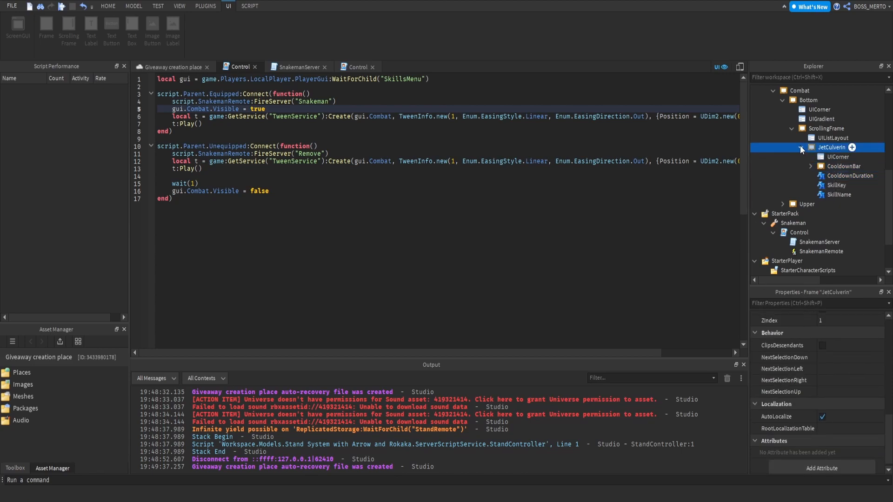
click(822, 167)
click(809, 166)
click(809, 166)
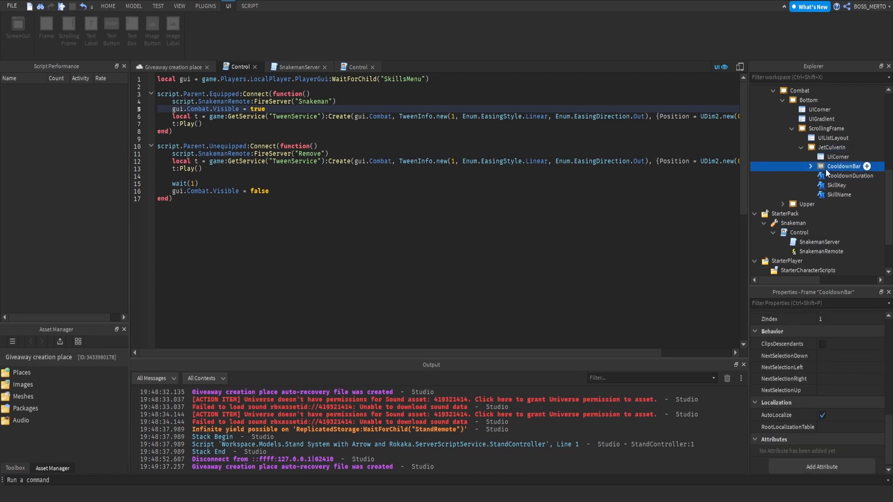
- Set the text of the JetCulverin frame's CooldownDuration label to 2s
click(837, 175)
scroll(860, 358, down, 3)
scroll(849, 371, down, 1)
click(832, 421)
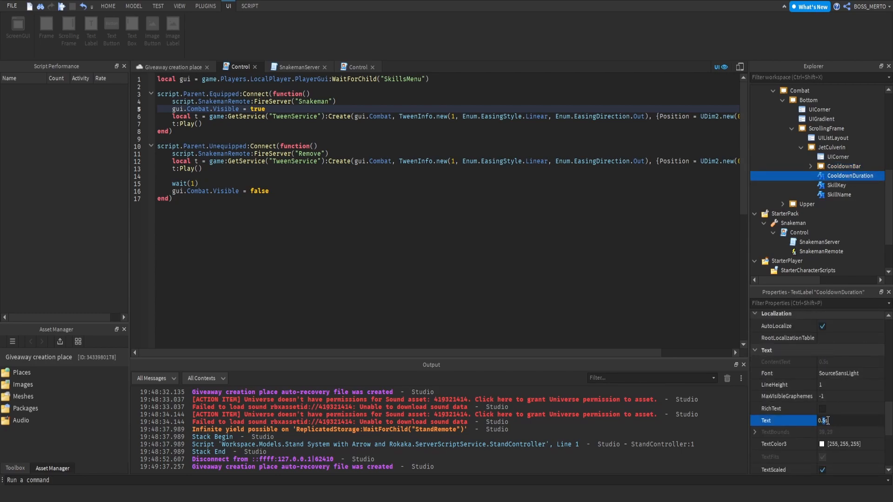
key(BackSpace)
key(BackSpace)
key(BackSpace)
text(2)
key(Return)
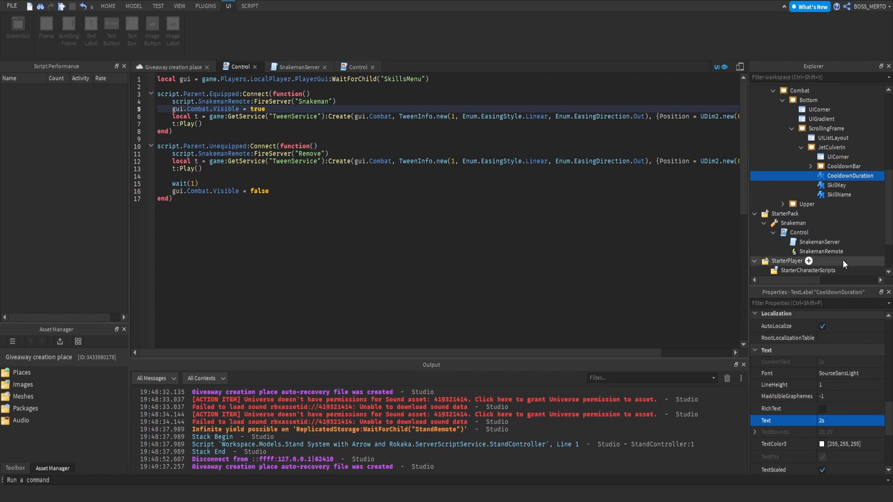
- Set the JetCulverin frame's SkillKey label text to Q and its SkillName label text to Jet Culverin
click(833, 185)
click(839, 422)
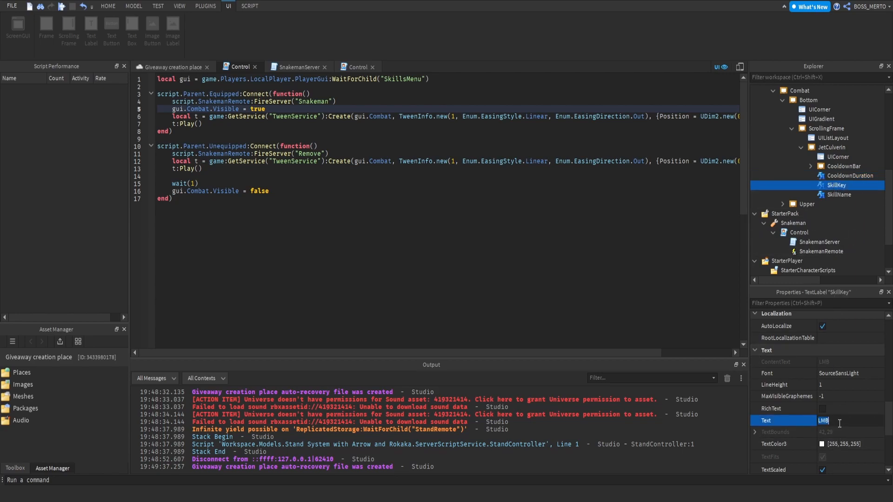
click(837, 195)
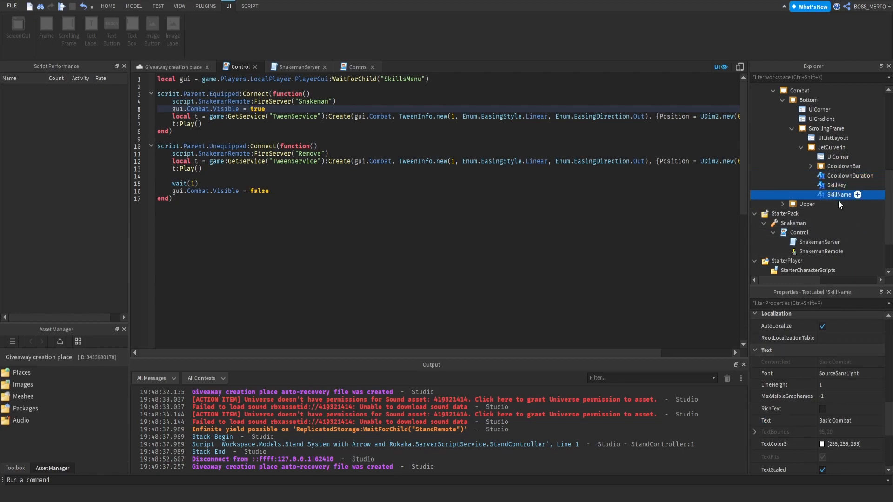
click(845, 421)
text(Jet)
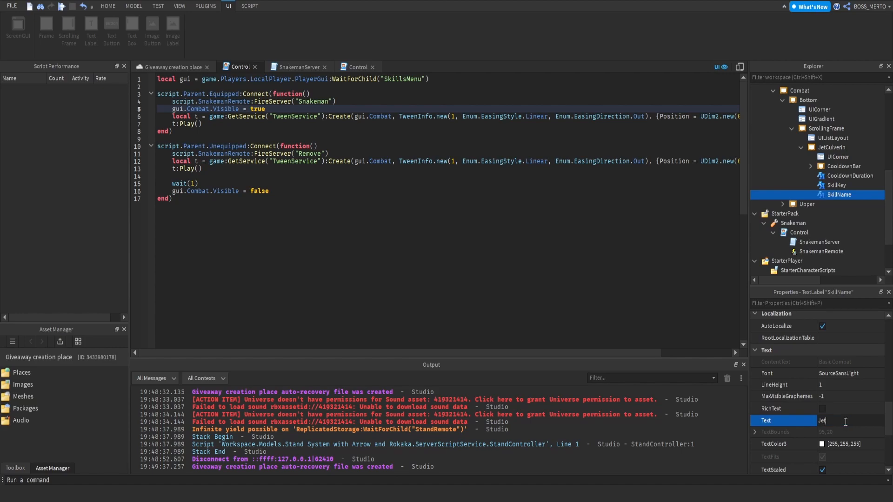
text( Culverin)
key(Return)
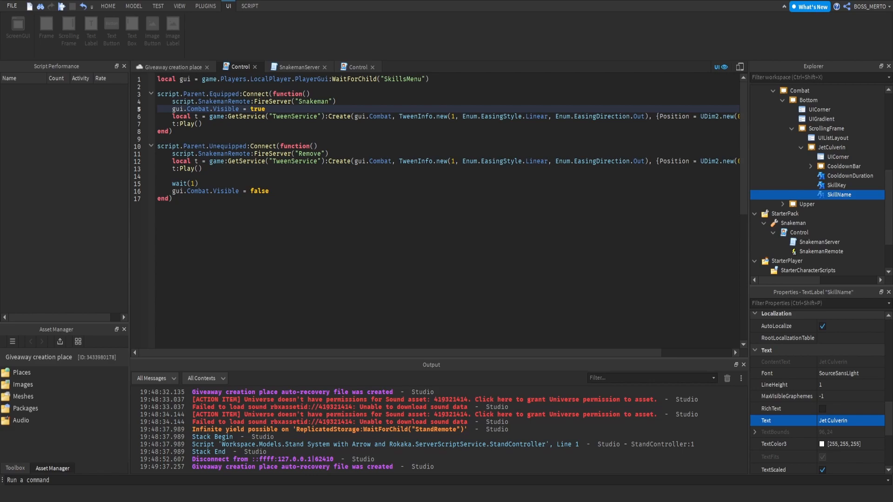
- Duplicate the JetCulverin frame inside the ScrollingFrame and rename the copy as BlackMamba
click(171, 67)
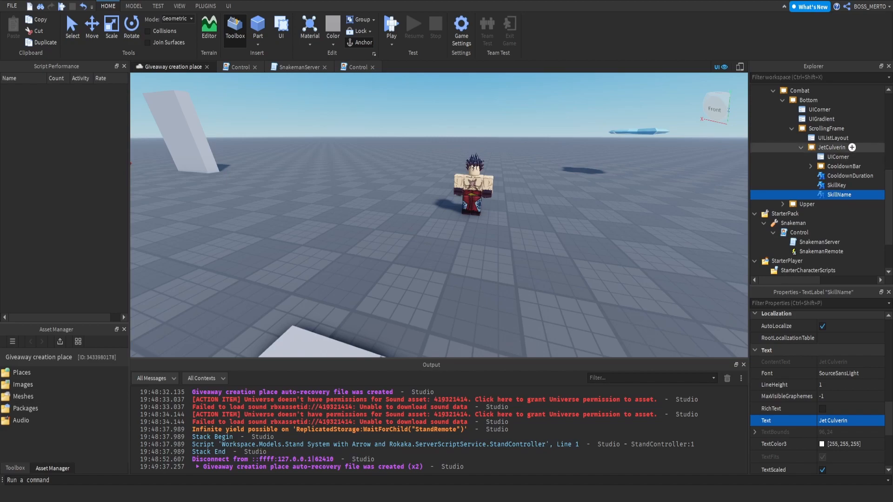
click(831, 146)
key(ctrl+d)
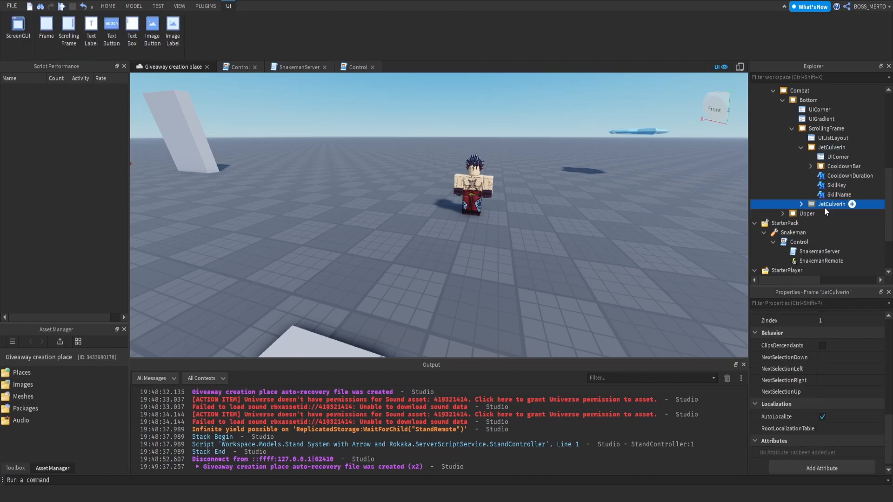
key(F2)
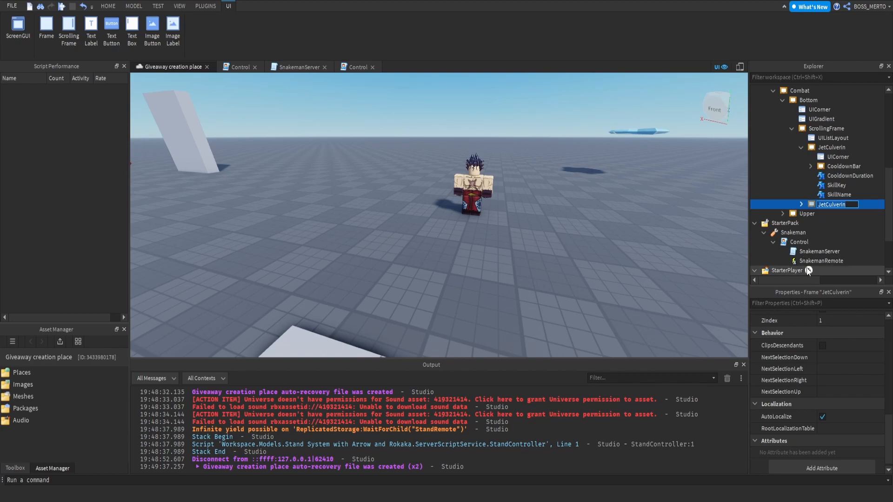
text(BlackMamba)
key(Return)
- Set the BlackMamba frame's SkillKey label text to E and its SkillName label text to Black Mamba
click(800, 204)
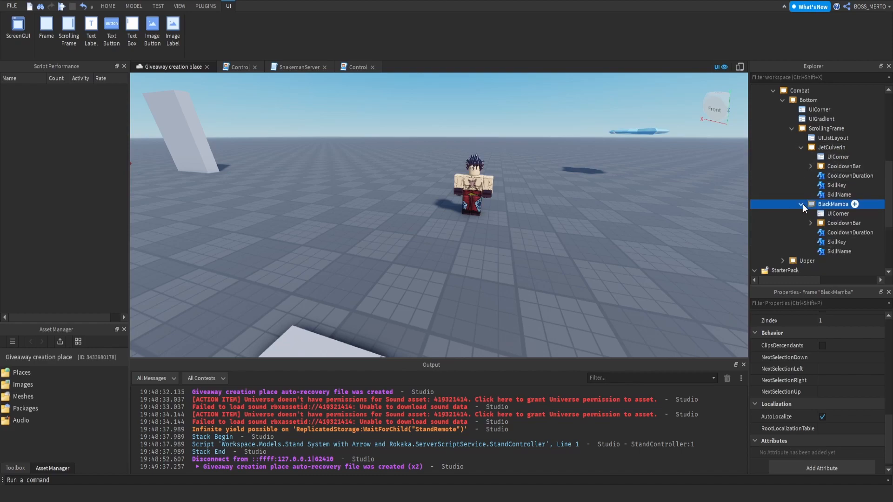
click(840, 241)
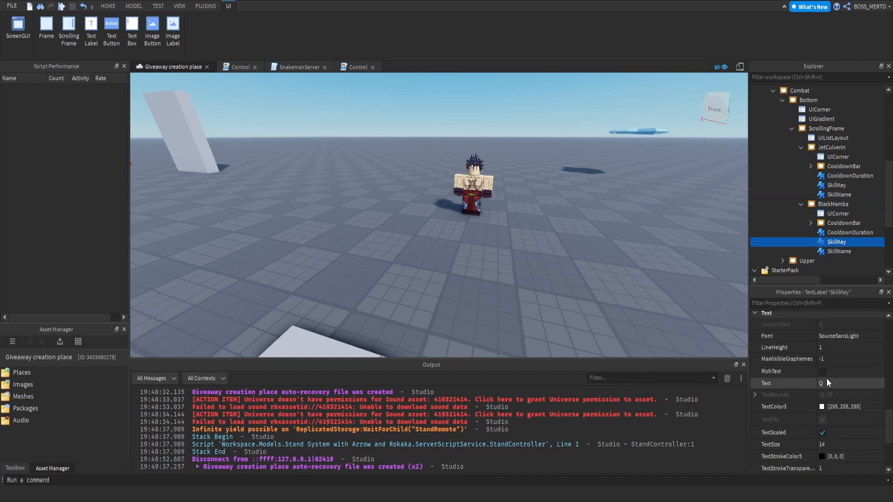
click(836, 251)
click(837, 383)
text(Black Mam)
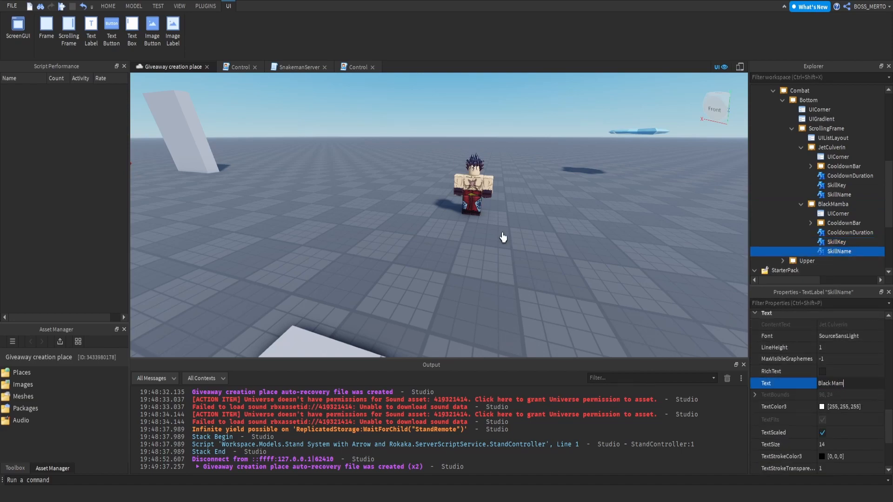
text(ba)
key(Return)
- Set the BlackMamba frame's CooldownDuration label text to 4s and collapse both skill frames
click(837, 233)
click(839, 383)
text(4)
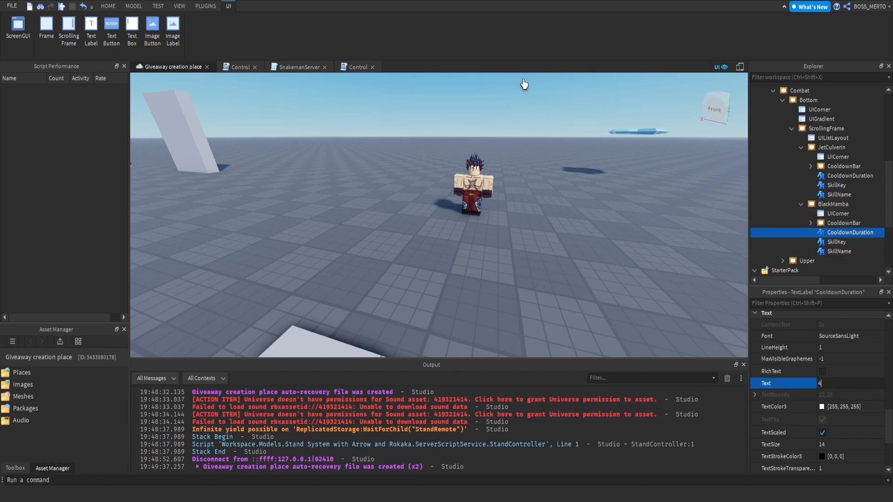
text(s)
key(Return)
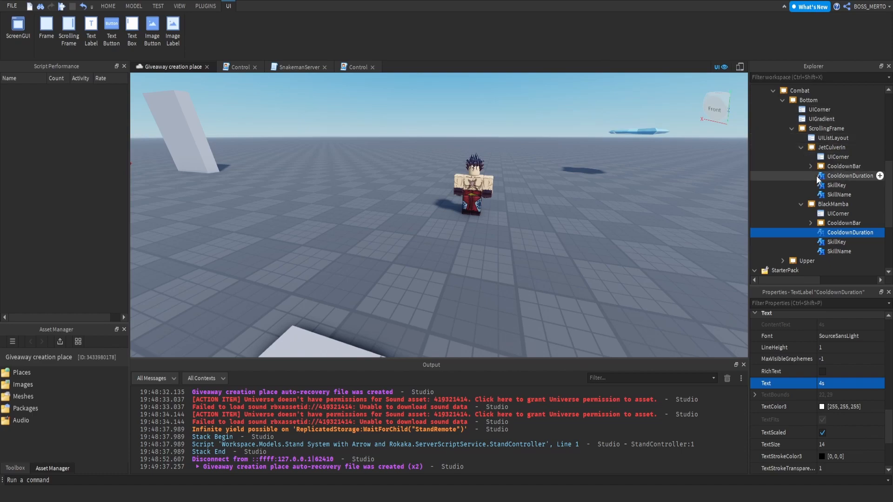
click(801, 204)
click(801, 147)
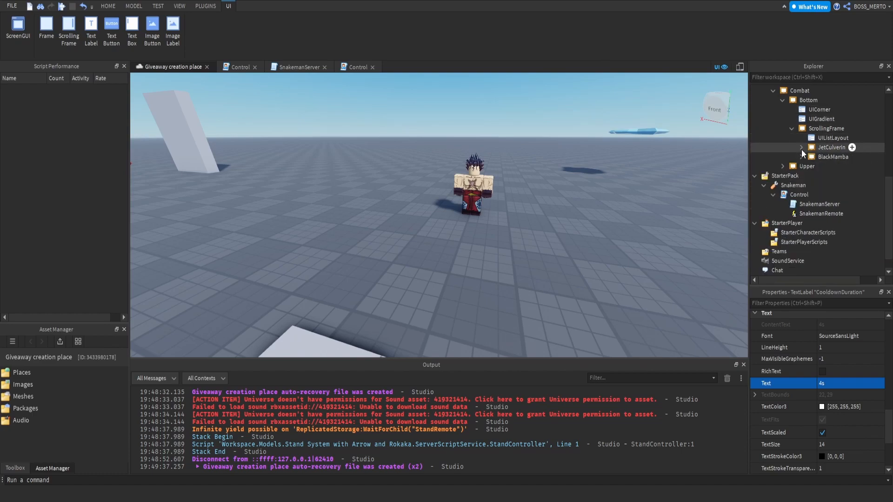
- Duplicate the BlackMamba frame and rename the copy as KingCobra
click(824, 157)
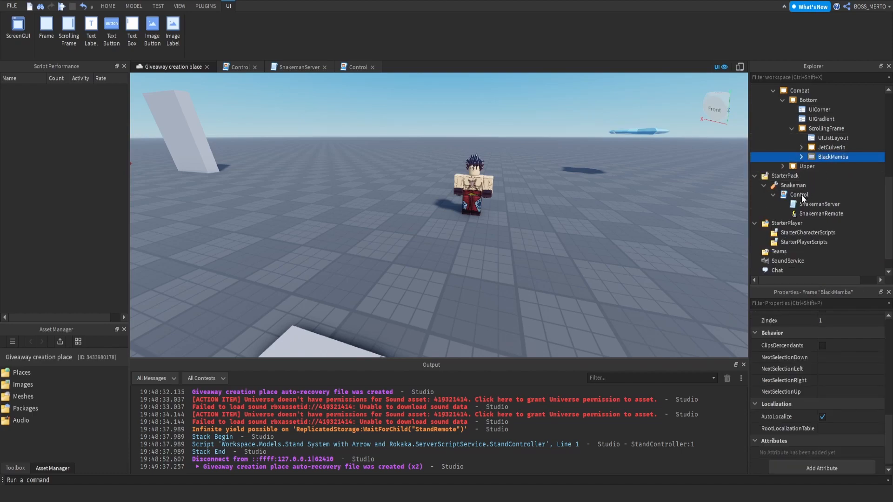
key(ctrl+d)
key(F2)
text(KingCobra)
key(Return)
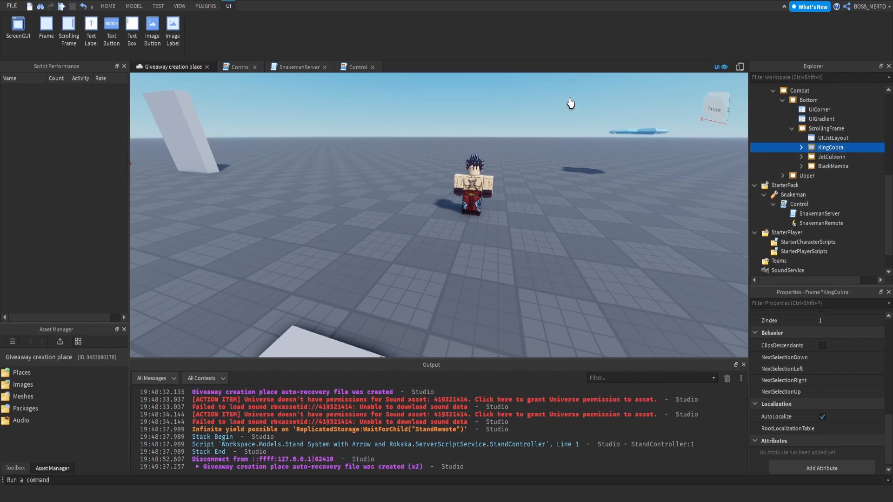
- Set the text of the KingCobra frame's SkillName label to King Cobra
click(800, 147)
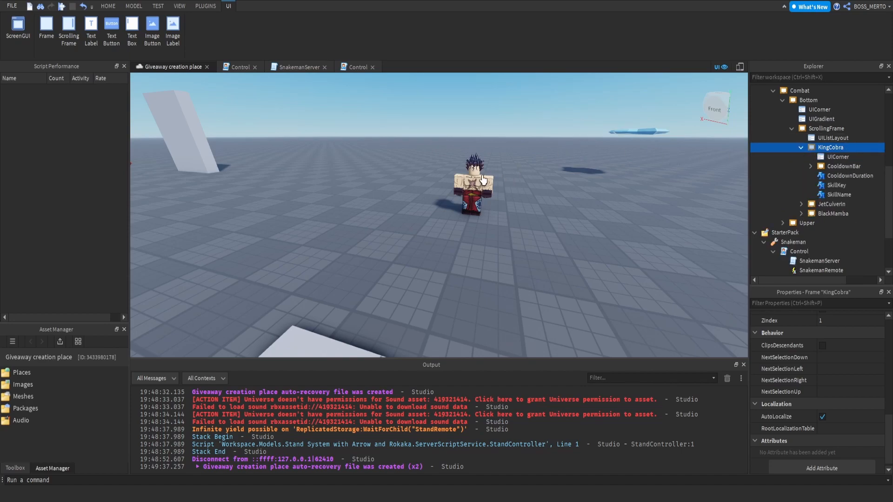
click(829, 194)
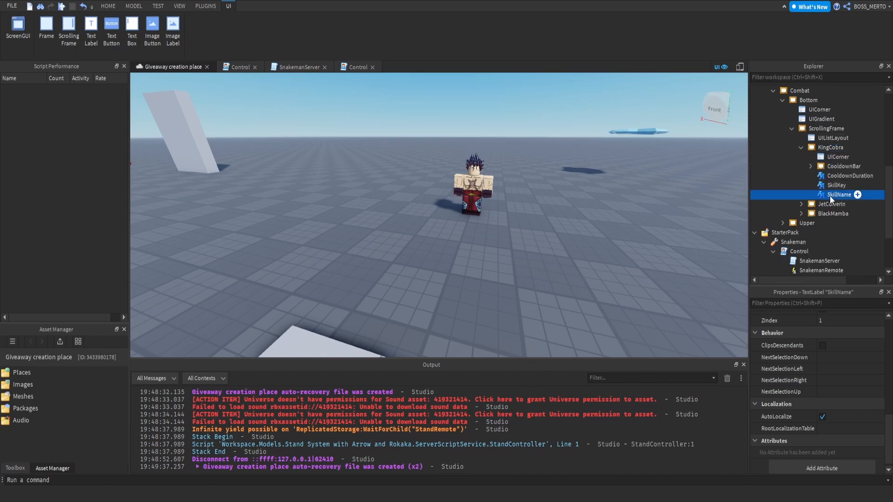
scroll(862, 381, down, 1)
click(838, 460)
text(King Cobra)
key(Return)
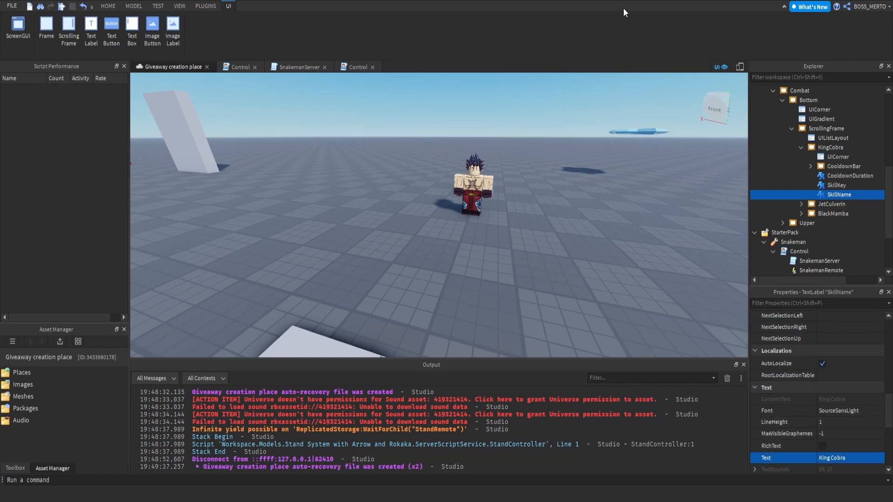
- Set the KingCobra frame's SkillKey label text to R and its CooldownDuration label text to 5s
click(828, 185)
click(820, 456)
text(R)
key(Return)
click(829, 176)
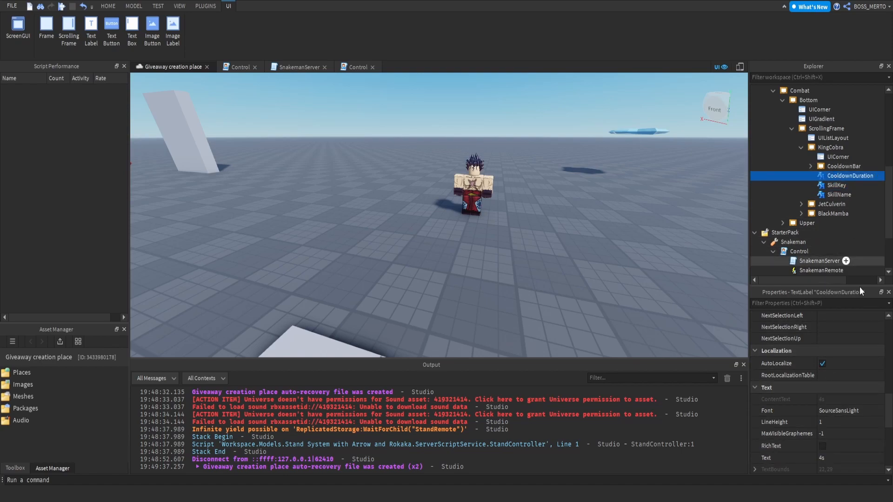
click(833, 462)
key(BackSpace)
key(BackSpace)
text(5s)
key(Return)
- Playtest the place, equipping and unequipping the Snakeman tool to check the transformation and skills menu, and stop the test
right_drag(523, 155, 523, 148)
click(523, 149)
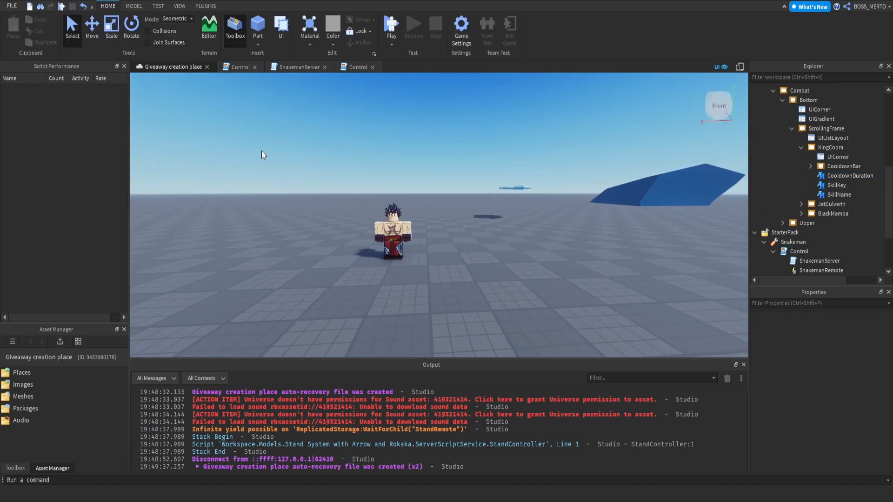
click(64, 6)
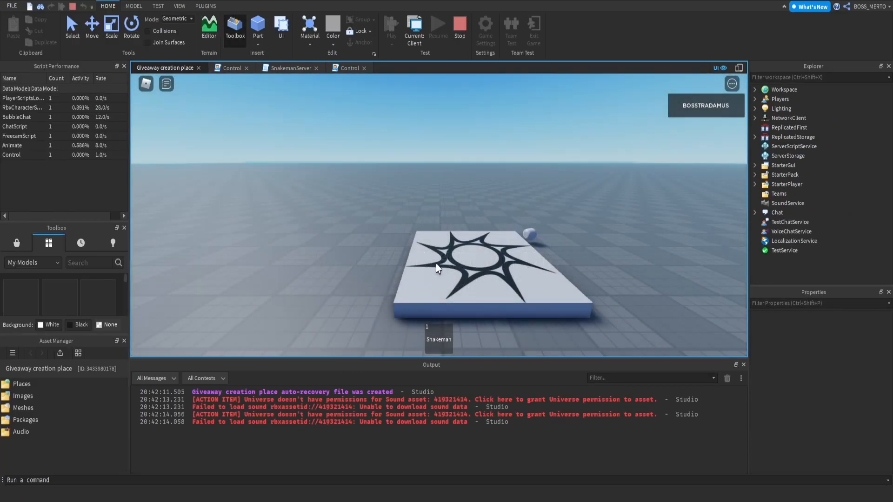
key(1)
right_drag(437, 269, 434, 256)
scroll(209, 309, down, 3)
scroll(191, 309, up, 1)
scroll(189, 308, up, 1)
right_drag(453, 199, 450, 200)
key(s)
scroll(431, 215, up, 2)
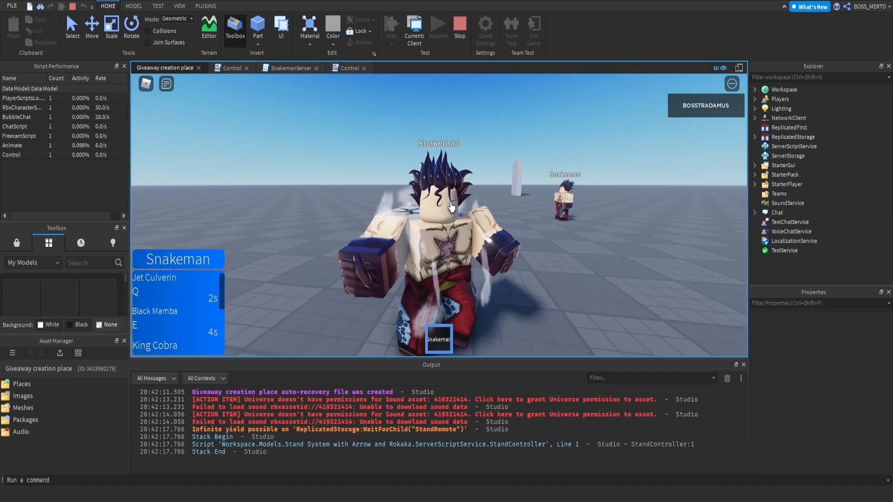
scroll(431, 215, down, 1)
click(431, 338)
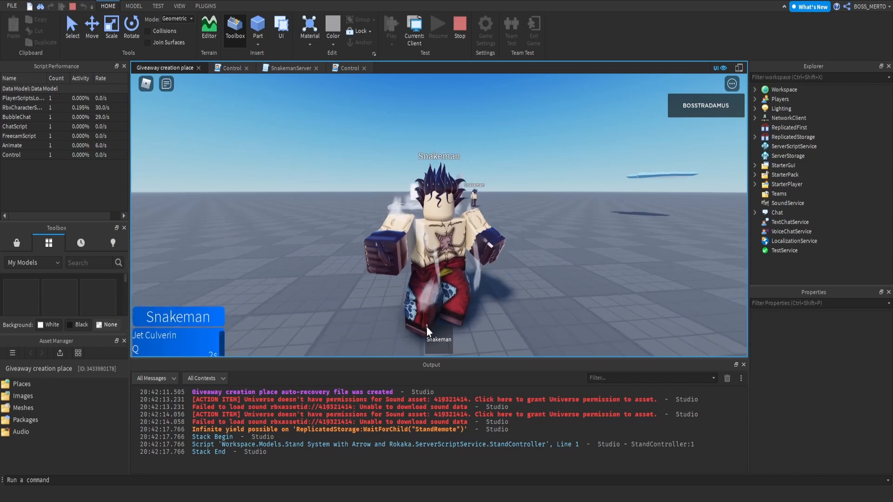
click(450, 37)
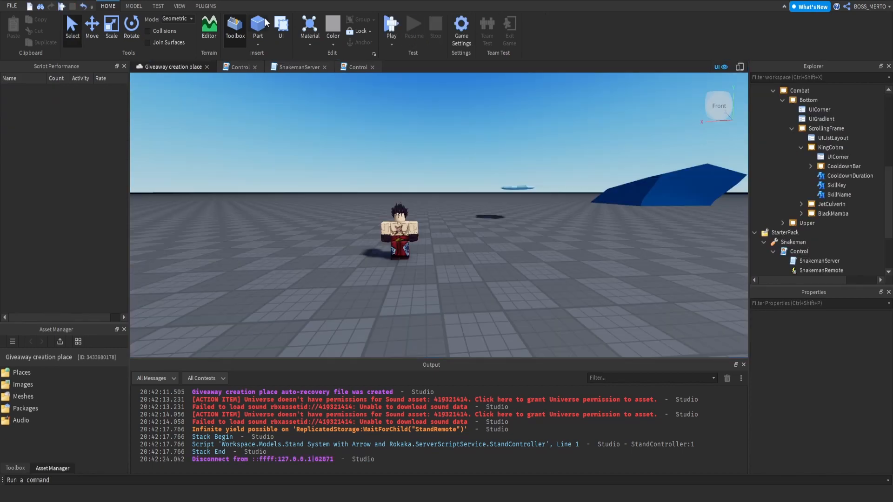
- Close the reference Control script containing cameraShake and return to the Snakeman tool's own Control script
click(356, 67)
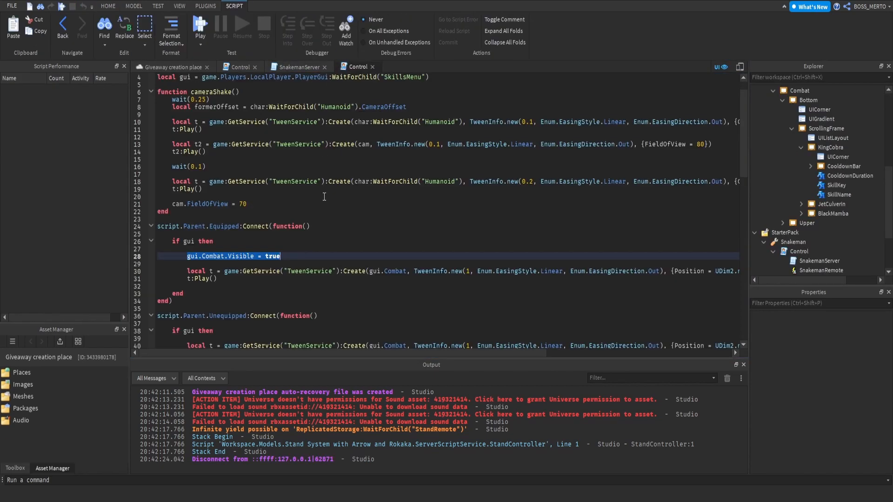
click(372, 68)
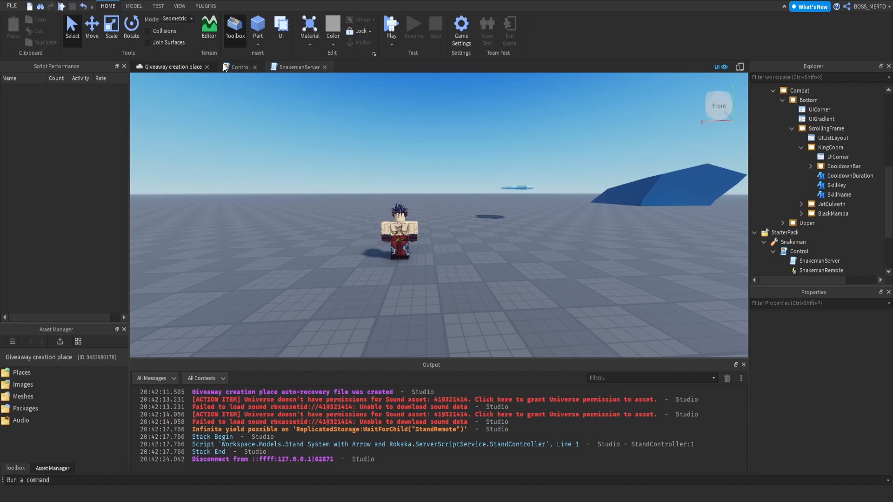
click(235, 67)
click(240, 210)
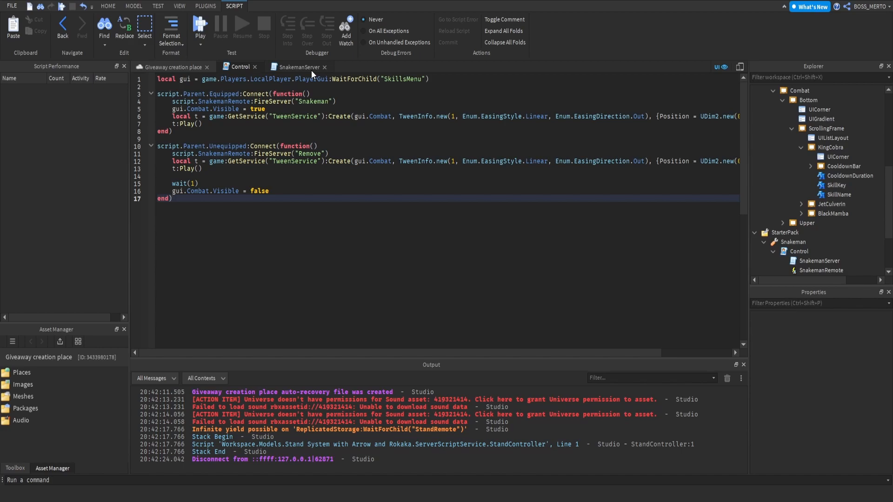
- Copy the character transparency loop from the Snakeman branch of SnakemanServer into the empty Remove branch
click(311, 70)
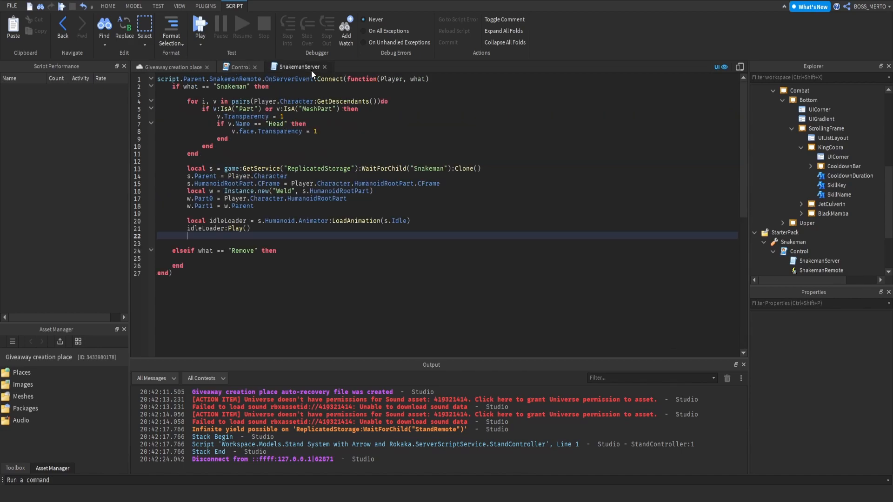
click(203, 258)
key(Return)
key(Return)
key(Up)
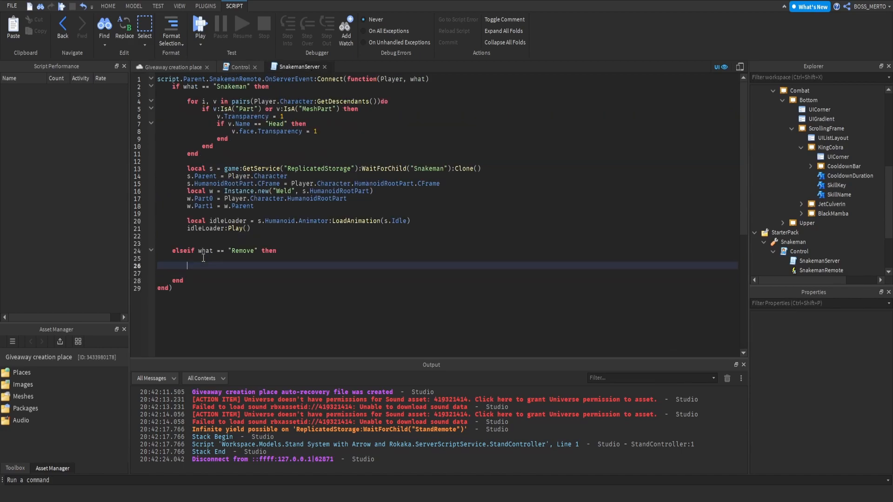
drag(187, 101, 207, 153)
key(ctrl+c)
click(200, 265)
key(ctrl+v)
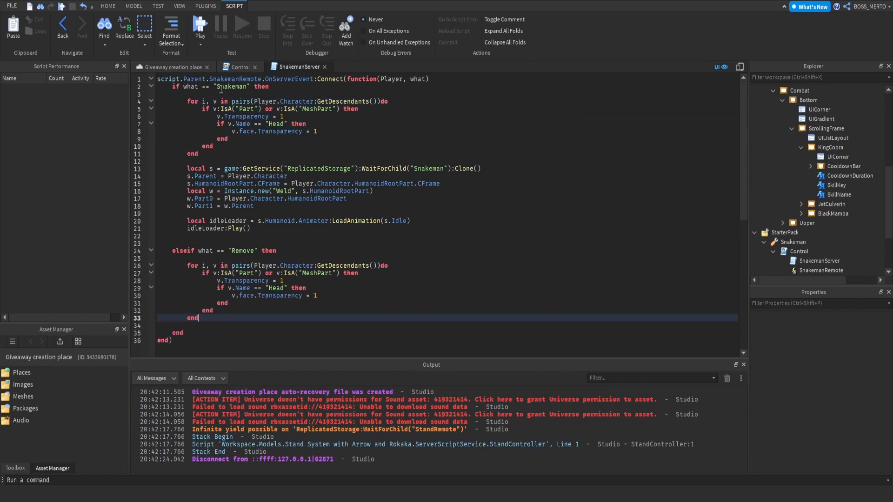
- Set both the part transparency and the face transparency in the Remove branch's loop to 0
click(324, 296)
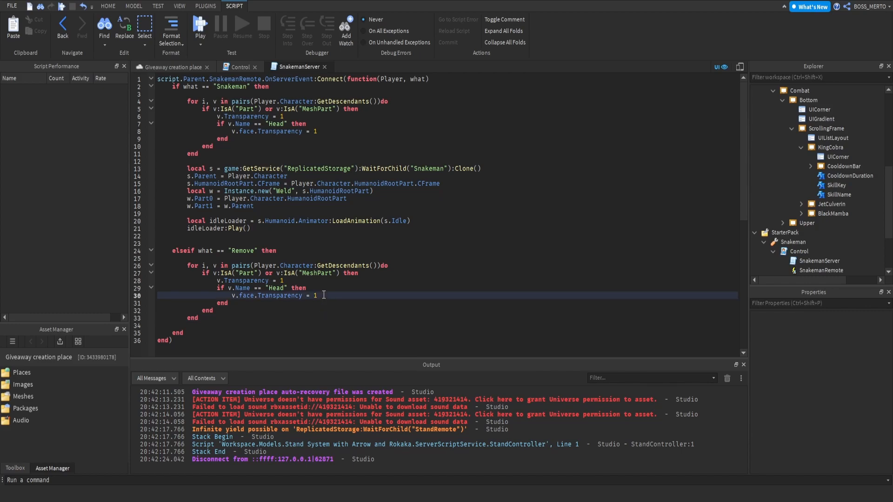
key(BackSpace)
text(0)
click(293, 273)
click(297, 280)
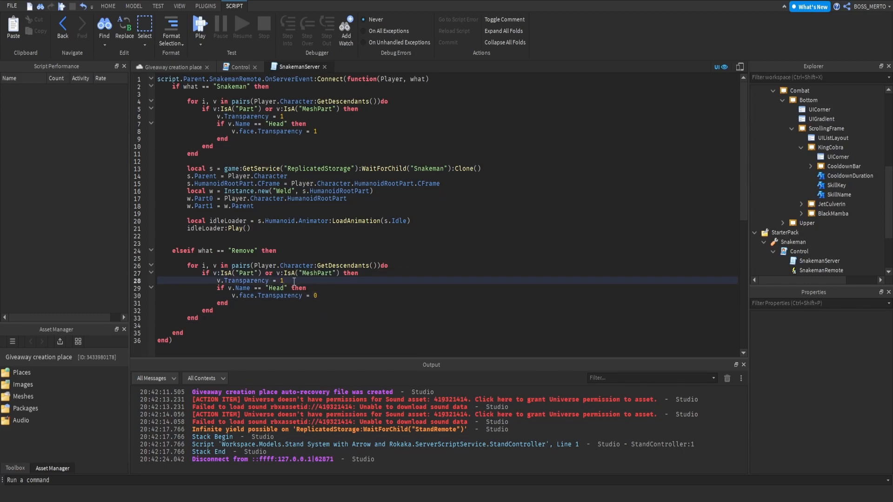
key(BackSpace)
text(0)
click(258, 303)
click(315, 295)
- Add a check after the Head check in the Remove loop that sets v.Transparency = 1 for the part named HumanoidRootPart
click(340, 303)
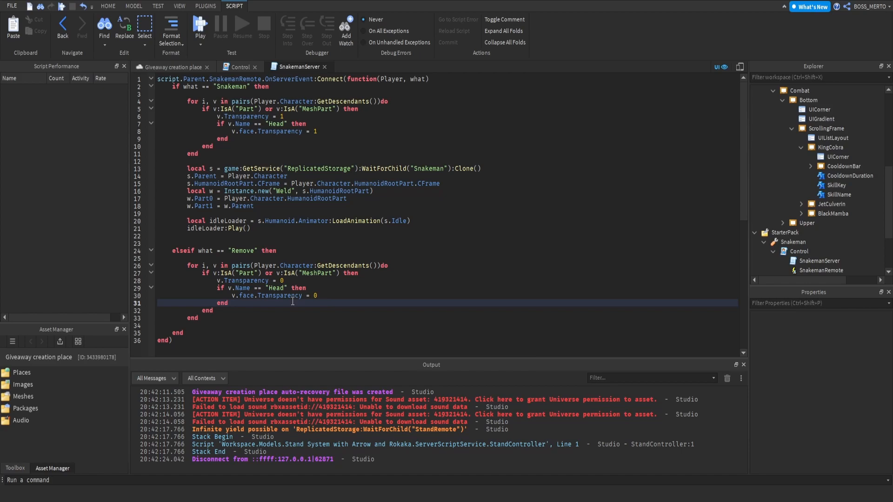
key(Return)
text(if v.Name == "Human)
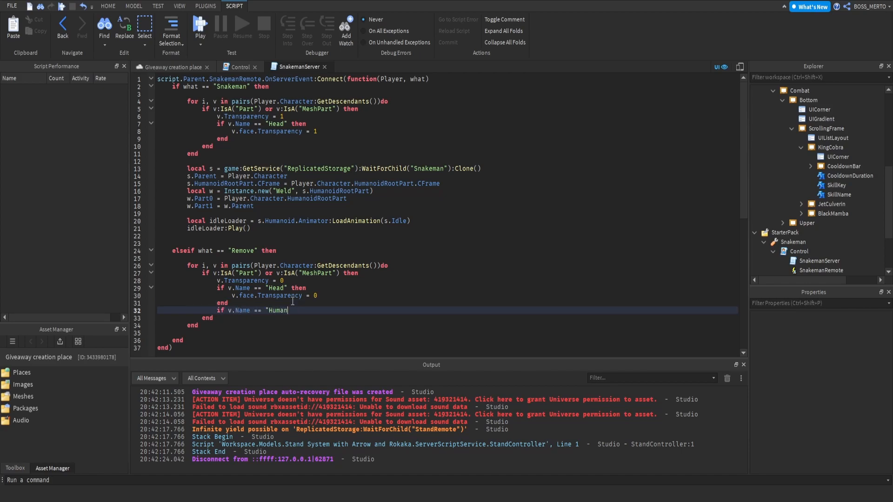
text(oidRootpart)
key(BackSpace)
key(BackSpace)
key(BackSpace)
key(BackSpace)
text(Part" then)
key(Return)
text(v.Transparencyx)
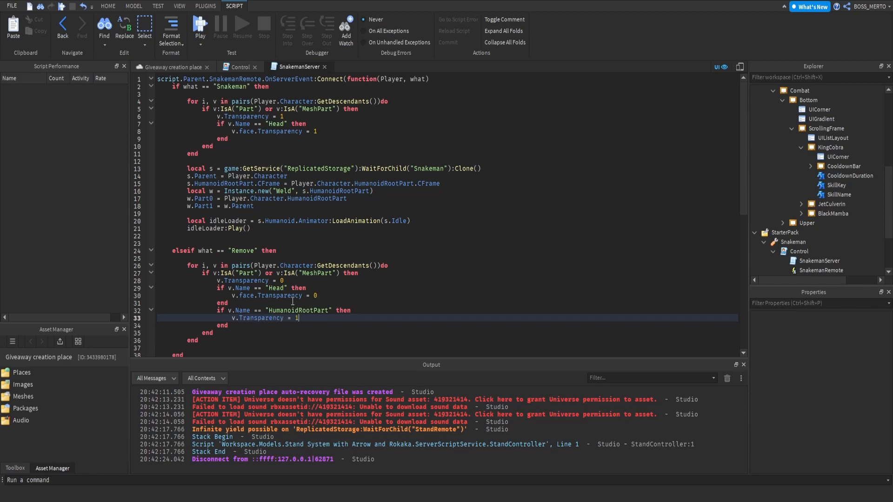
- Review the part, face and HumanoidRootPart transparency lines in the Remove branch's loop
click(292, 302)
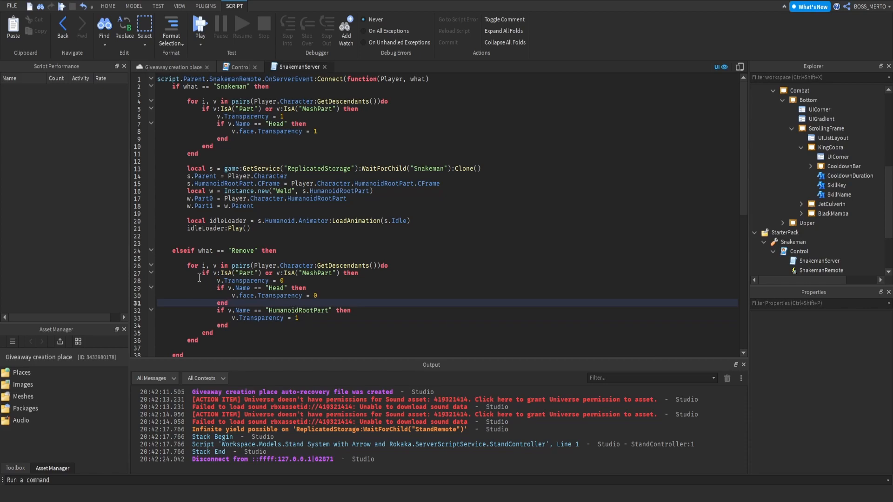
drag(200, 275, 293, 280)
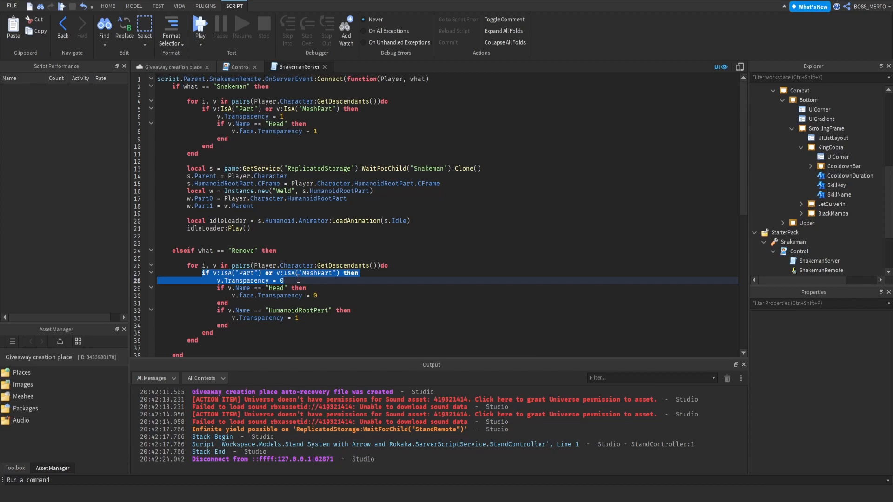
click(216, 274)
drag(202, 273, 306, 280)
drag(217, 303, 232, 318)
click(232, 320)
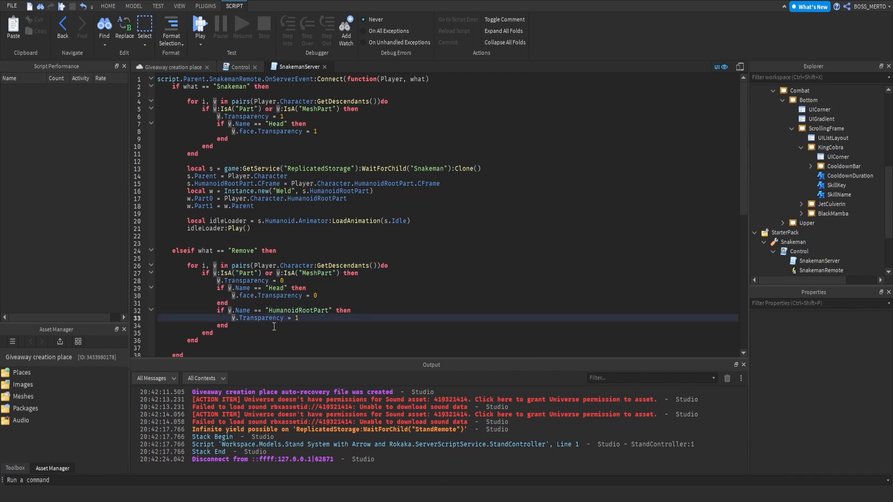
drag(300, 319, 232, 319)
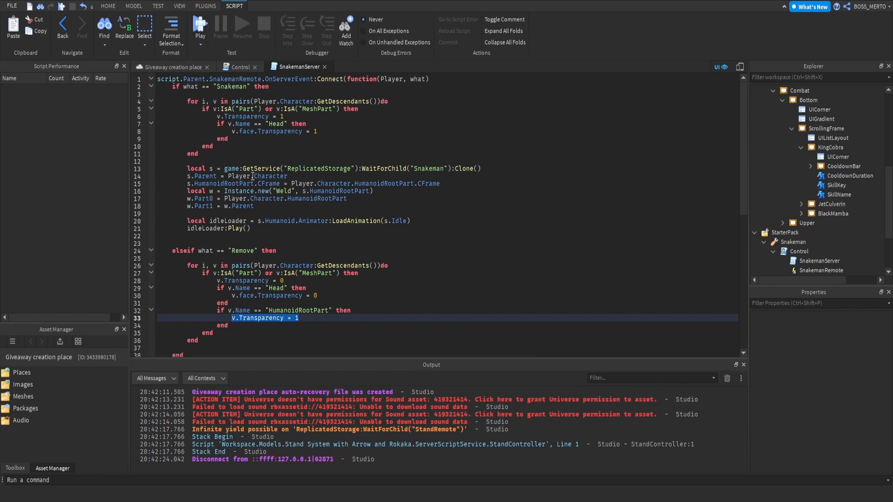
scroll(226, 221, down, 1)
click(206, 329)
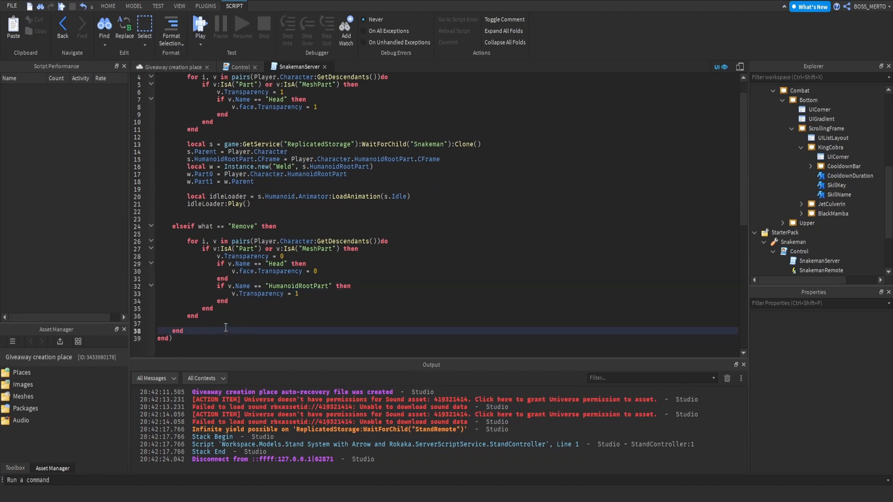
click(221, 323)
key(Return)
text(if)
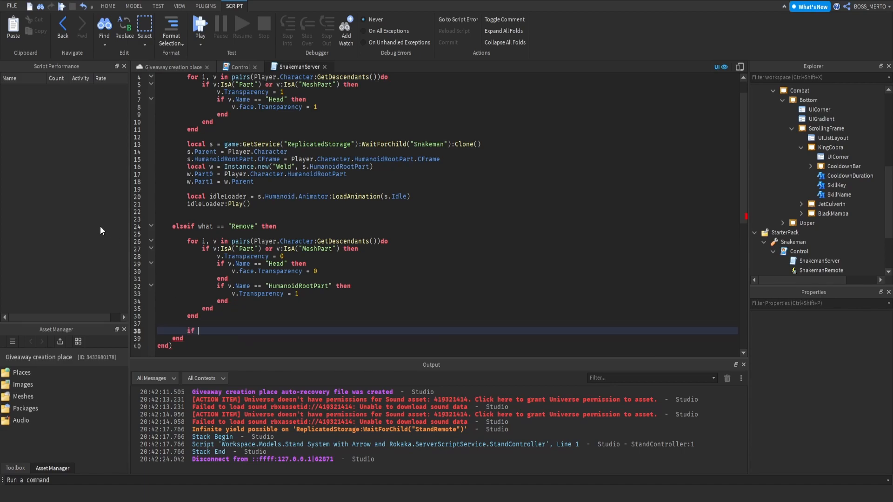
key(BackSpace)
key(BackSpace)
- Add an if block above the Remove branch's transparency loop that checks Player.Character:FindFirstChild("Snakeman")
key(Up)
key(Up)
key(Up)
key(Up)
key(Up)
key(Up)
key(Up)
key(Up)
key(Up)
key(Up)
key(Up)
key(Up)
key(Up)
key(Down)
key(Return)
key(Return)
key(Up)
text(if Player.Chg)
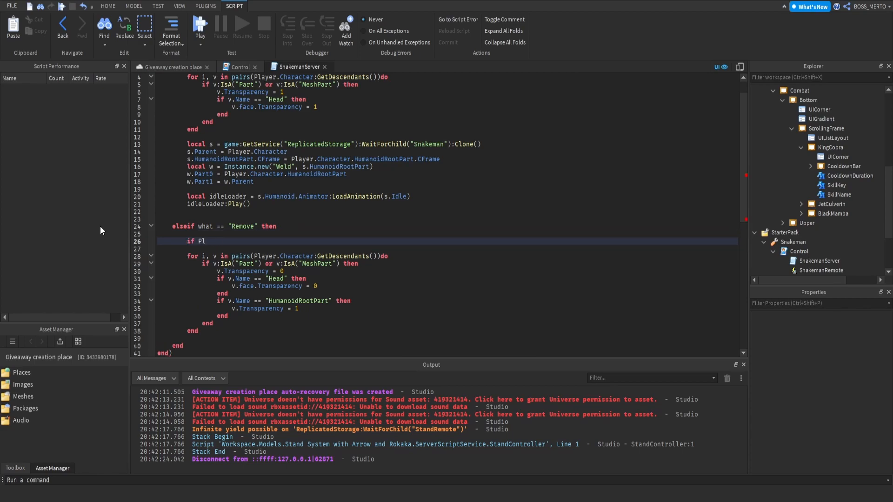
key(Tab)
text(:F)
key(Tab)
text("Snakeman"))
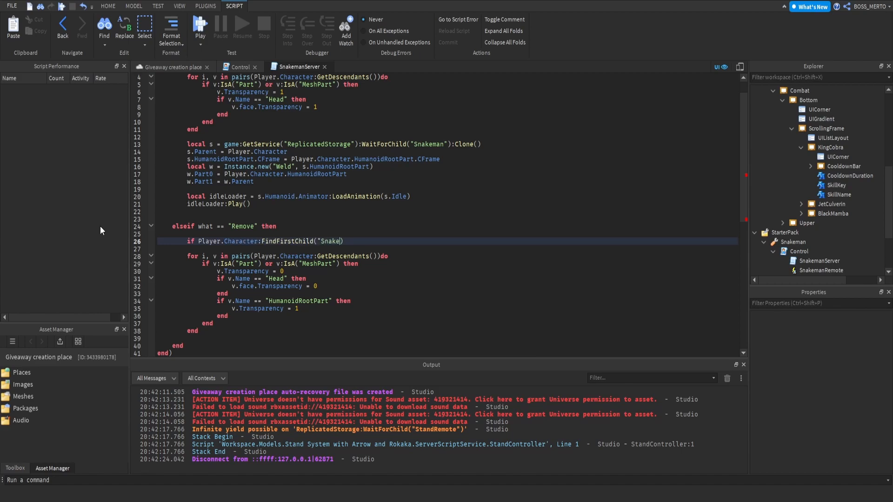
text( then)
key(Return)
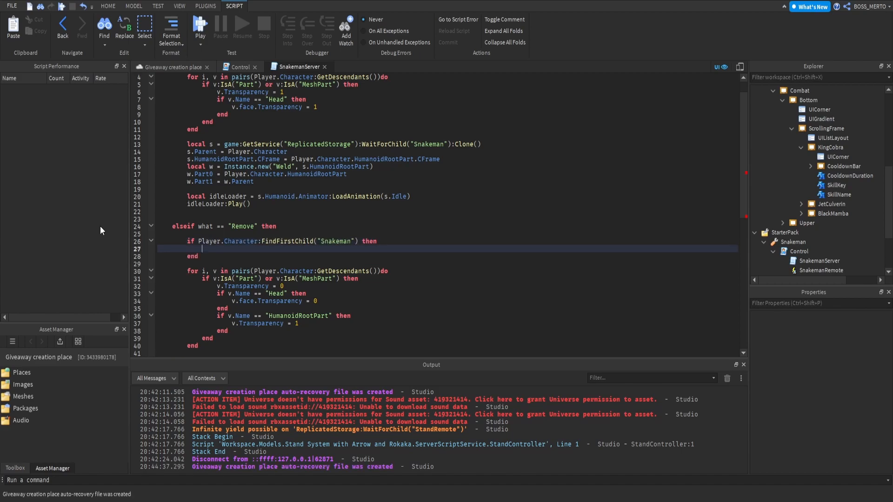
- Inside the new Snakeman check, destroy the found model with Player.Character:FindFirstChild("Snakeman"):Destroy()
drag(198, 241, 359, 241)
key(ctrl+c)
key(Down)
key(ctrl+v)
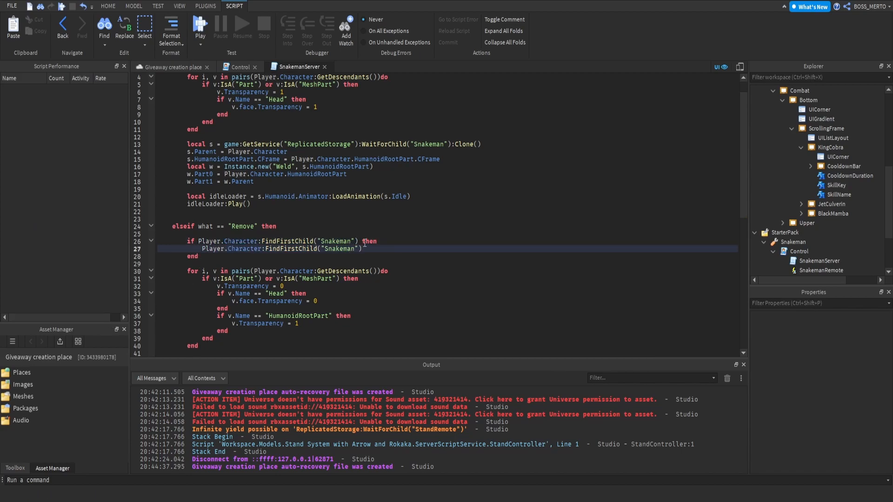
text(:Dew)
text(stroy())
click(356, 219)
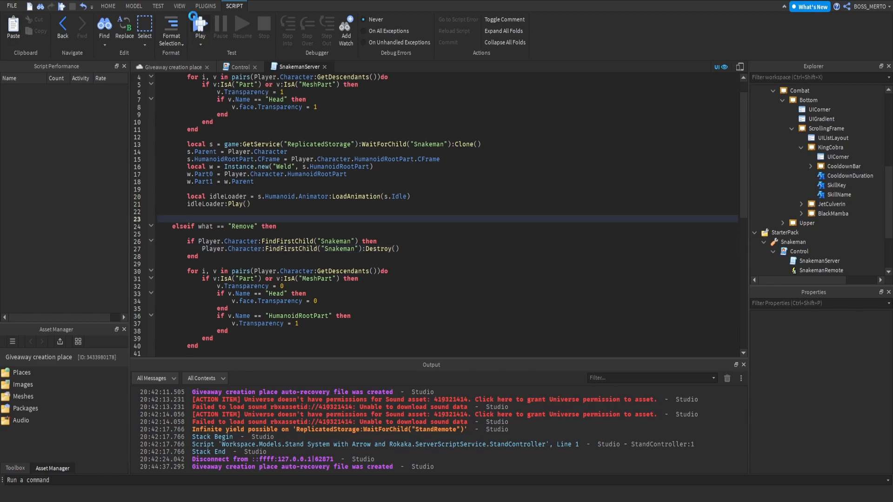
- Start a playtest and repeatedly equip and unequip the Snakeman tool to test the transformation and removal
click(200, 27)
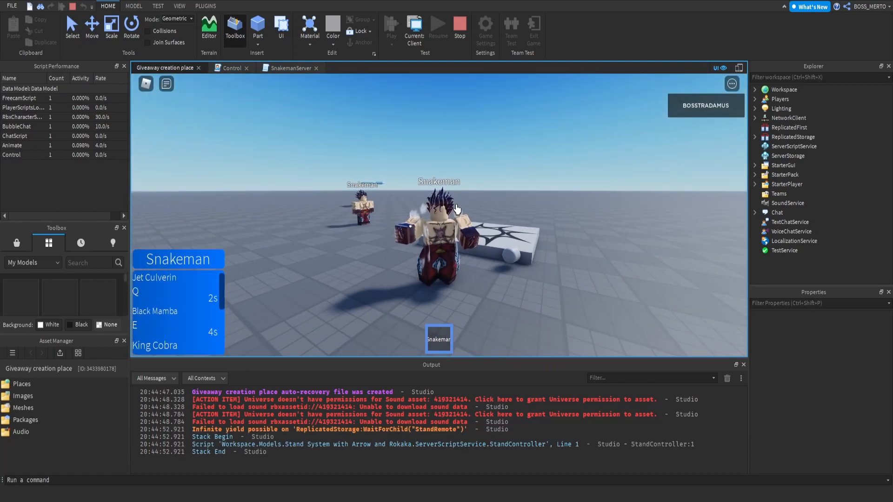
key(1)
key(1)
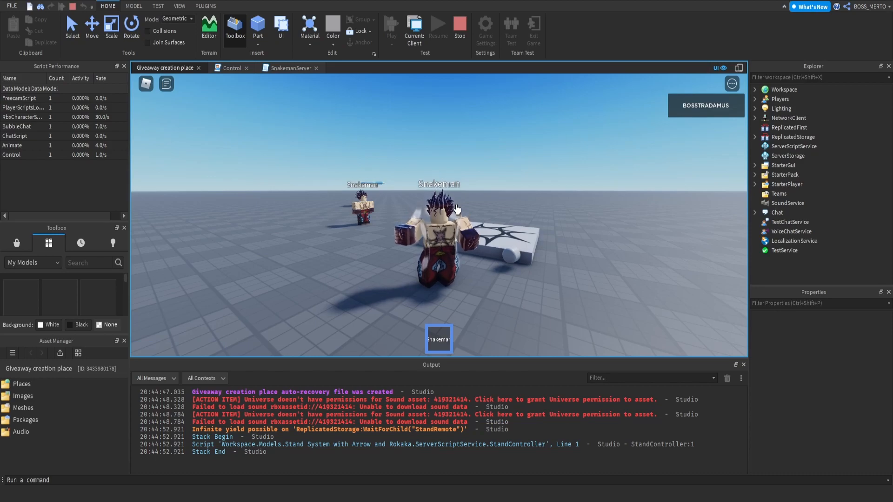
key(1)
key(1)
key(1)
key(1)
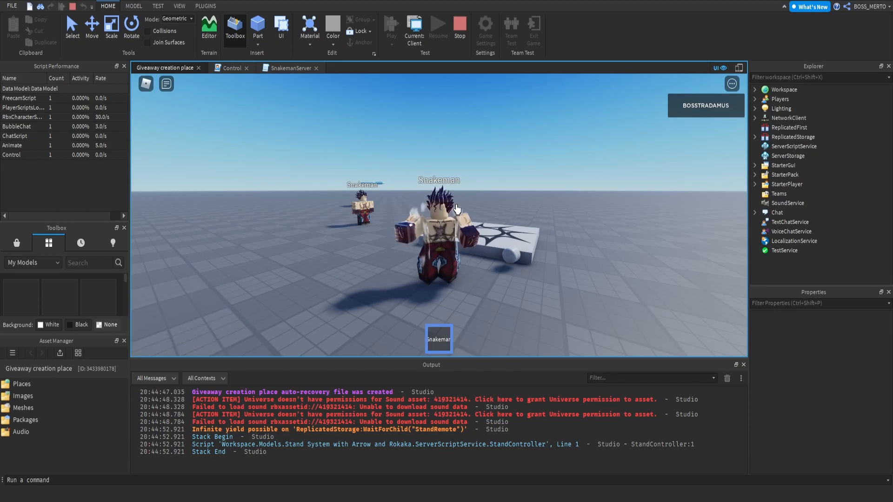
key(1)
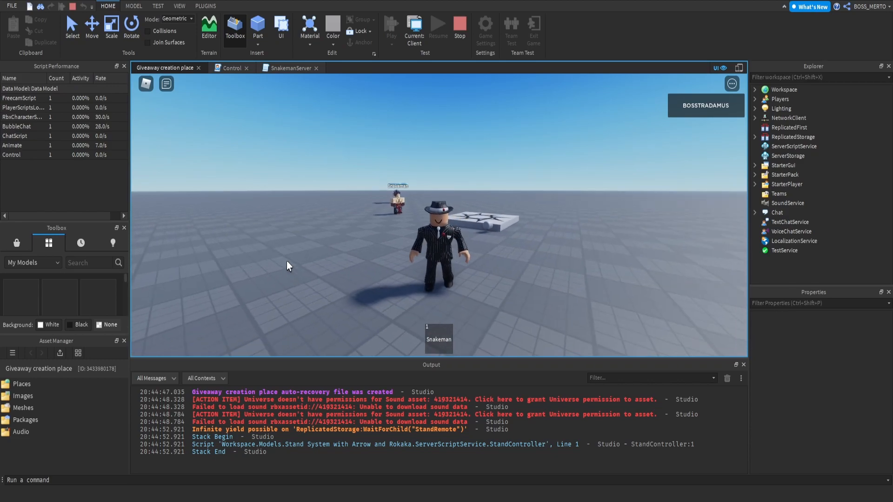
- Test moving around with the Snakeman tool equipped, then unequip it and end the playtest
key(1)
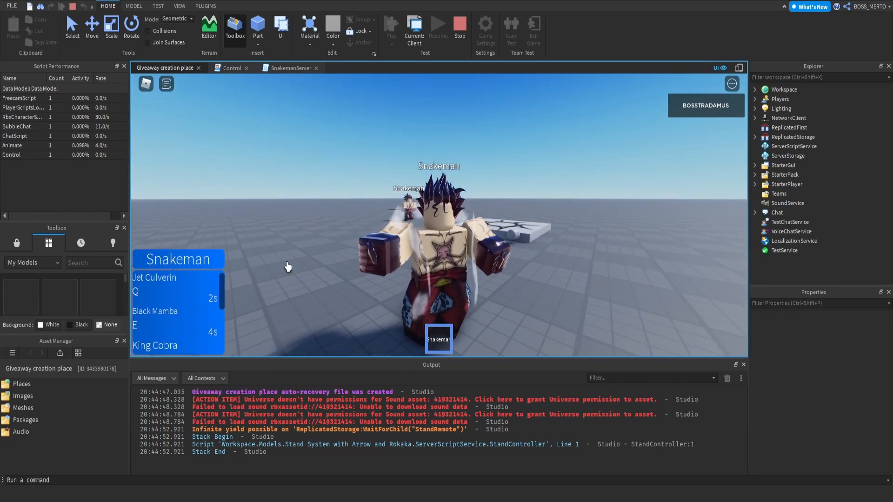
right_drag(288, 266, 288, 267)
right_drag(481, 257, 480, 258)
key(d)
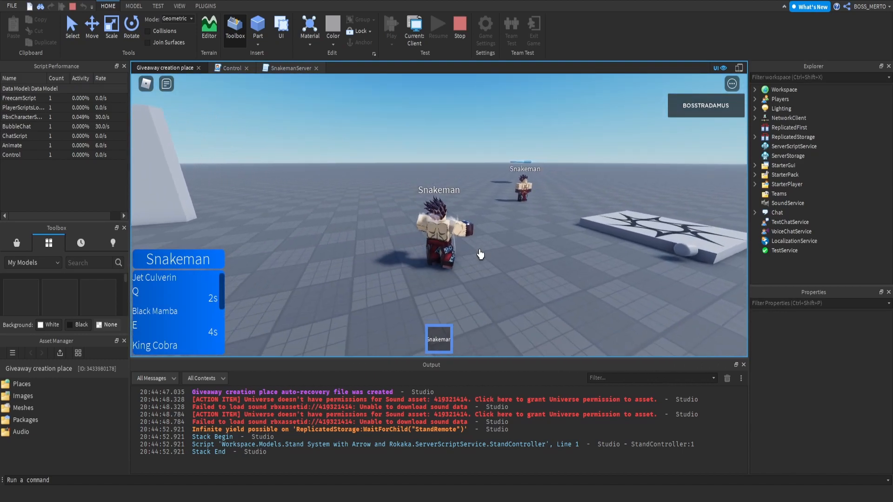
key(1)
click(458, 37)
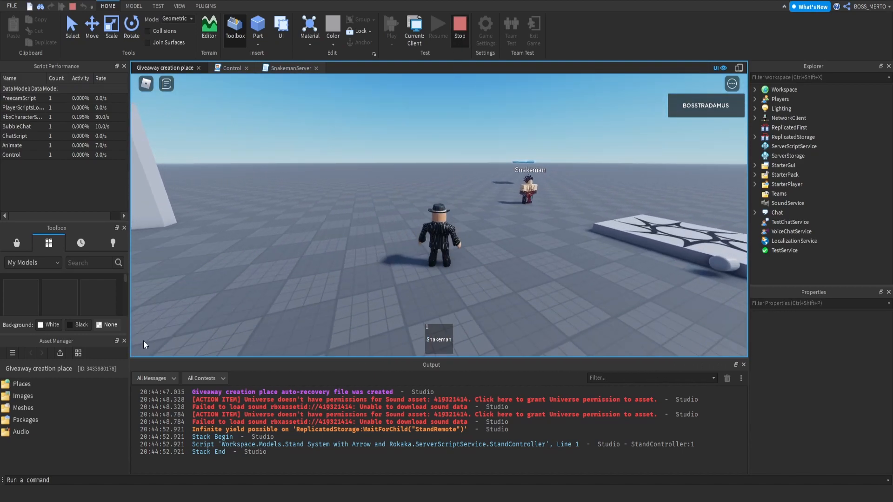